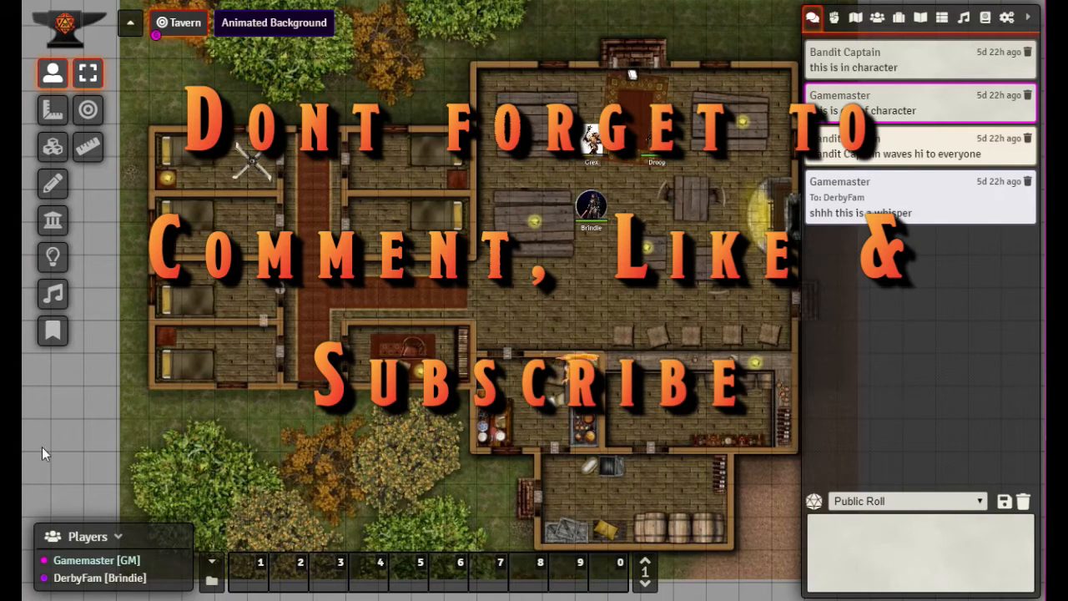
Step: Open the Gamemaster's player configuration and try a slightly different magenta player color (red 255, green 0, blue 249)
click(81, 562)
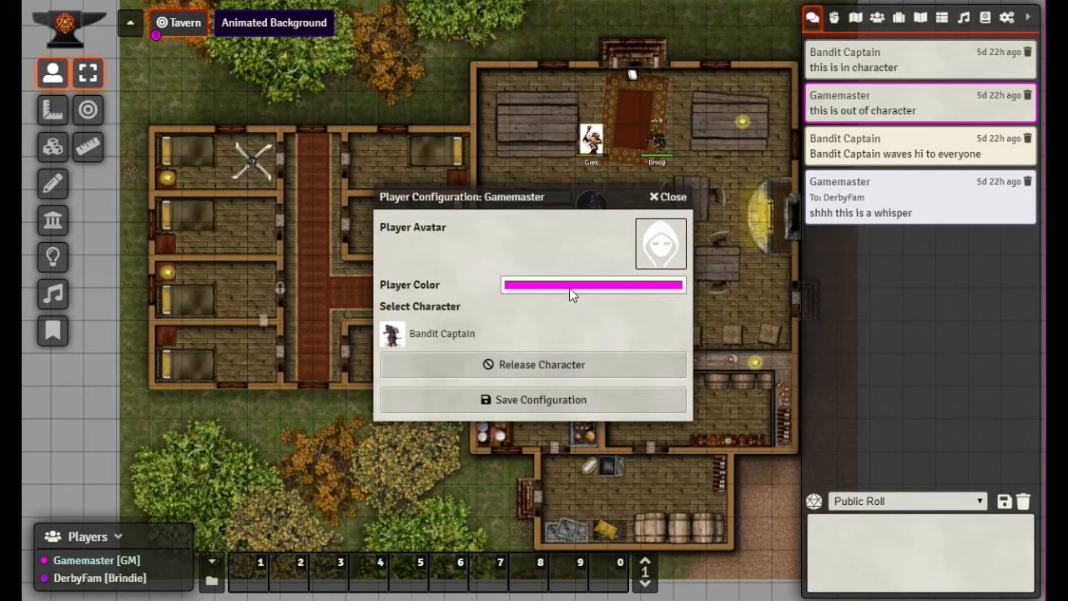
click(548, 285)
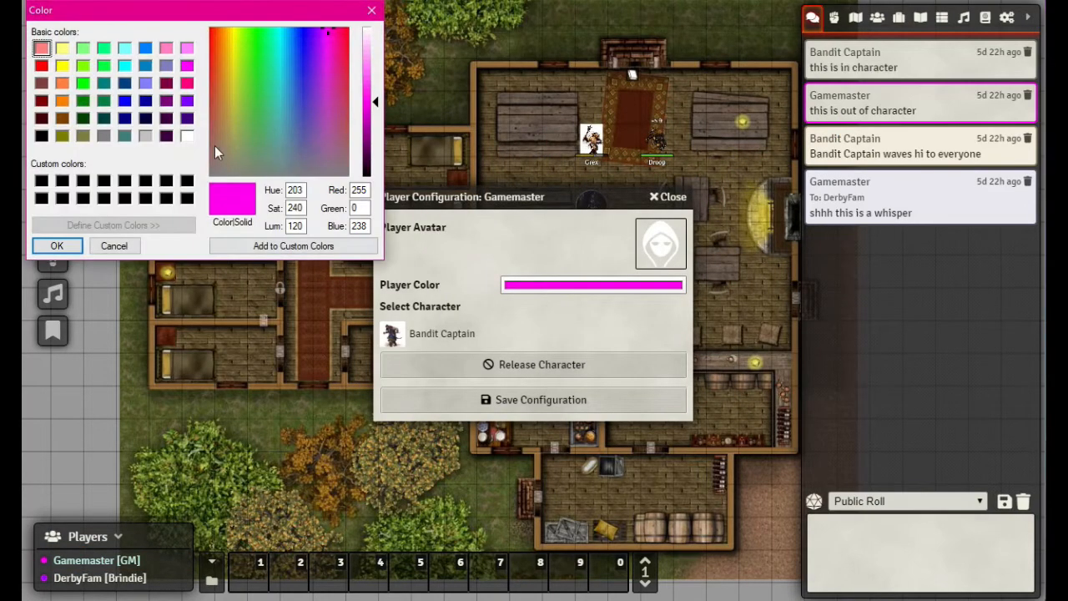
drag(329, 31, 329, 35)
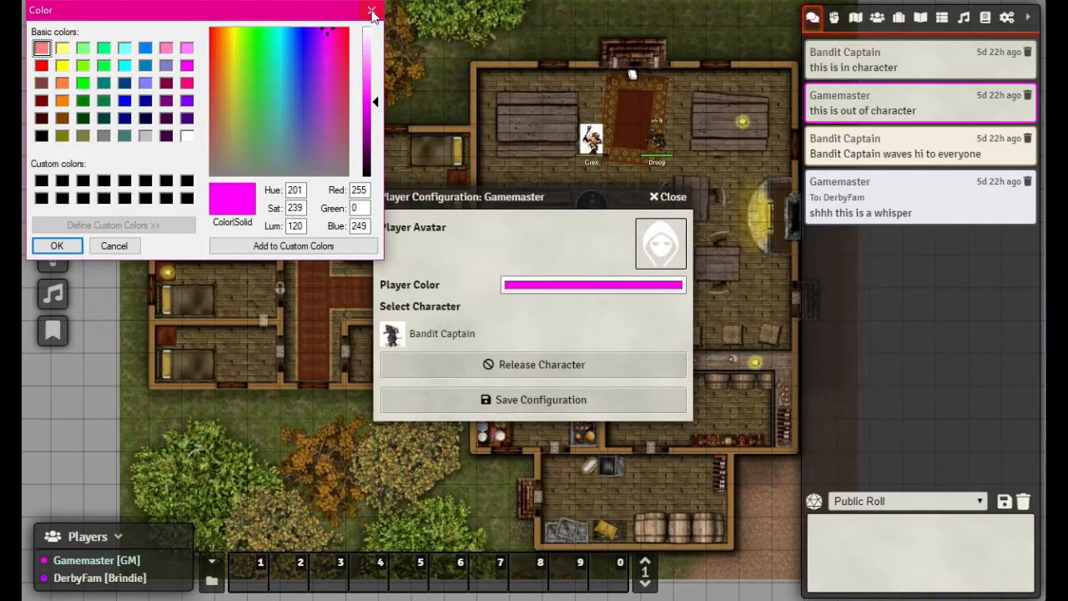
click(372, 12)
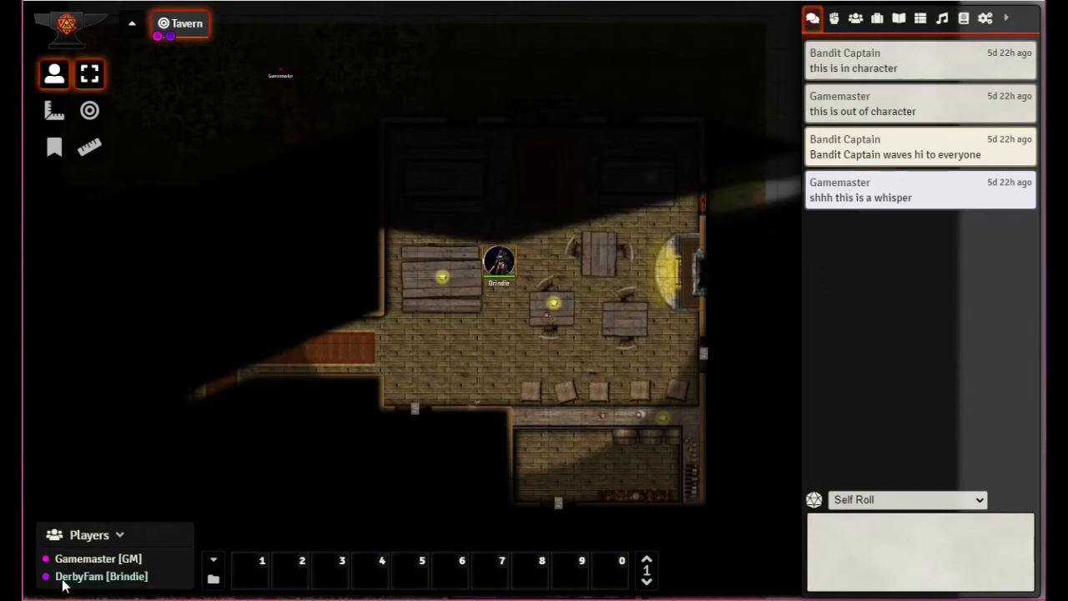
Step: In the player's view, set the player color of the user assigned to Brindie to turquoise (RGB 36, 235, 221) and save the configuration
right_click(78, 576)
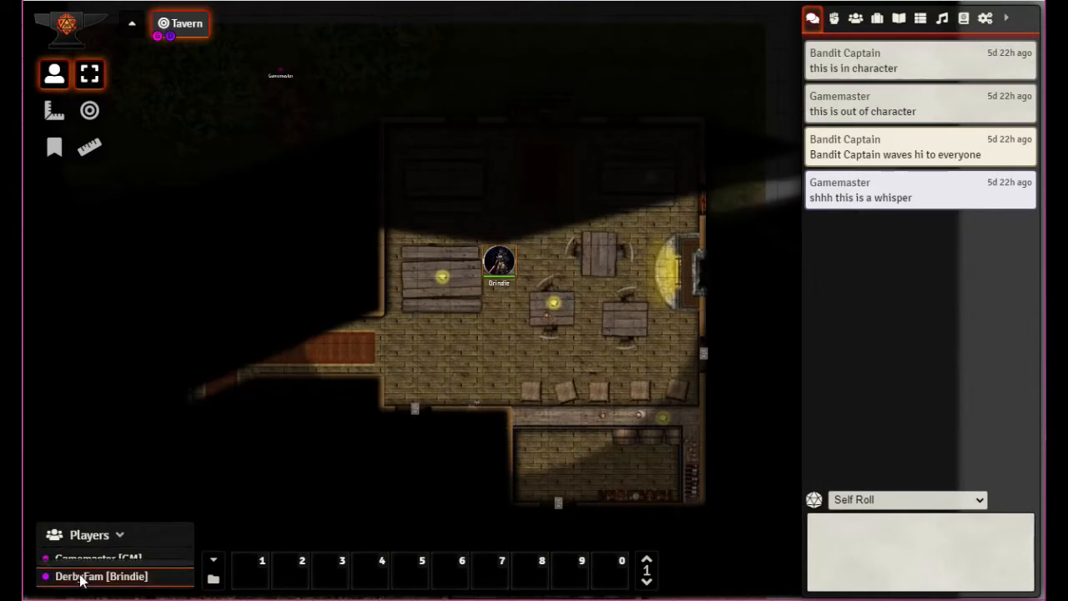
click(97, 554)
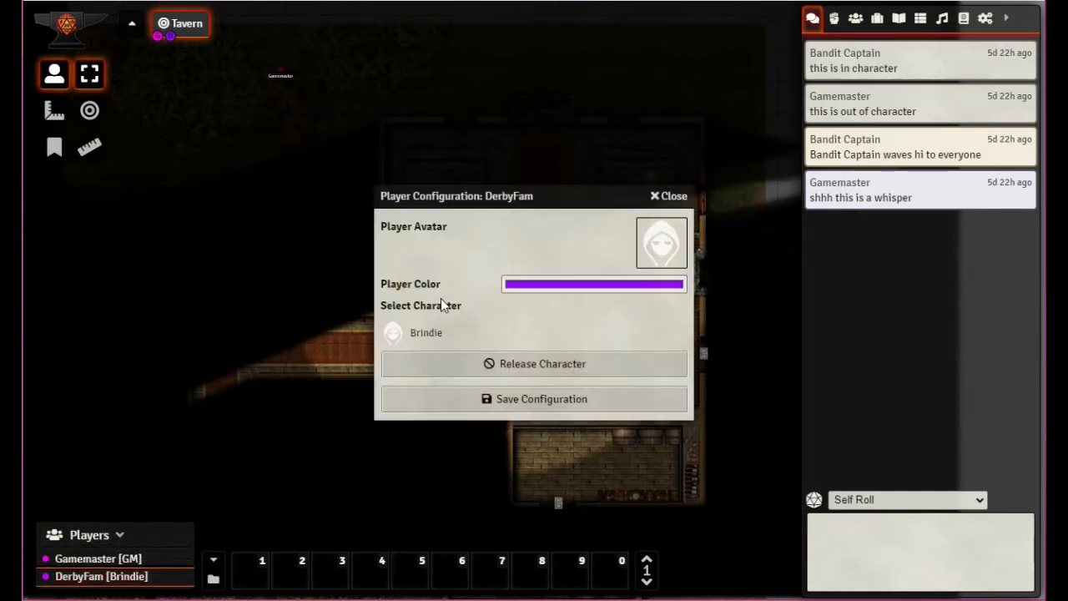
click(560, 285)
drag(600, 422, 627, 422)
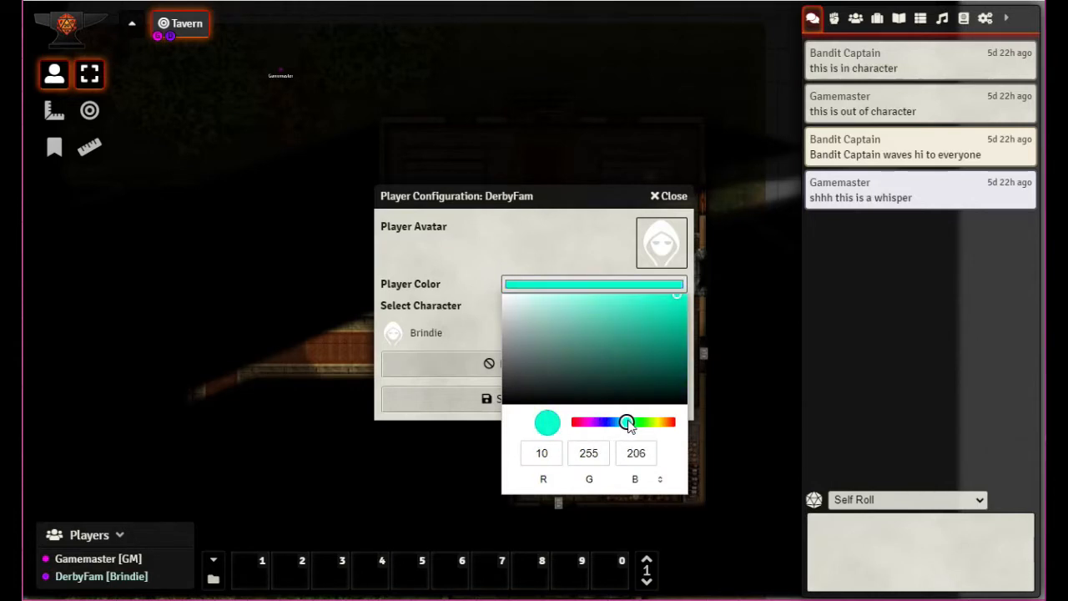
mouse_move(667, 322)
mouse_down()
mouse_move(676, 312)
mouse_move(656, 303)
mouse_up()
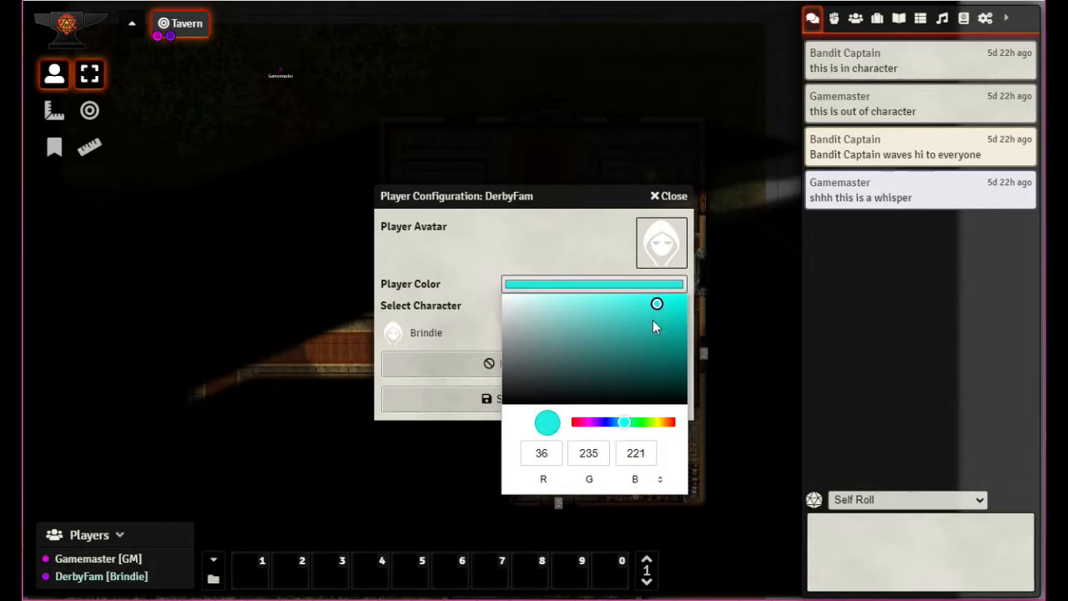
click(516, 250)
click(517, 396)
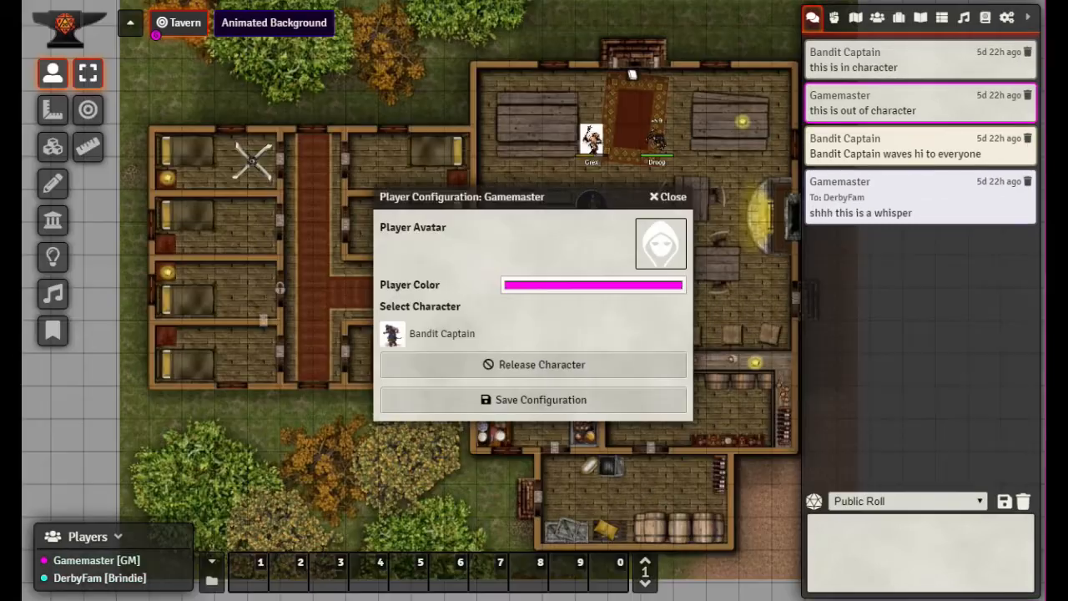
Step: Close the Gamemaster's player configuration and display the walls layer of the Tavern scene
click(671, 198)
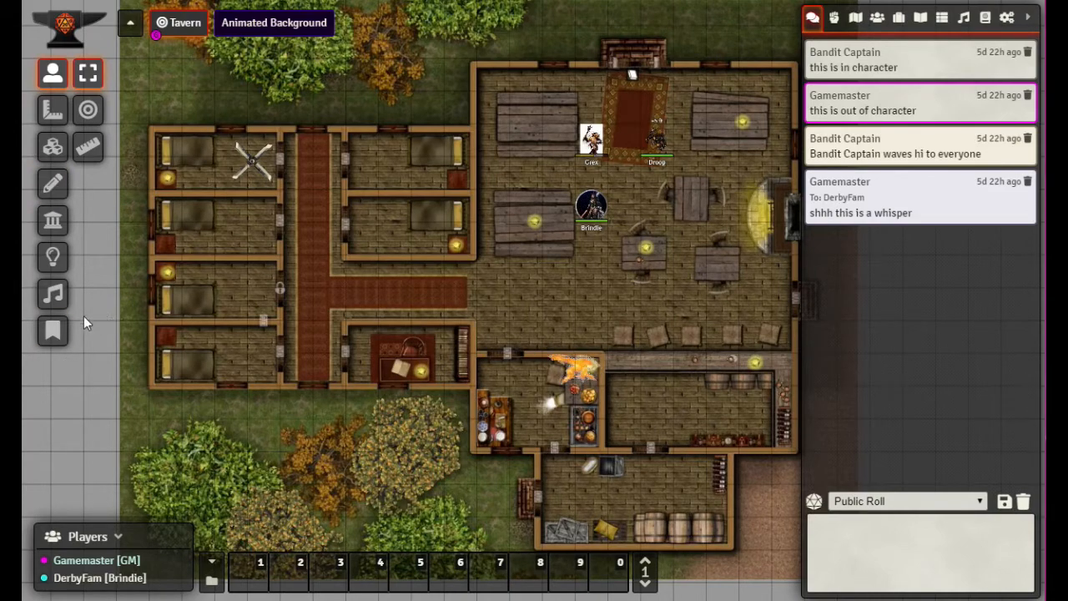
click(52, 220)
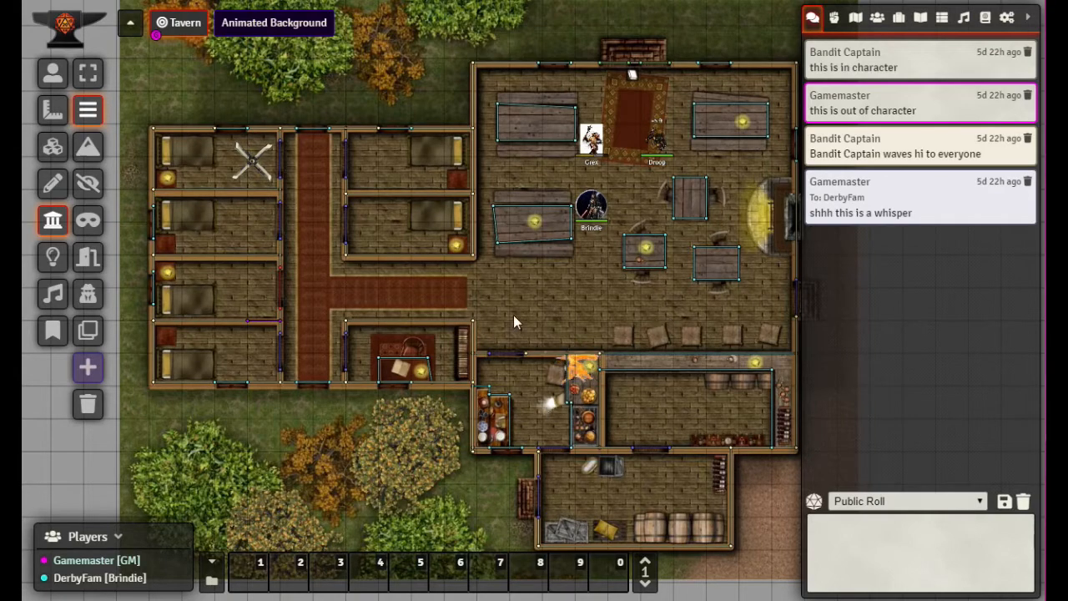
scroll(466, 282, up, 1)
scroll(625, 332, down, 1)
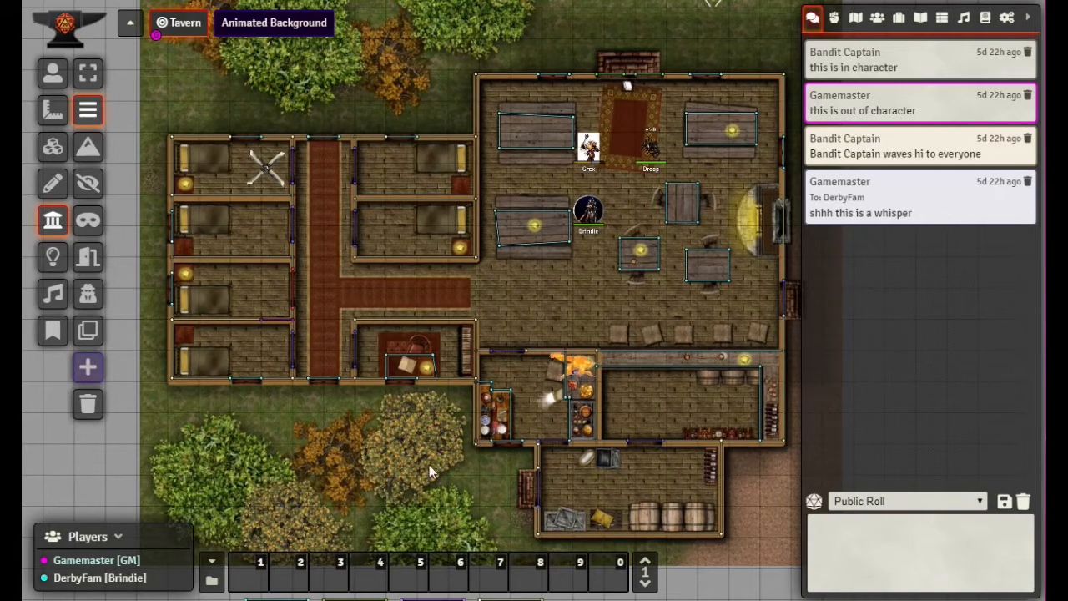
scroll(714, 406, down, 3)
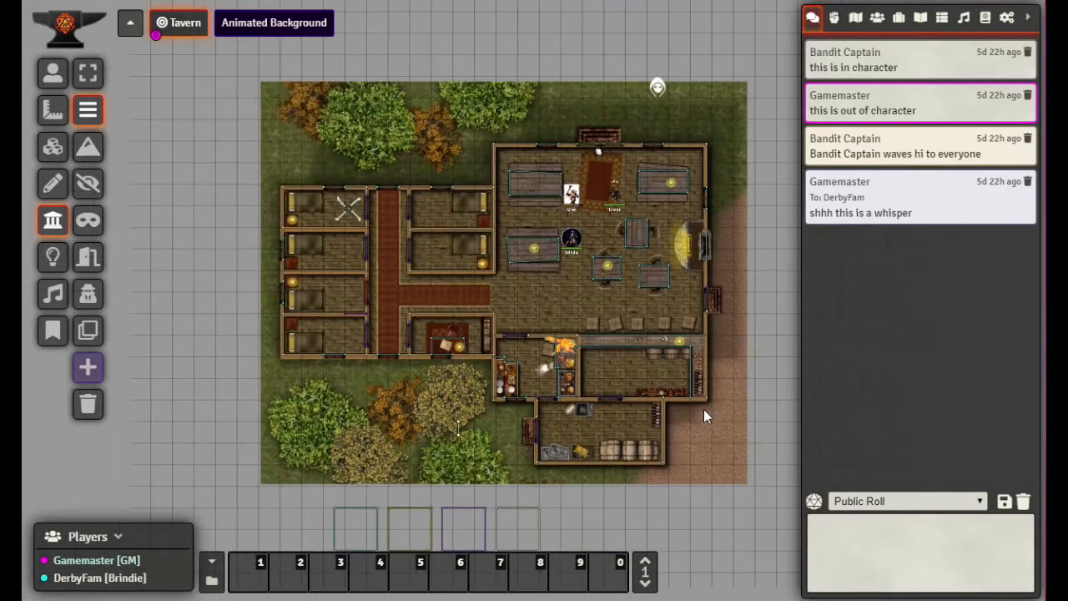
scroll(704, 410, up, 1)
Step: Draw a trial wall from the path outside the southeast corner up to the fireplace, and remove it again
drag(705, 453, 696, 253)
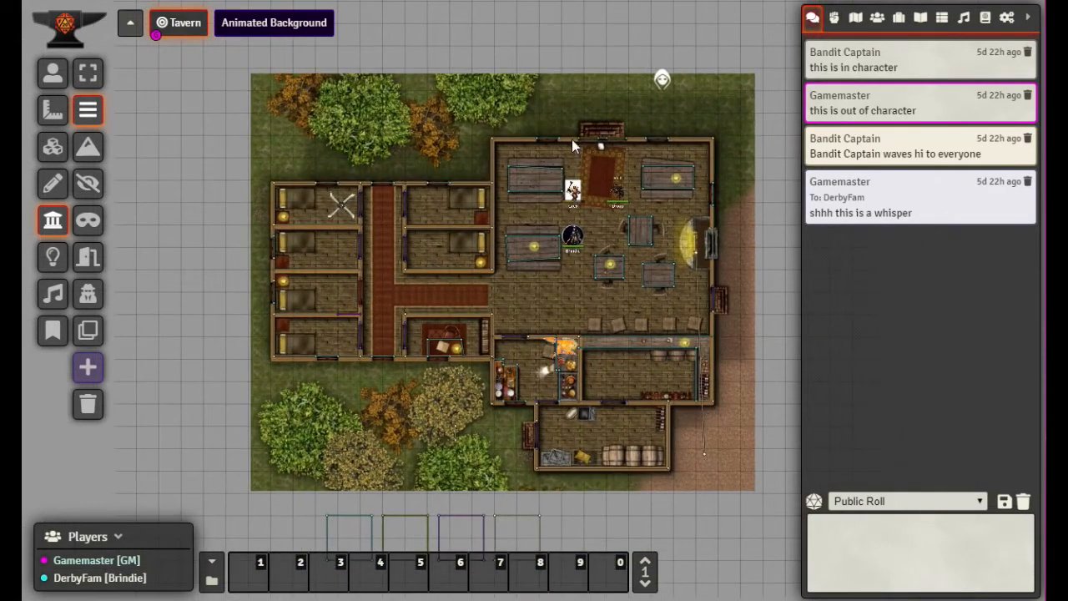
scroll(573, 287, down, 2)
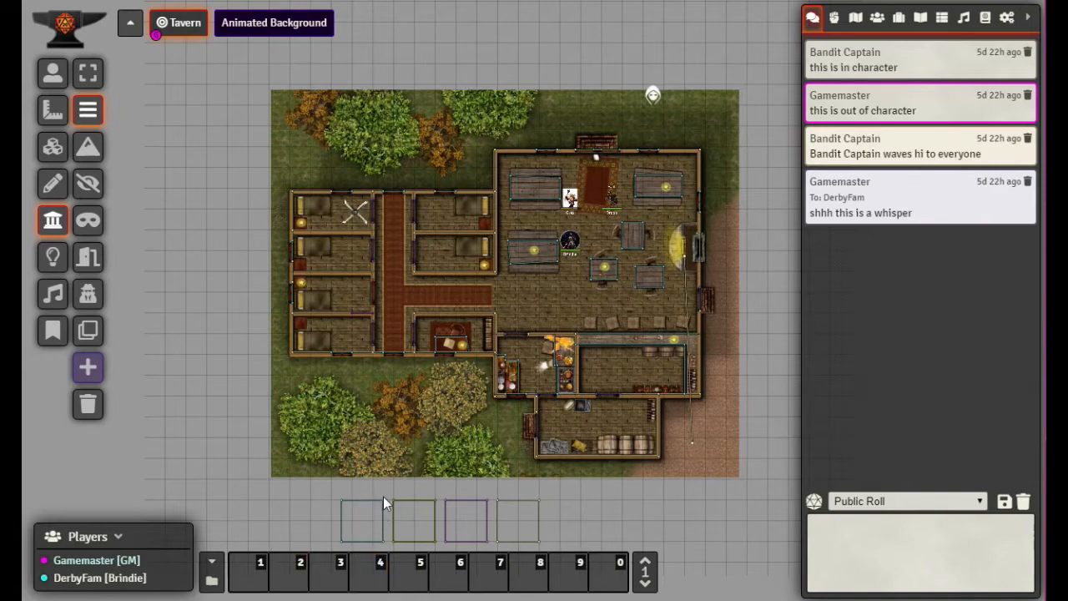
scroll(370, 504, up, 5)
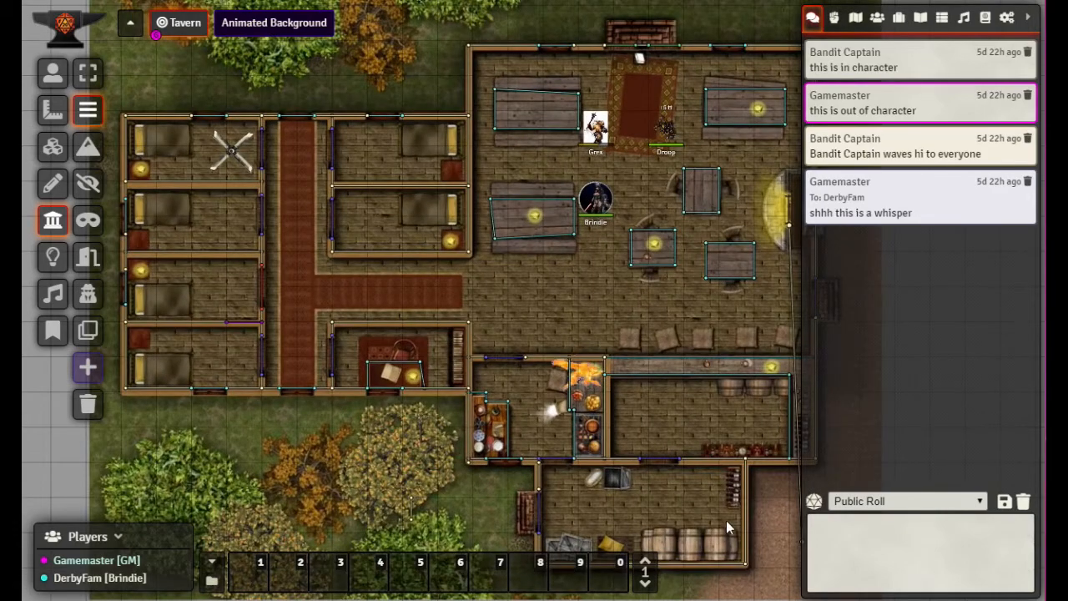
click(757, 238)
scroll(763, 409, down, 3)
scroll(760, 403, up, 2)
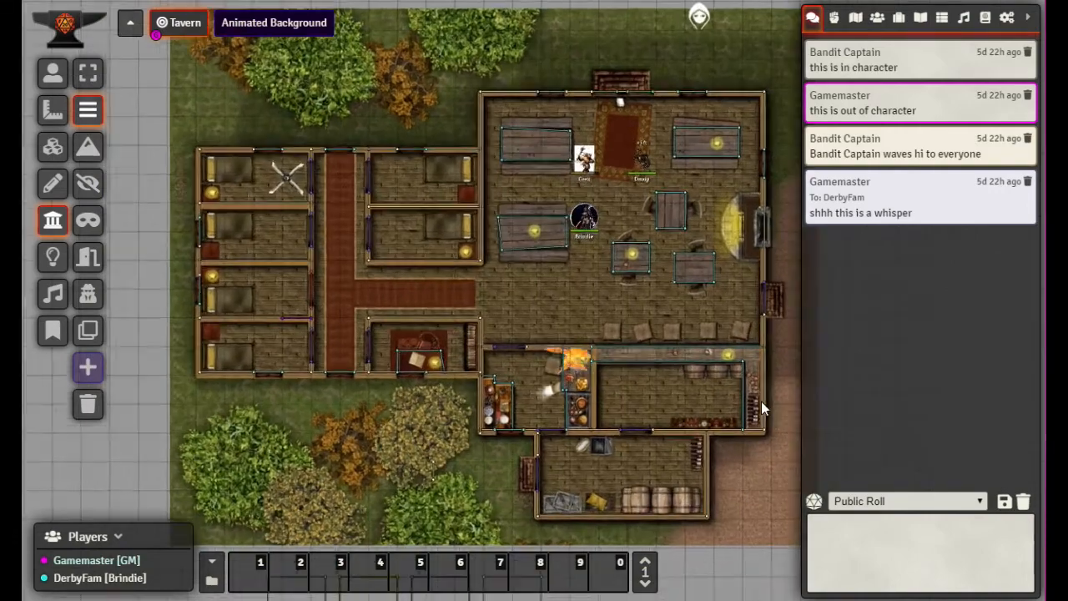
scroll(767, 390, up, 3)
scroll(767, 389, down, 3)
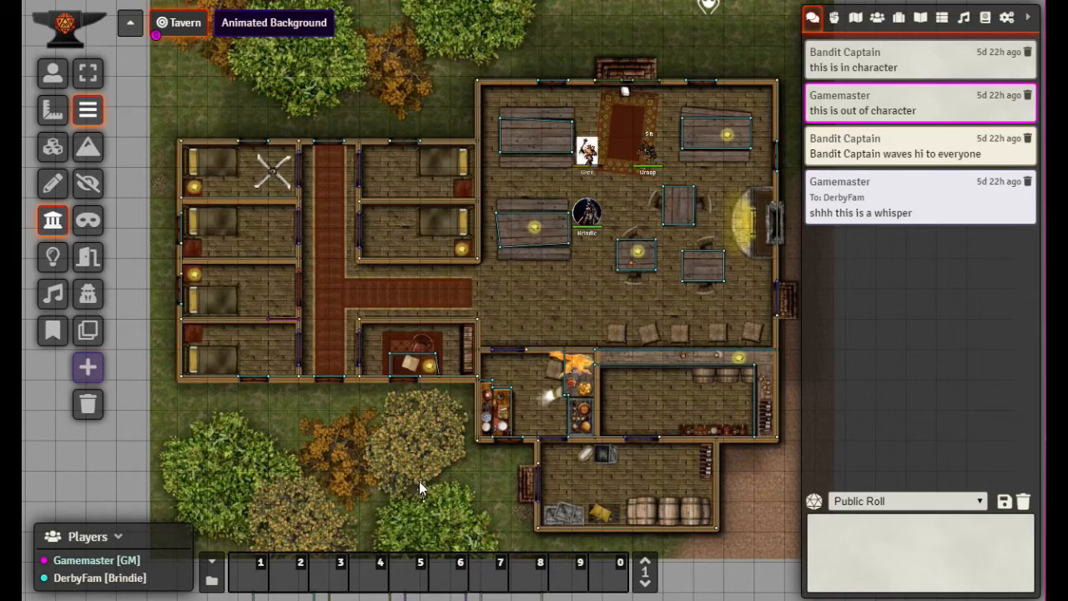
Step: Compare the area below the tavern map with the token controls active and with the walls layer displayed
click(89, 74)
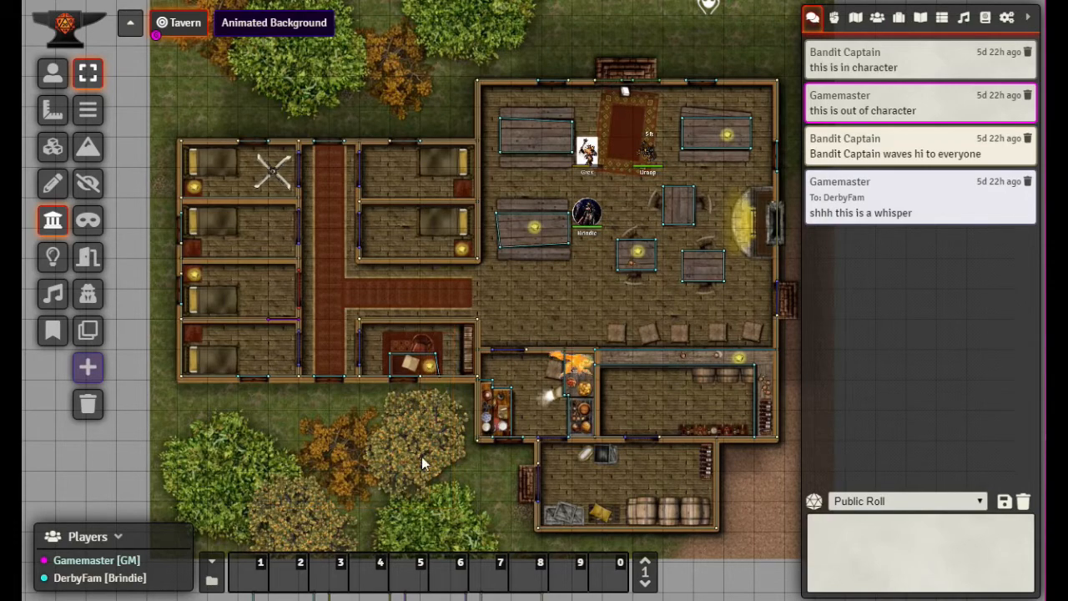
click(46, 75)
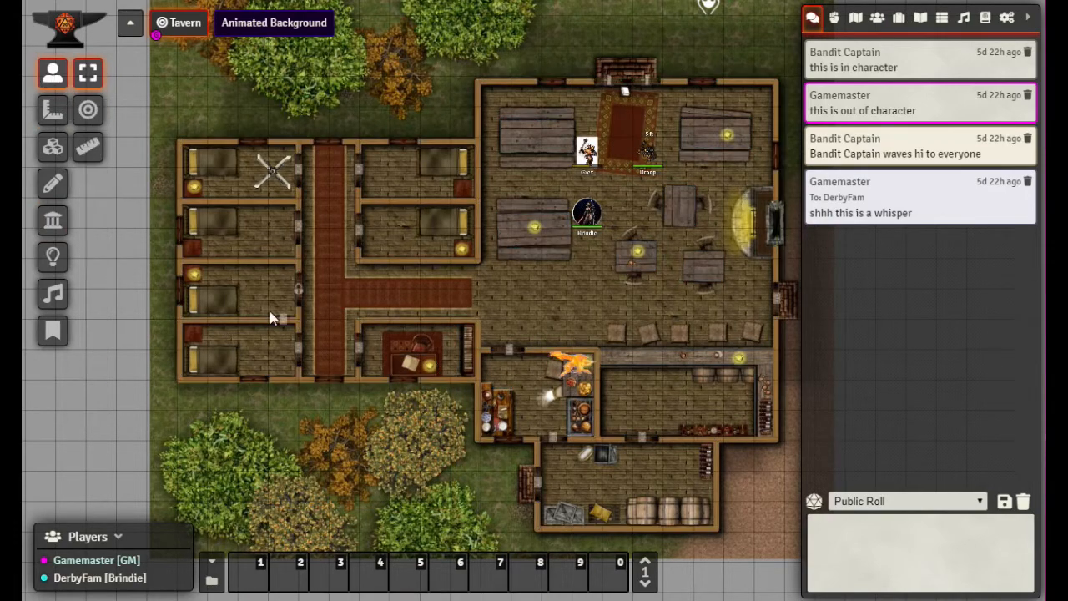
drag(428, 495, 357, 181)
scroll(364, 204, up, 3)
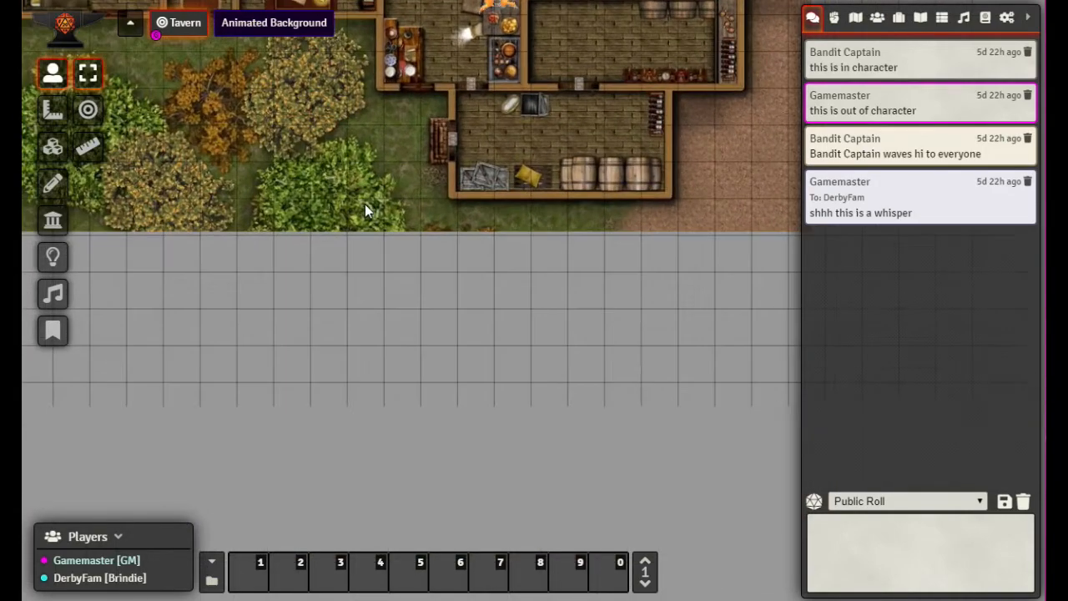
drag(240, 160, 393, 119)
click(87, 150)
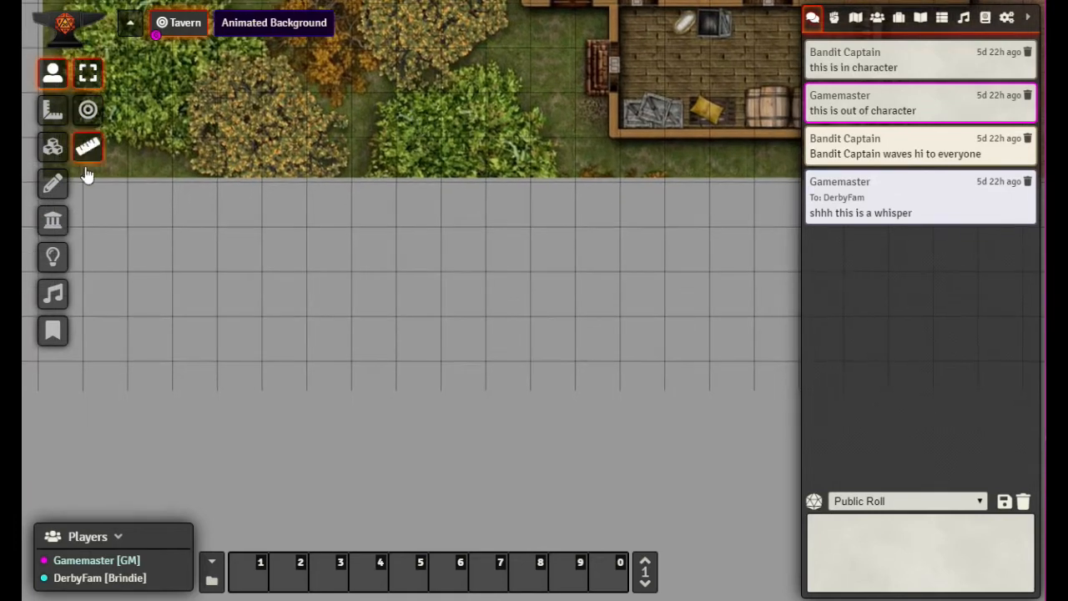
click(53, 222)
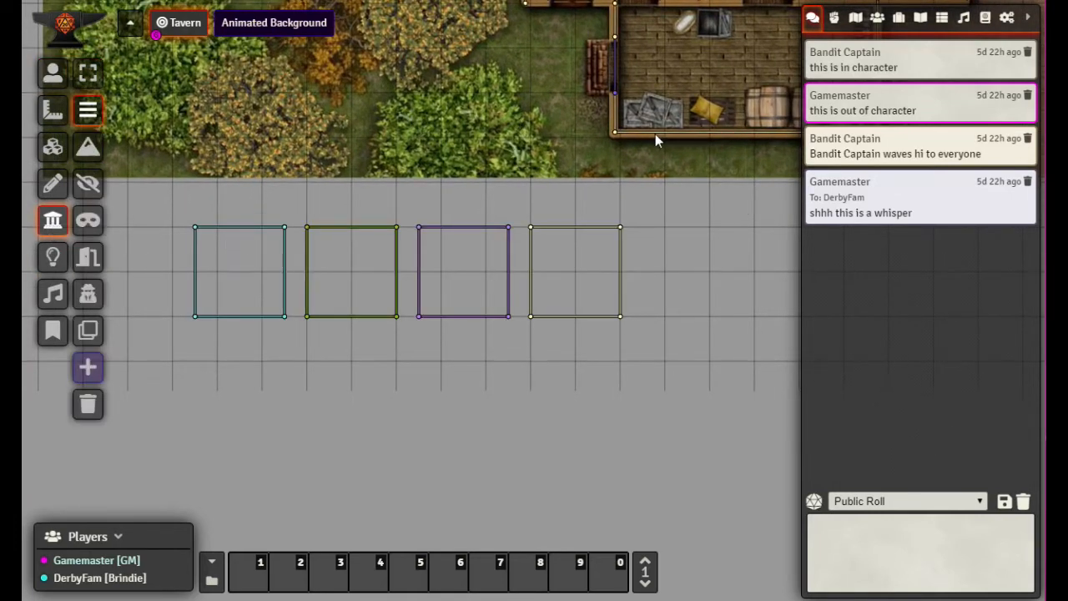
scroll(642, 115, down, 3)
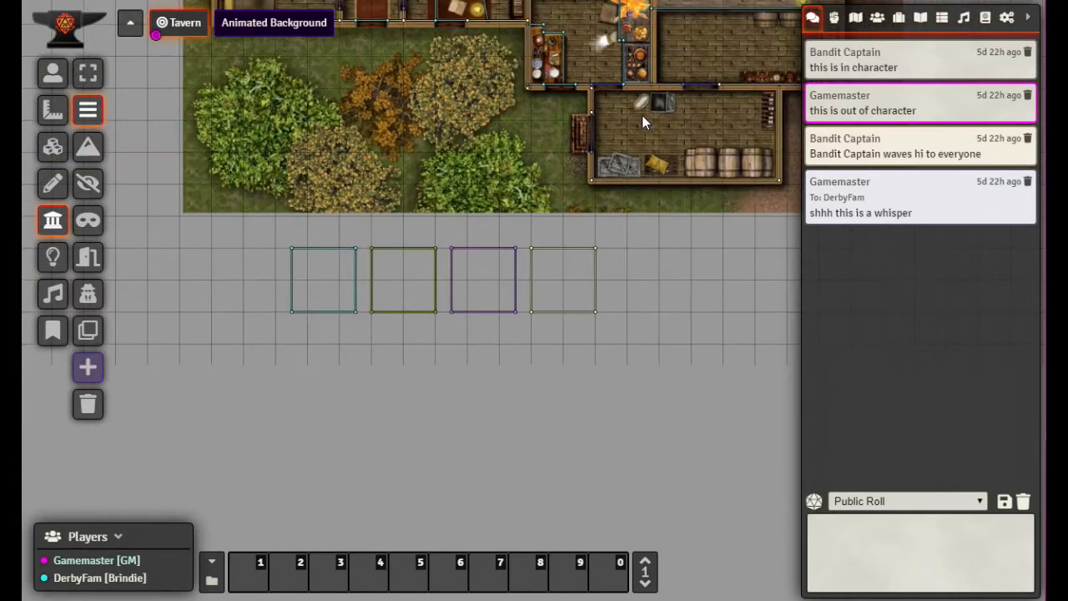
scroll(648, 102, down, 2)
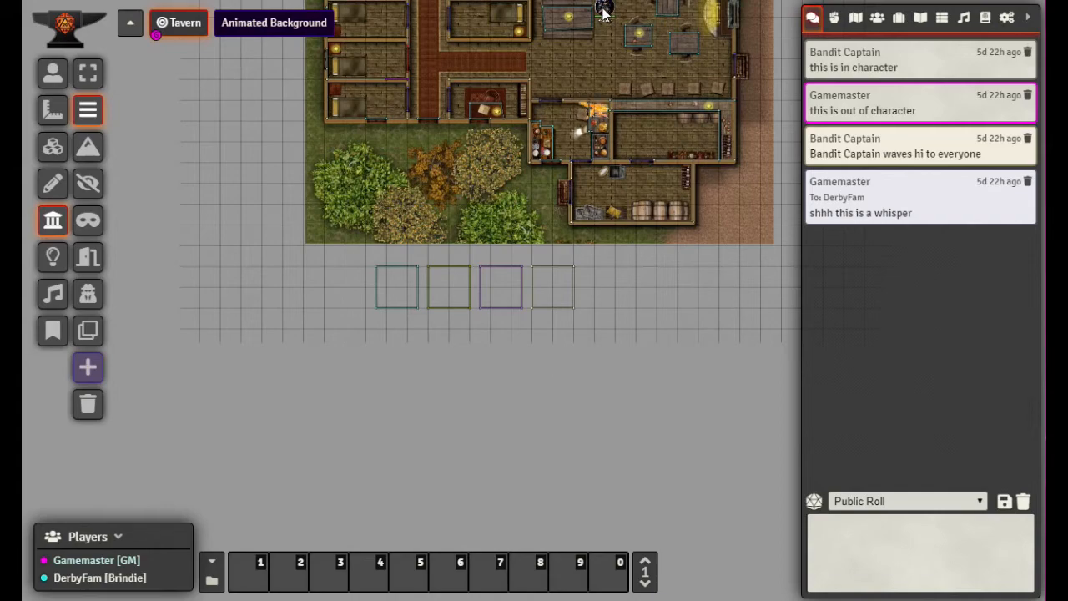
Step: Draw a long vertical wall from Brindie's token northward past the map's upper edge
drag(604, 12, 615, 436)
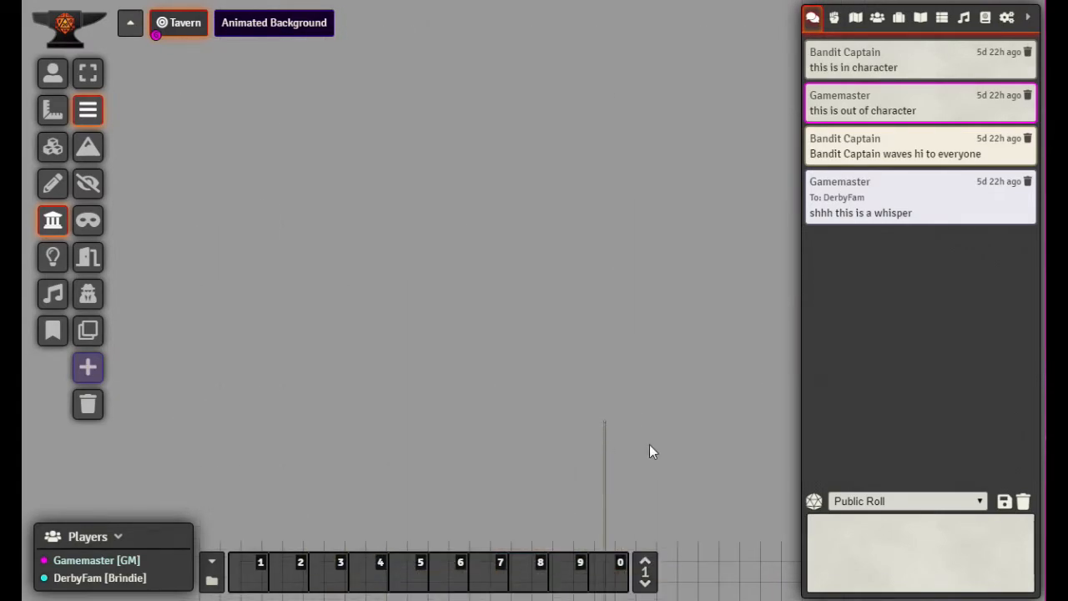
drag(696, 549, 635, 110)
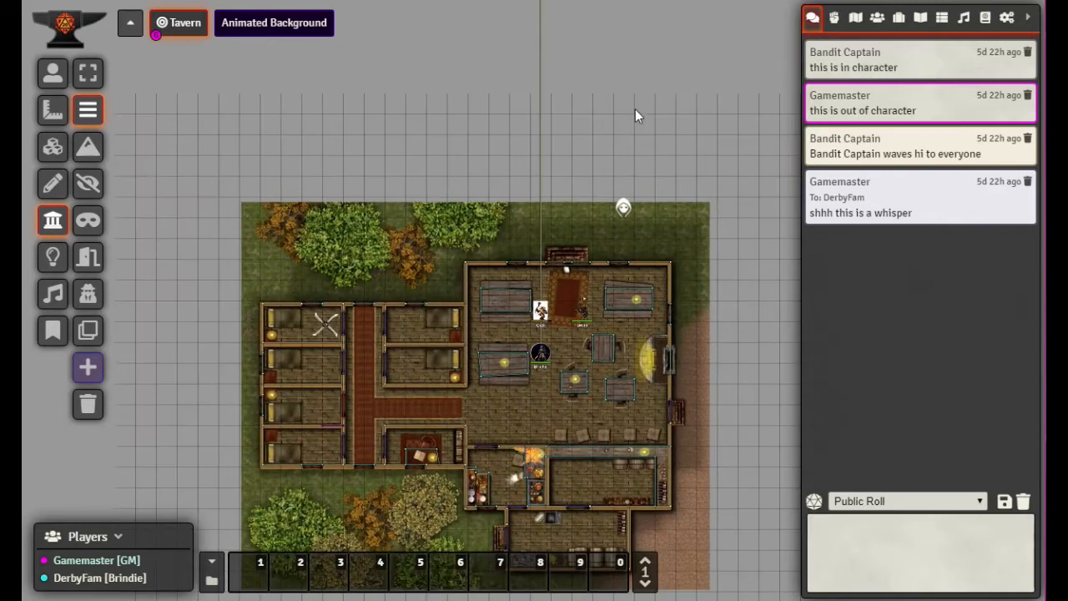
drag(544, 348, 553, 68)
scroll(553, 69, up, 1)
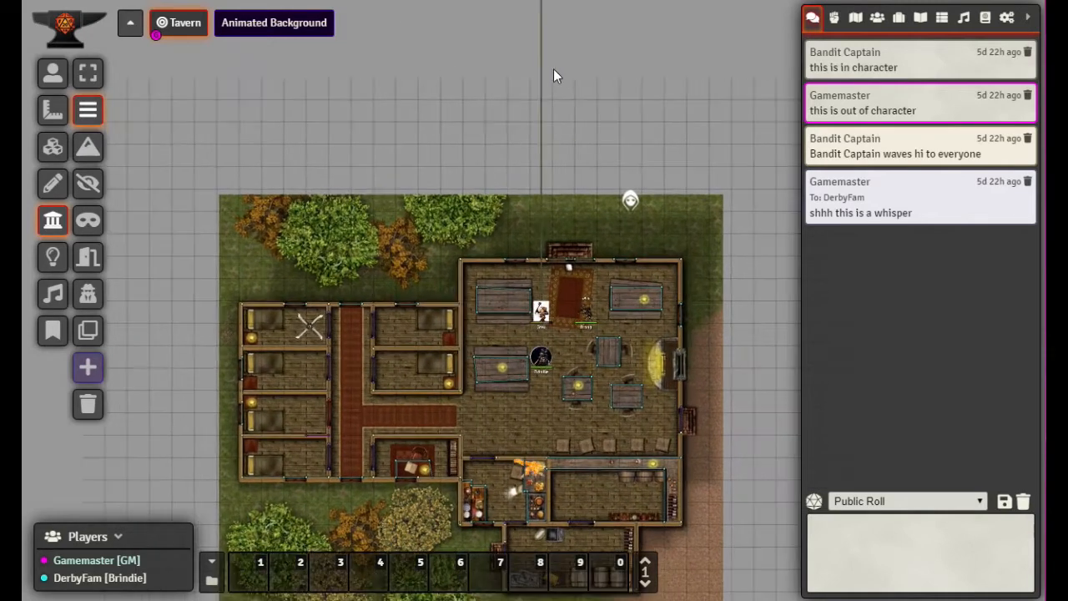
scroll(572, 61, down, 1)
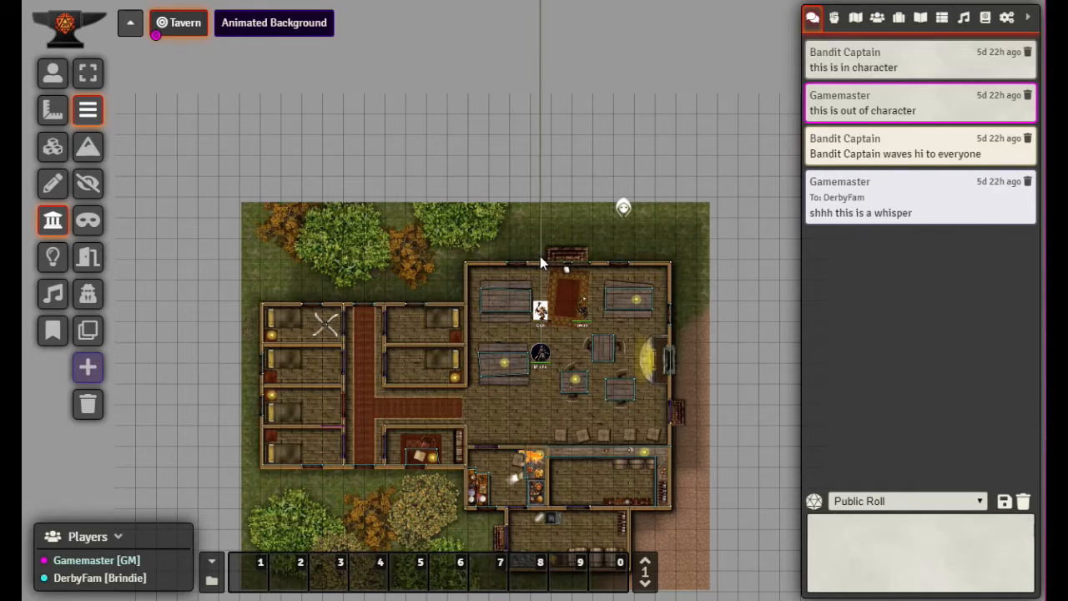
Step: Switch from wall drawing to selection, return to the token controls, and examine the tokens in the tavern's main hall
click(89, 74)
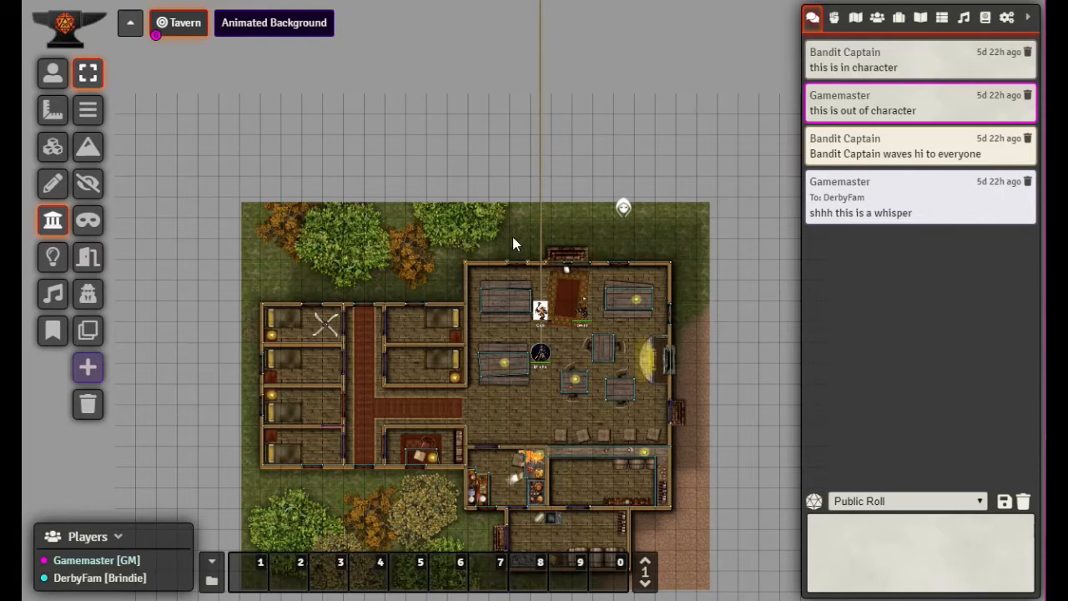
click(87, 109)
click(86, 75)
click(52, 73)
scroll(611, 277, up, 5)
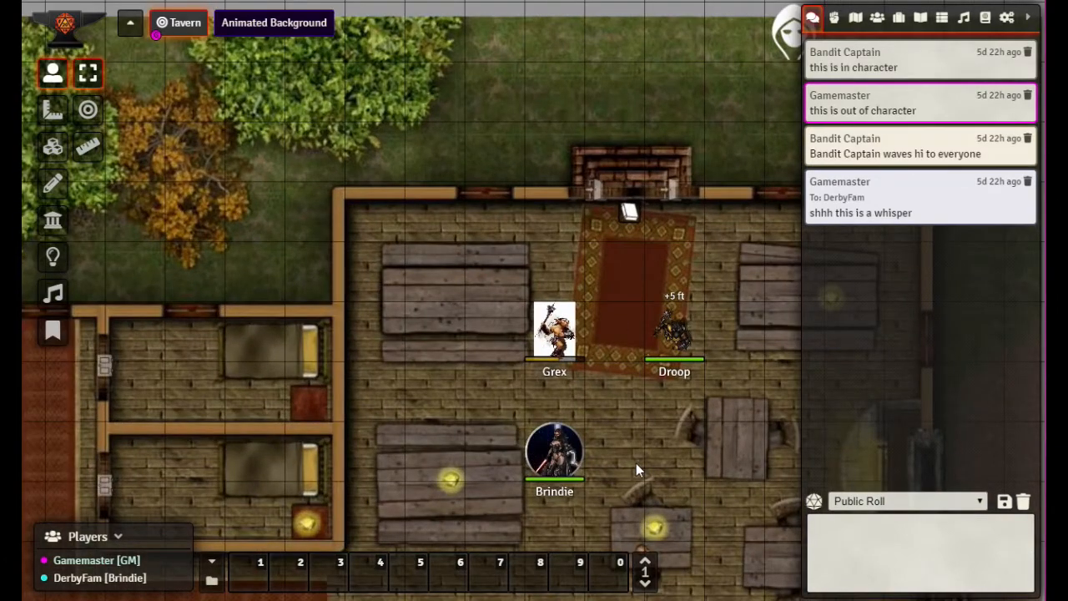
drag(625, 484, 575, 241)
Step: Display the walls layer with the selection tool to inspect the new vertical wall, and return to the token controls
click(53, 217)
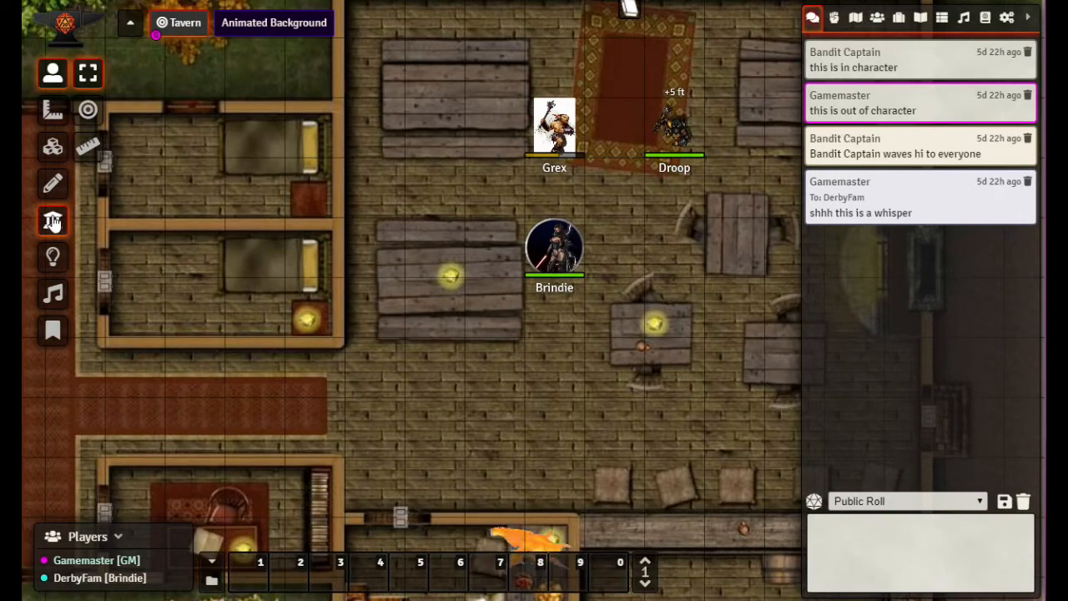
click(88, 80)
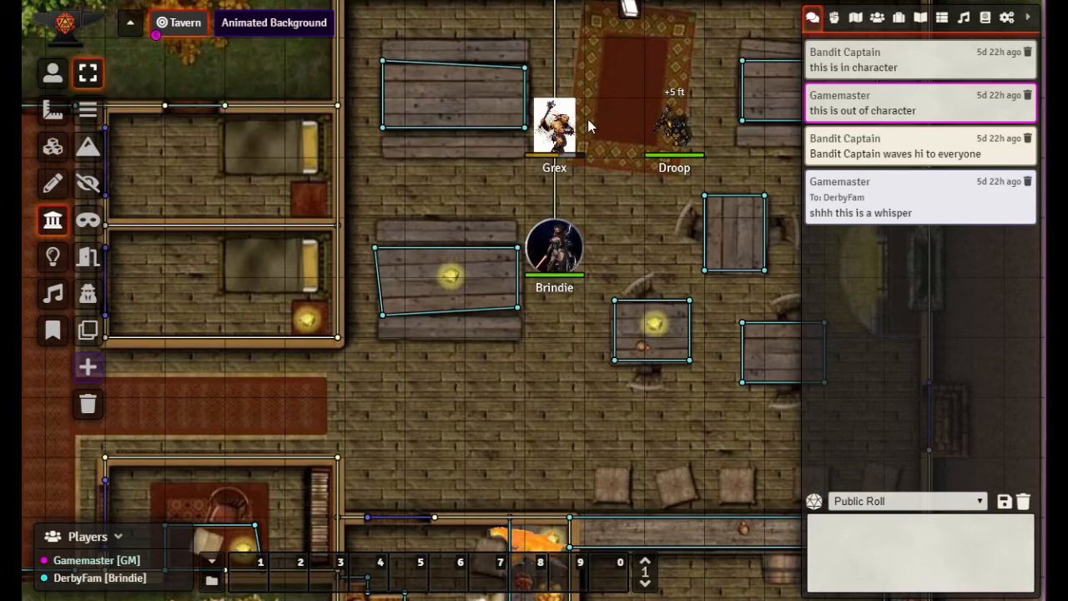
scroll(589, 238, down, 5)
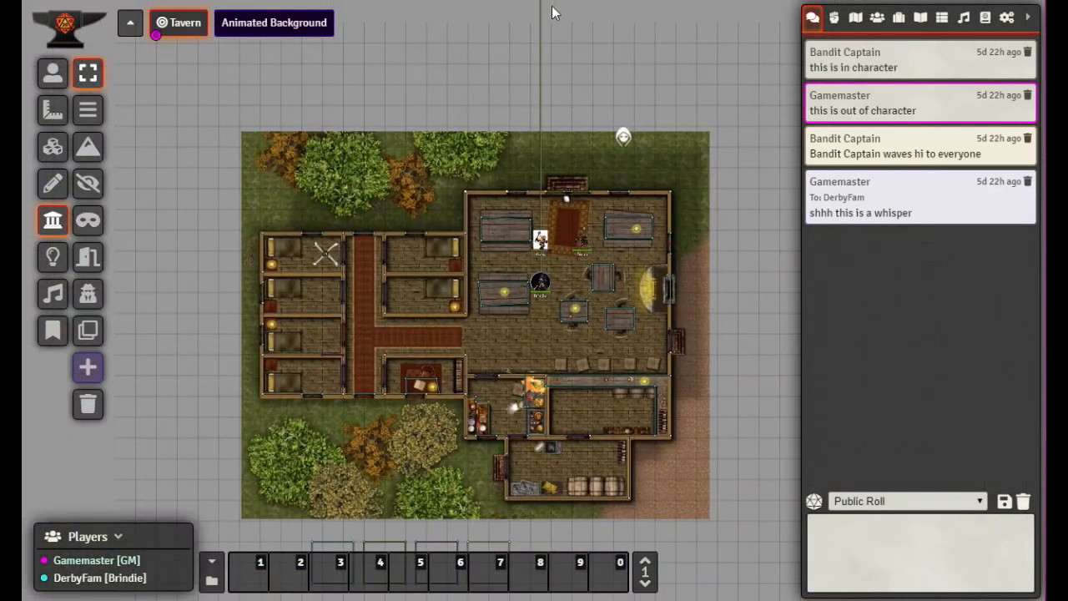
click(53, 74)
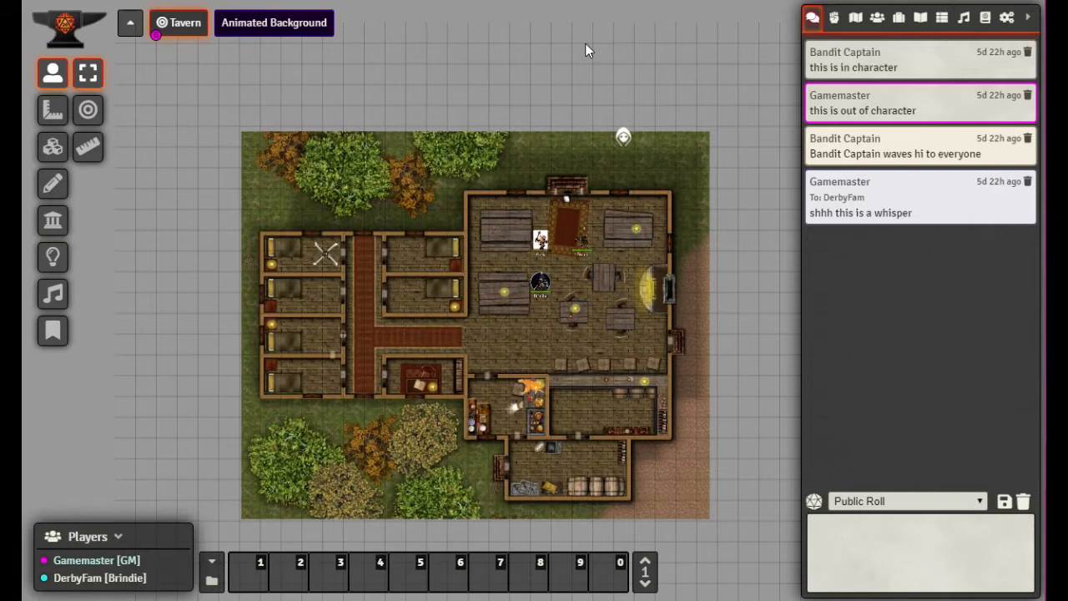
Step: Examine the vertical wall's upper end north of the map with the walls layer and selection tool active, and return to the token controls
scroll(576, 100, up, 2)
drag(566, 142, 580, 344)
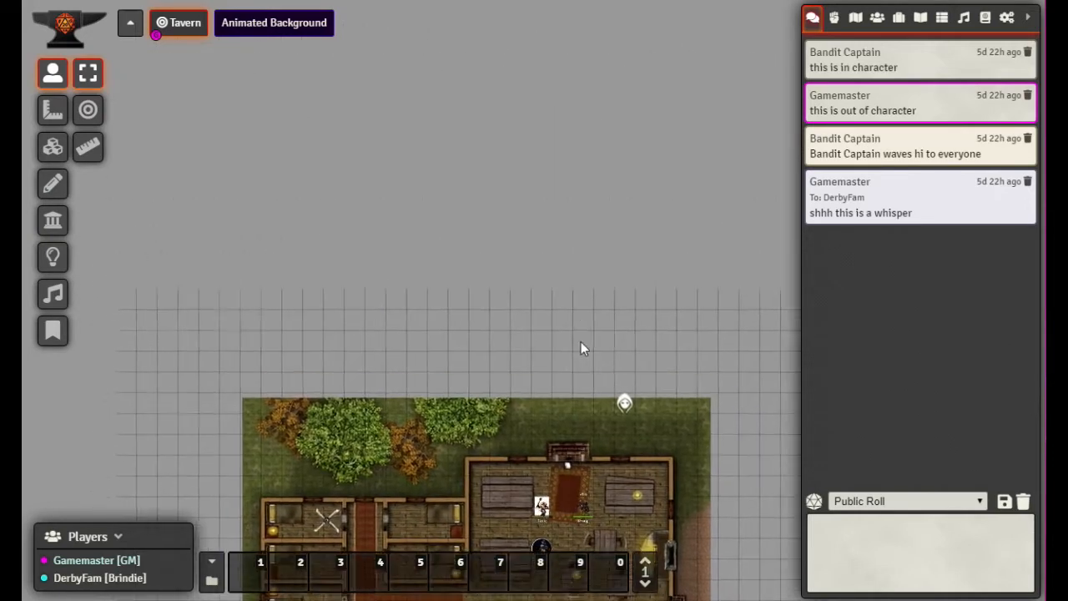
click(53, 219)
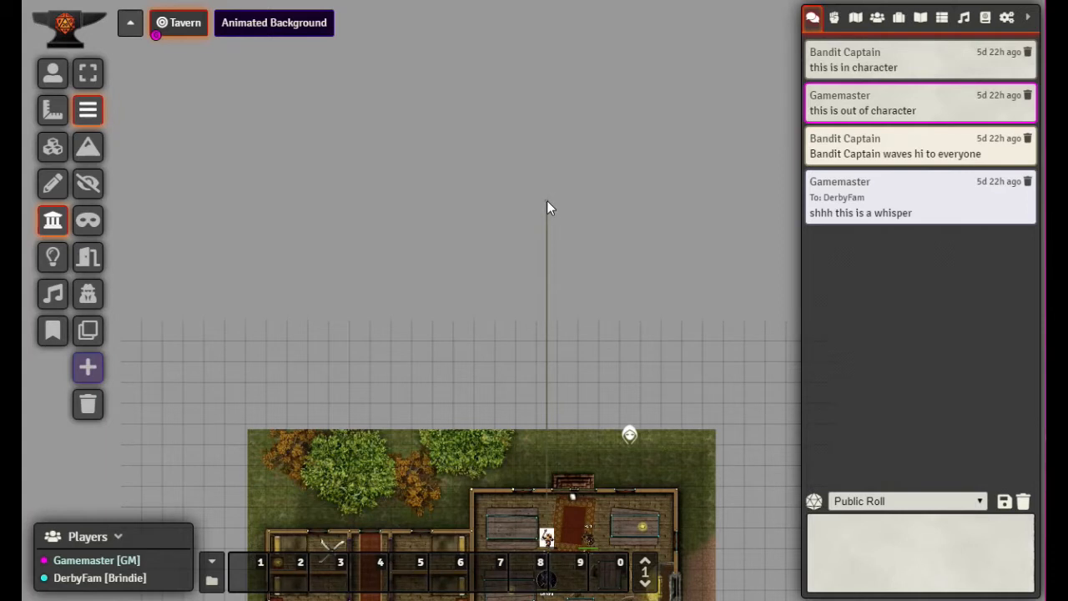
click(85, 73)
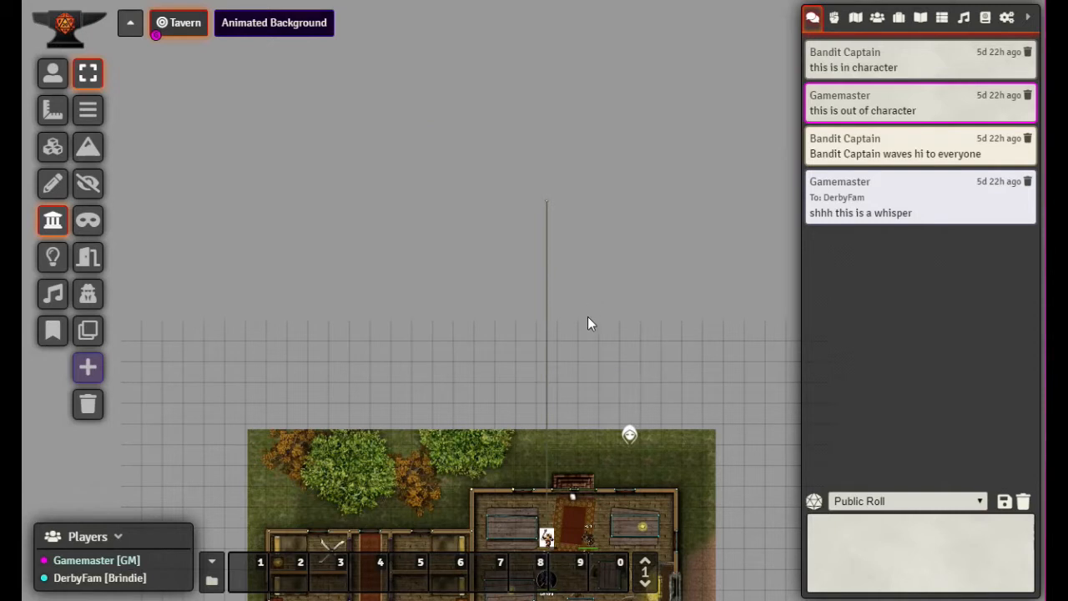
click(51, 74)
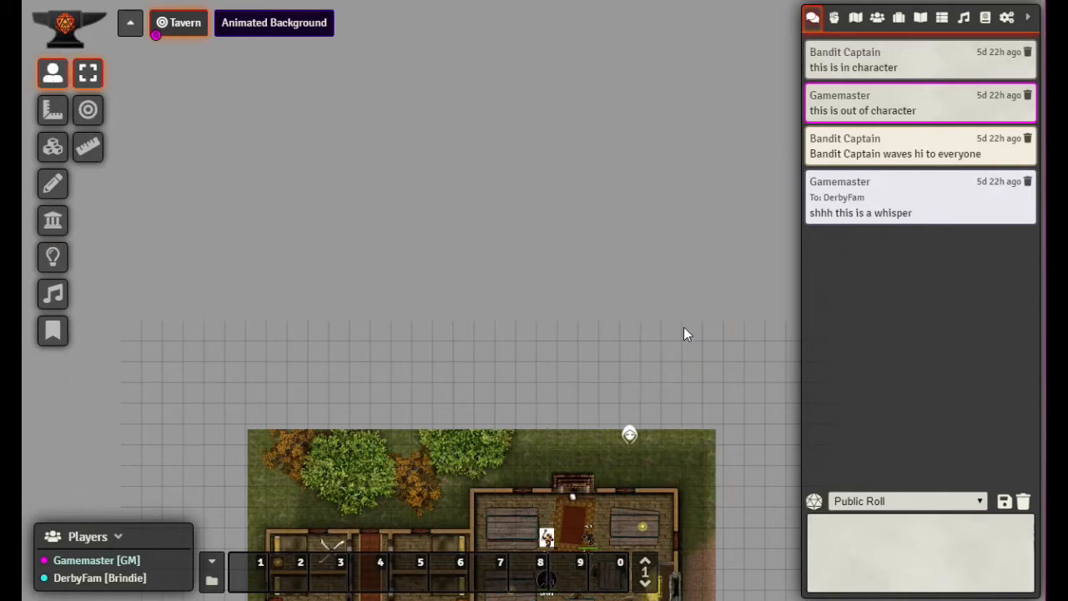
Step: Move Brindie's token from between the hall tables to the open floor at the east end of the red-carpeted corridor
scroll(679, 502, up, 12)
drag(591, 536, 540, 16)
drag(482, 263, 463, 220)
drag(460, 306, 463, 184)
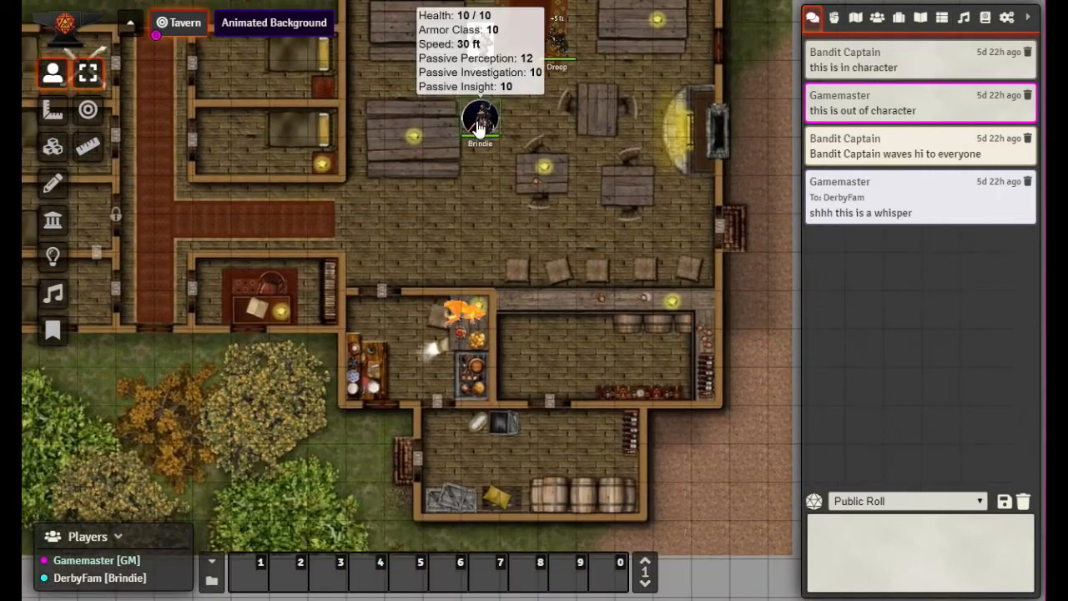
drag(477, 122, 482, 212)
drag(370, 250, 408, 238)
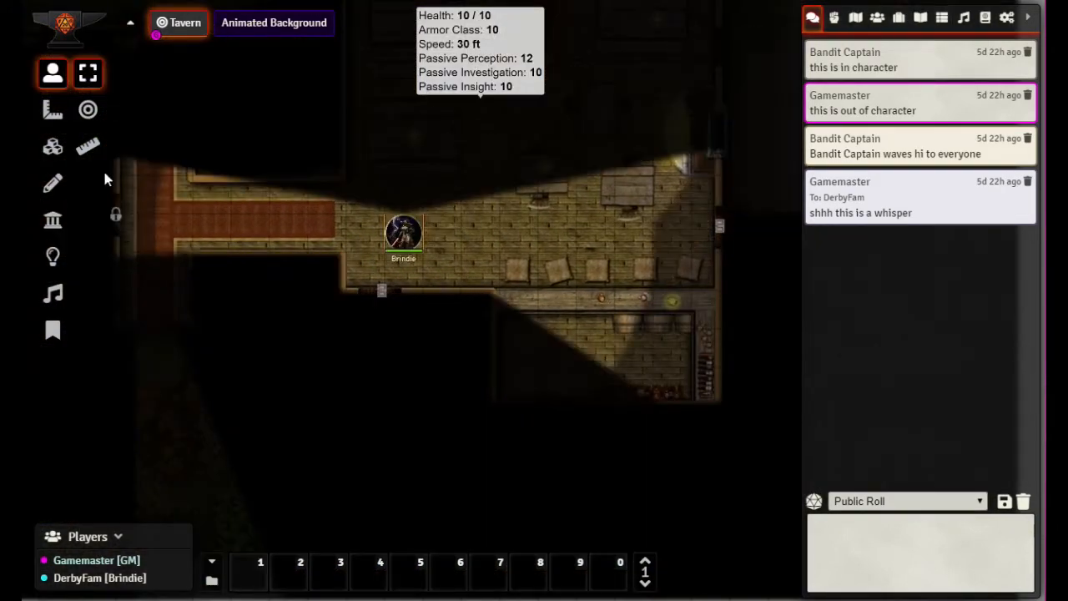
Step: Display the walls around Brindie's new position in the hall, switch to wall selection, and return to the token controls
click(52, 219)
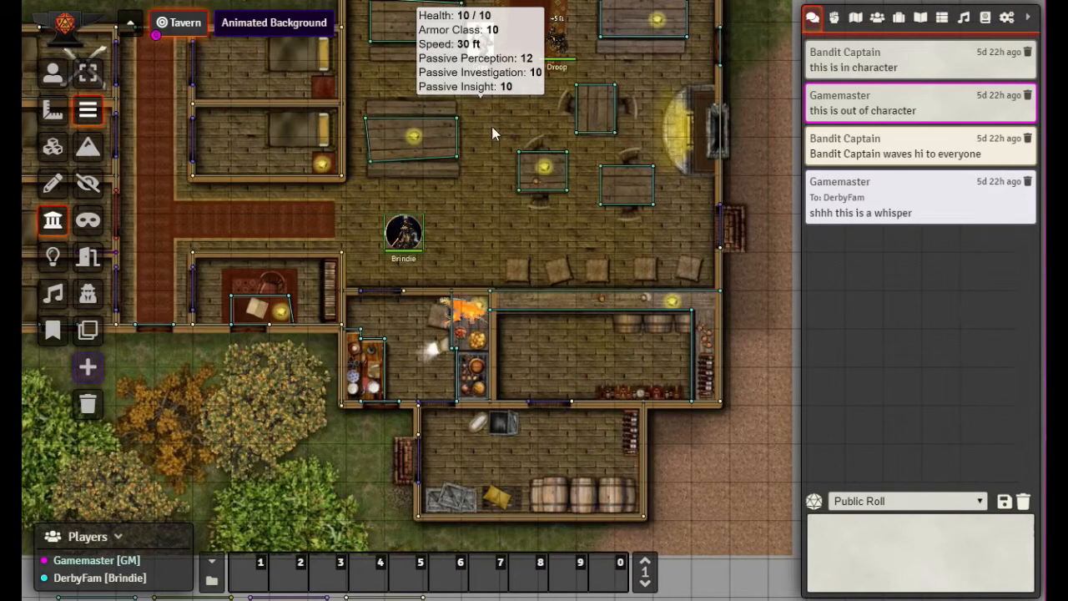
click(87, 74)
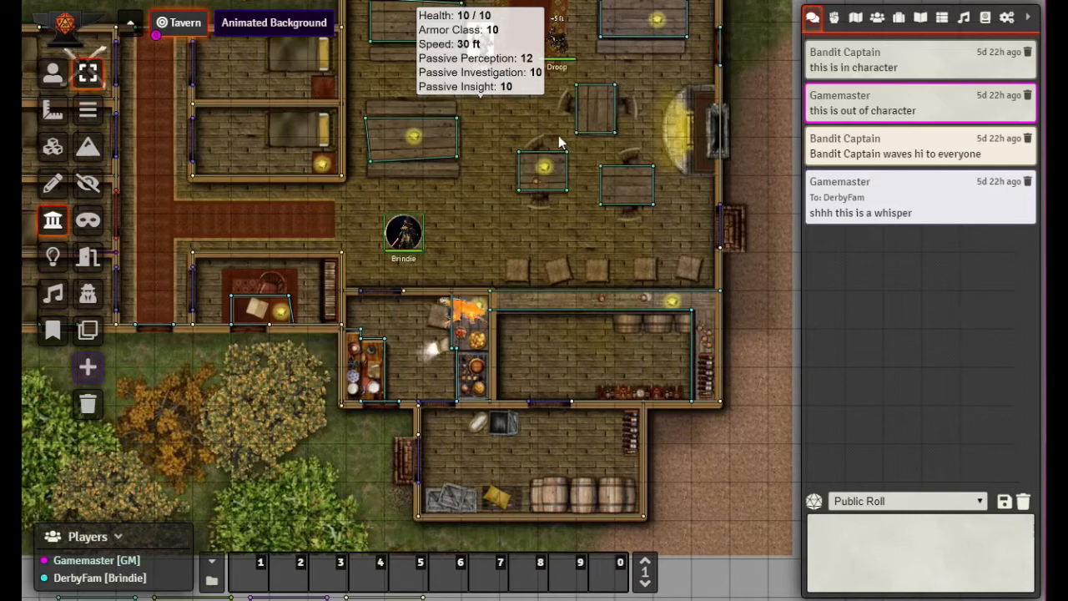
click(53, 74)
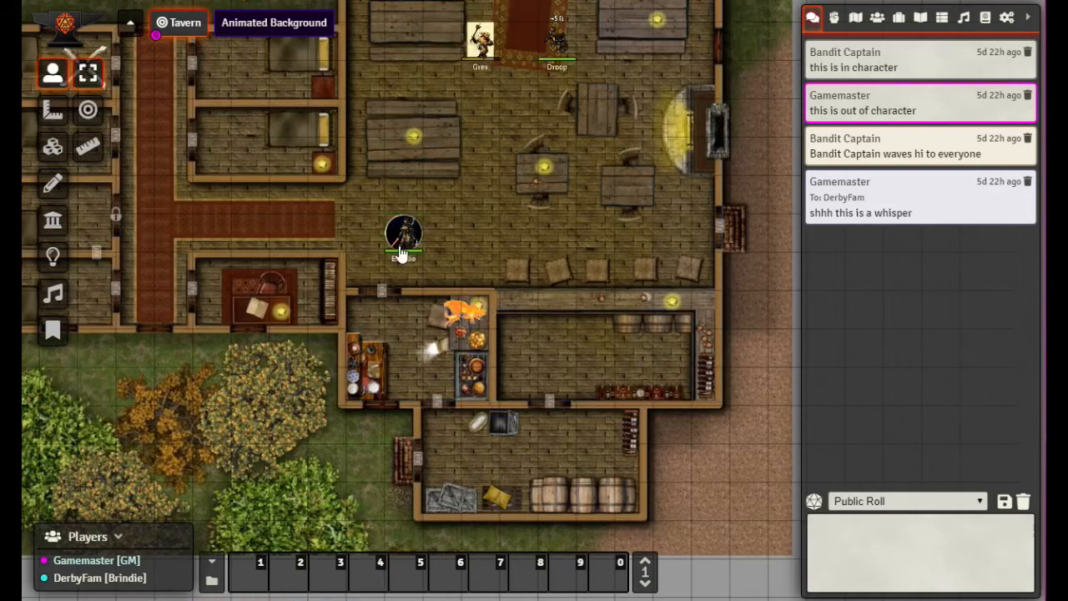
Step: Move Brindie's token out of the hall to the bushes along the map's southern edge, above the hidden test squares
scroll(479, 235, down, 3)
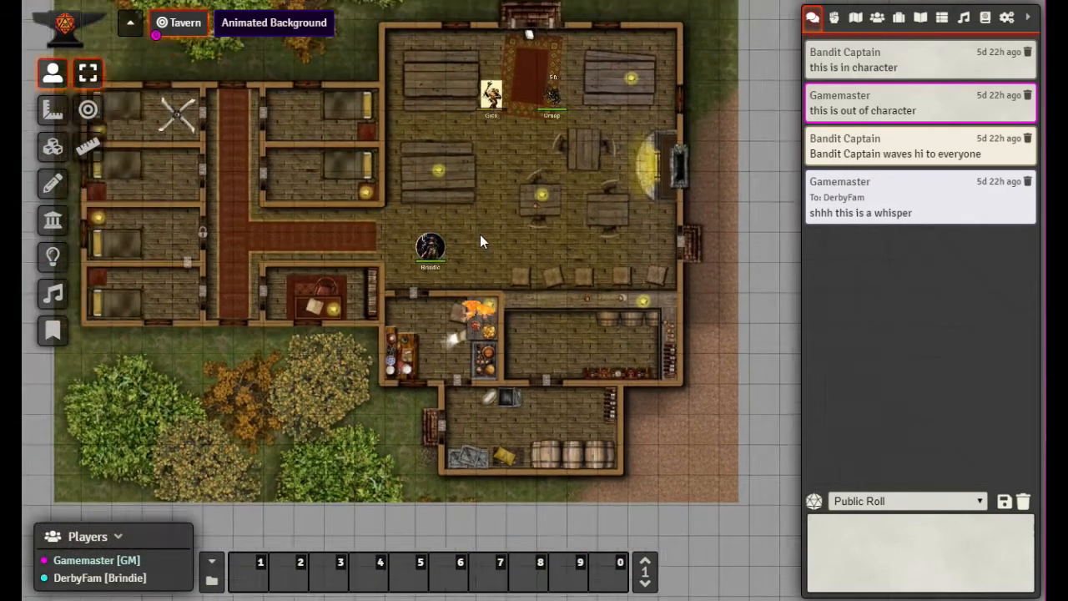
click(441, 253)
drag(392, 473, 363, 482)
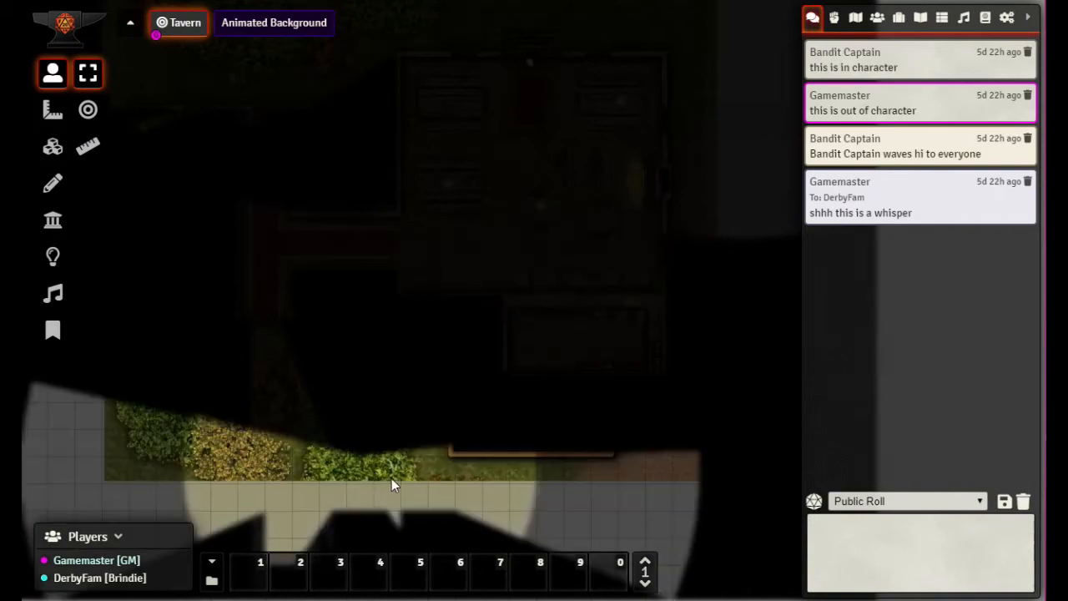
drag(490, 496, 636, 323)
drag(539, 307, 485, 302)
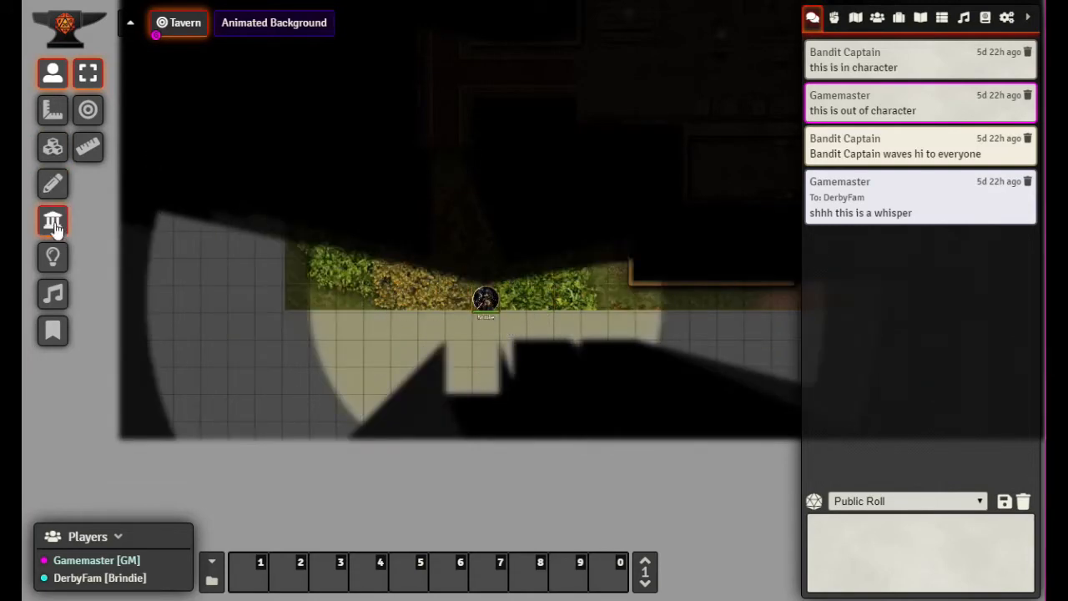
Step: Check where the four wall squares lie below the map, and move Brindie's token three squares west
click(54, 224)
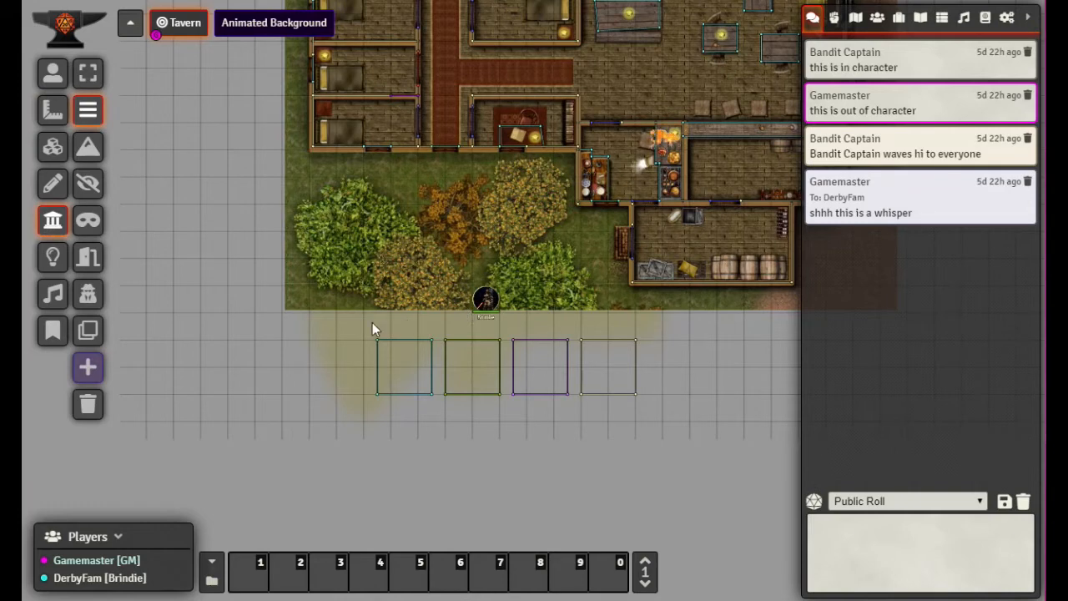
click(53, 73)
mouse_move(490, 308)
drag(490, 309, 402, 297)
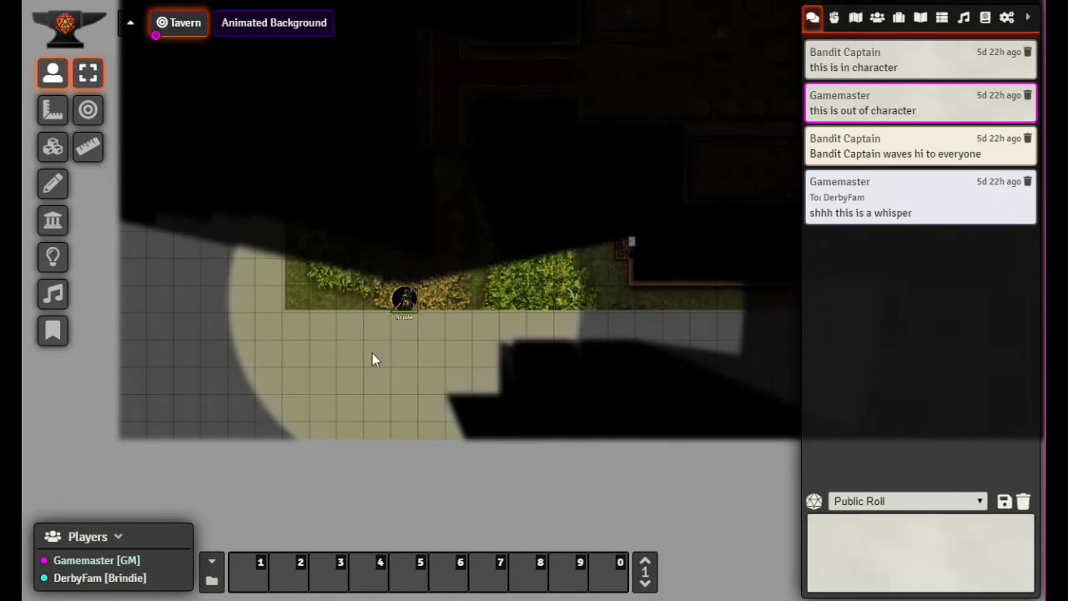
Step: Return to the walls layer and open the configuration of the teal square's east wall segment
click(53, 226)
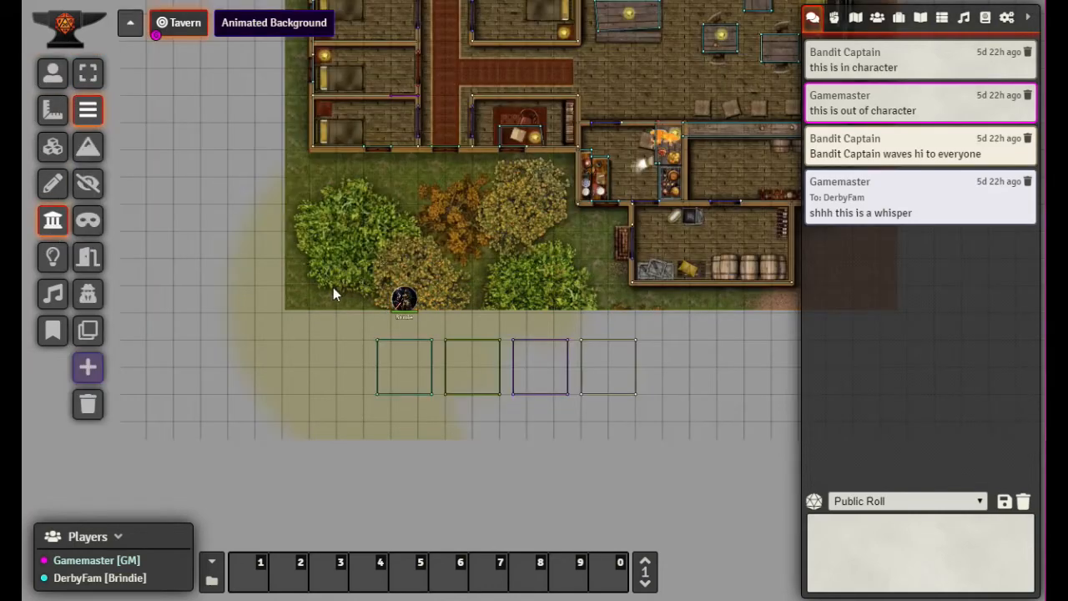
scroll(418, 352, up, 5)
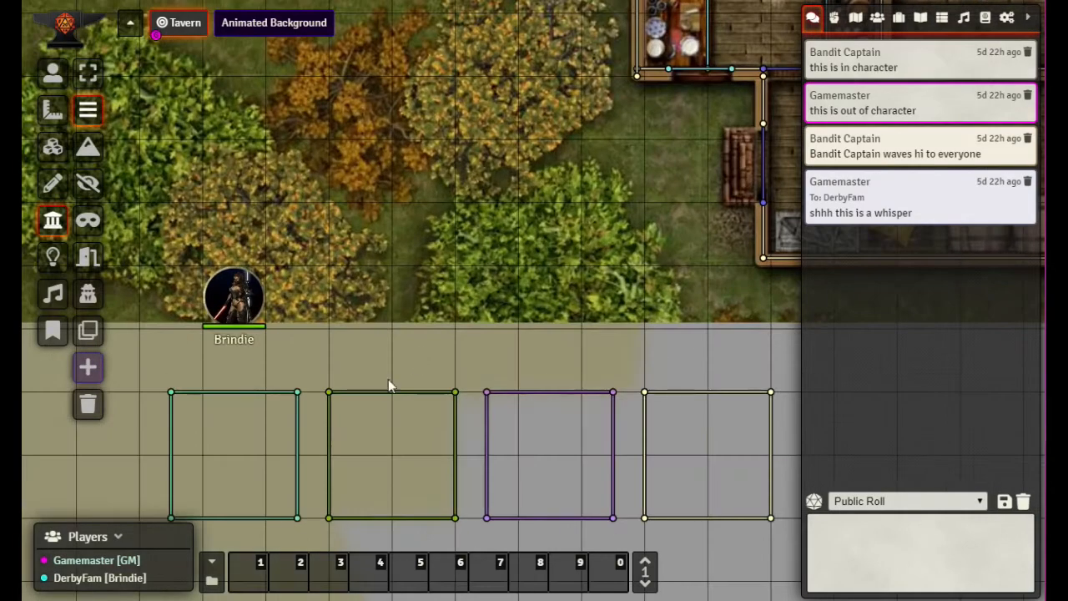
double_click(296, 392)
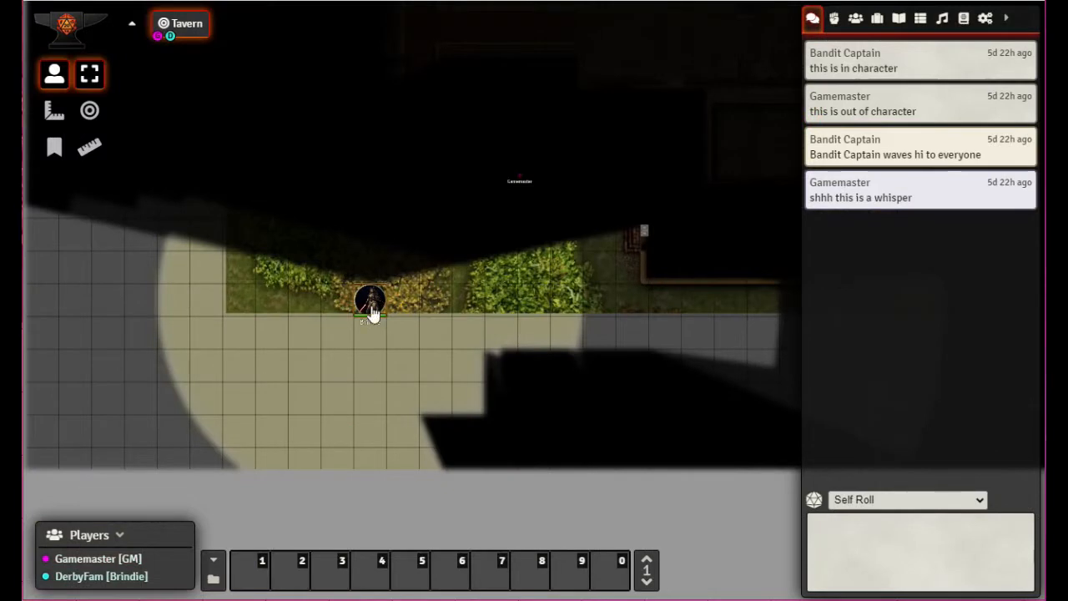
Step: In the player's view, move Brindie one square south and try to move the token southeast through the teal square's walls
mouse_move(374, 307)
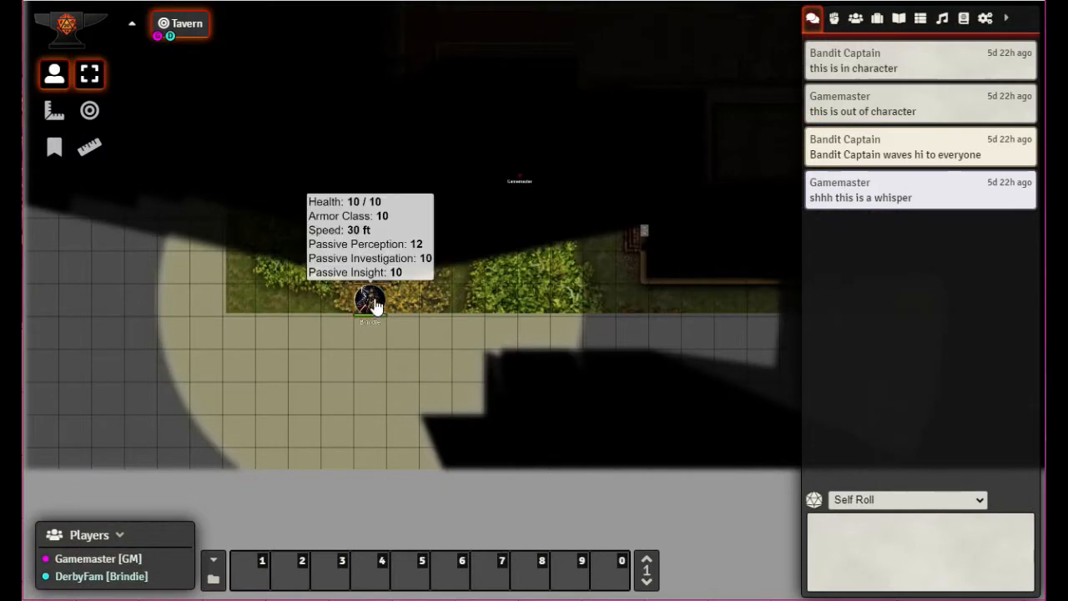
key(Down)
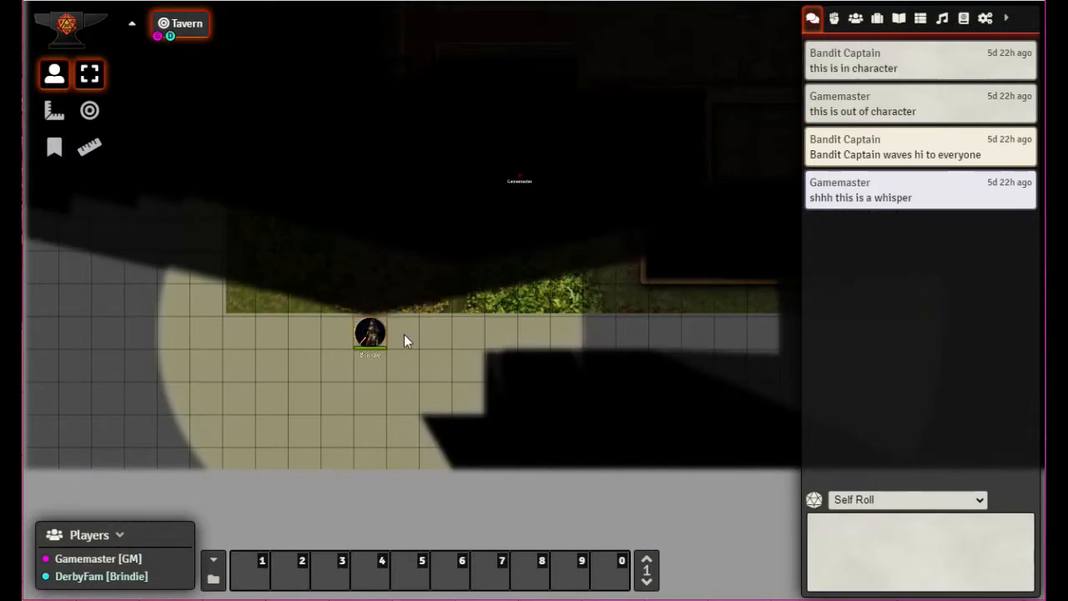
mouse_move(369, 332)
drag(369, 331, 427, 406)
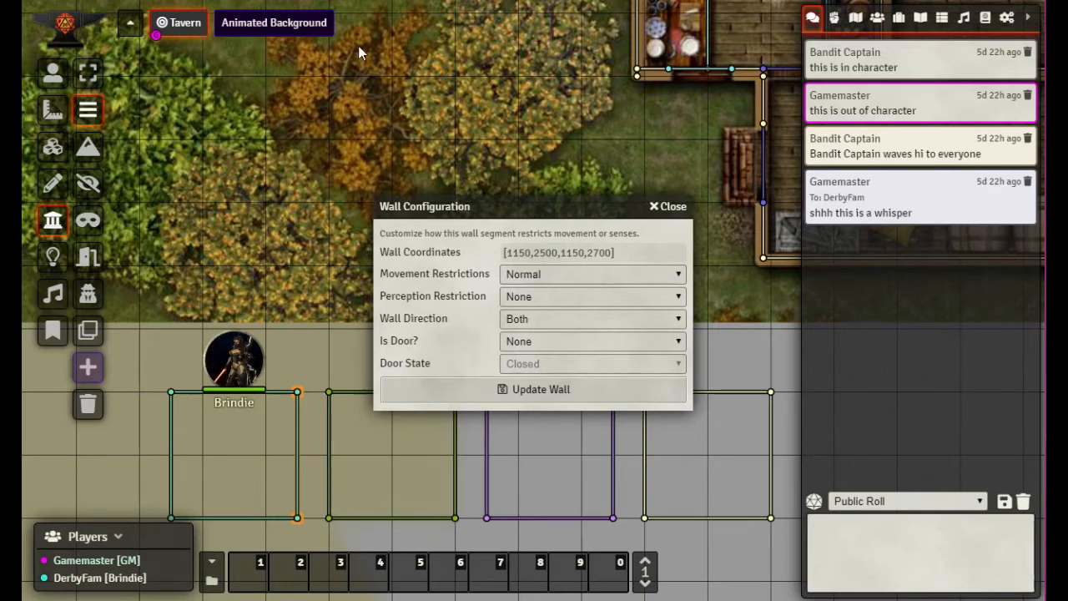
Step: Back in the Gamemaster view, close the wall configuration unchanged and activate the Terrain Walls tool
click(668, 207)
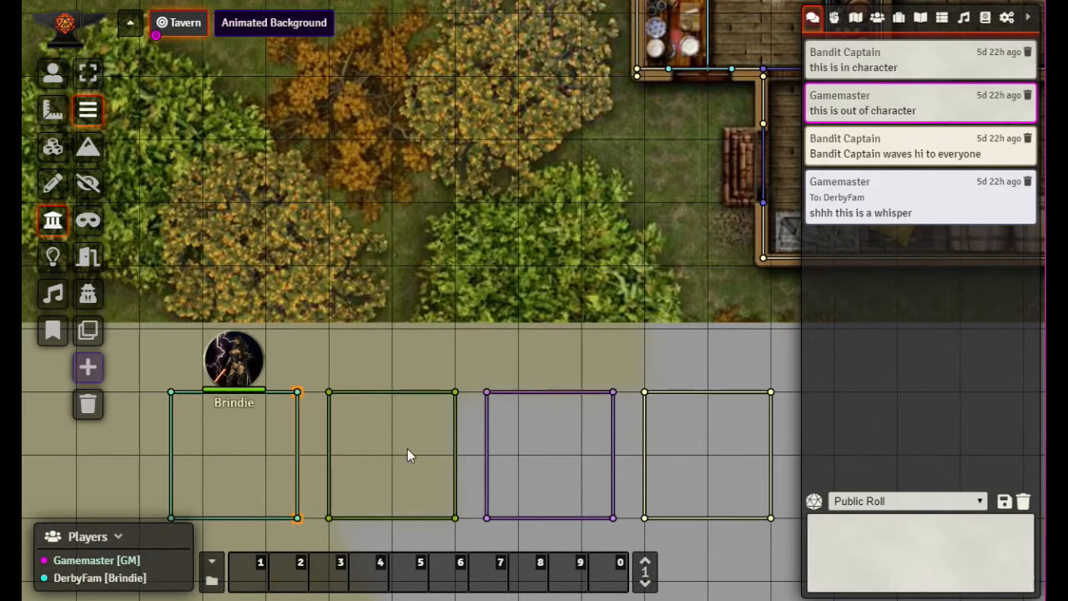
click(88, 146)
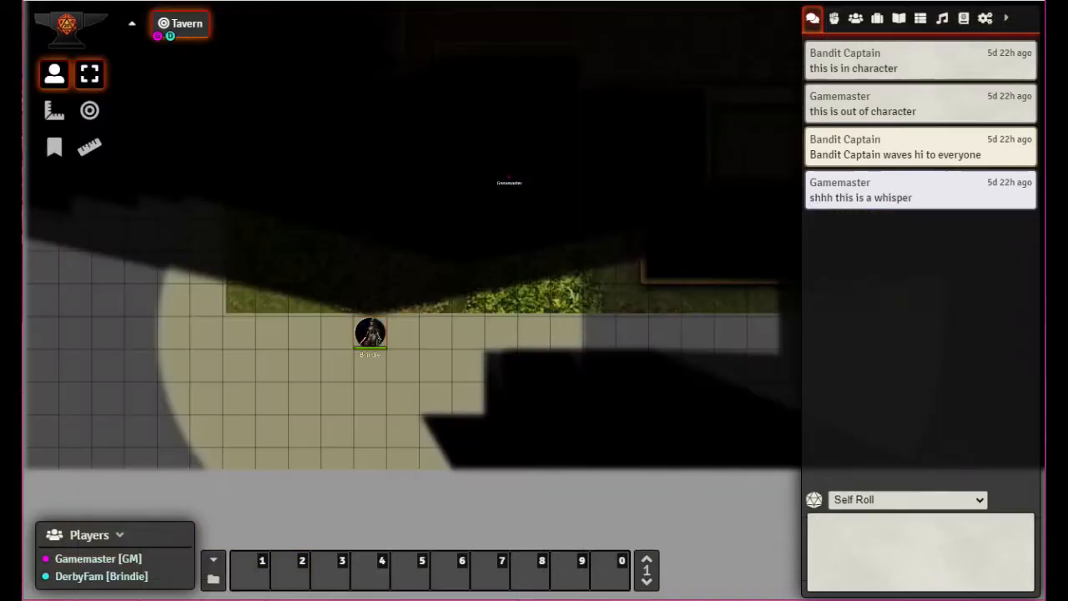
Step: In the player's view, walk Brindie east and west along the north side of the green terrain wall square to compare its vision
key(Right)
key(Right)
key(Right)
key(Right)
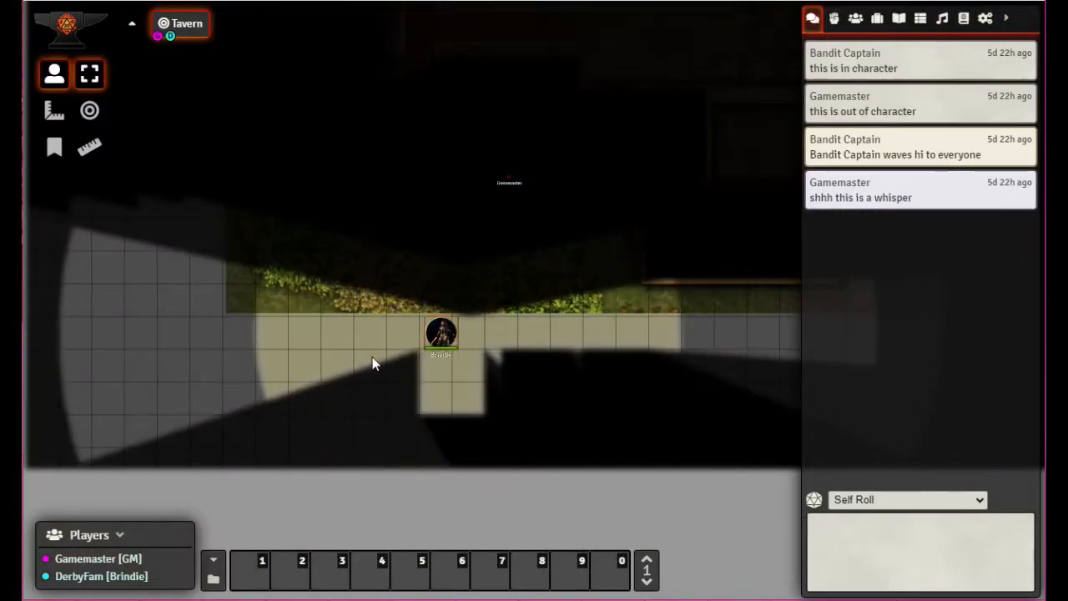
key(Left)
key(Left)
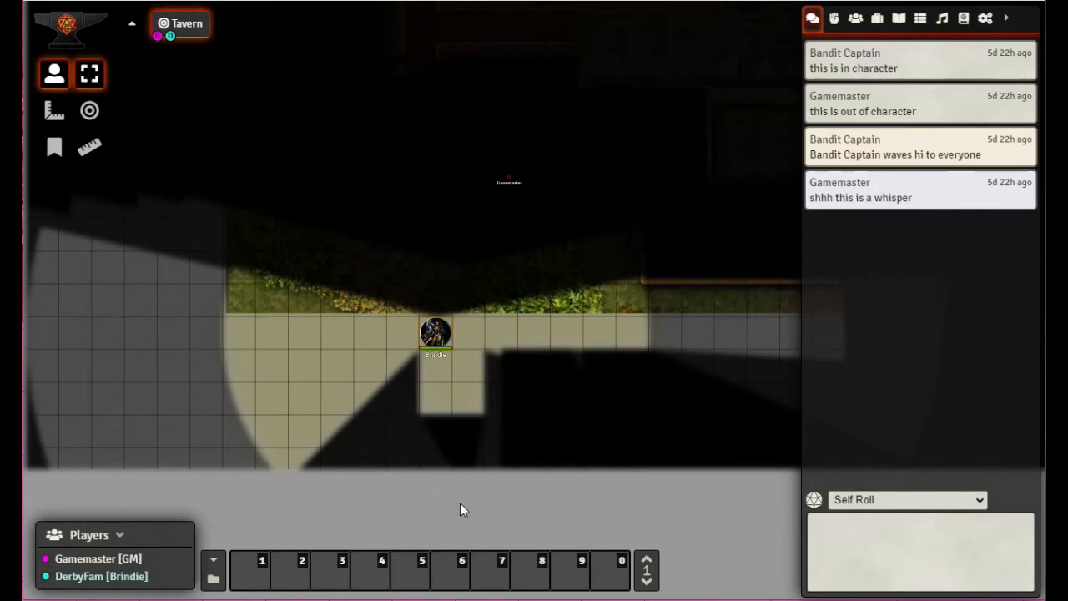
key(Right)
key(Right)
key(Left)
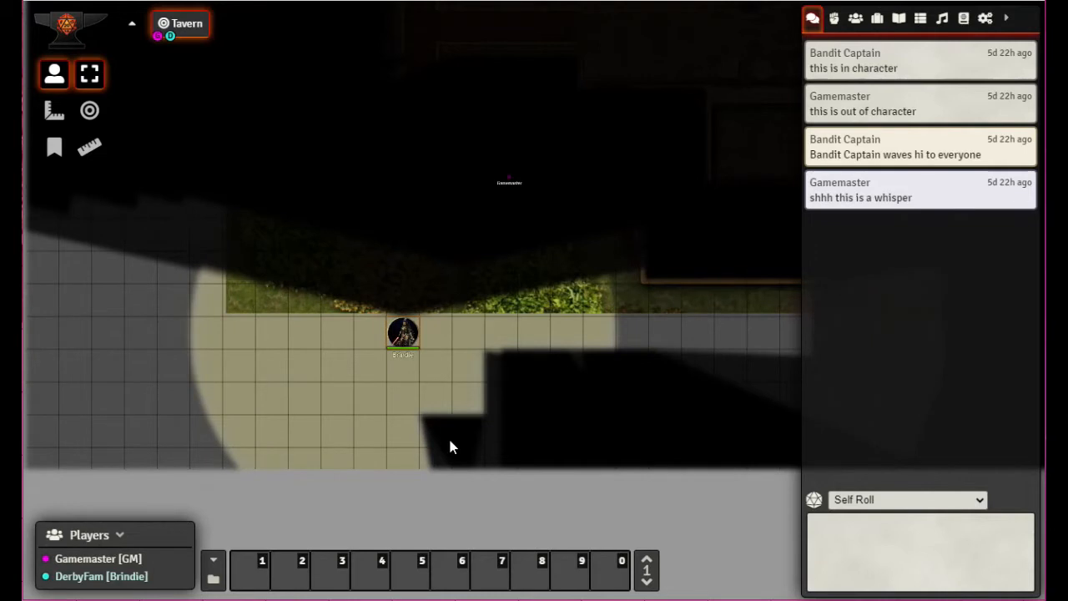
key(Right)
key(Right)
Step: Walk Brindie west past the teal square, south around it, and east to a spot directly south of the green square
key(Left)
key(Left)
key(Left)
key(Left)
key(Left)
key(Left)
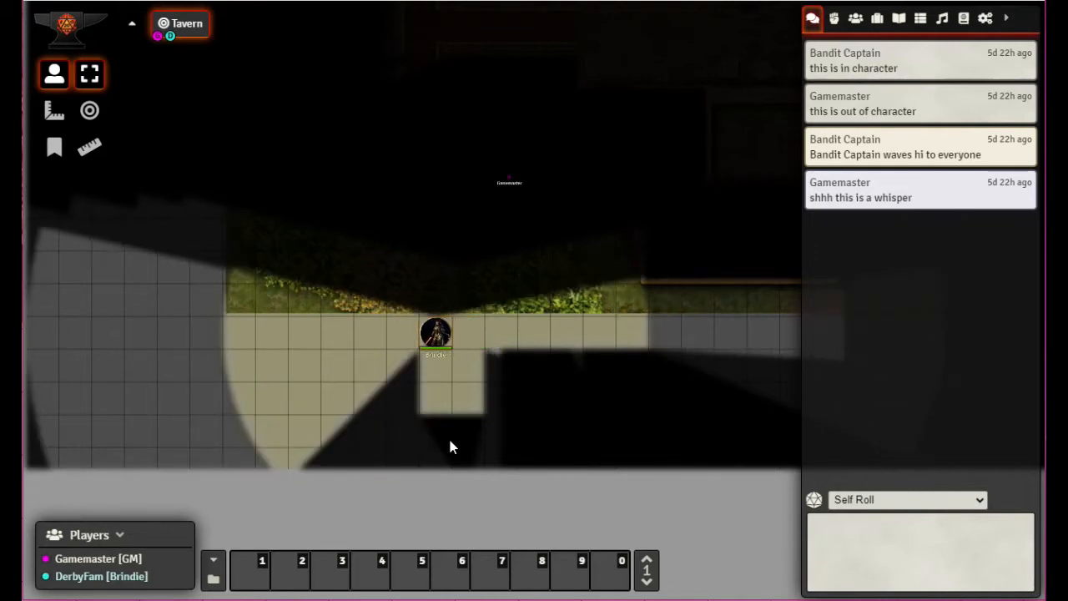
key(Down)
key(Down)
key(Down)
key(Down)
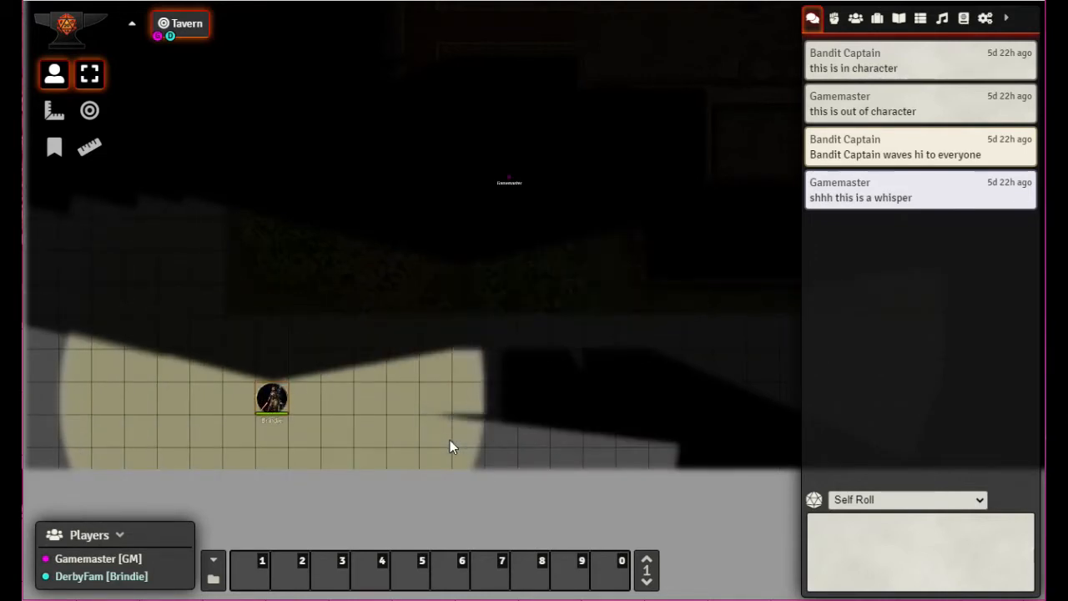
key(Right)
key(Right)
key(Right)
key(Right)
key(Right)
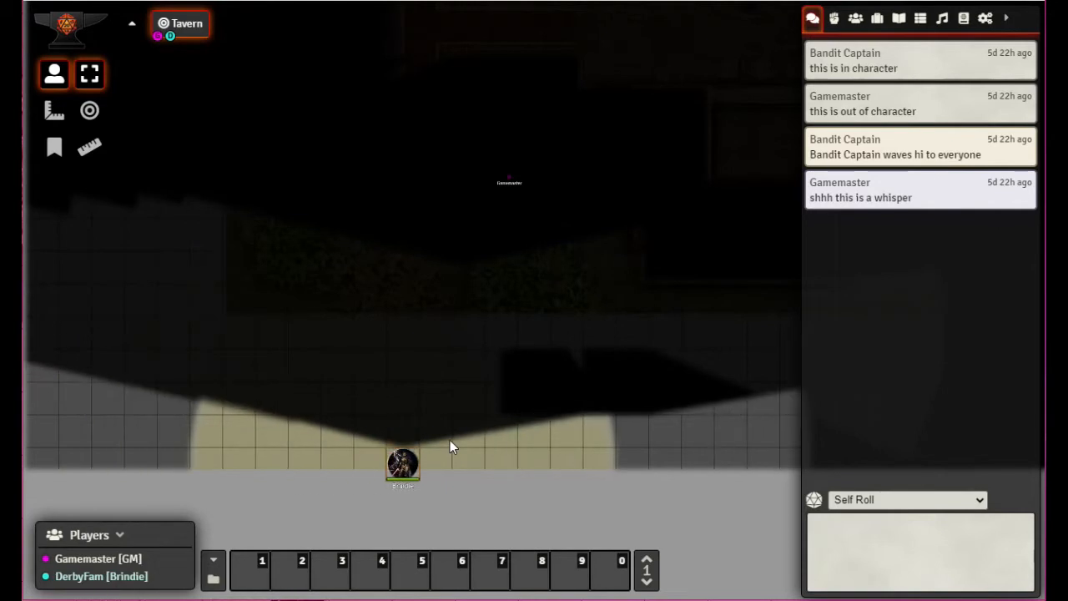
mouse_move(441, 459)
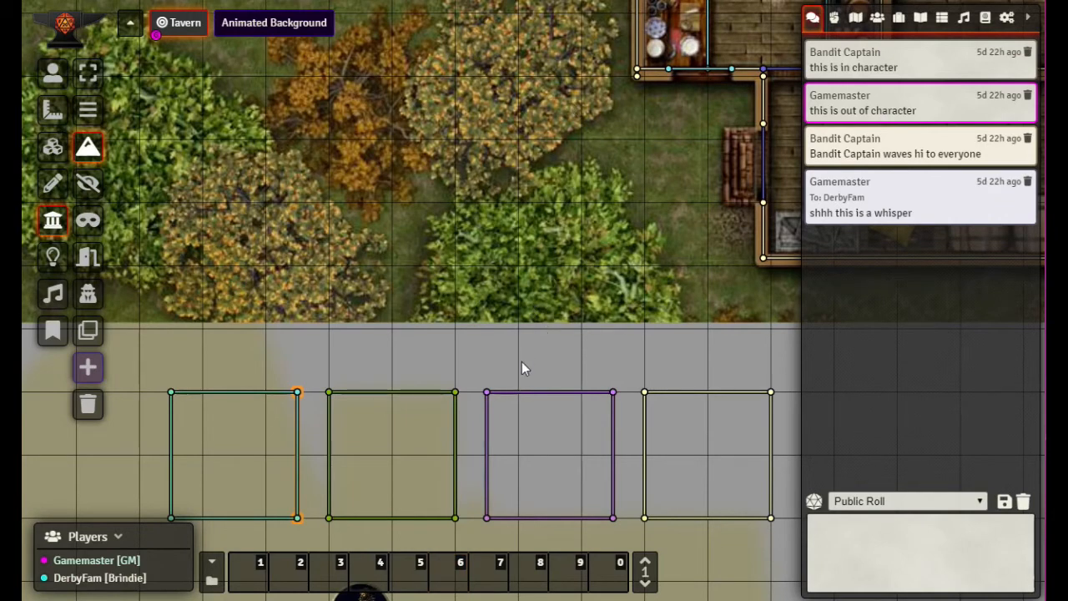
Step: In the Gamemaster view, set Brindie's sight angle to 360 degrees in the token's vision settings, update the token, and close its sheet
click(52, 77)
drag(471, 315, 468, 159)
key(Down)
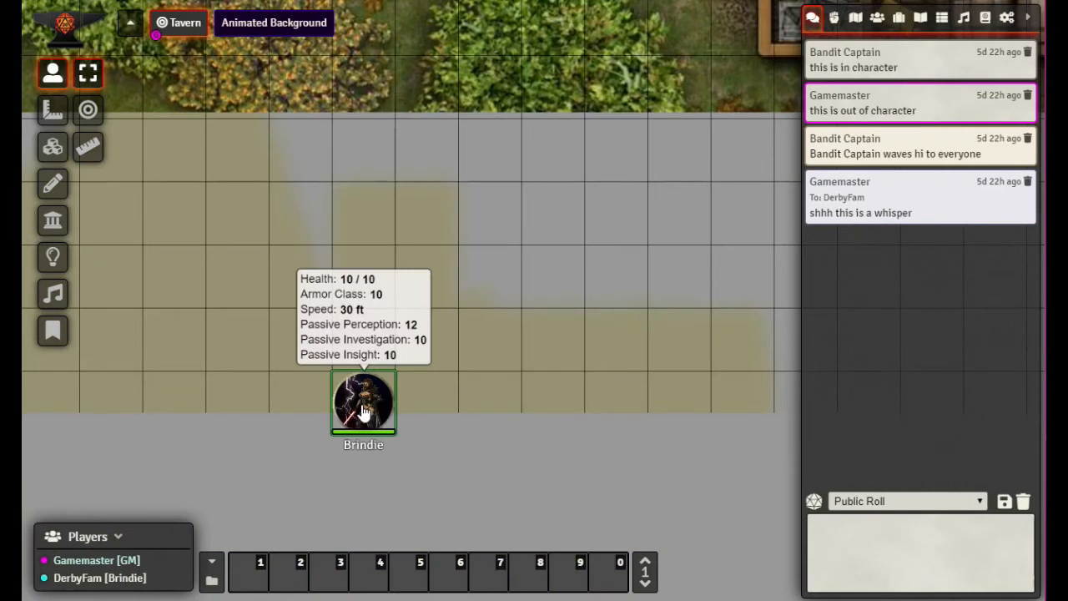
double_click(363, 409)
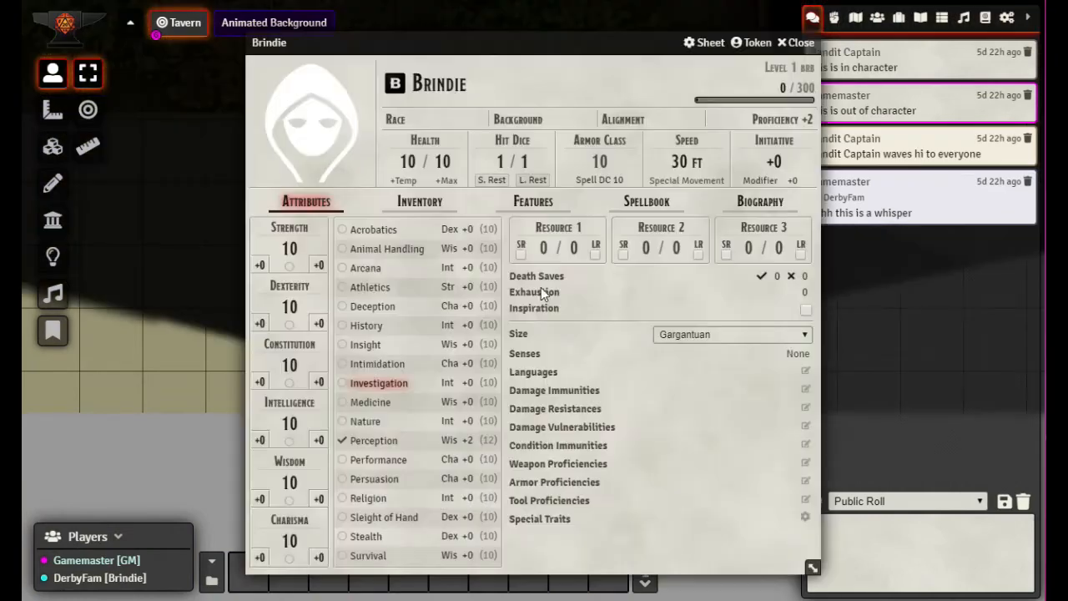
click(753, 44)
click(296, 73)
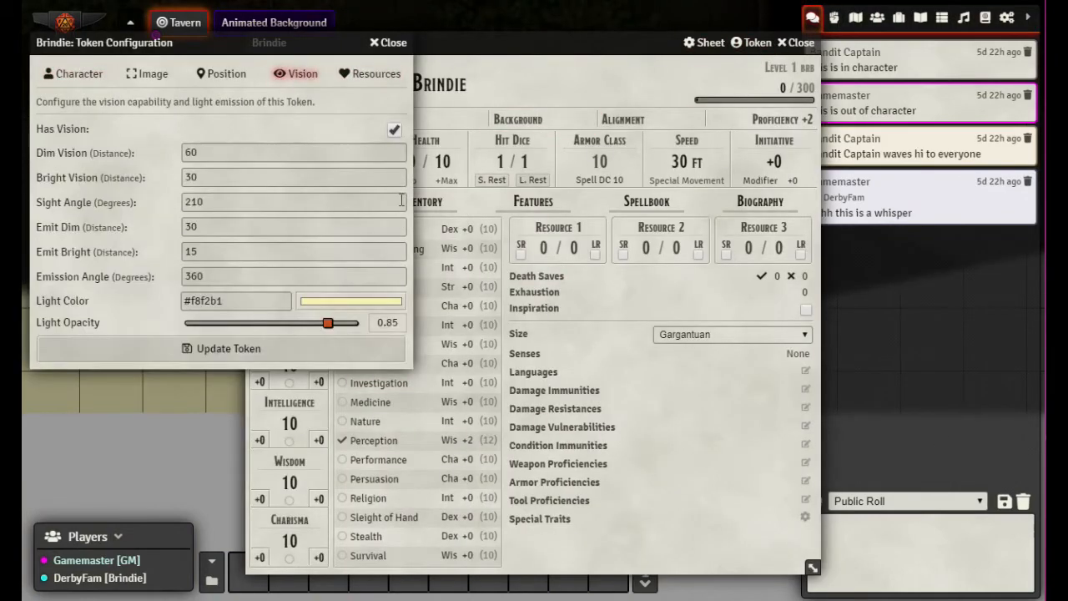
click(234, 203)
text(360)
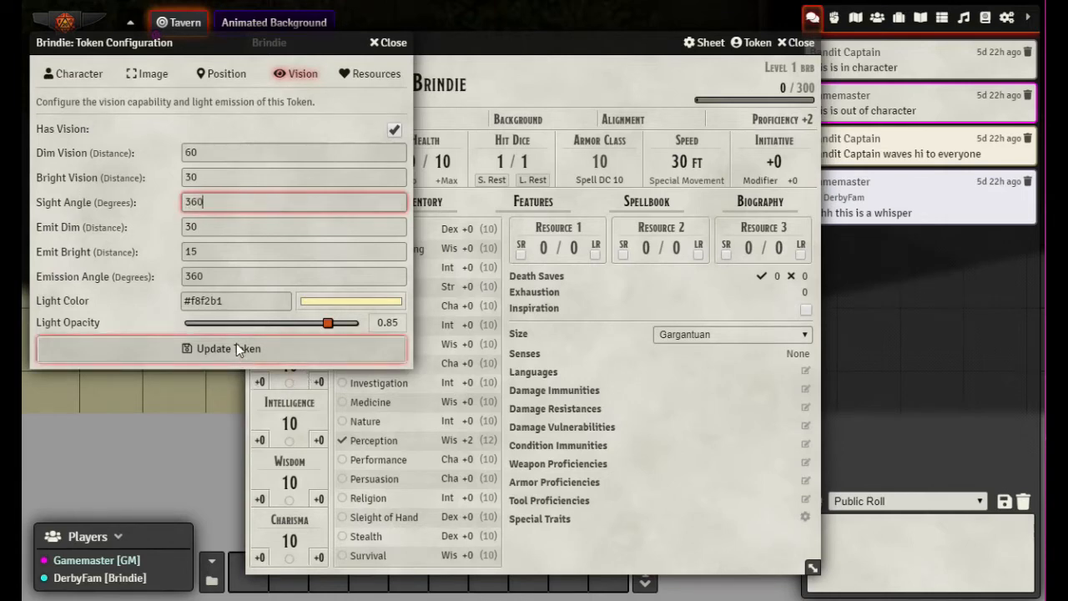
click(306, 347)
click(796, 42)
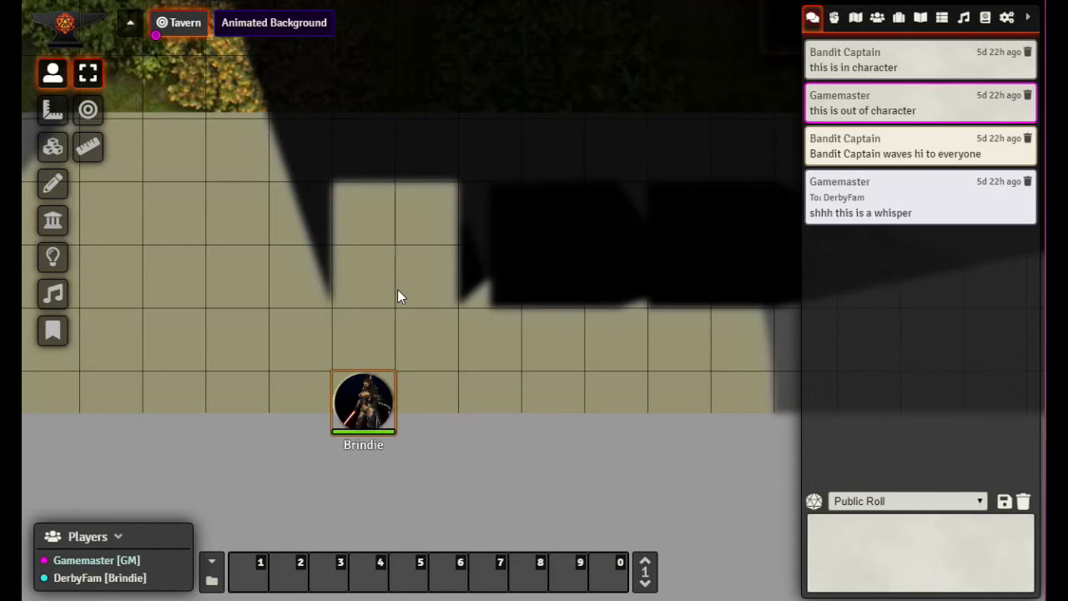
mouse_move(371, 401)
mouse_move(371, 404)
mouse_down()
mouse_move(397, 252)
mouse_move(404, 269)
mouse_move(368, 369)
mouse_move(373, 400)
mouse_up()
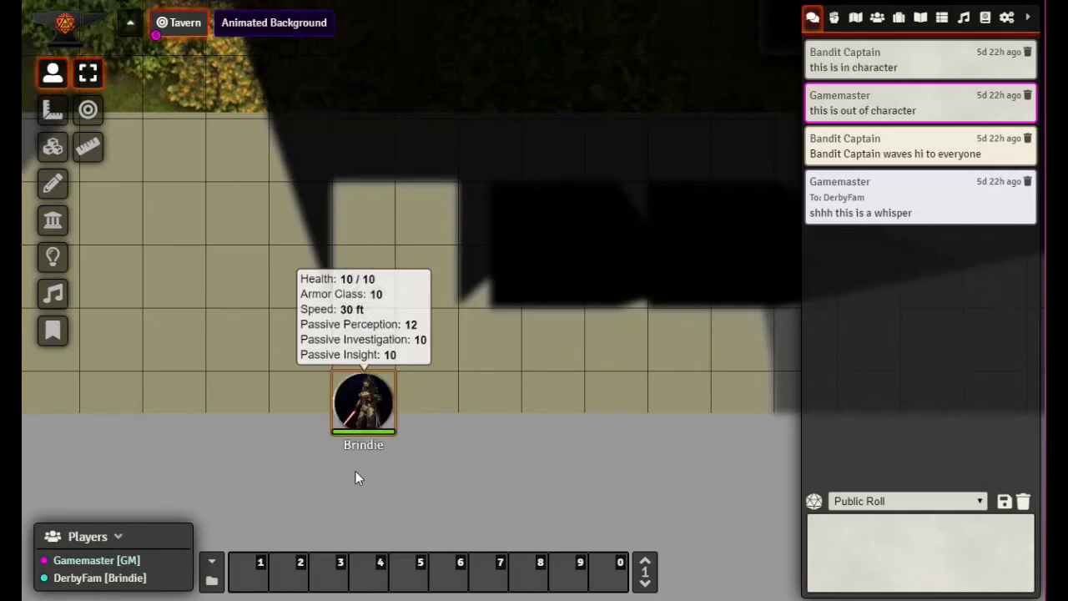
Step: In the player's view, walk Brindie up to the green square's south wall and move west and east along it to compare vision
key(alt+Tab)
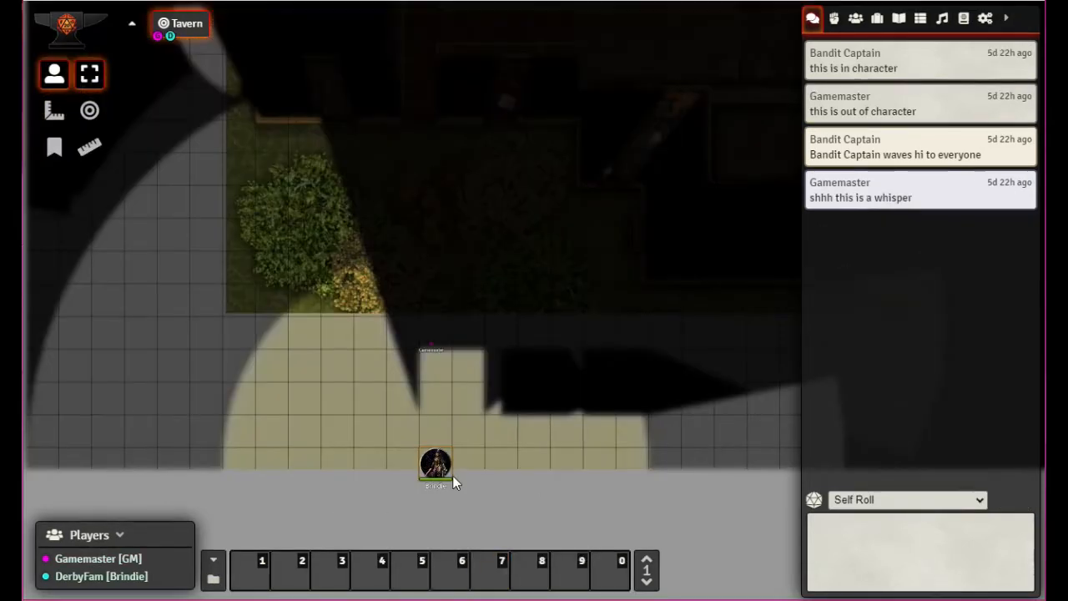
key(Up)
key(Right)
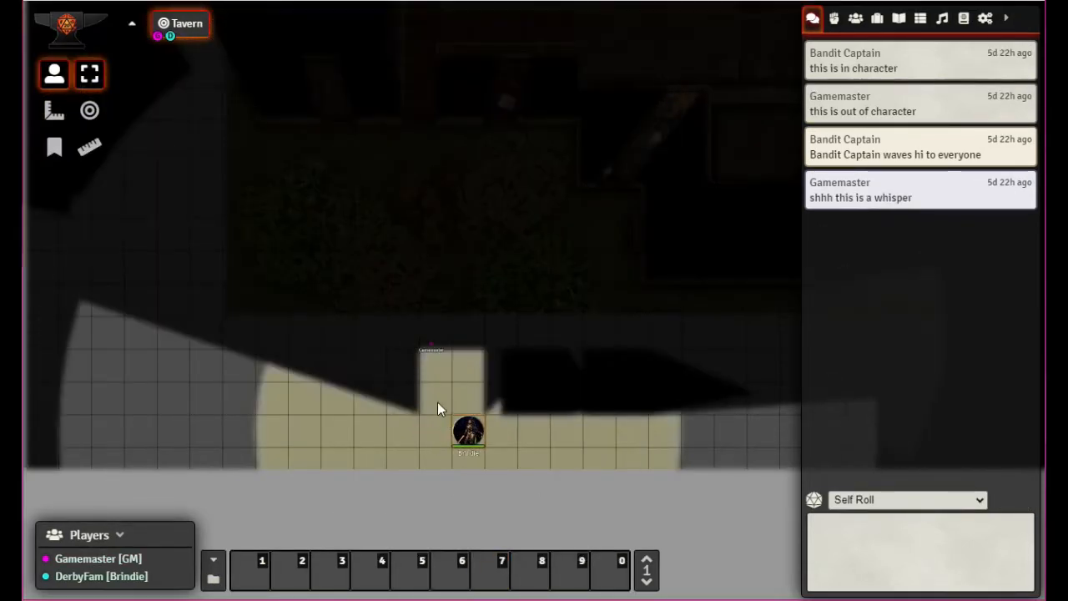
key(Left)
key(Left)
key(Left)
key(Right)
key(Right)
key(Right)
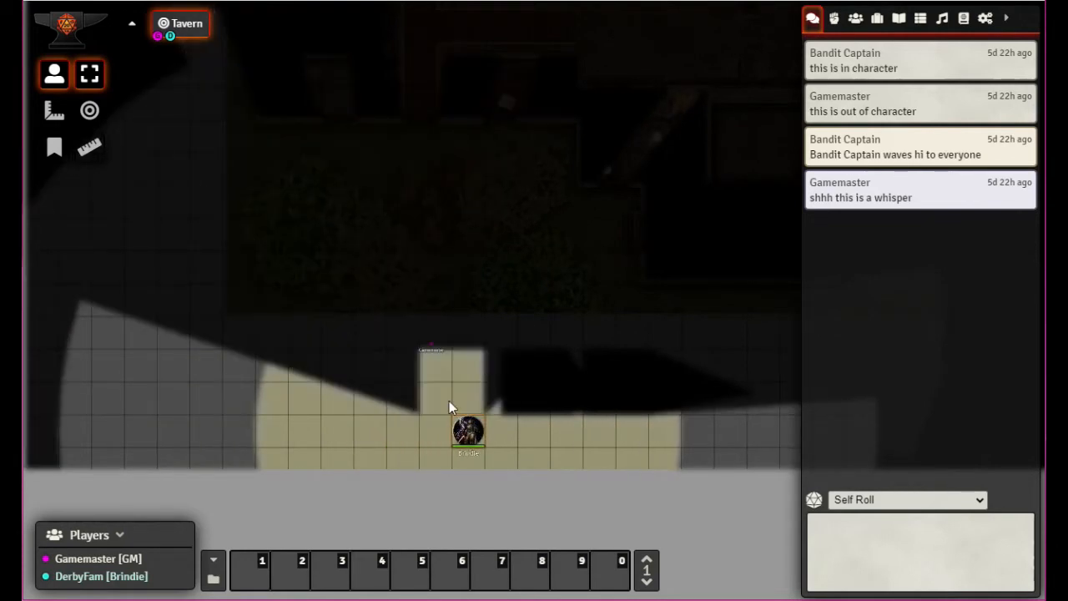
Step: Step Brindie away from the green square's south wall and back, stopping directly below its southwest cell
key(Down)
key(Left)
key(Up)
key(Right)
key(Left)
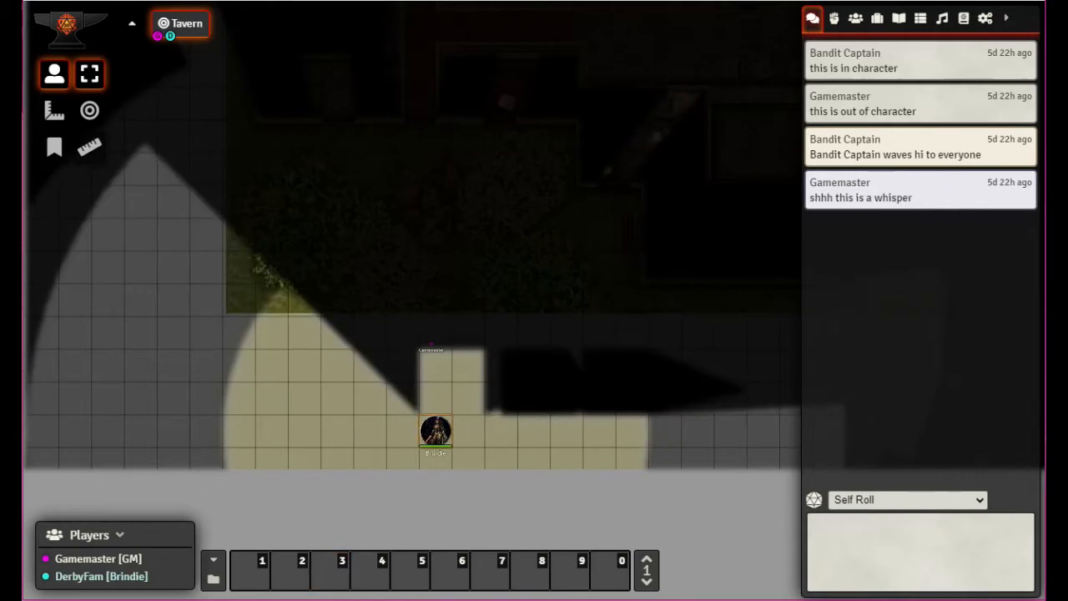
Step: In the Gamemaster view, set Movement Restrictions to None on the green square's east wall and update the wall
mouse_move(394, 359)
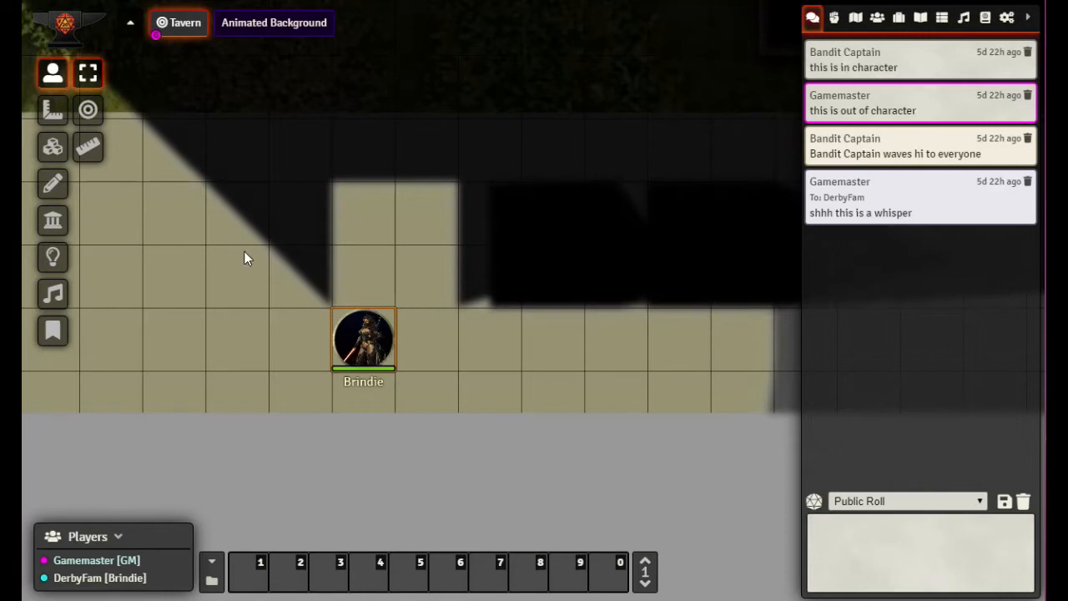
click(53, 220)
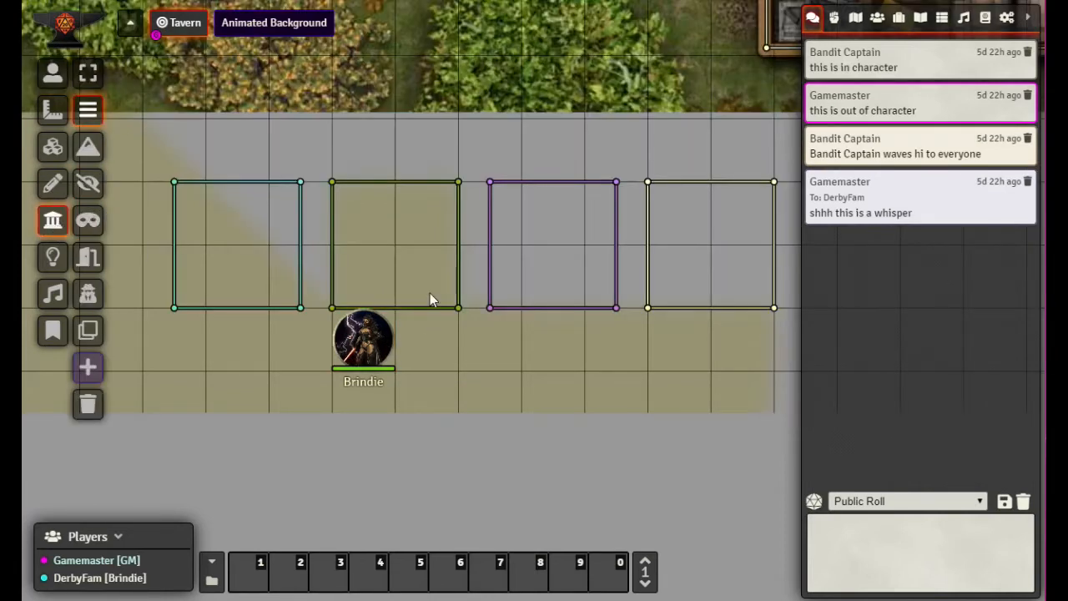
double_click(458, 307)
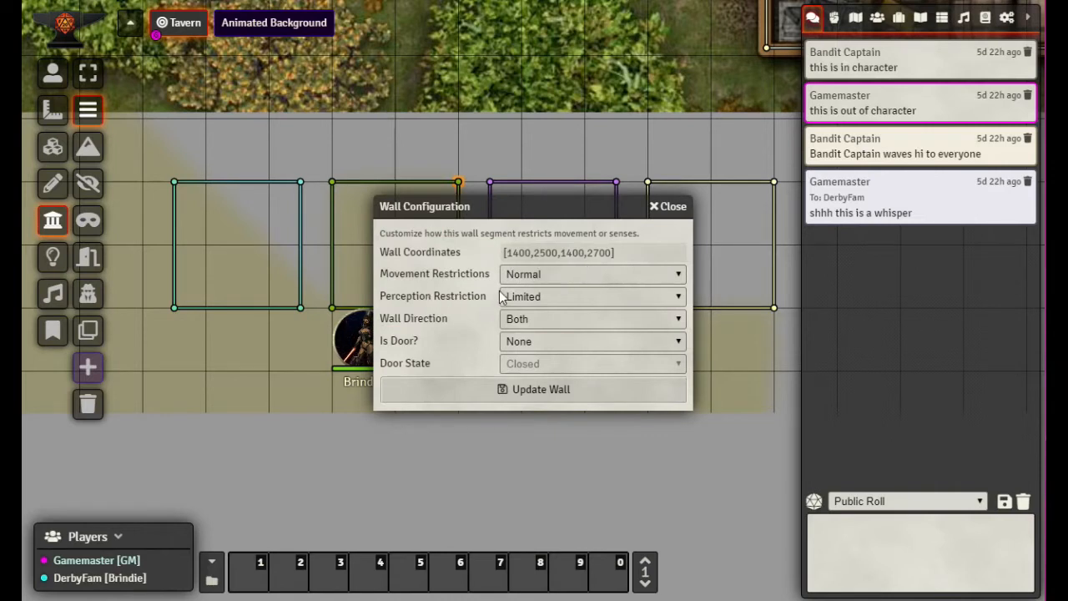
click(680, 273)
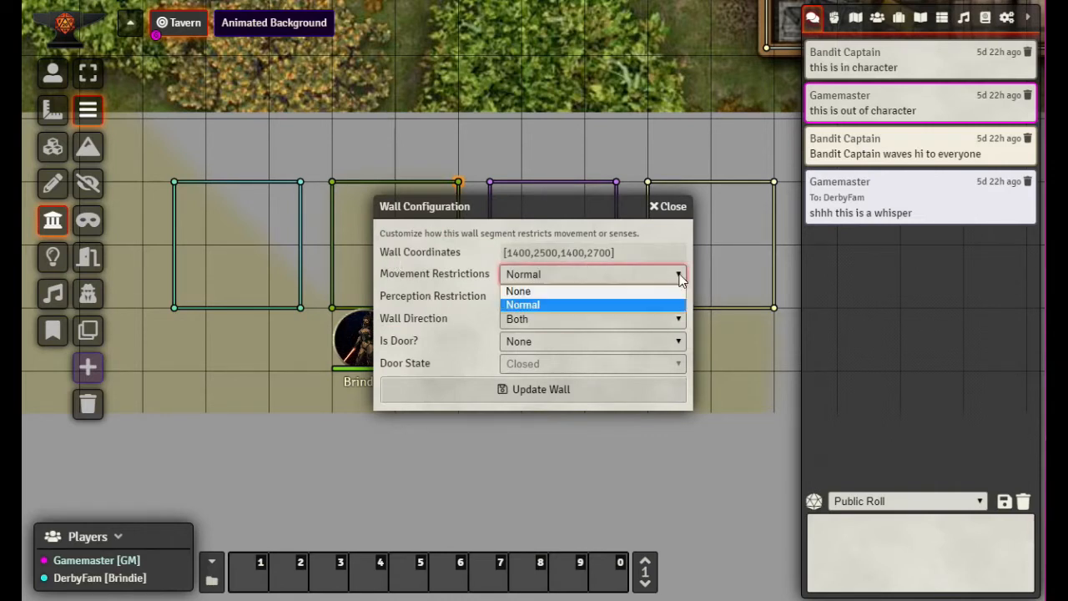
click(651, 288)
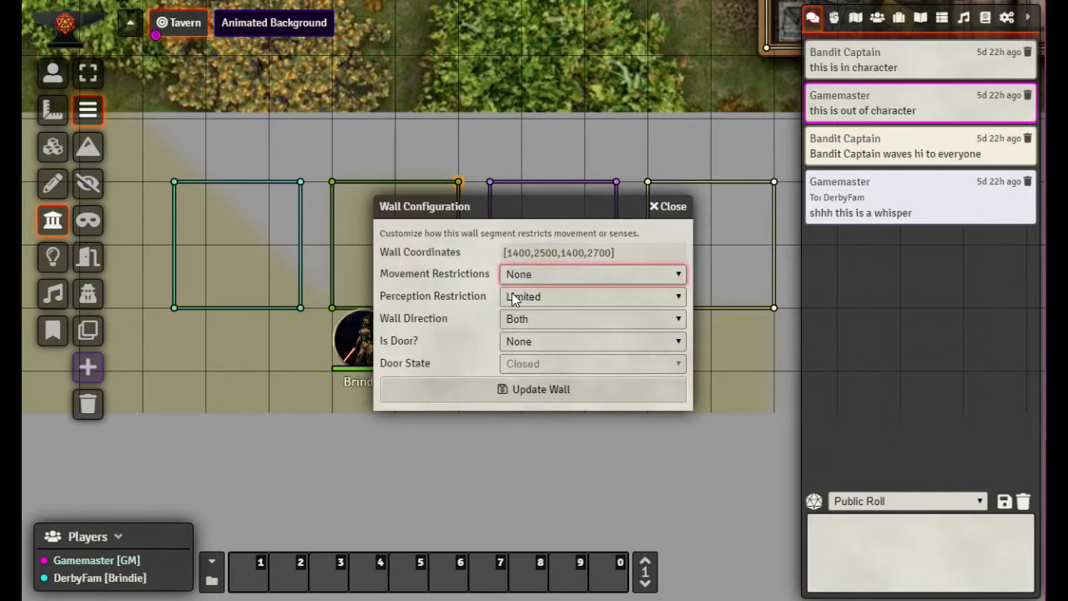
click(514, 387)
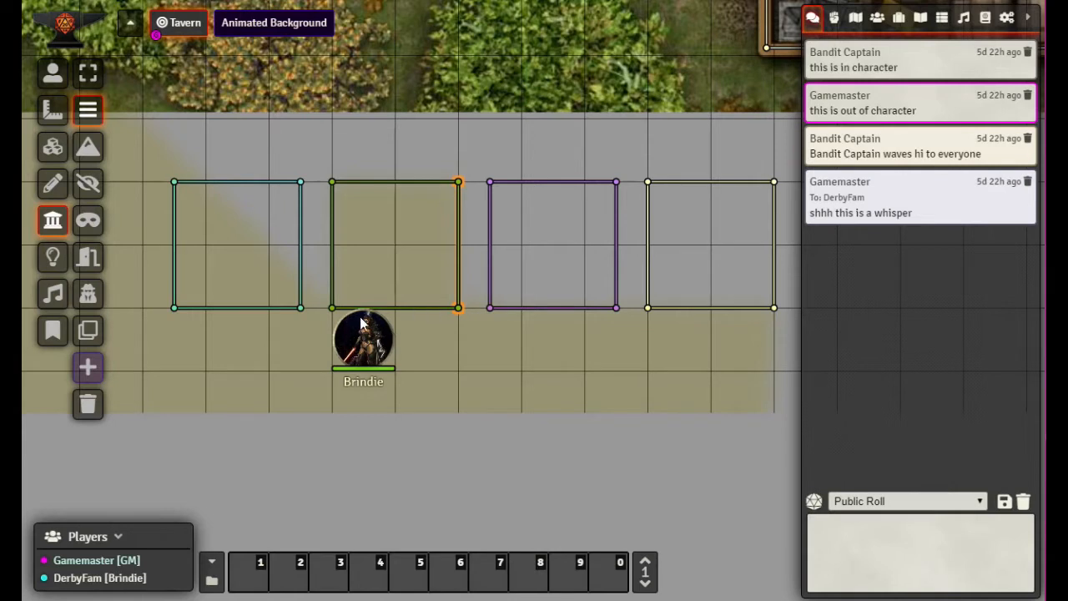
Step: Set Movement Restrictions to None on the green square's south wall and update the wall
double_click(331, 306)
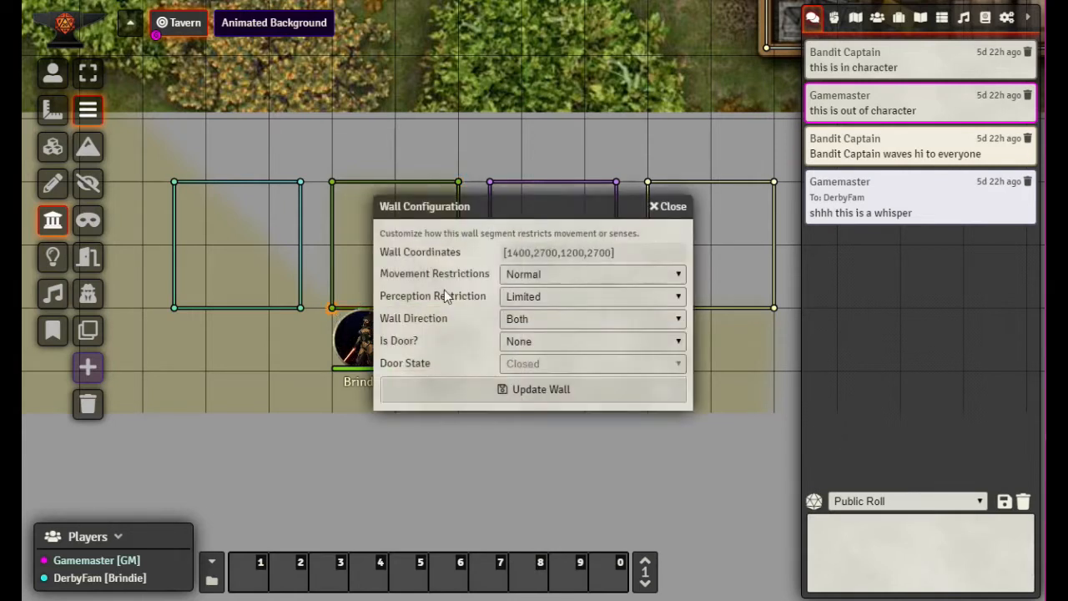
click(542, 276)
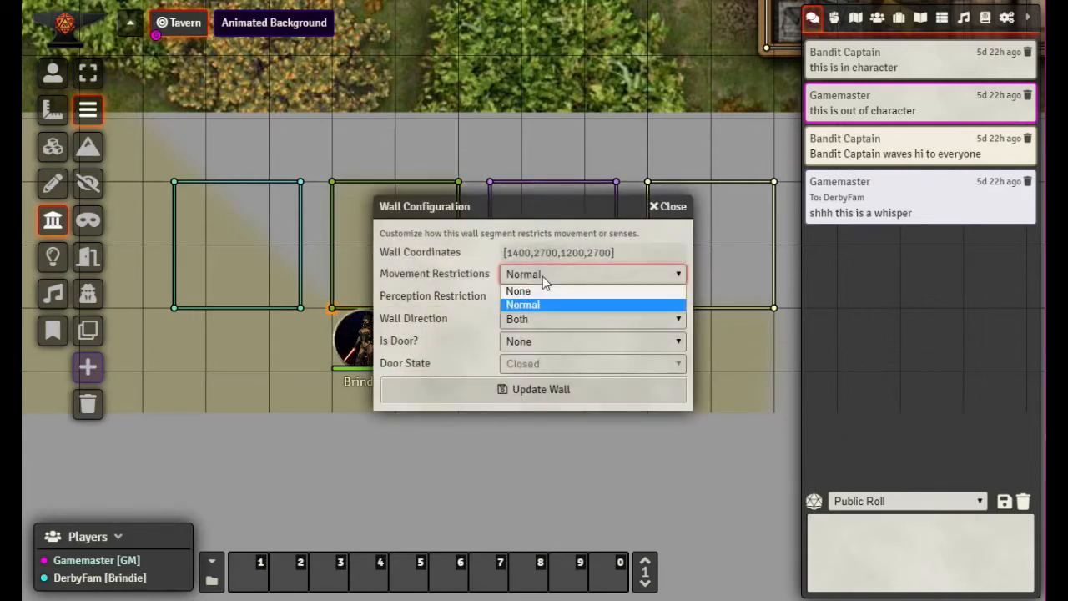
click(543, 289)
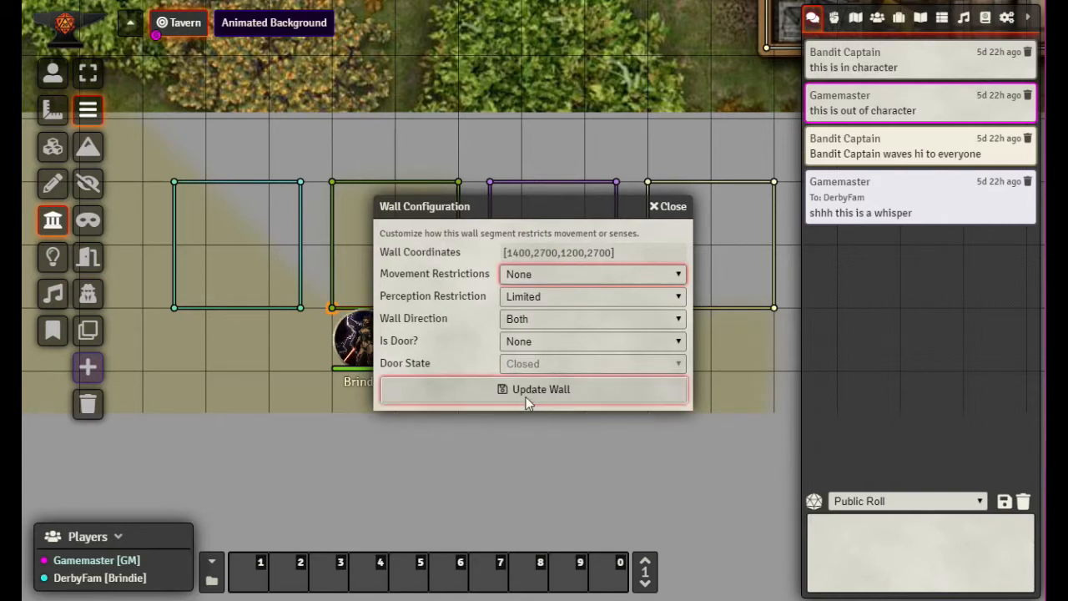
click(530, 391)
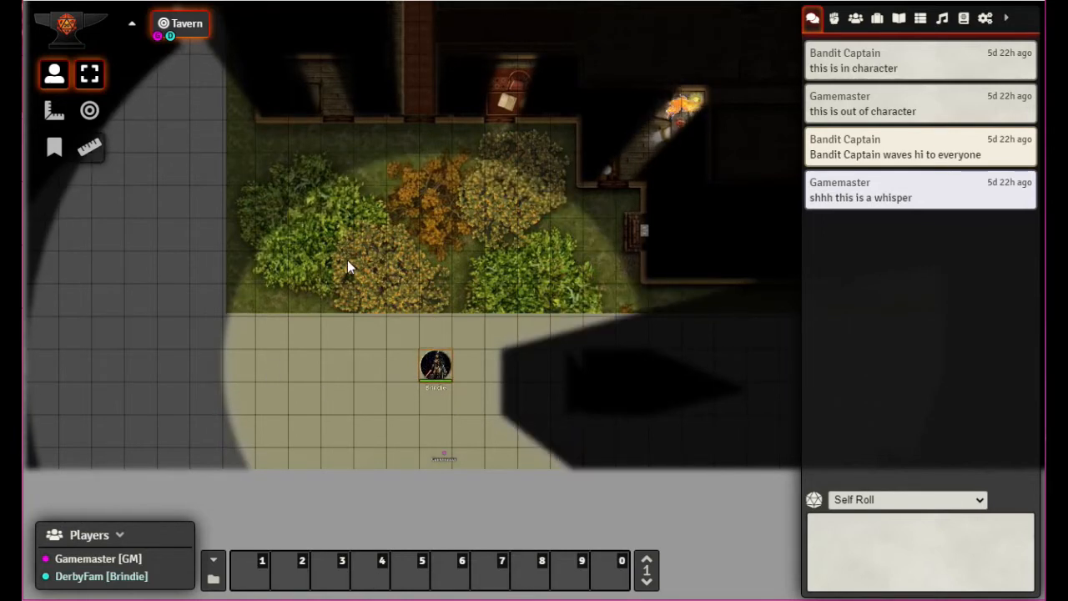
Step: In the player's view, walk Brindie from inside the green square south through its wall, and step back toward that wall
key(Down)
key(Down)
key(Down)
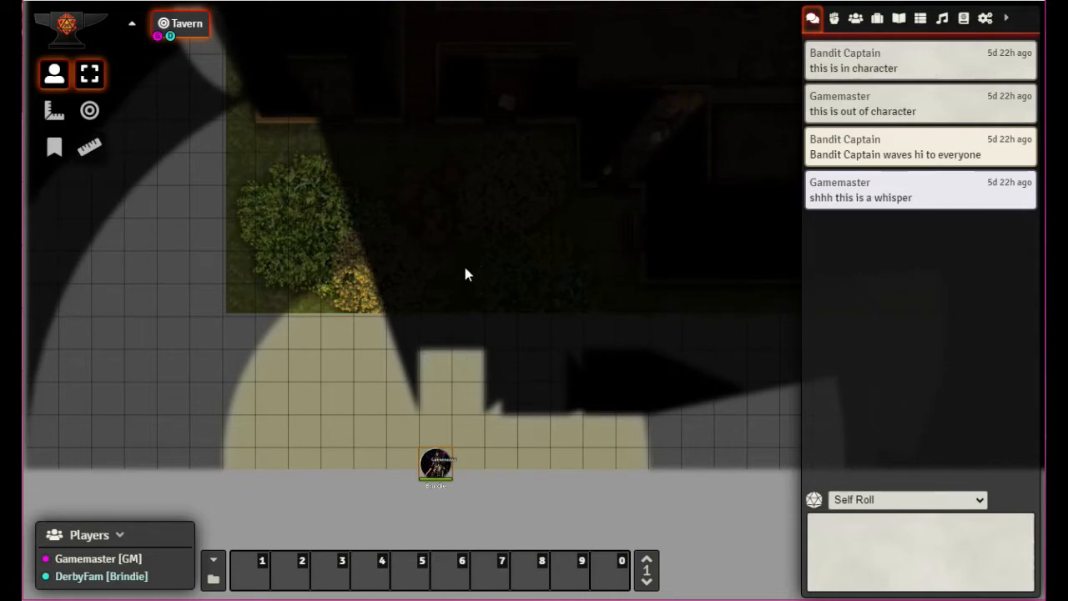
key(Up)
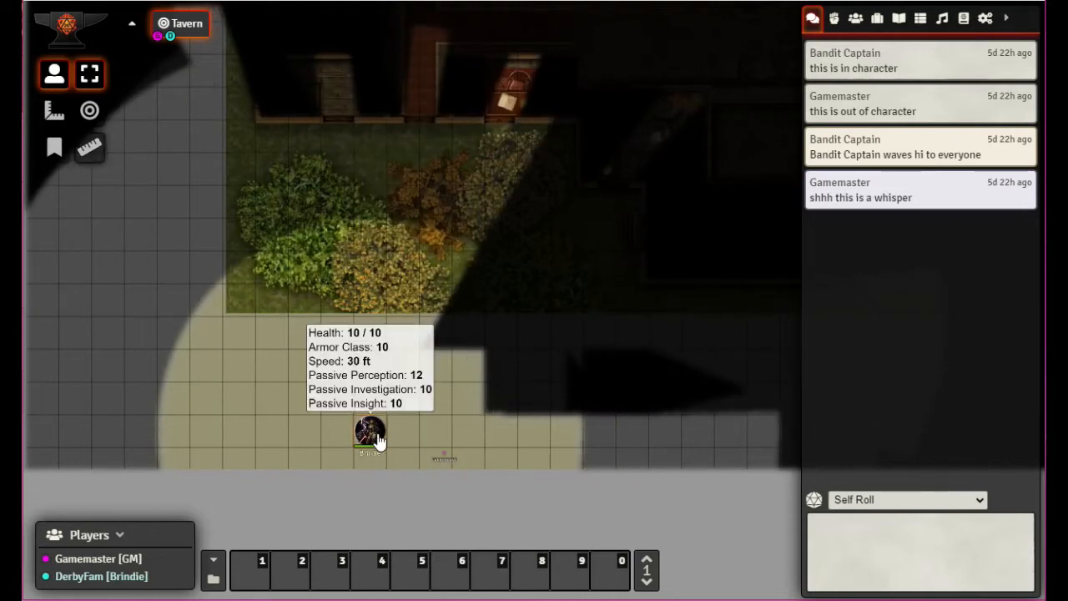
Step: Walk Brindie east past the green square to the cell directly south of the purple square
key(Right)
key(Right)
key(Down)
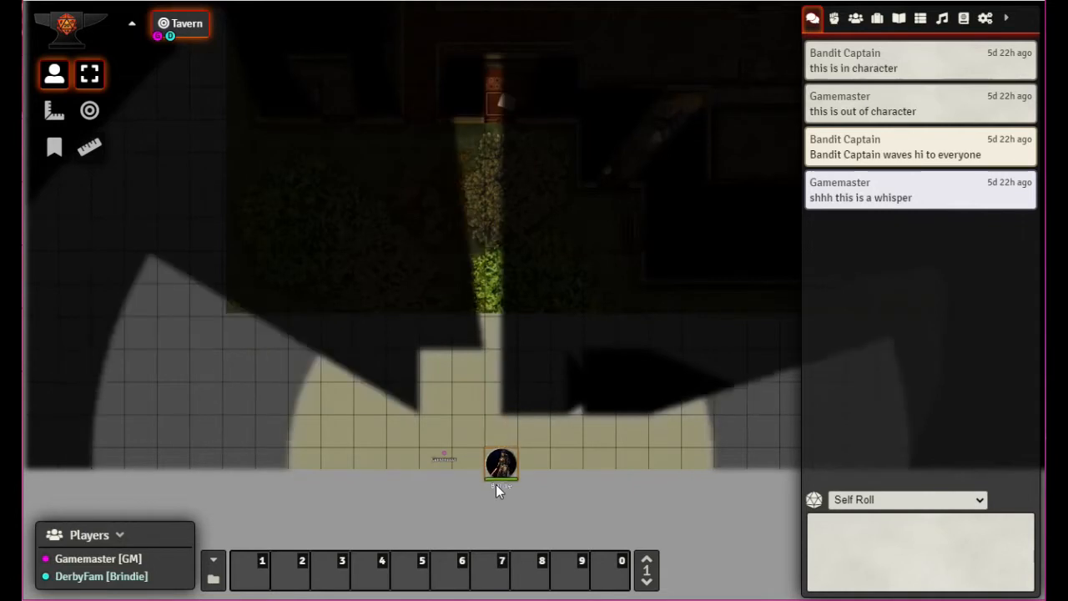
key(Right)
key(Up)
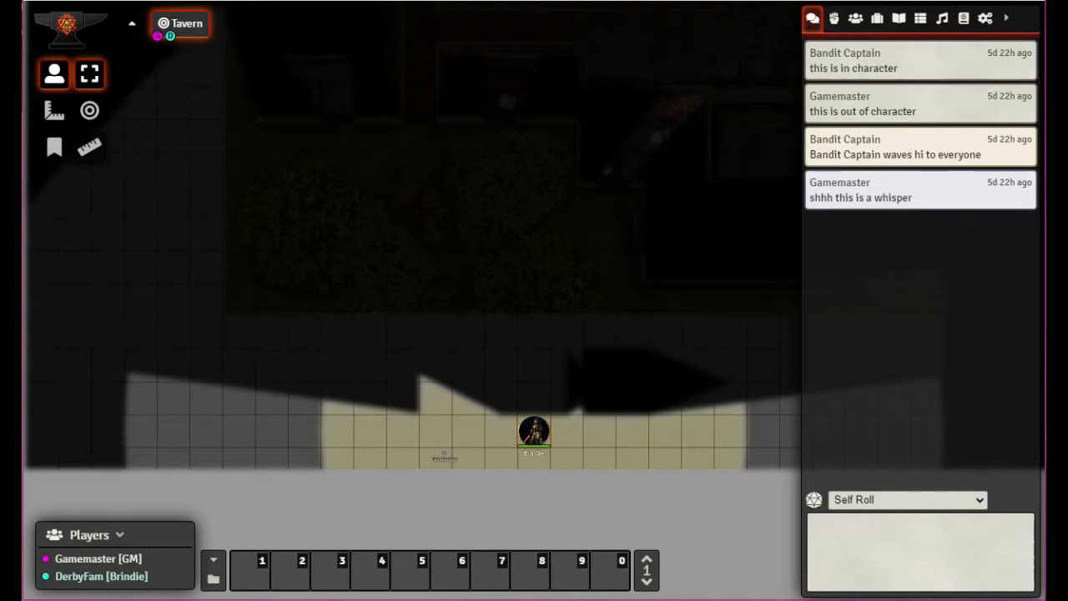
Step: Move Brindie north into the purple square and back out south several times to compare vision inside and outside
key(Up)
key(Down)
key(Up)
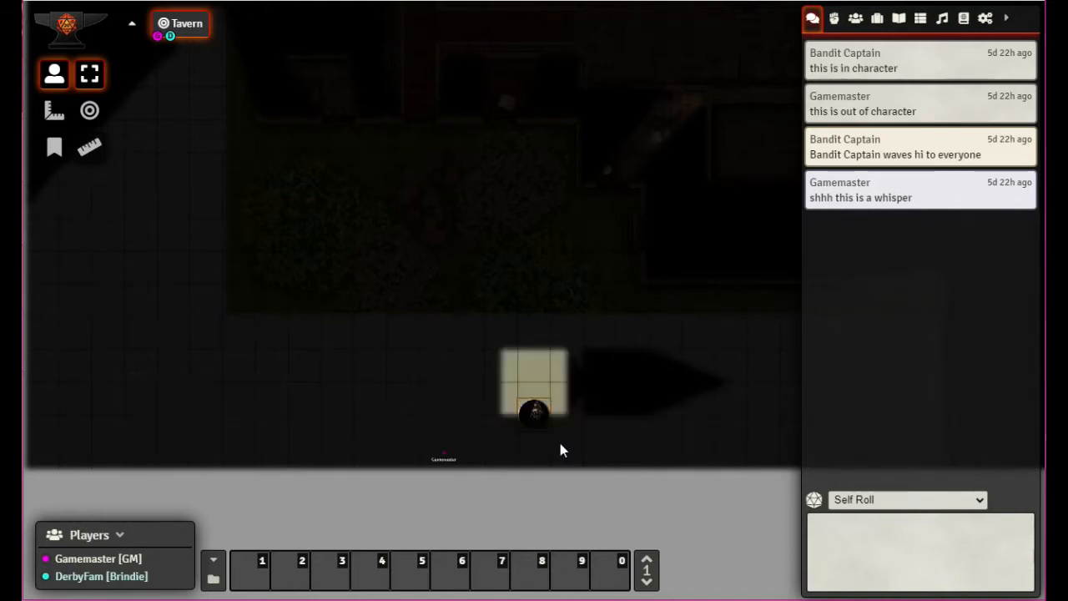
key(Up)
key(Up)
key(Up)
key(Down)
key(Down)
key(Down)
key(Down)
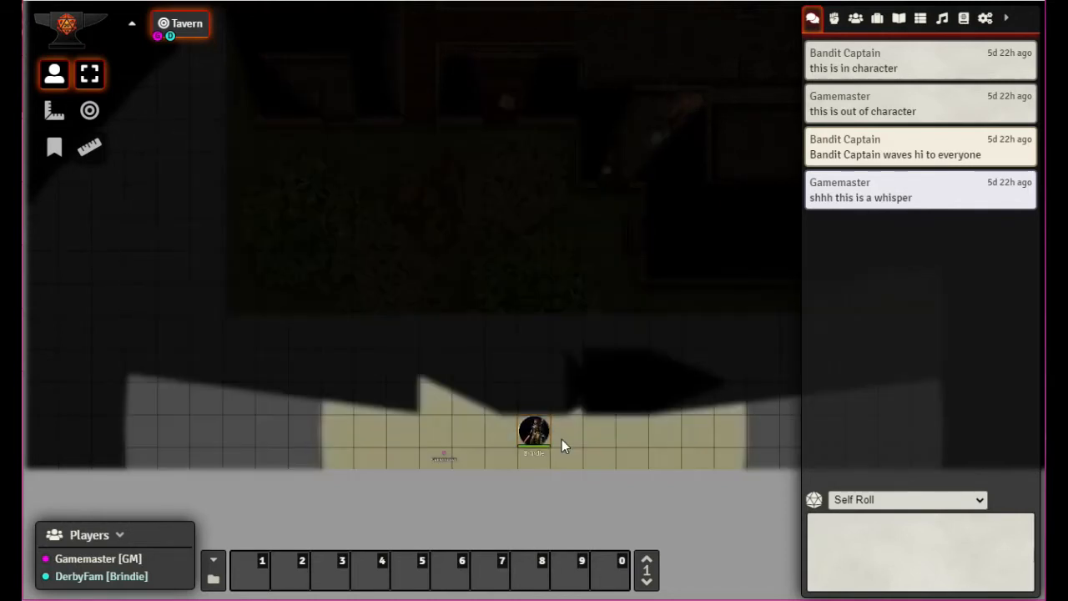
Step: Walk Brindie to the purple square's north row, and back out to two cells south of the square
key(Up)
key(Up)
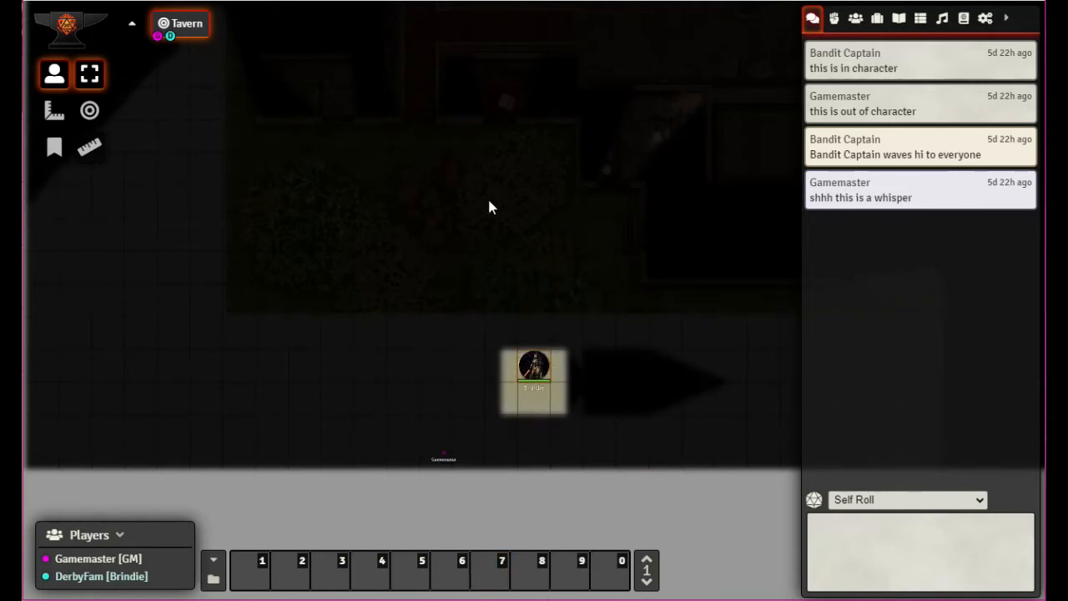
key(Down)
key(Down)
key(Down)
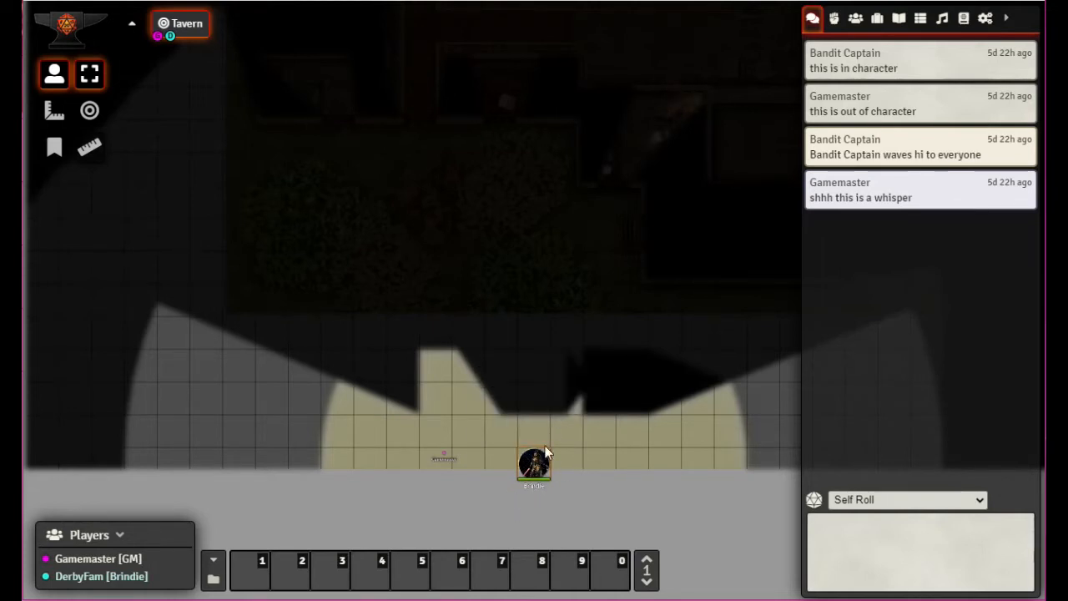
Step: Re-enter the purple square with Brindie from the south and leave it again, stopping directly below its south wall
key(Up)
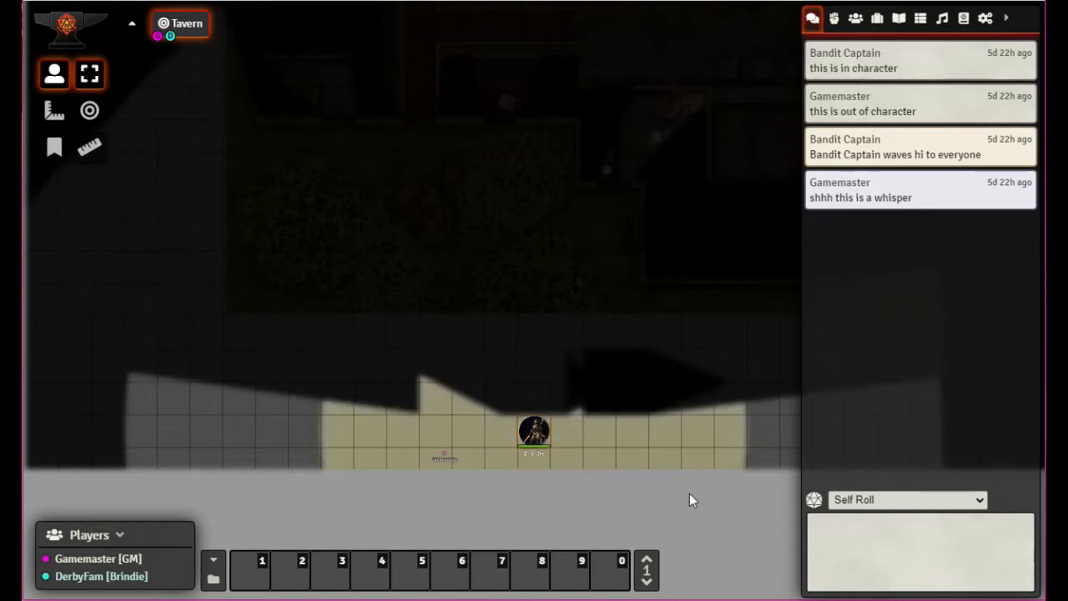
key(Up)
key(Up)
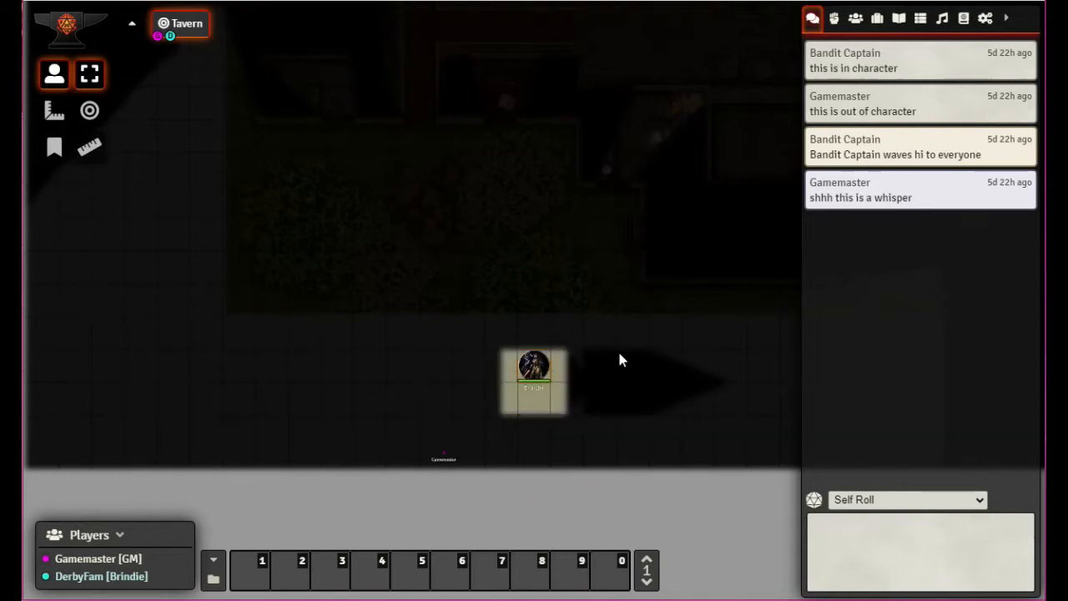
key(Down)
key(Down)
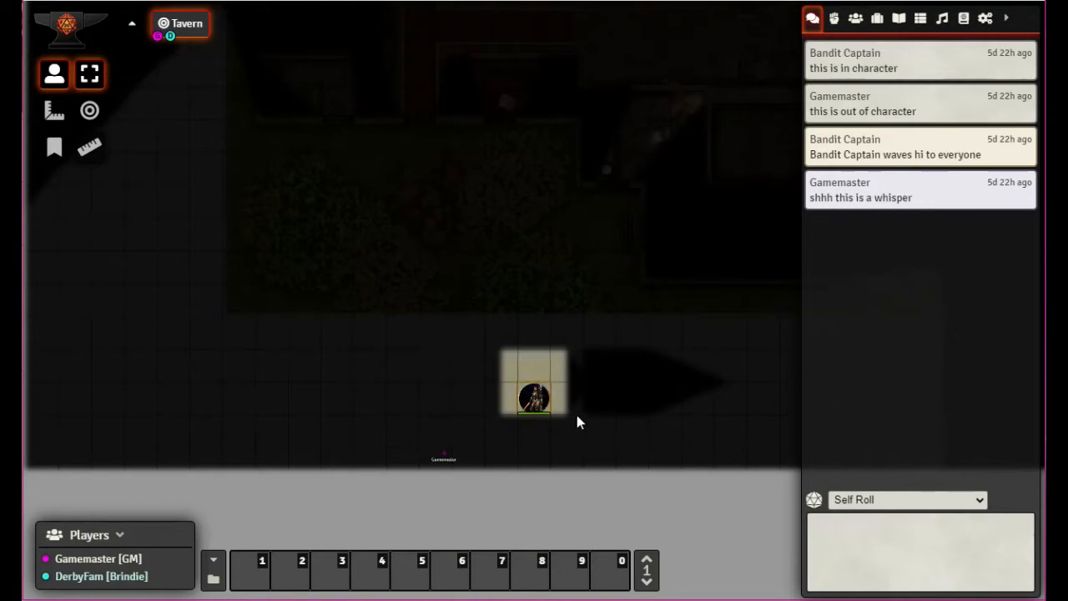
Step: Walk Brindie west along the south side of the green square, and return east into the green square
key(Left)
key(Left)
key(Left)
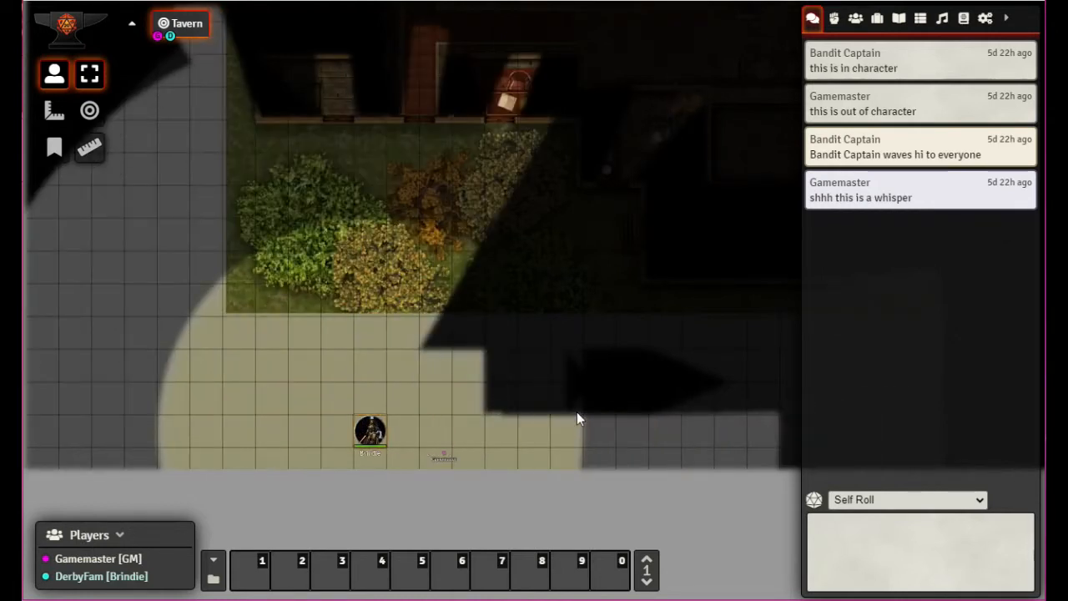
key(Right)
key(Right)
key(Right)
key(Up)
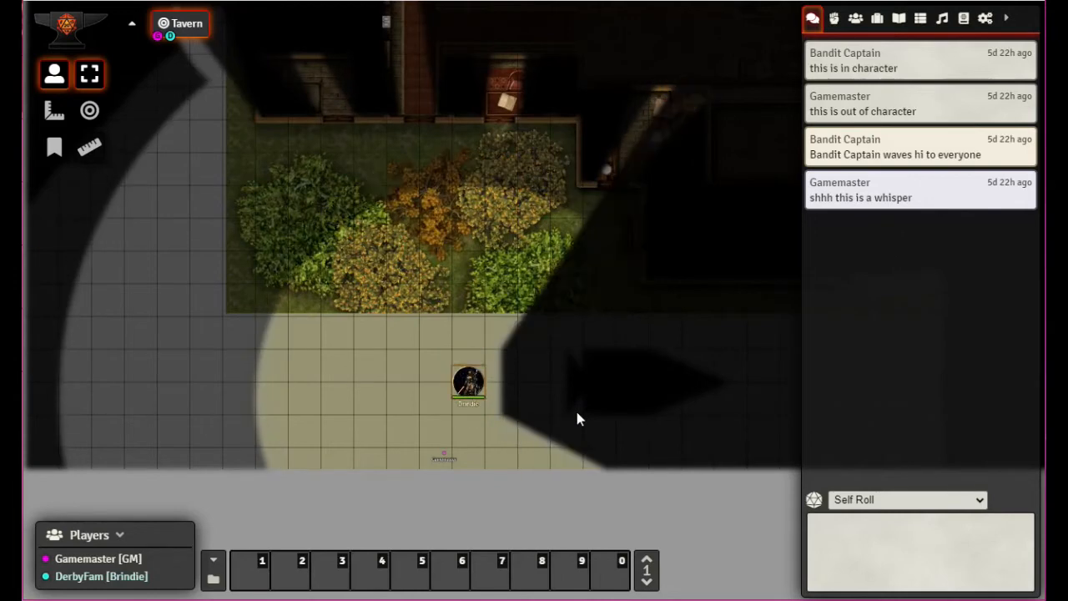
Step: Step Brindie south within reach of the green square's south wall and return north to the square's northwest cell
key(Down)
key(Up)
key(Up)
key(Left)
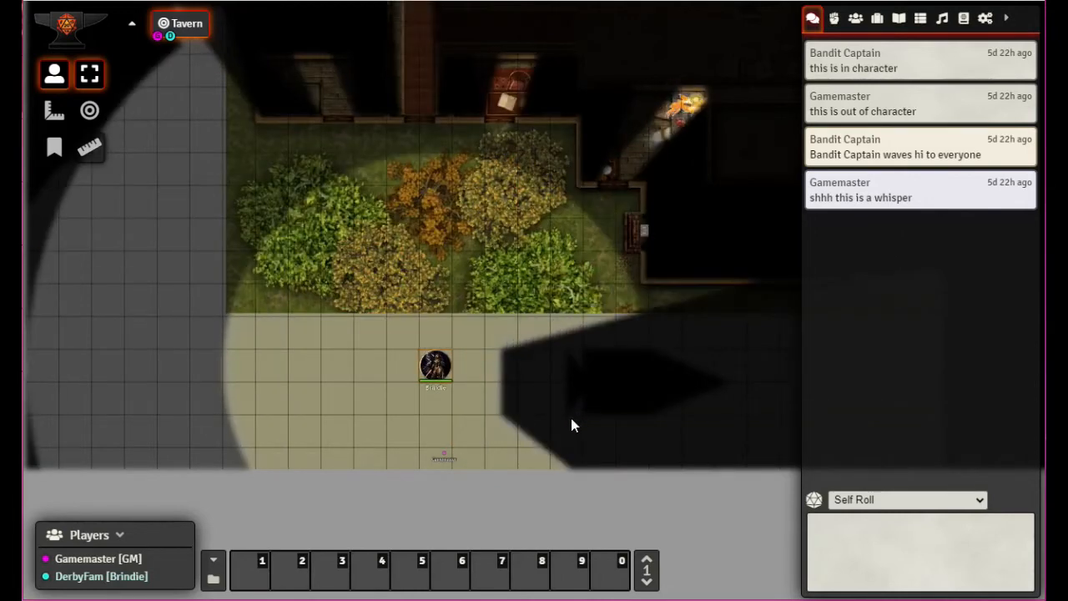
Step: Walk Brindie south out of the green square and along its south side, stopping directly below the southwest cell
key(Right)
key(Down)
key(Down)
key(Down)
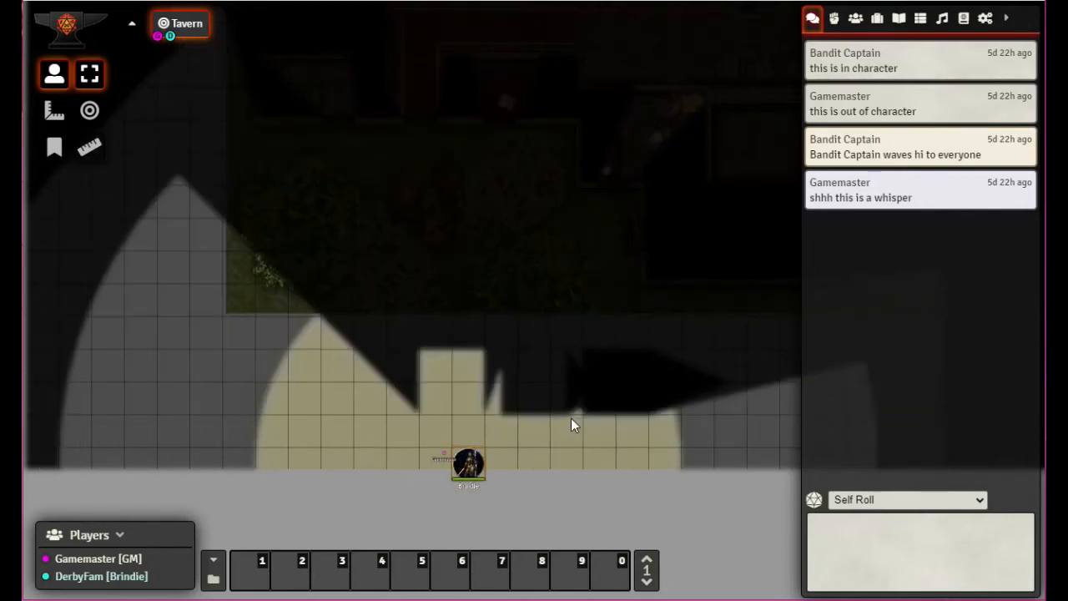
key(Left)
key(Right)
key(Up)
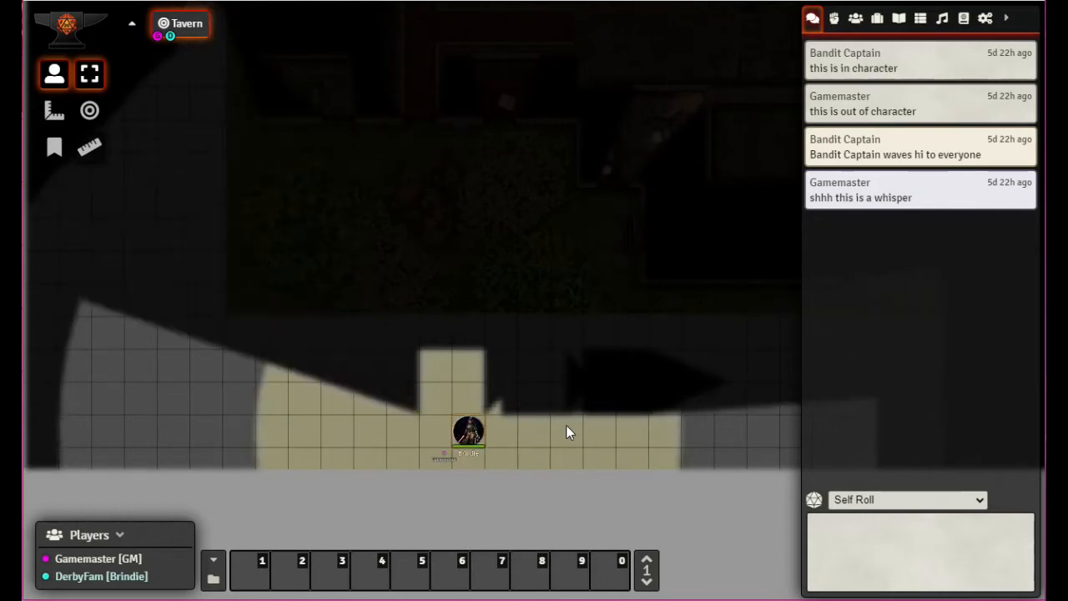
key(Left)
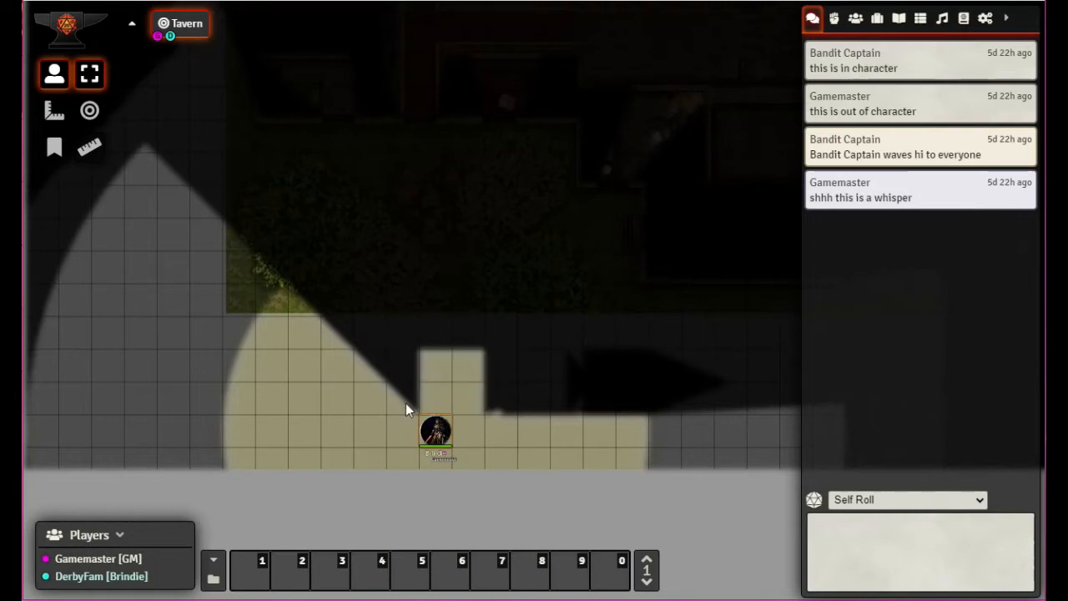
Step: Walk Brindie east below the purple and white squares to a spot southeast of the white square
key(Right)
key(Right)
key(Right)
key(Right)
key(Right)
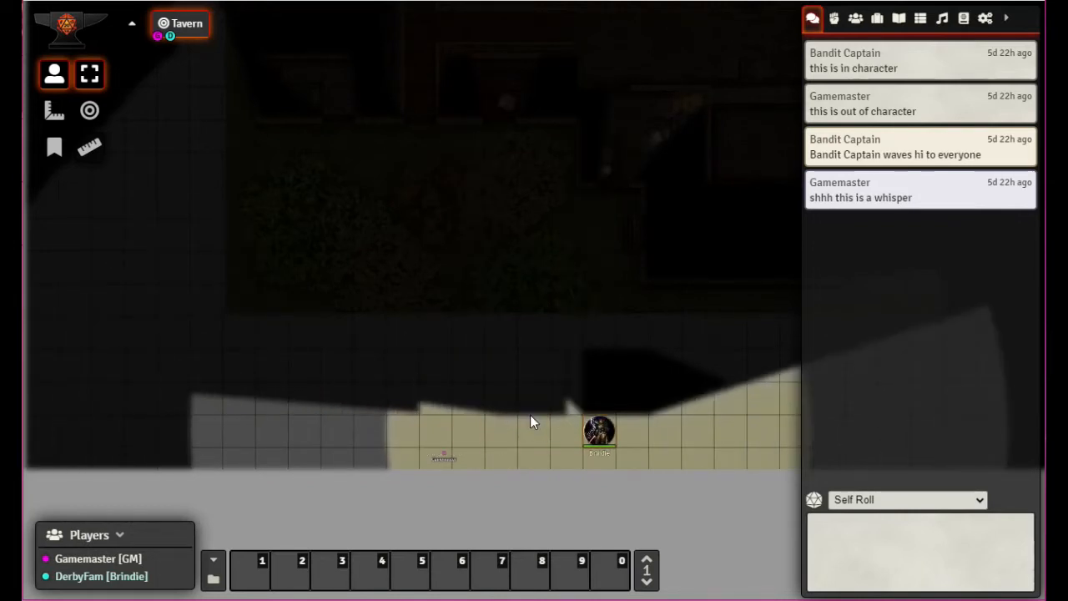
key(Right)
key(Right)
key(Right)
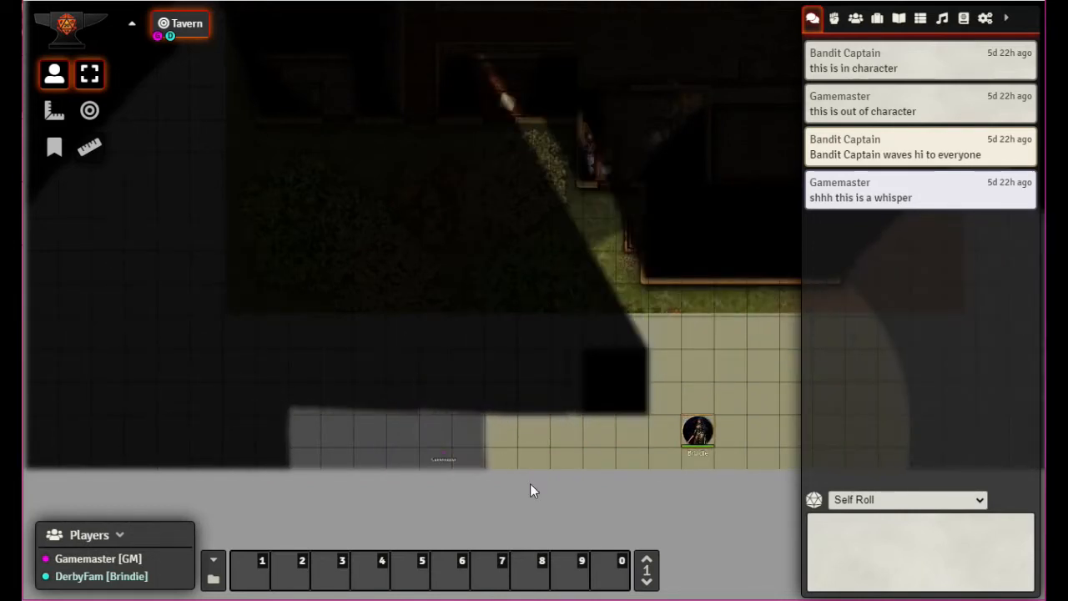
Step: Walk Brindie back west and north into the purple square, and exit to two cells south of it
key(Left)
key(Left)
key(Left)
key(Left)
key(Left)
key(Up)
key(Up)
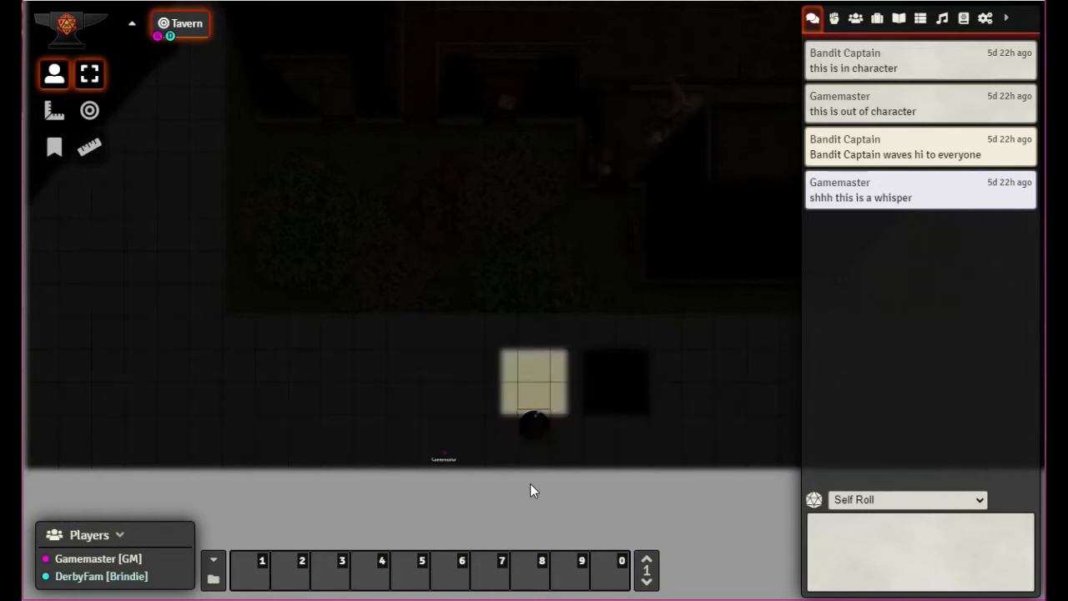
key(Down)
key(Down)
key(Down)
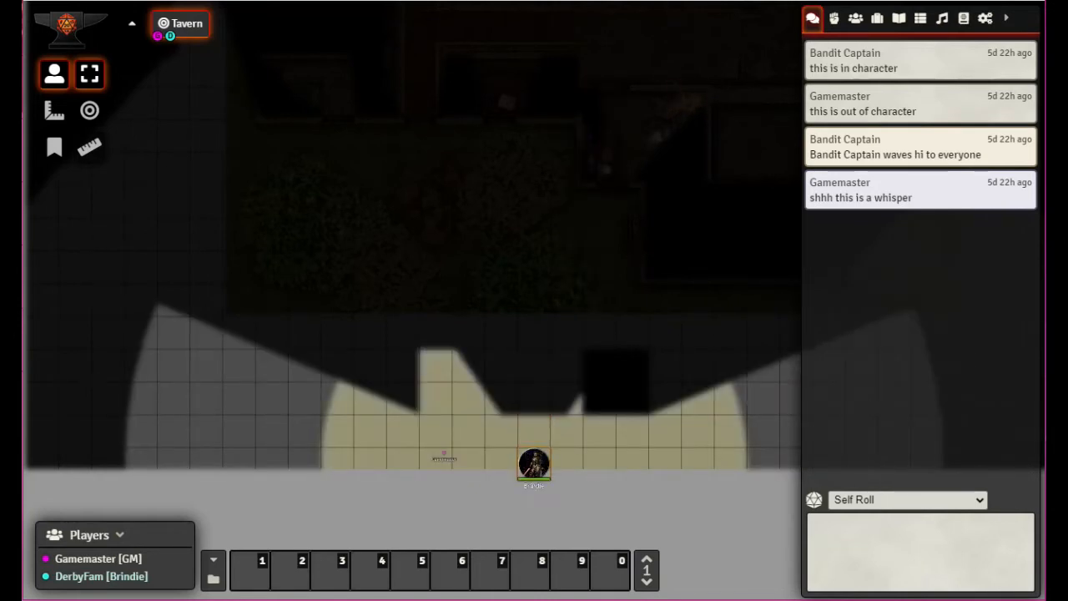
Step: Walk Brindie west below the squares and north to a spot outside the teal square's west side
key(Left)
key(Left)
key(Left)
key(Left)
key(Left)
key(Left)
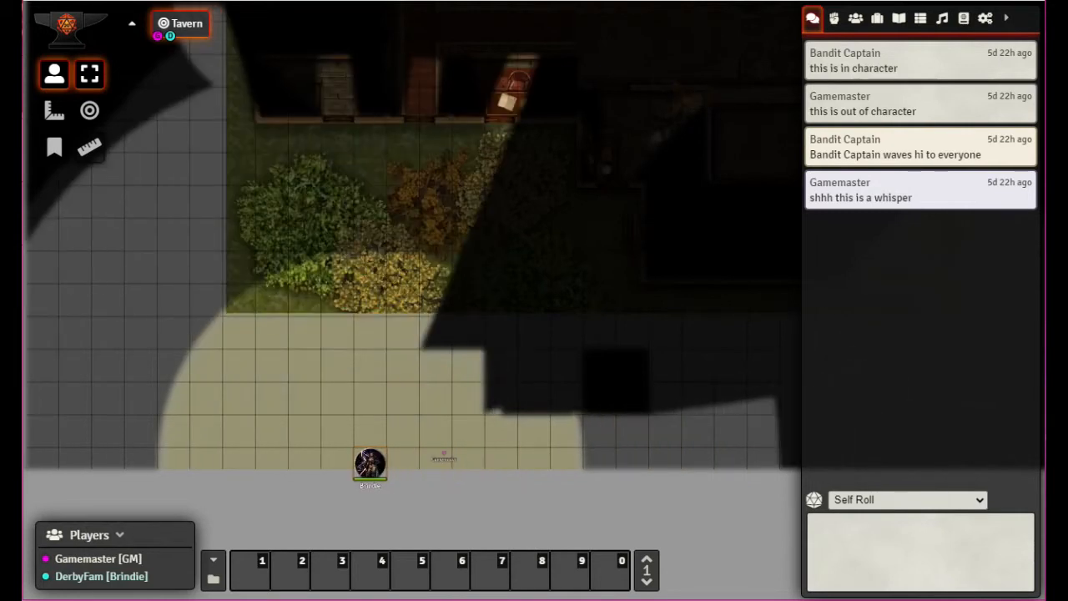
key(Up)
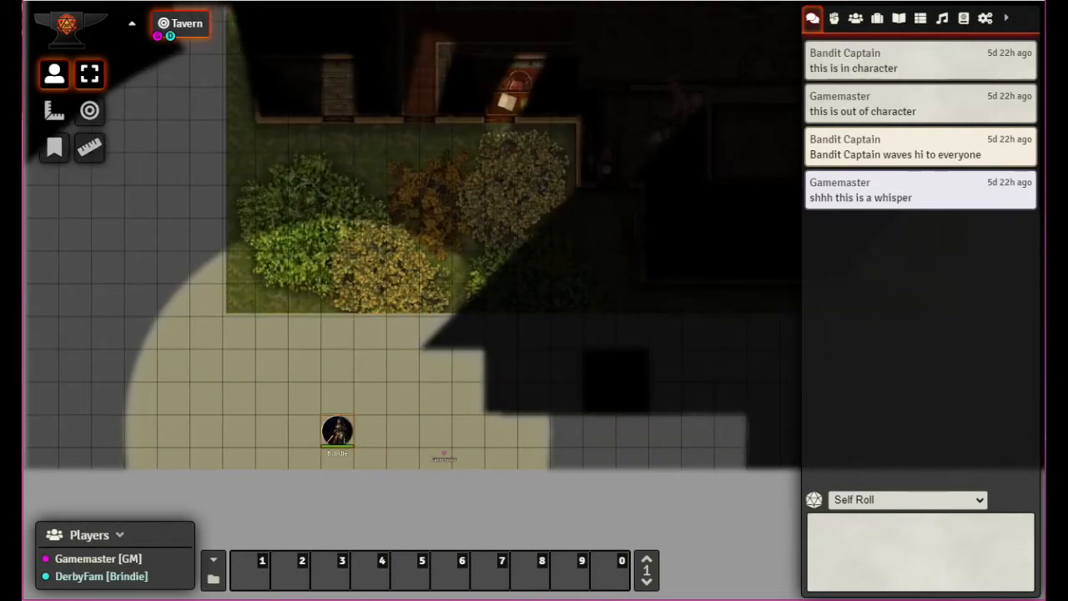
key(Left)
key(Up)
key(Up)
key(Left)
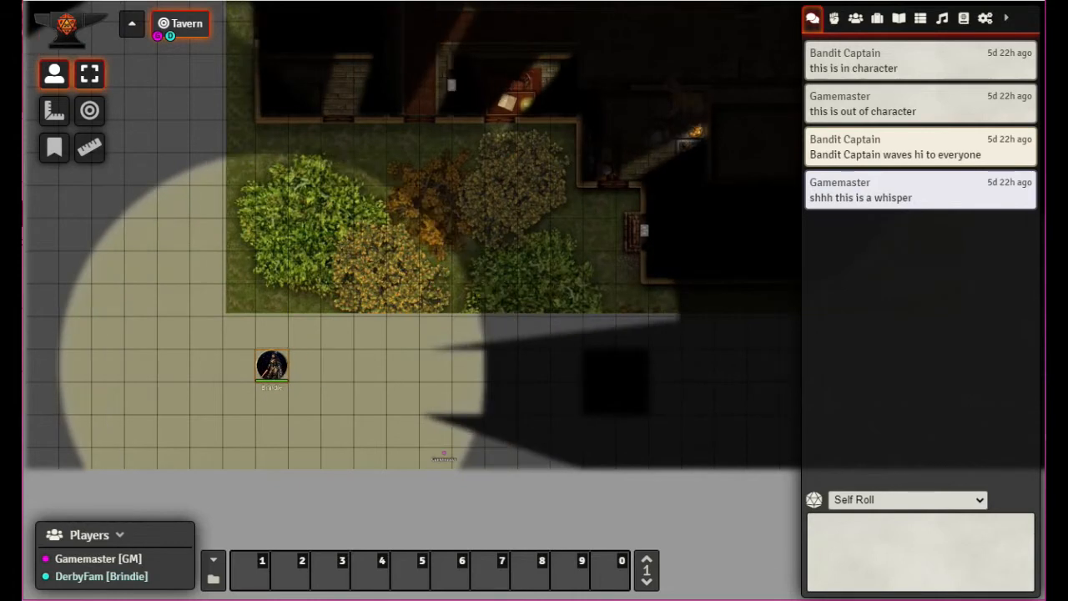
Step: Step Brindie farther west and back east up against the teal square's west wall
key(Left)
key(Left)
key(Right)
key(Right)
key(Right)
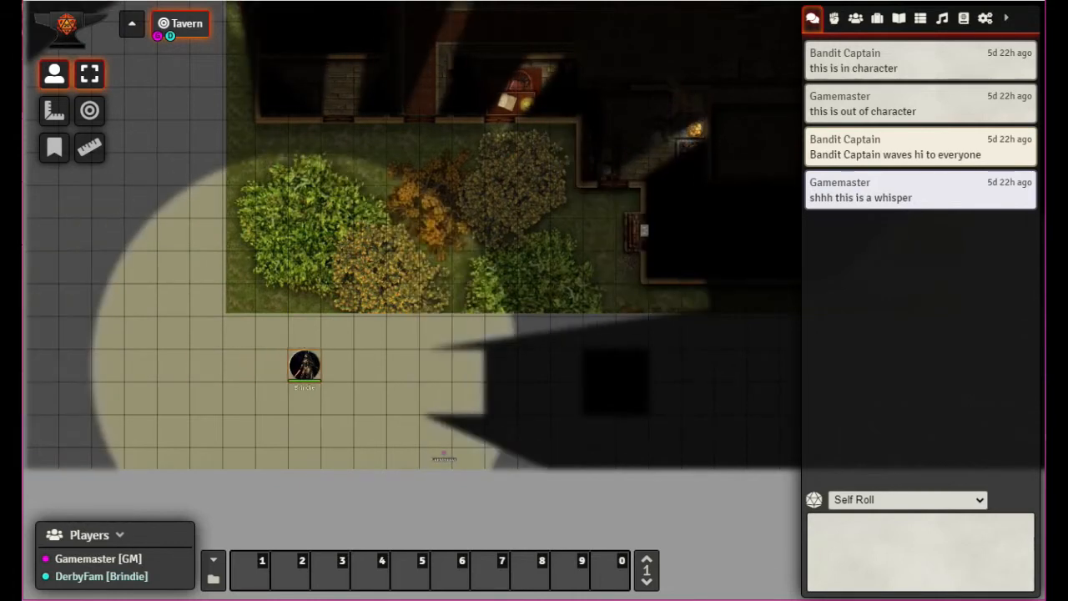
key(Right)
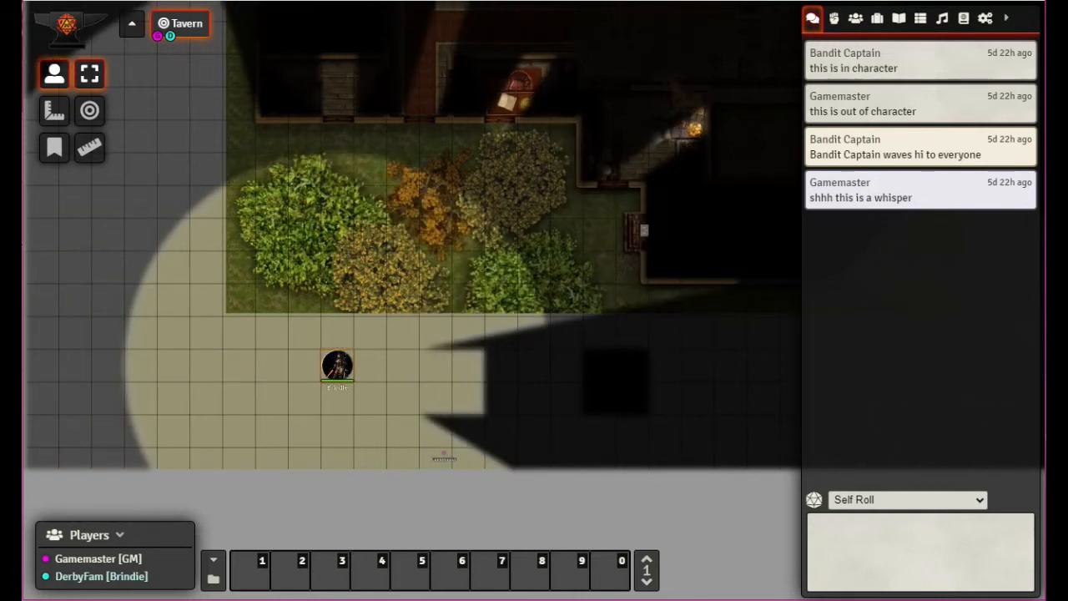
Step: Walk Brindie south around the teal square's southwest corner and east along its south side
key(Left)
key(Down)
key(Down)
key(Right)
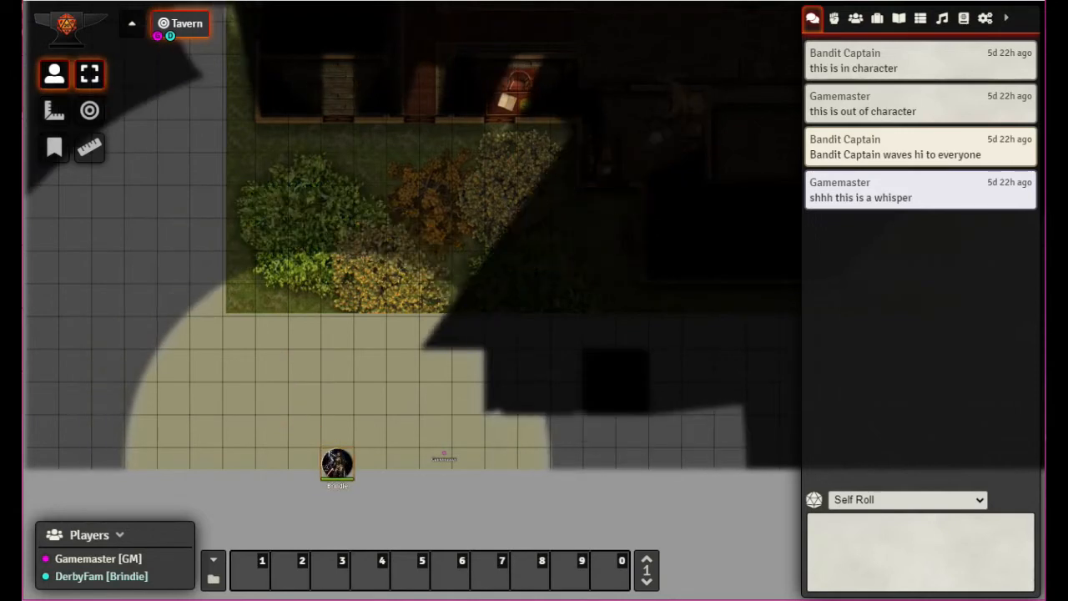
key(Right)
key(Right)
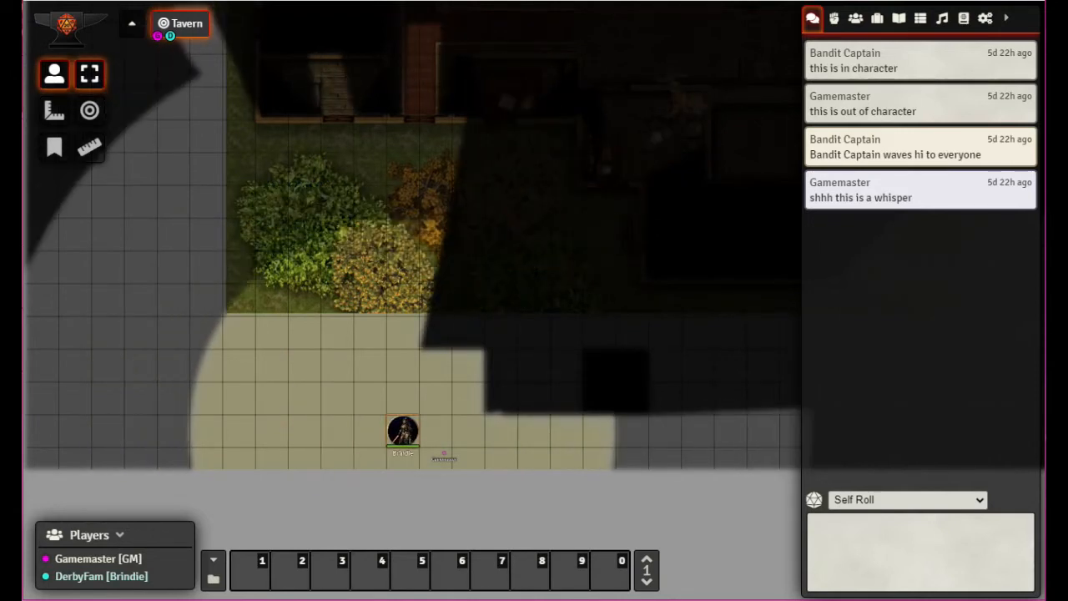
Step: Return Brindie west and north around the corner to the upper part of the teal square's west wall
key(Left)
key(Left)
key(Left)
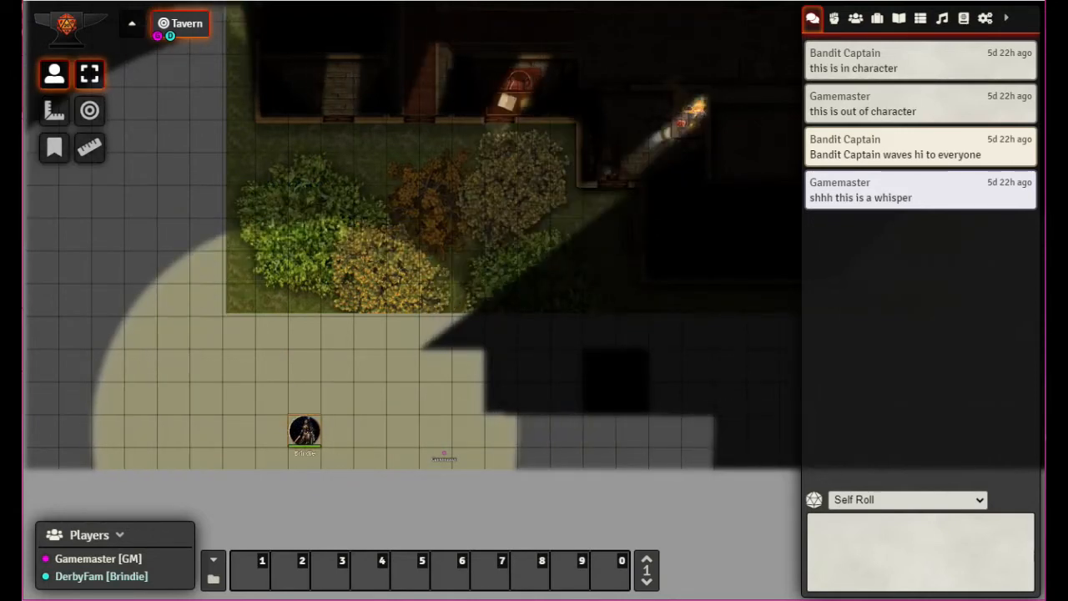
key(Up)
key(Up)
key(Right)
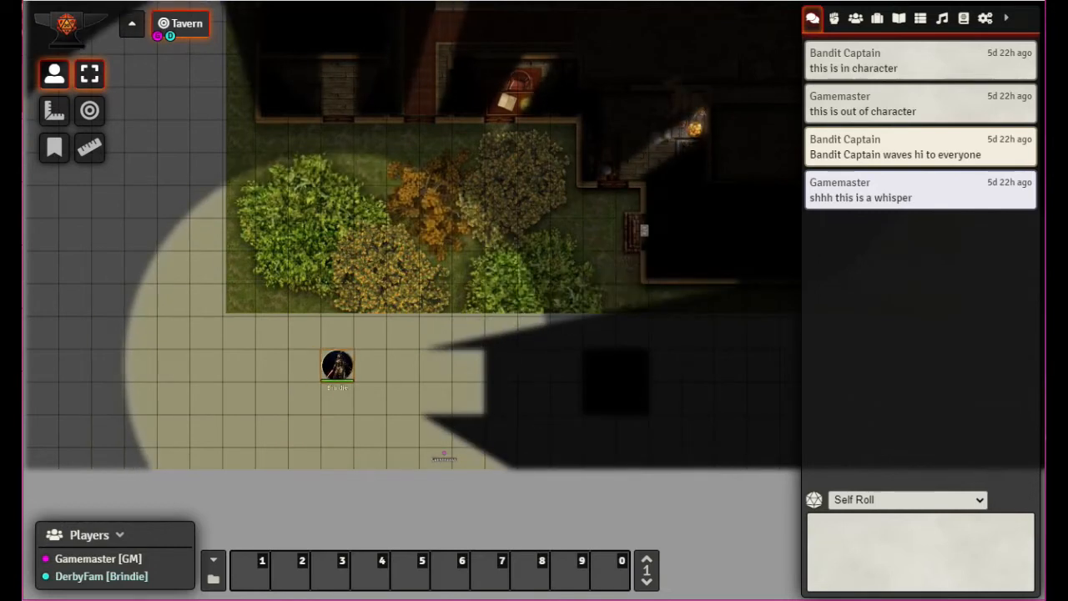
Step: Step Brindie away from the teal square and back, and walk north past its northwest corner onto the map artwork's southern edge
key(Left)
key(Left)
key(Left)
key(Right)
key(Right)
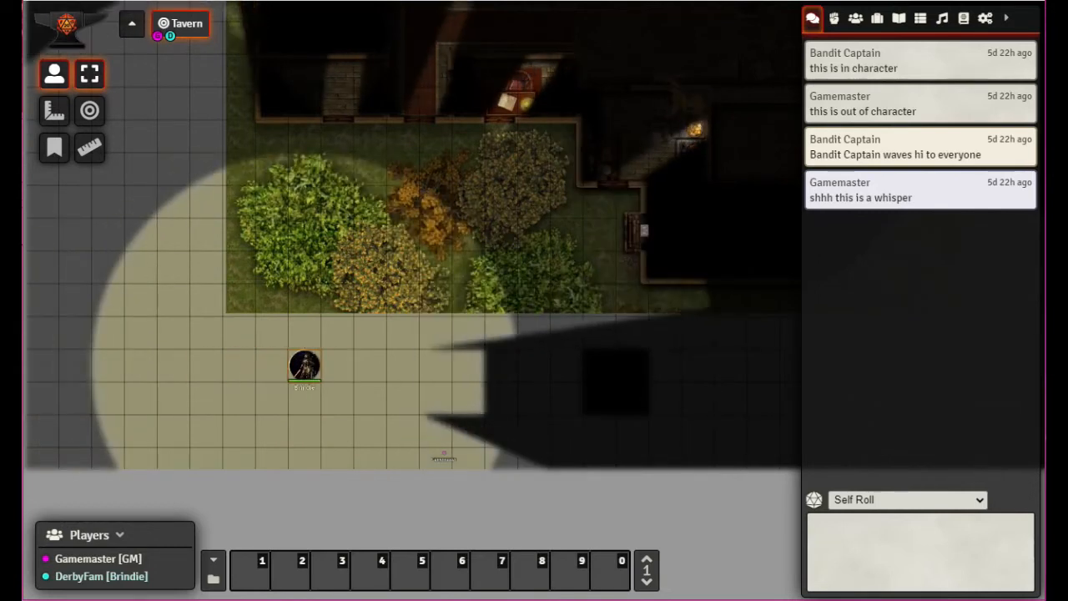
key(Right)
key(Up)
key(Up)
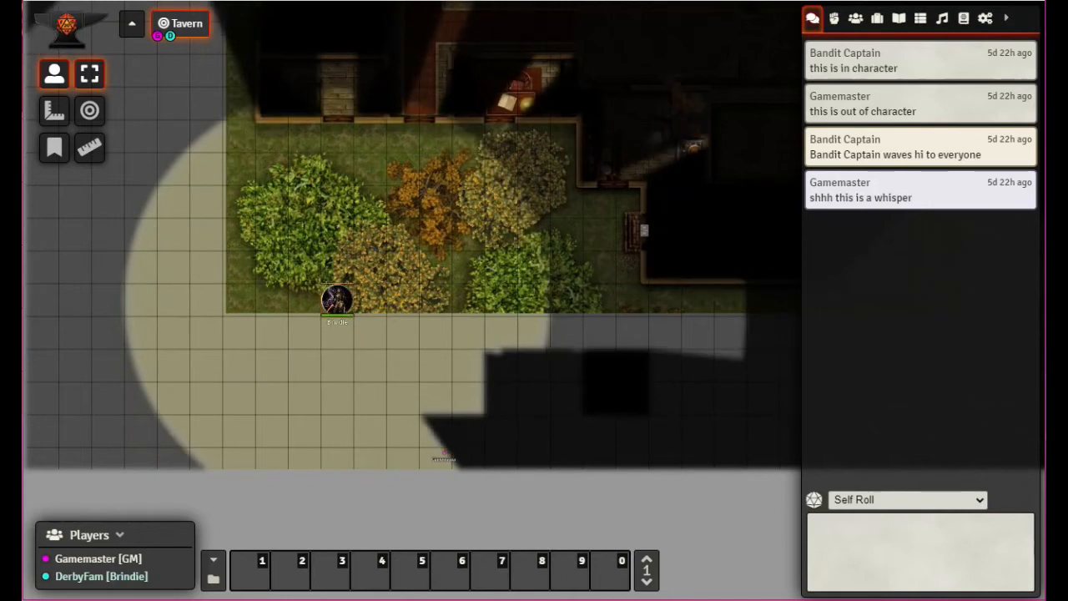
Step: Walk Brindie back south to the cell outside the lower half of the teal square's west wall
key(Right)
key(Down)
key(Left)
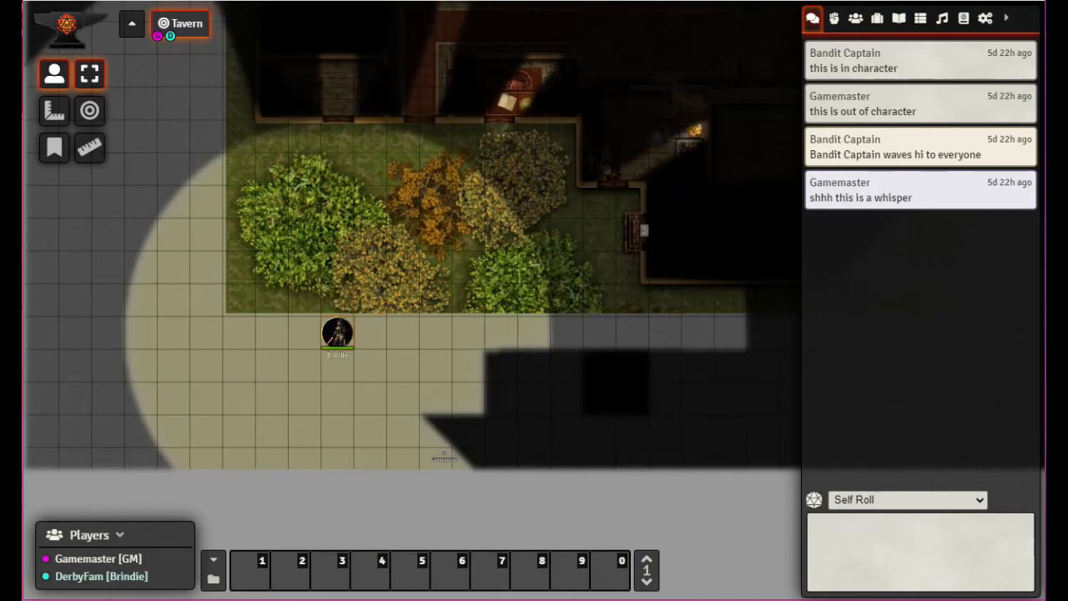
key(Left)
key(Down)
key(Down)
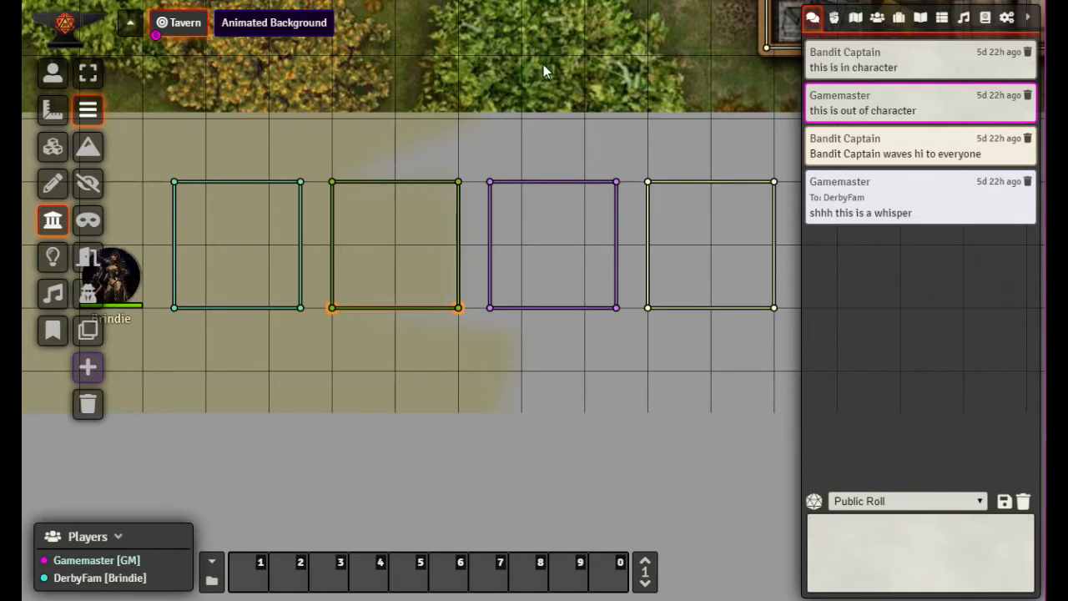
Step: Draw a short wall from the green bush above the purple square to the map edge and delete it
drag(529, 64, 538, 118)
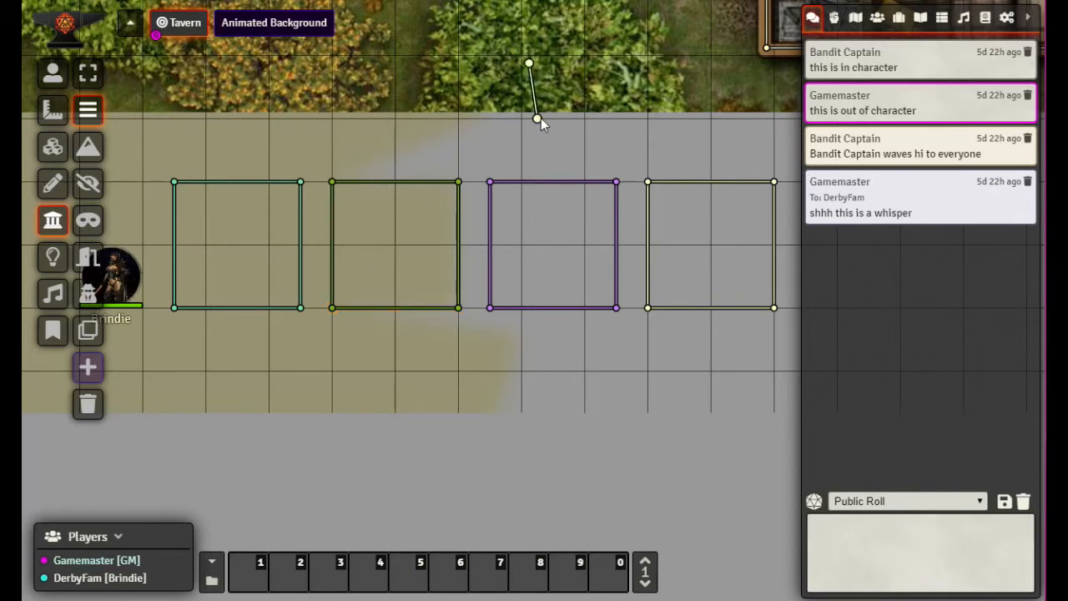
click(89, 75)
click(530, 64)
key(Delete)
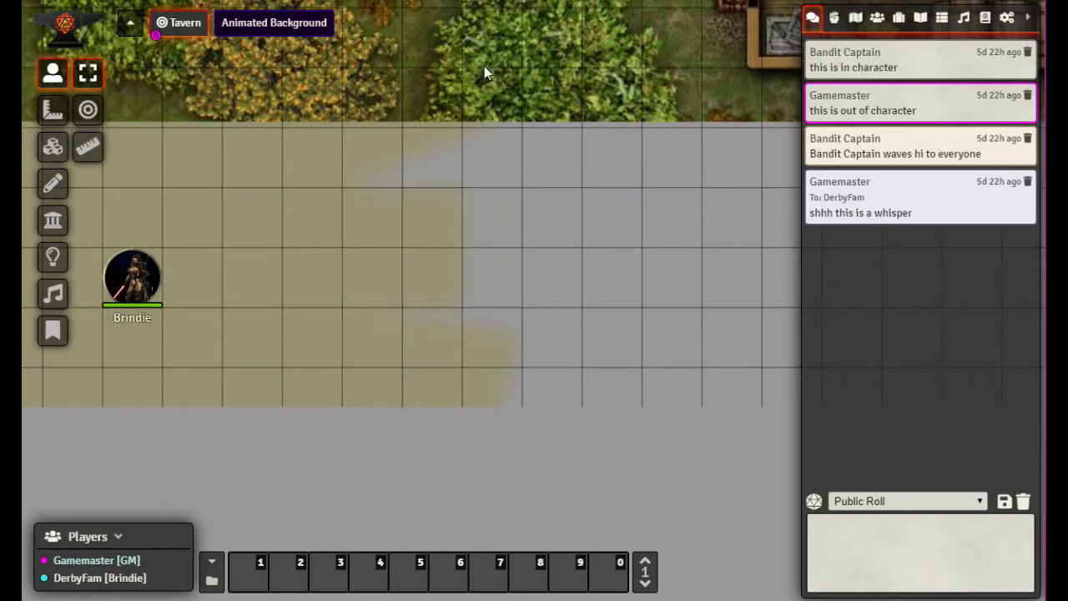
Step: Move Brindie's token from beside the test squares into the tavern's hallway, at the junction with the east corridor
drag(474, 63, 525, 551)
drag(420, 113, 514, 347)
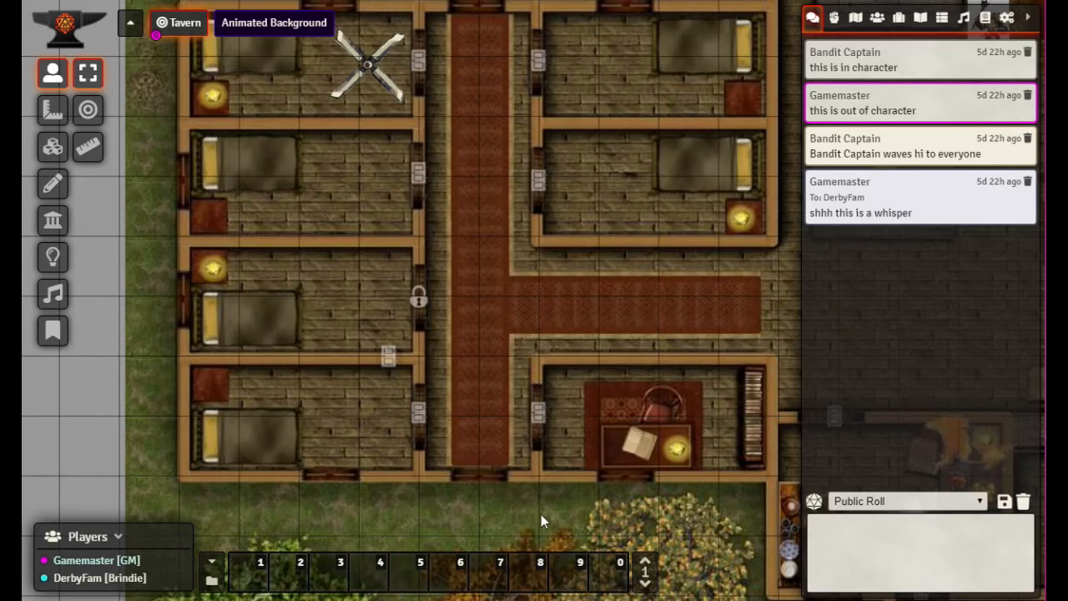
drag(632, 506, 597, 225)
drag(498, 496, 297, 167)
drag(144, 351, 250, 93)
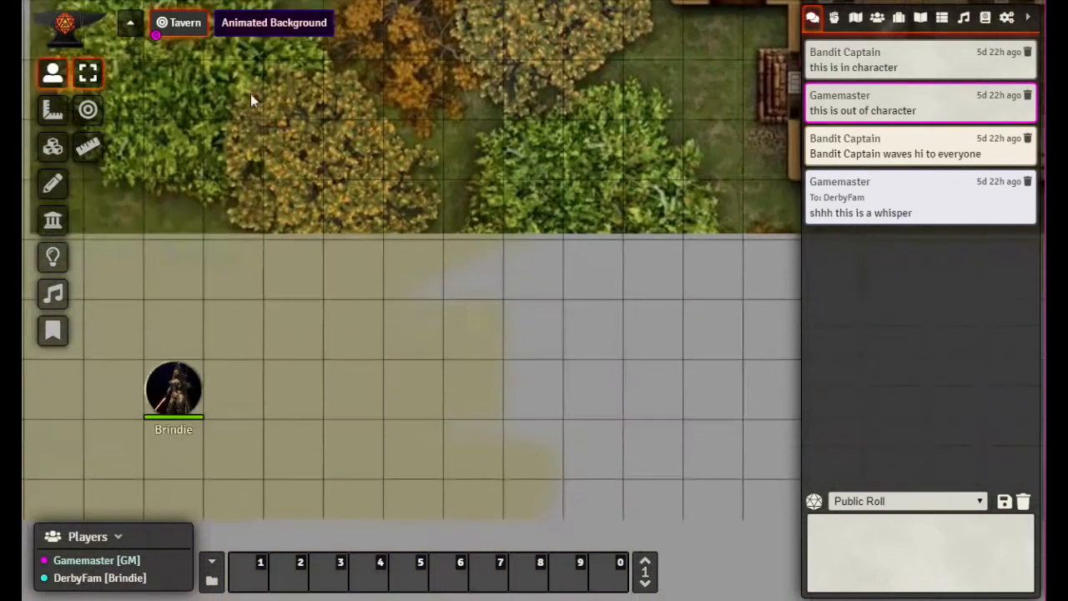
drag(176, 414, 385, 87)
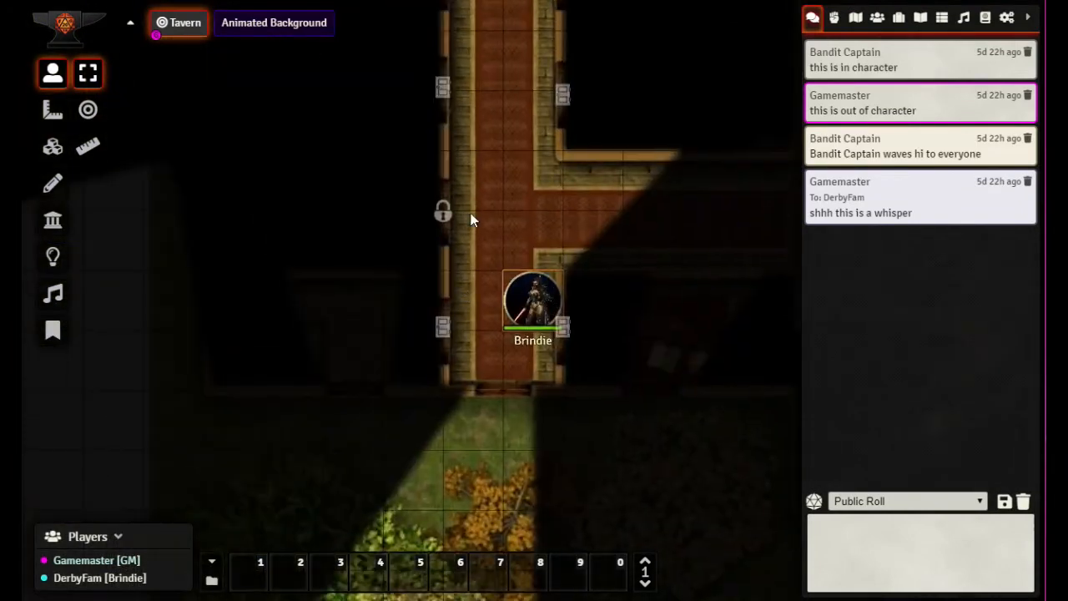
drag(548, 396, 534, 286)
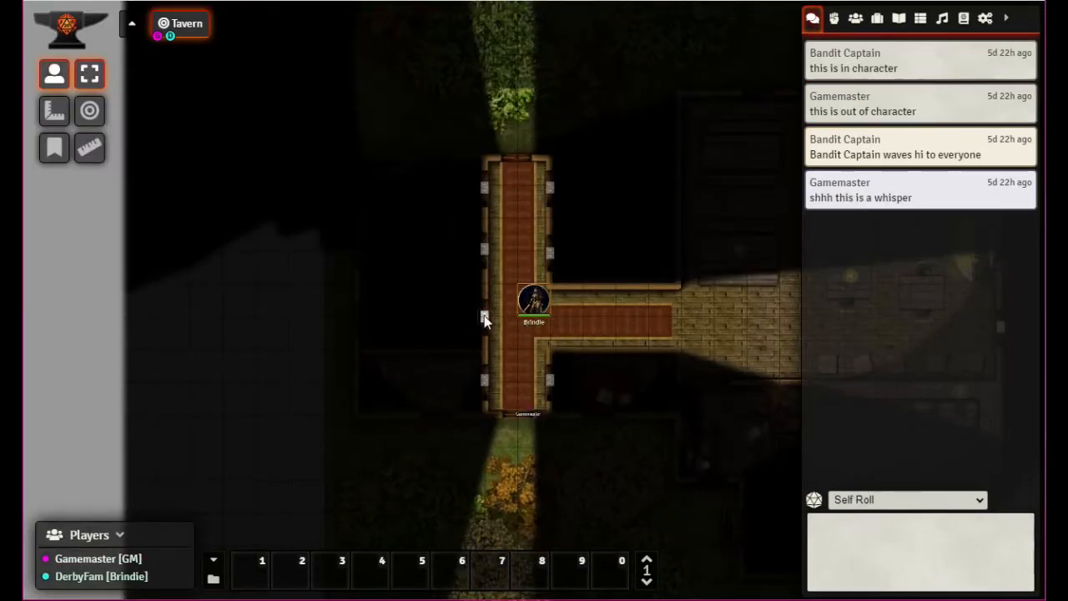
Step: Open and close the hallway's second west door from the north, and open the southwest bedroom's door
click(489, 250)
click(489, 250)
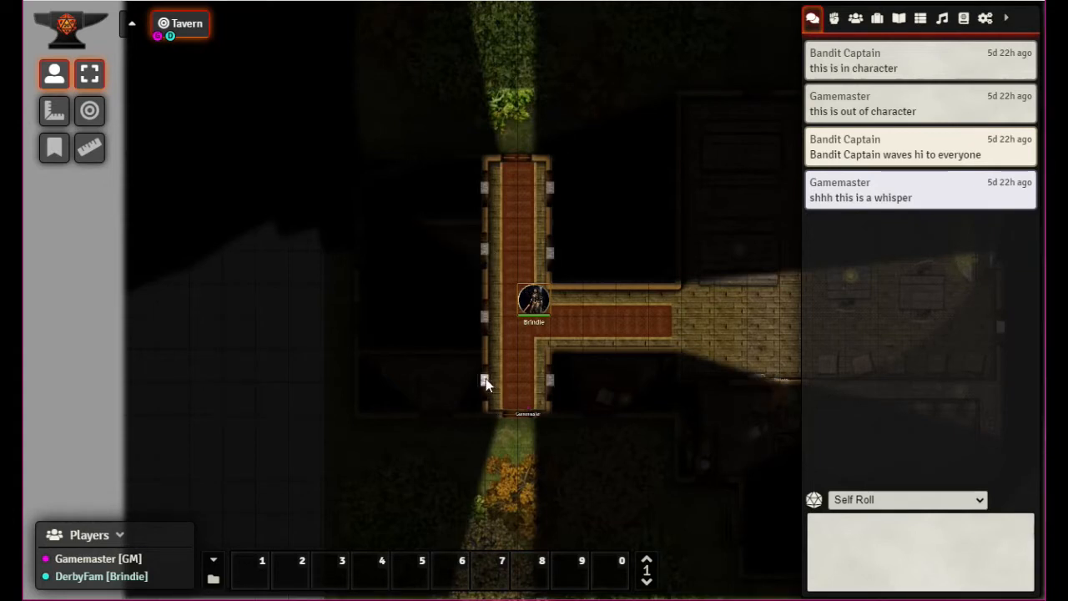
click(485, 381)
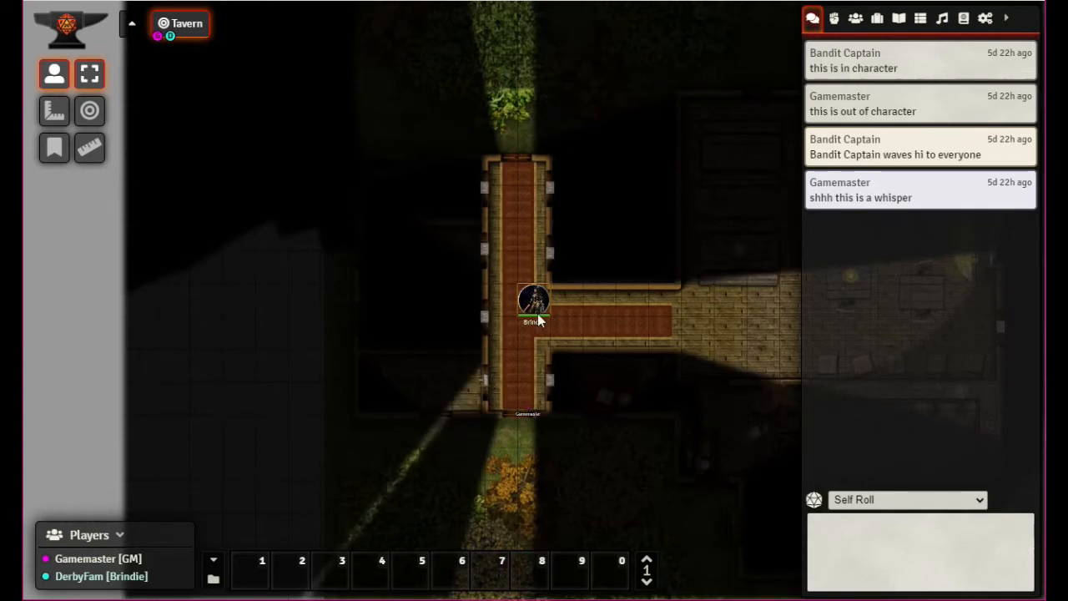
Step: Walk Brindie down the hallway and through the open door into the southwest bedroom, stopping beside the bed
mouse_move(534, 300)
key(Left)
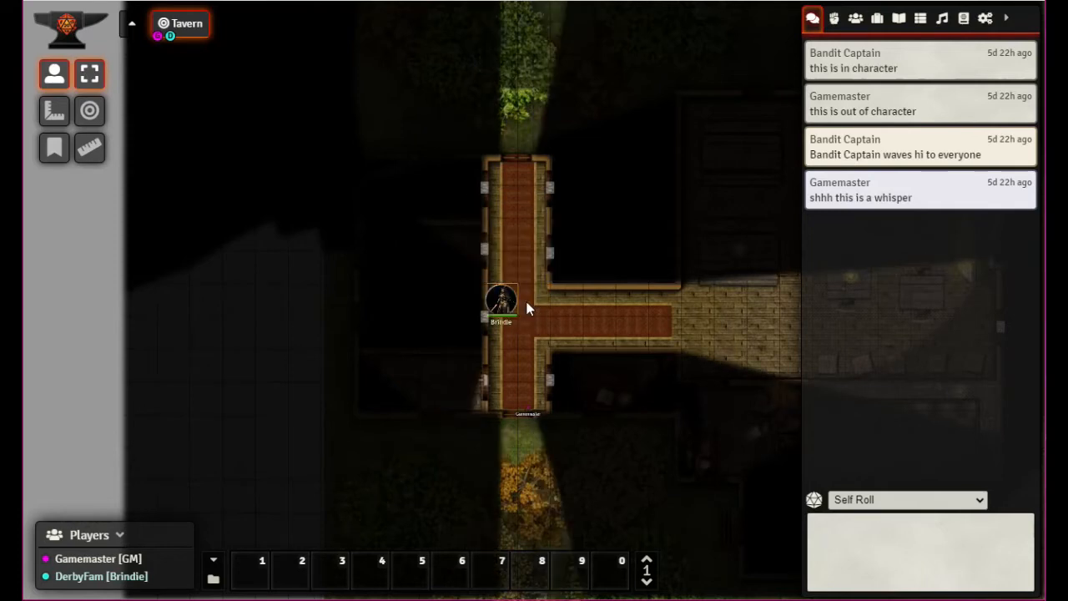
key(Down)
key(Down)
key(Down)
key(Left)
key(Left)
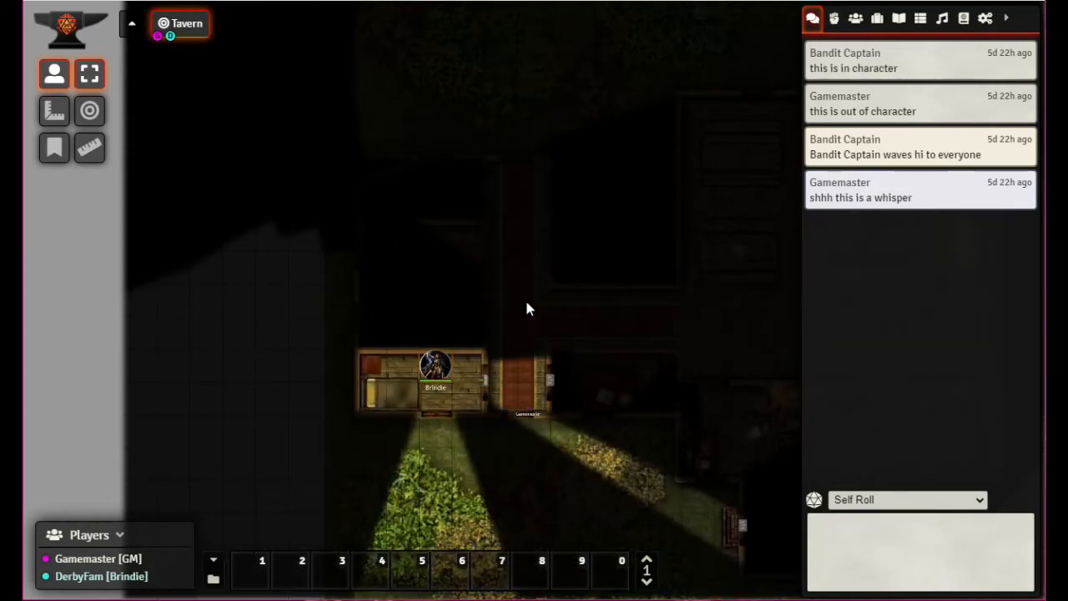
key(Left)
key(Right)
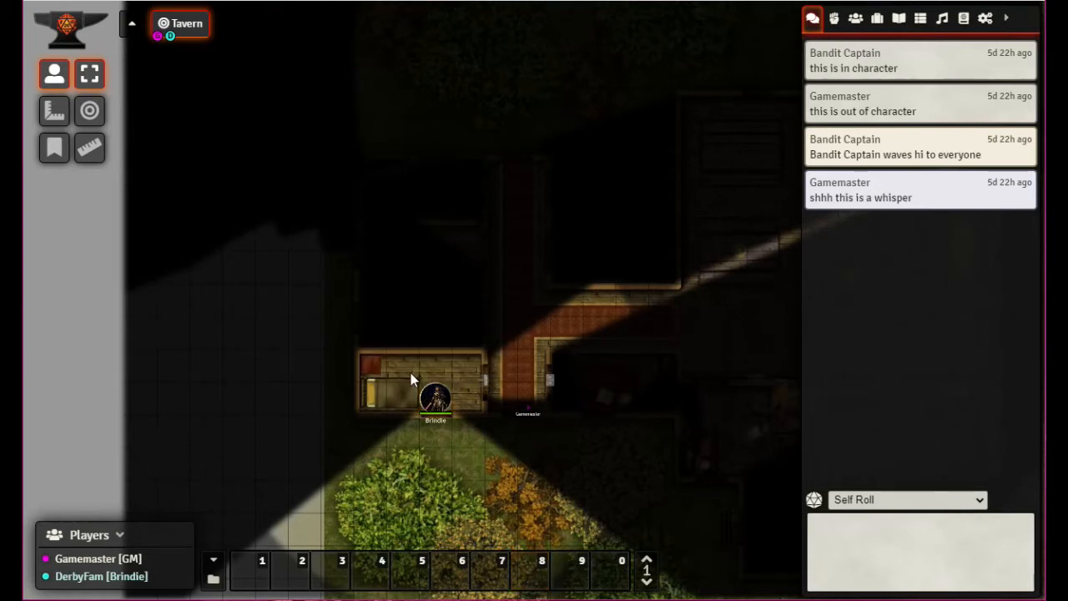
Step: Lock and unlock the secret door in the southwest bedroom's north wall, and open it from the Gamemaster view
drag(410, 336, 455, 354)
mouse_move(442, 395)
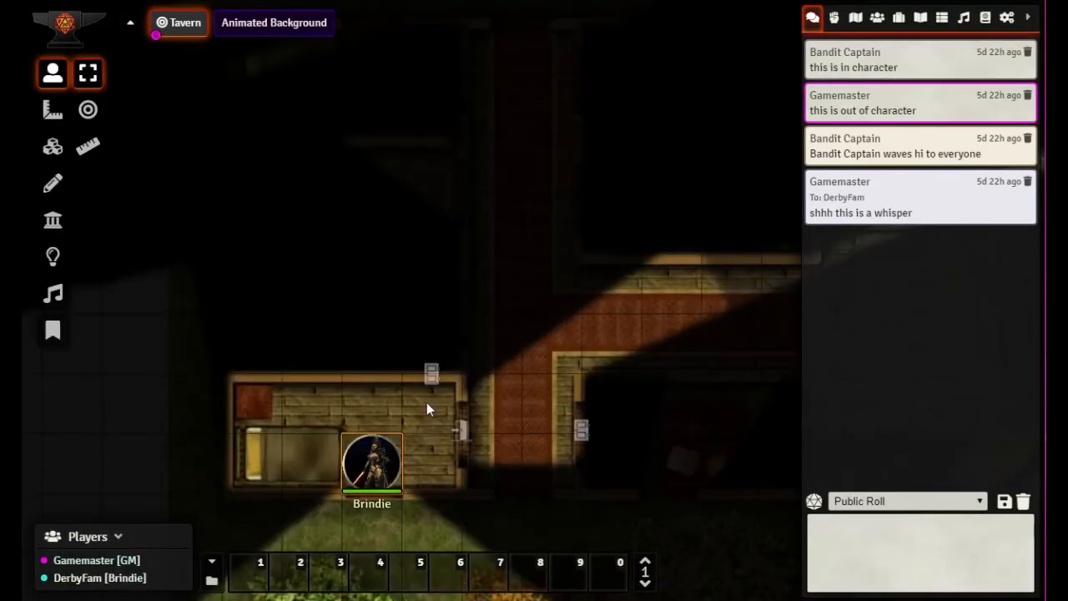
right_click(431, 375)
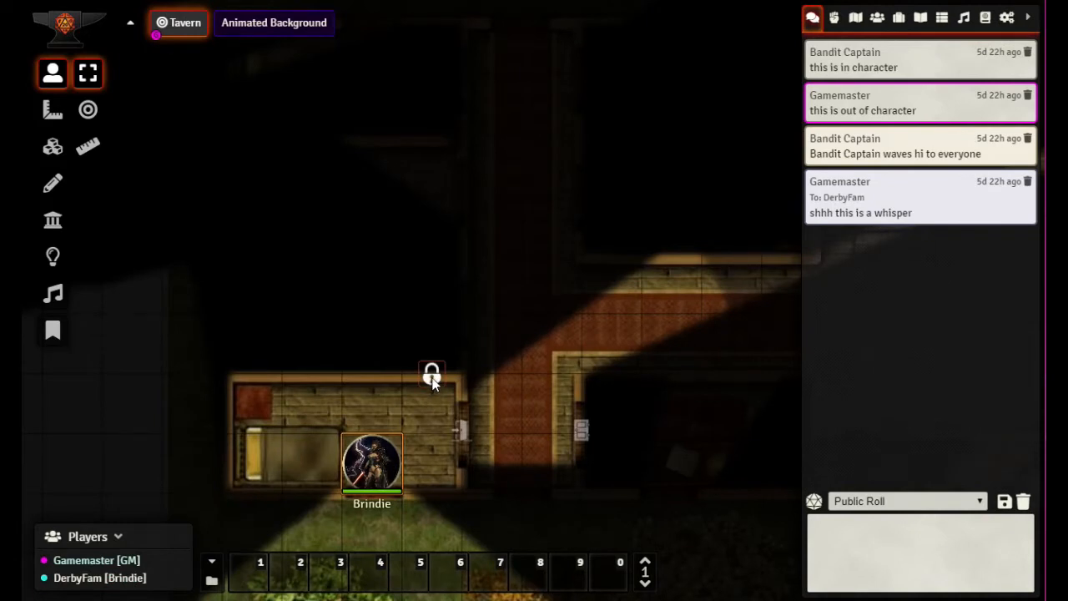
right_click(431, 377)
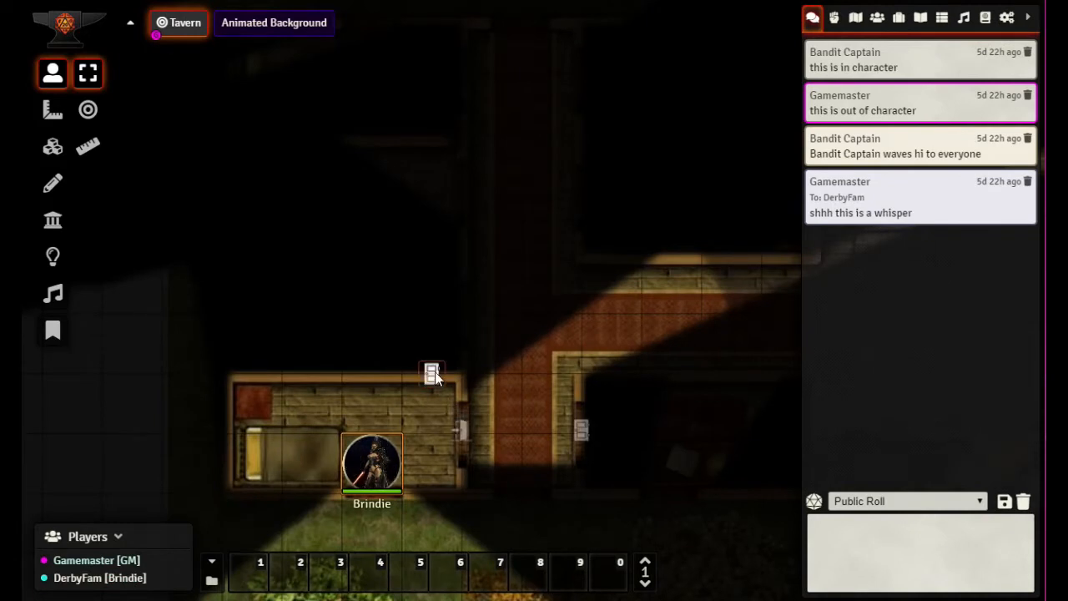
click(432, 375)
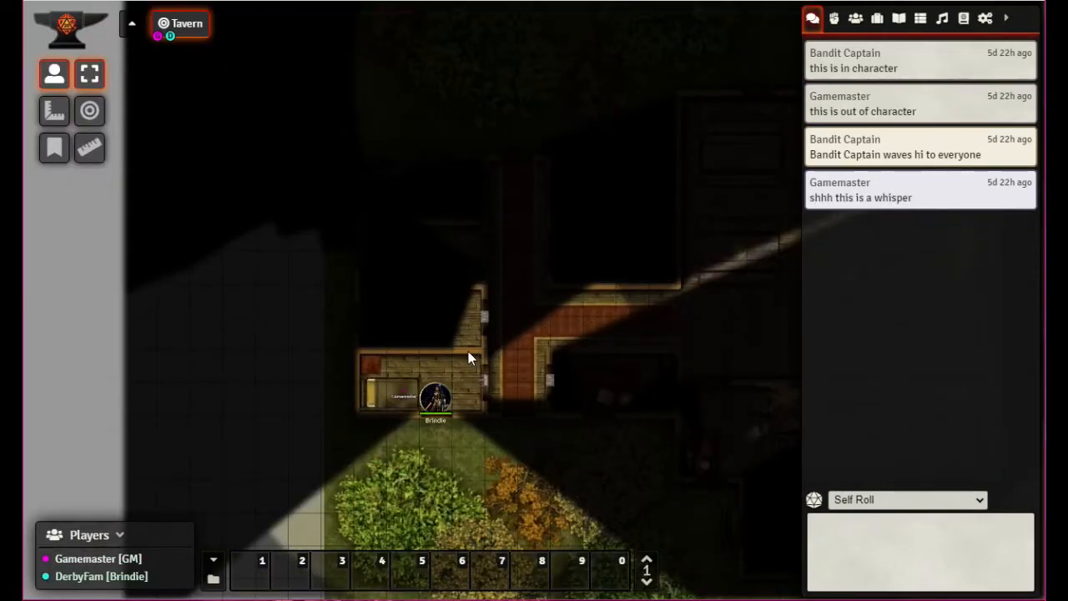
Step: Walk Brindie north through the open secret door into the neighbouring bedroom and back south
mouse_move(433, 407)
key(Right)
key(Up)
key(Up)
key(Up)
key(Down)
key(Down)
key(Down)
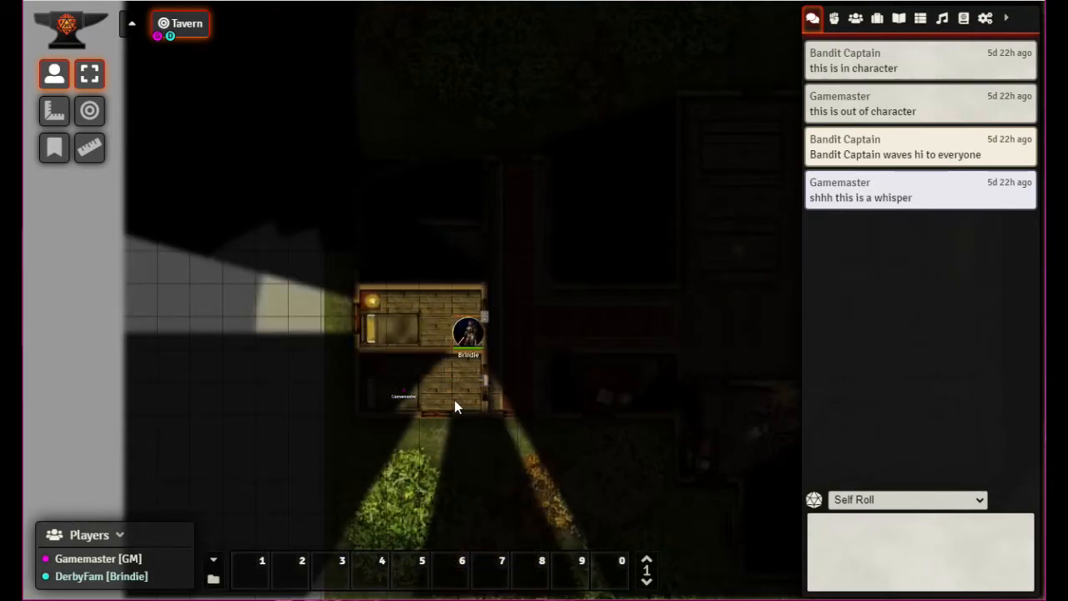
Step: Walk Brindie up to the neighbouring bedroom's northeast corner and return to the southwest bedroom's southeast corner
key(Up)
key(Up)
key(Up)
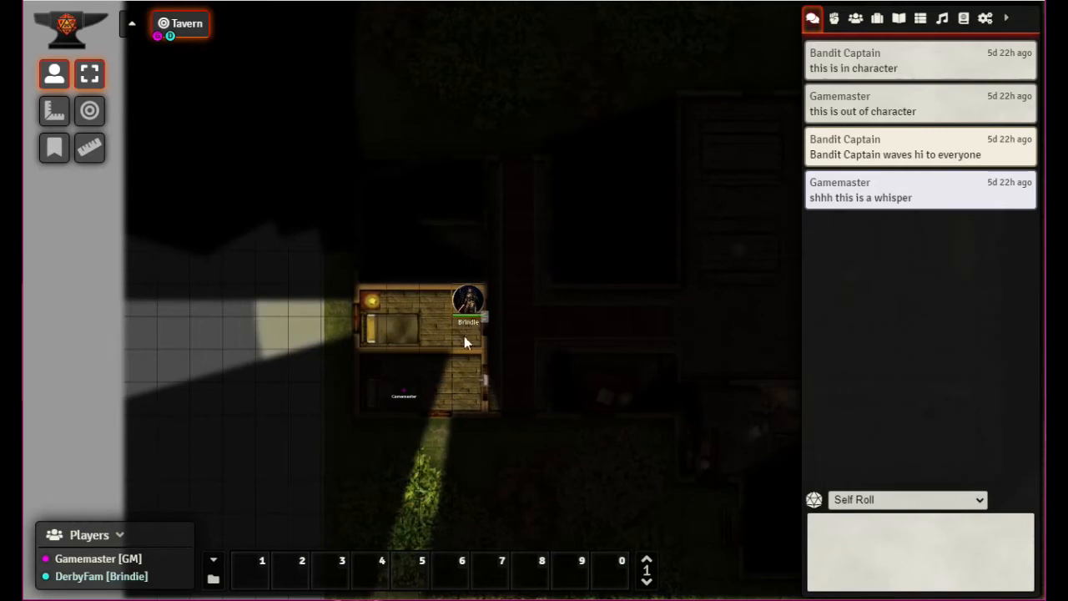
key(Down)
key(Down)
key(Down)
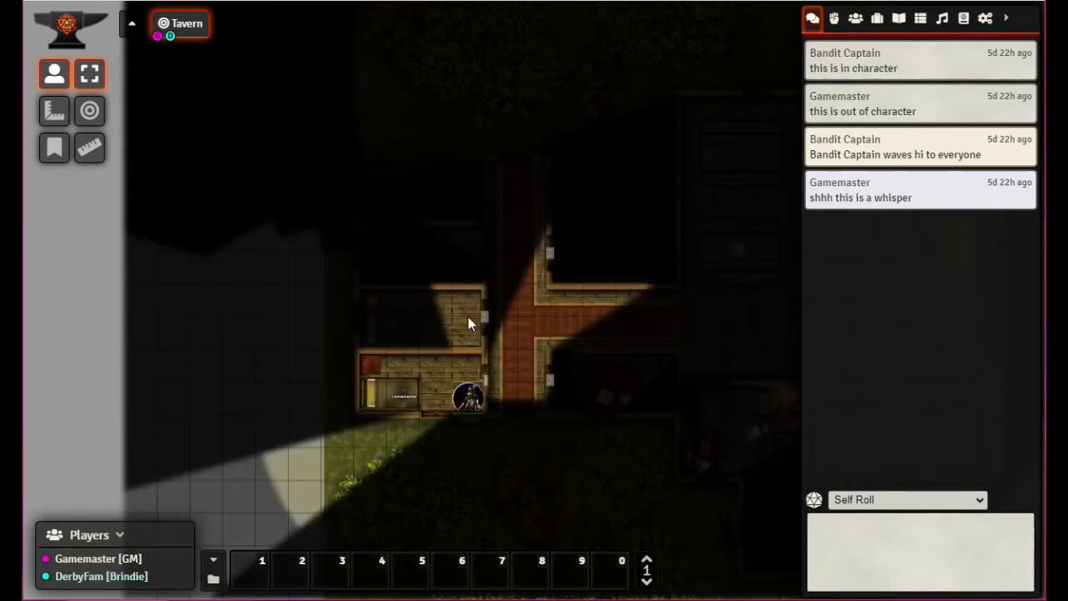
Step: Walk Brindie out into the hallway, step across its south end, and go north to the east corridor junction
key(Right)
key(Right)
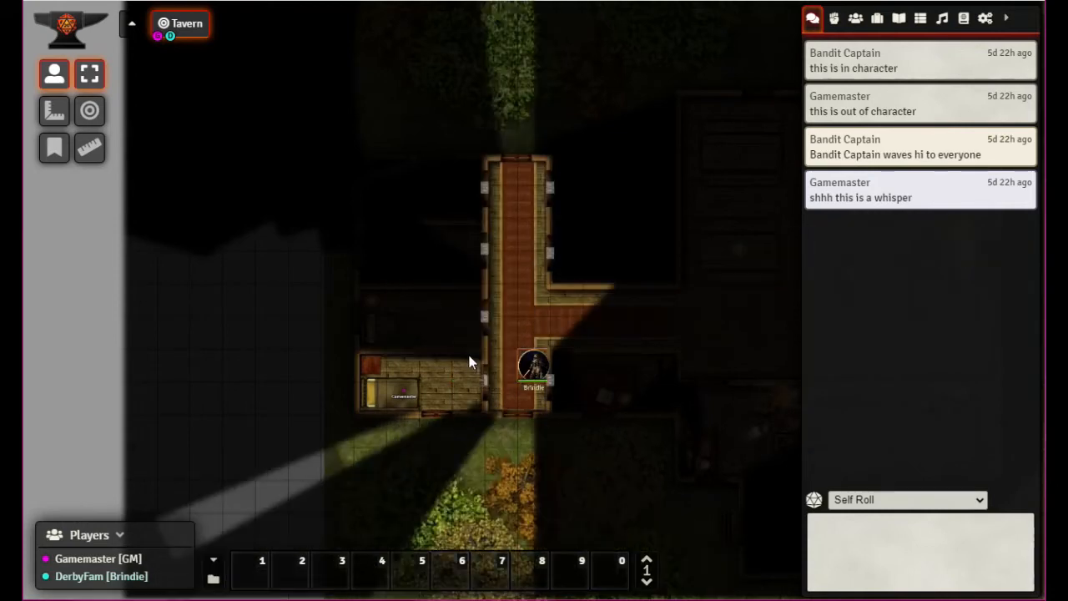
key(Left)
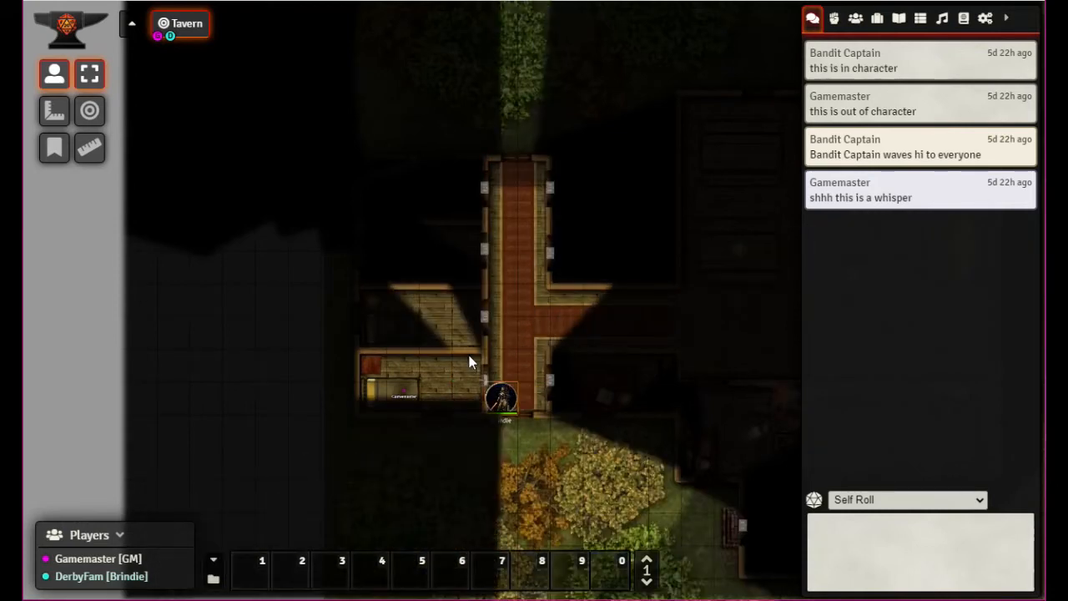
key(Right)
key(Left)
key(Right)
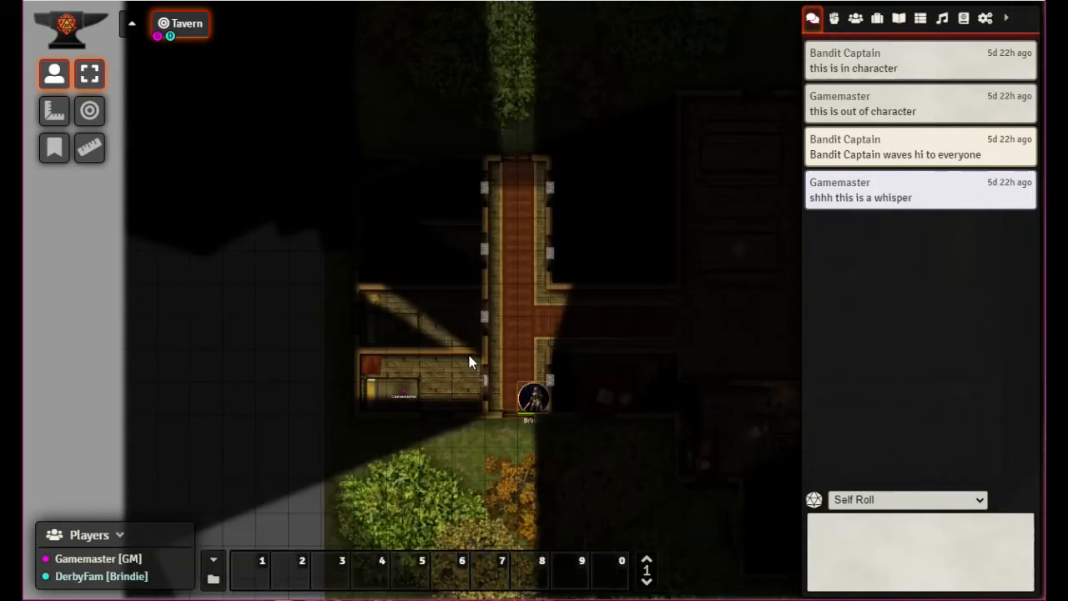
key(Up)
key(Up)
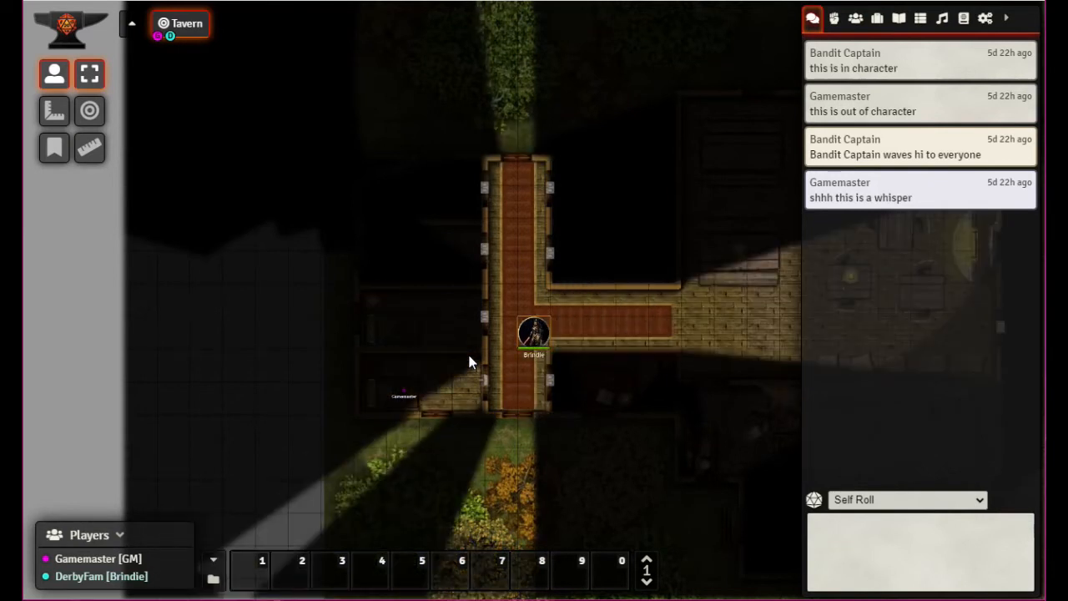
Step: Walk Brindie east along the corridor to the dining room's southwest corner and open the kitchen door
key(Right)
key(Right)
key(Right)
key(Right)
key(Right)
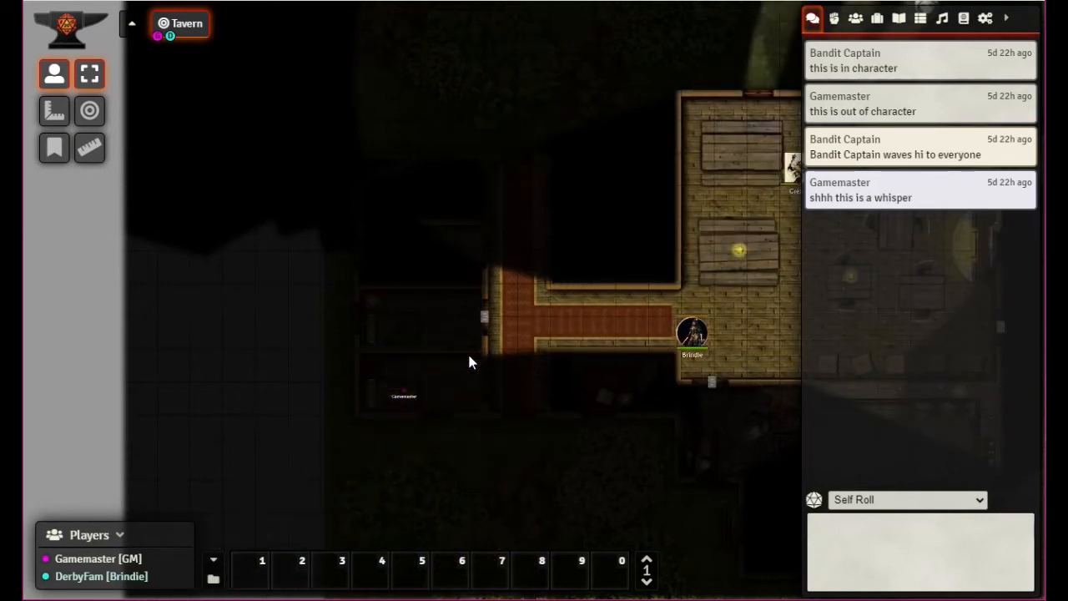
key(Down)
key(Left)
click(713, 382)
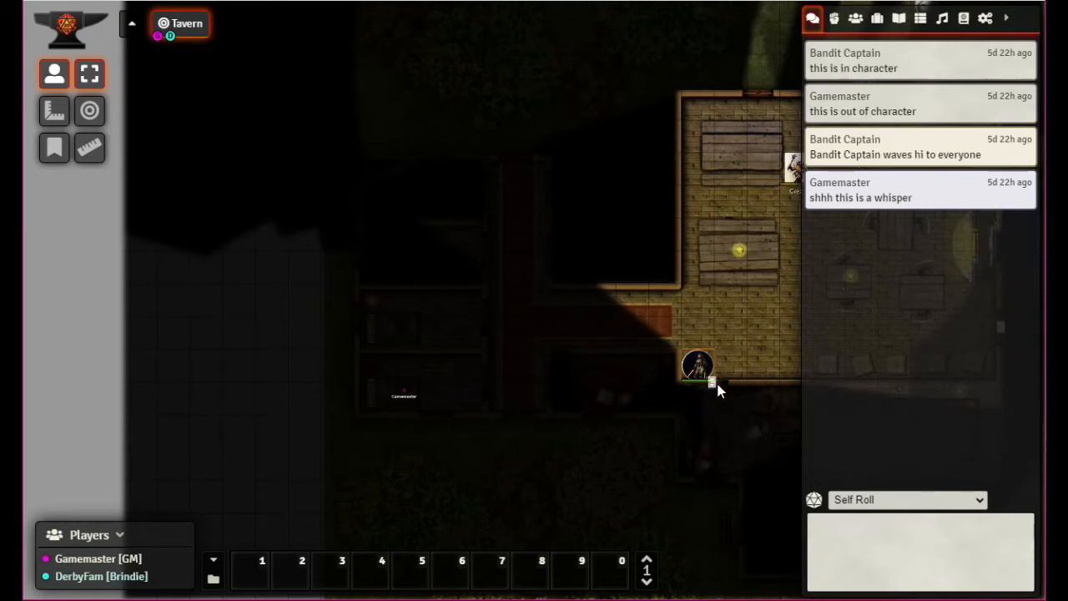
Step: Walk Brindie into the kitchen, open its south door and continue into the storeroom
key(Down)
key(Right)
key(Right)
key(Right)
key(Down)
key(Down)
key(Down)
key(Down)
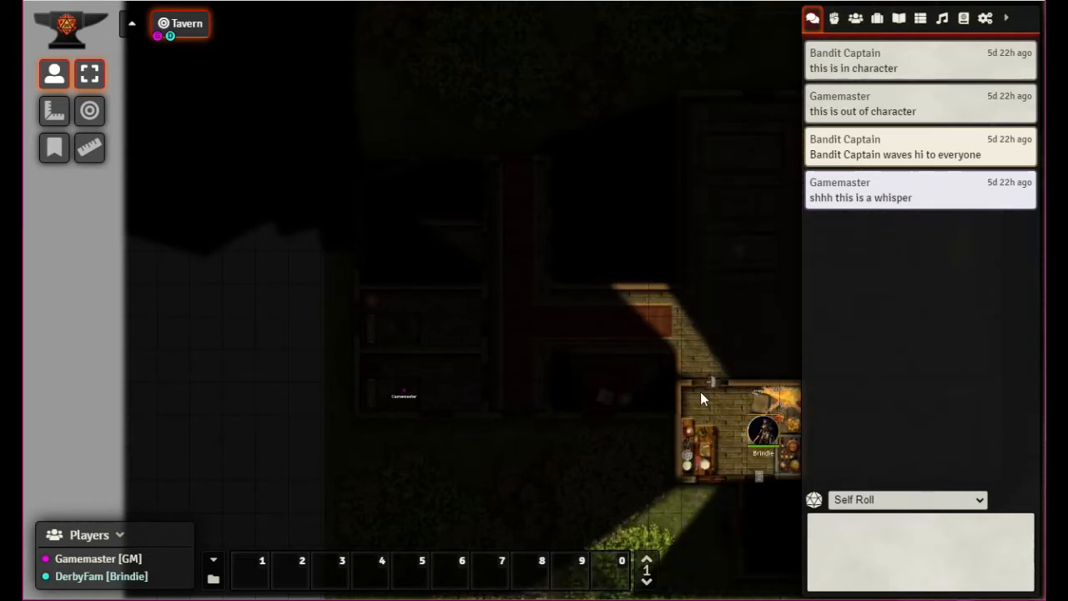
drag(749, 469, 746, 536)
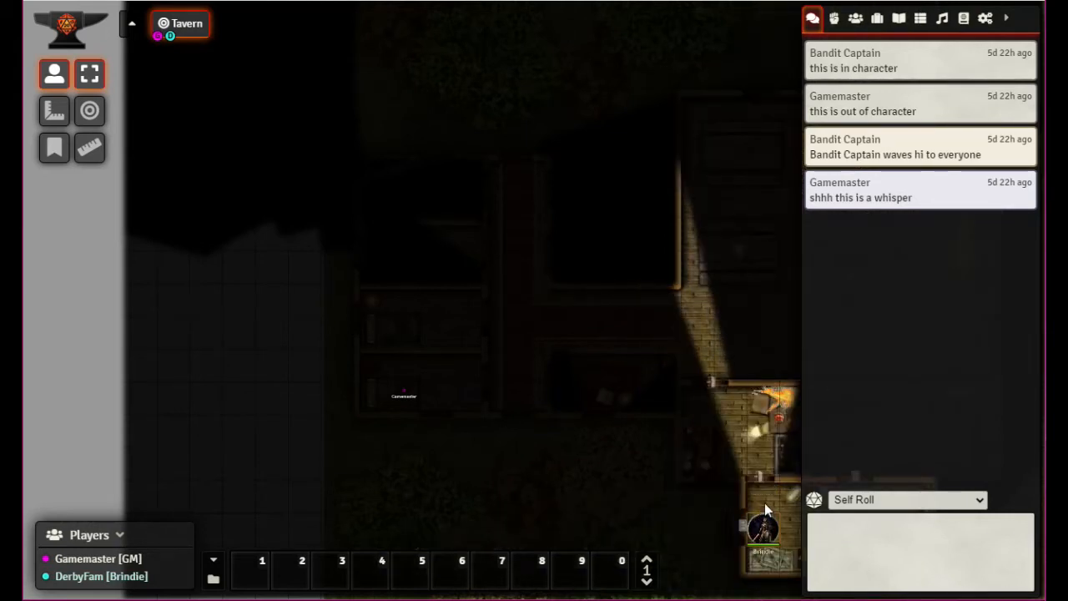
Step: Take Brindie out through the storeroom's west door into the yard southwest of the building
key(Down)
key(Left)
key(Down)
key(Left)
key(Down)
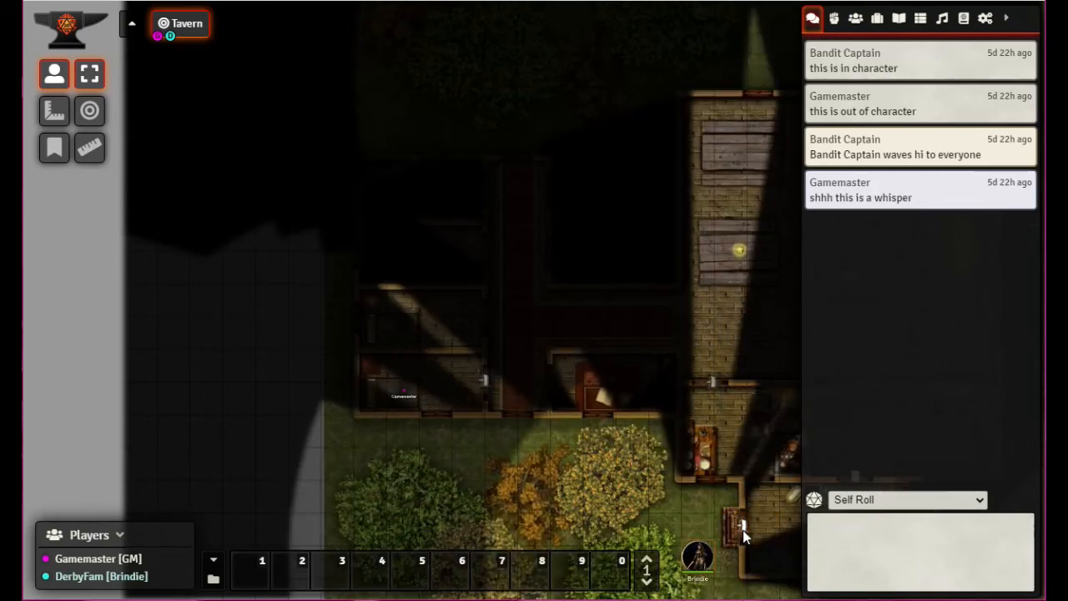
Step: Walk Brindie east around the outside of the storeroom and up against its south wall
key(Left)
key(Right)
key(Right)
key(Right)
key(Right)
key(Right)
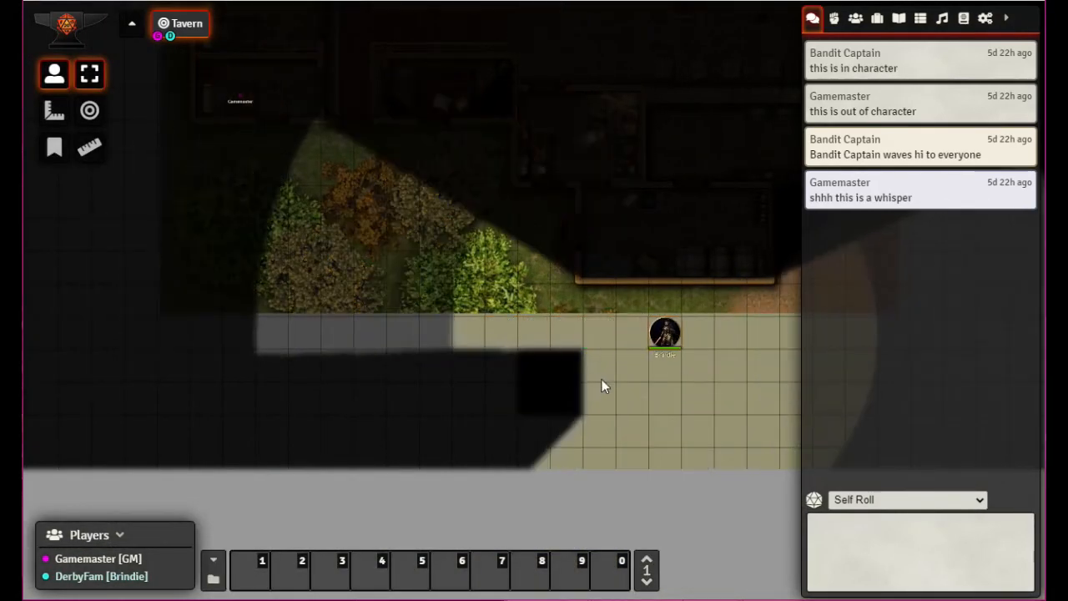
key(Up)
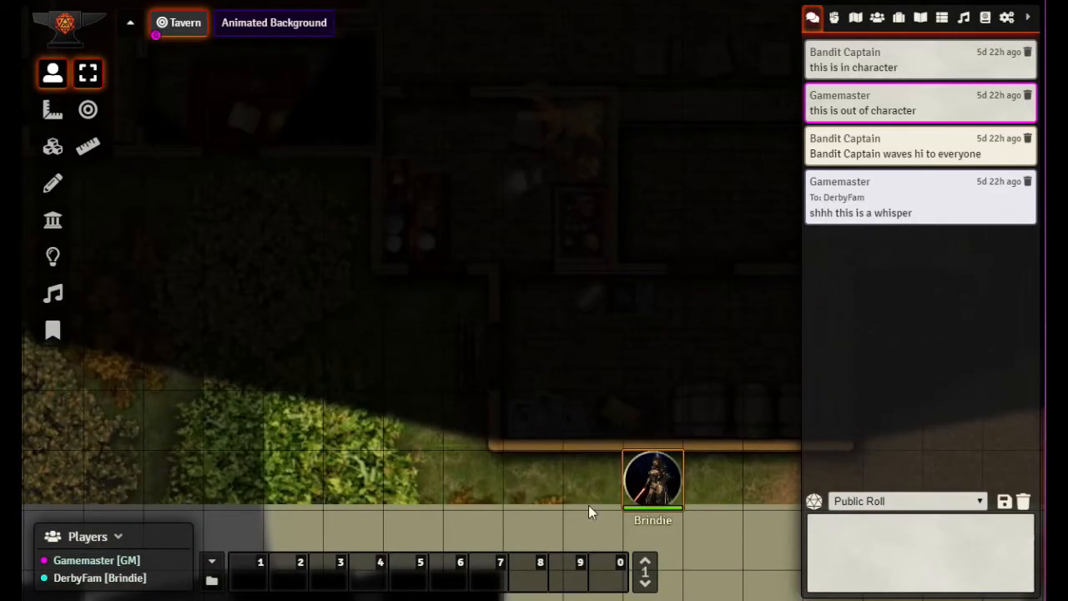
Step: From the Gamemaster view, draw four walls forming a closed square three grid cells wide south of the storeroom
mouse_move(734, 552)
mouse_down()
mouse_move(709, 378)
mouse_move(608, 226)
mouse_move(594, 256)
mouse_up()
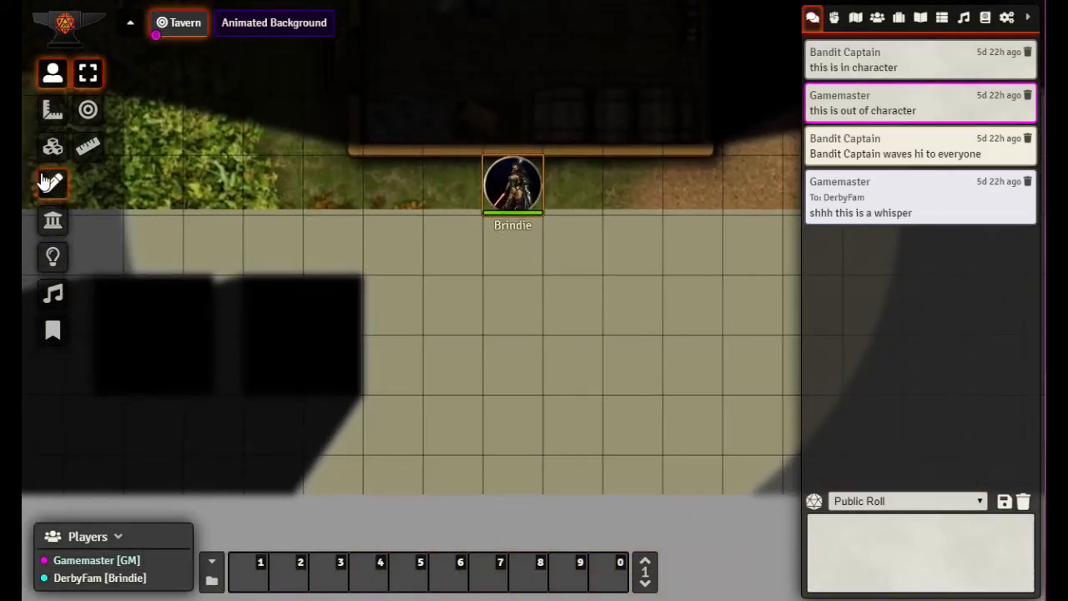
click(53, 217)
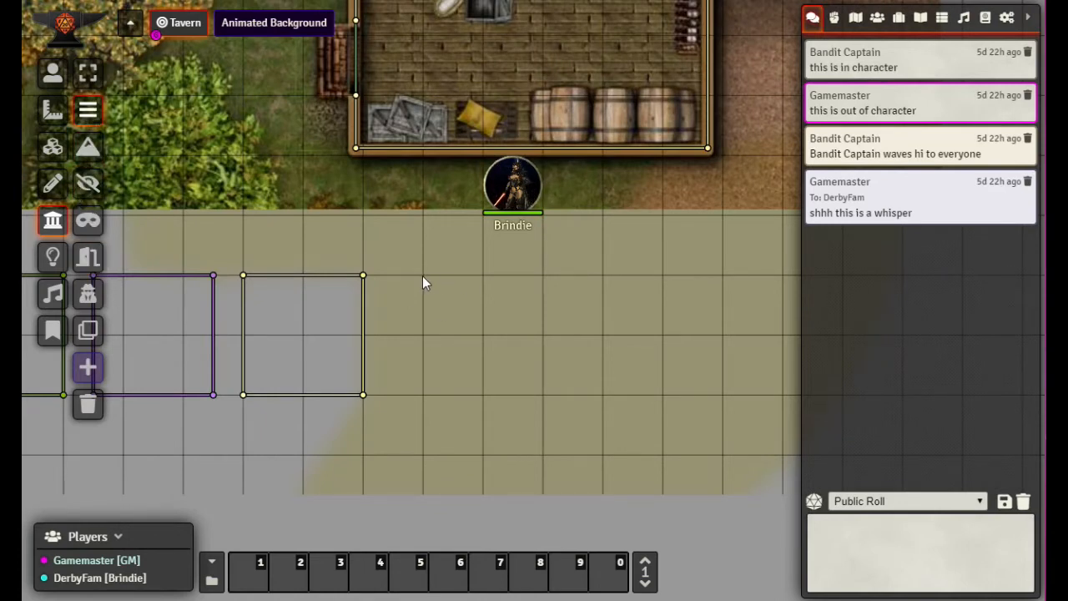
mouse_move(423, 275)
mouse_down()
mouse_move(616, 273)
mouse_move(594, 276)
mouse_move(603, 277)
mouse_up()
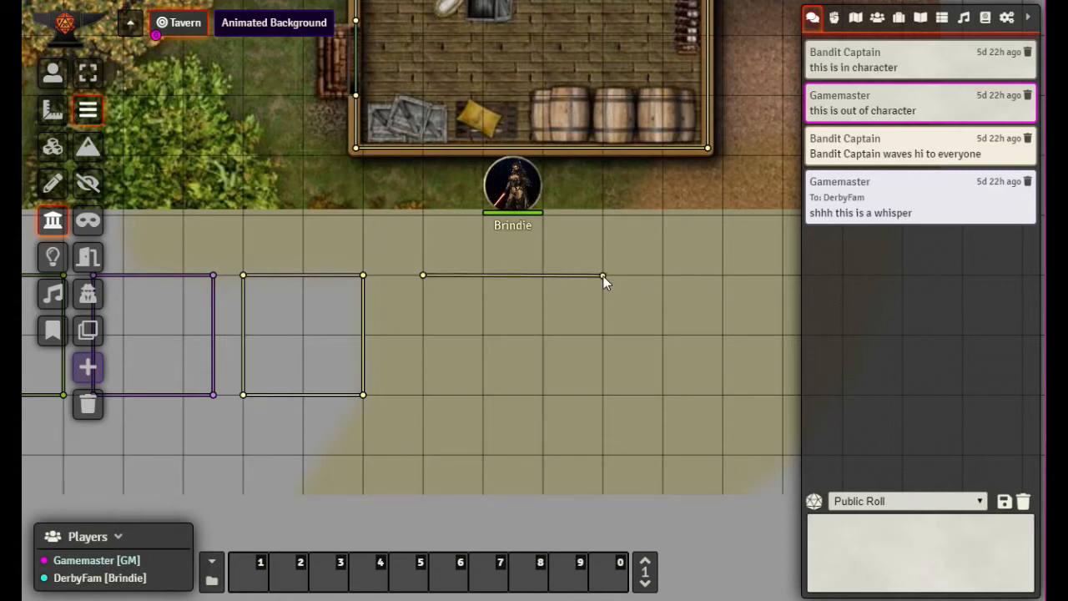
mouse_move(421, 275)
mouse_down()
mouse_move(422, 309)
mouse_move(422, 276)
mouse_up()
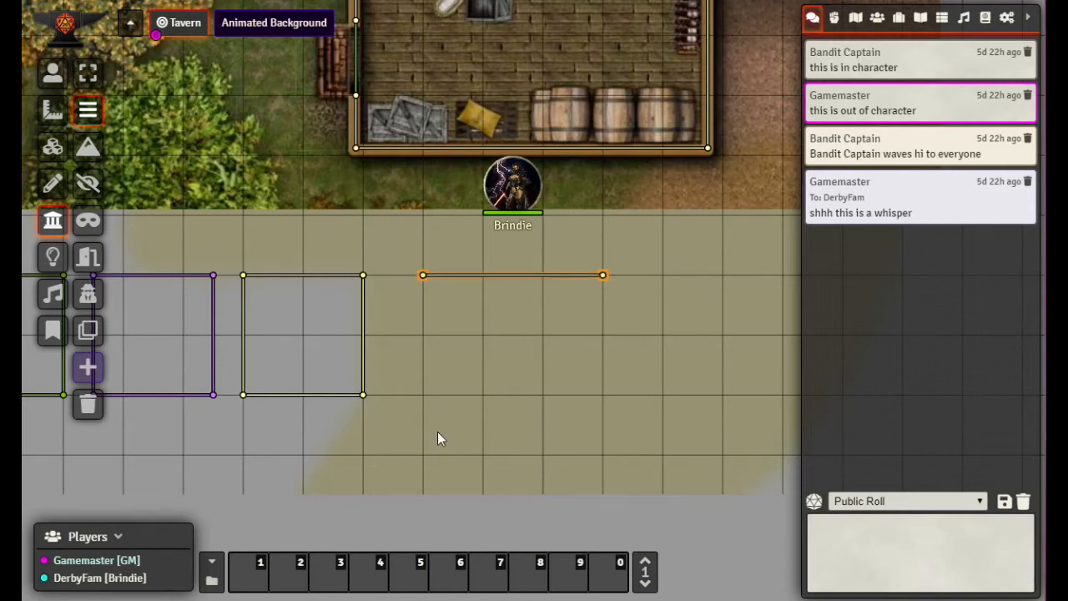
drag(422, 455, 423, 277)
drag(603, 456, 602, 275)
drag(453, 455, 603, 456)
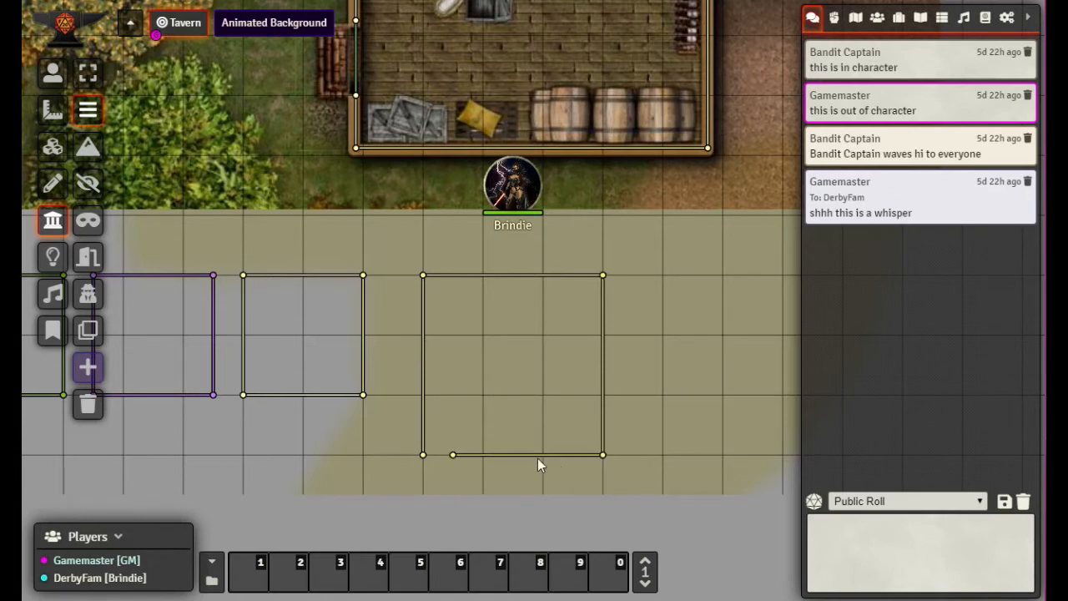
drag(452, 456, 424, 456)
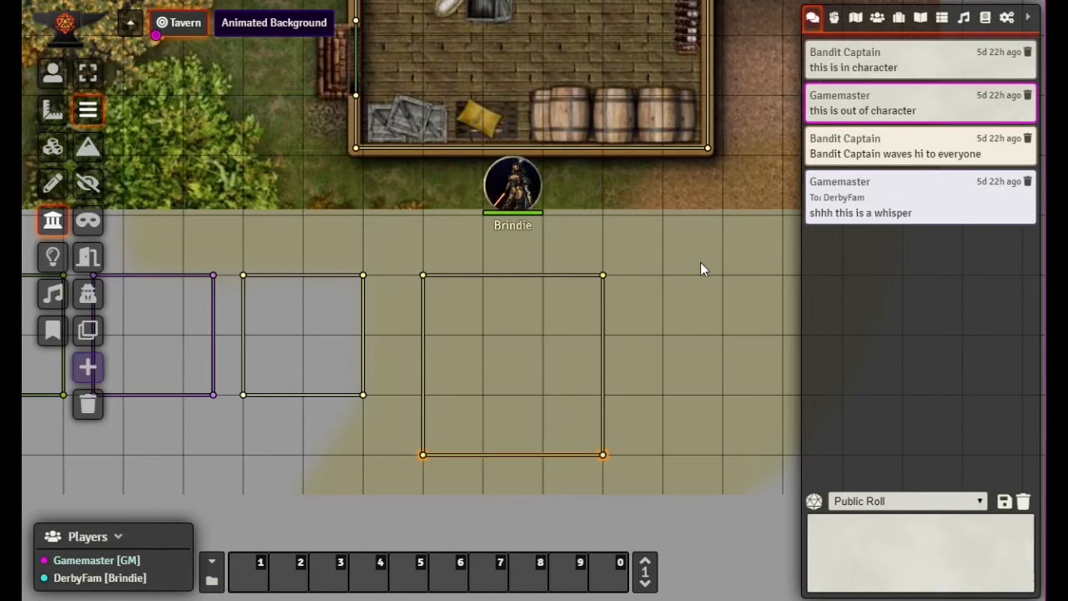
Step: Draw a cluster of freely angled walls, including a chained run, east of the square room
drag(703, 367, 661, 329)
click(662, 328)
double_click(676, 350)
drag(675, 350, 718, 402)
drag(661, 327, 768, 320)
click(758, 246)
click(665, 251)
click(658, 327)
click(684, 385)
double_click(737, 438)
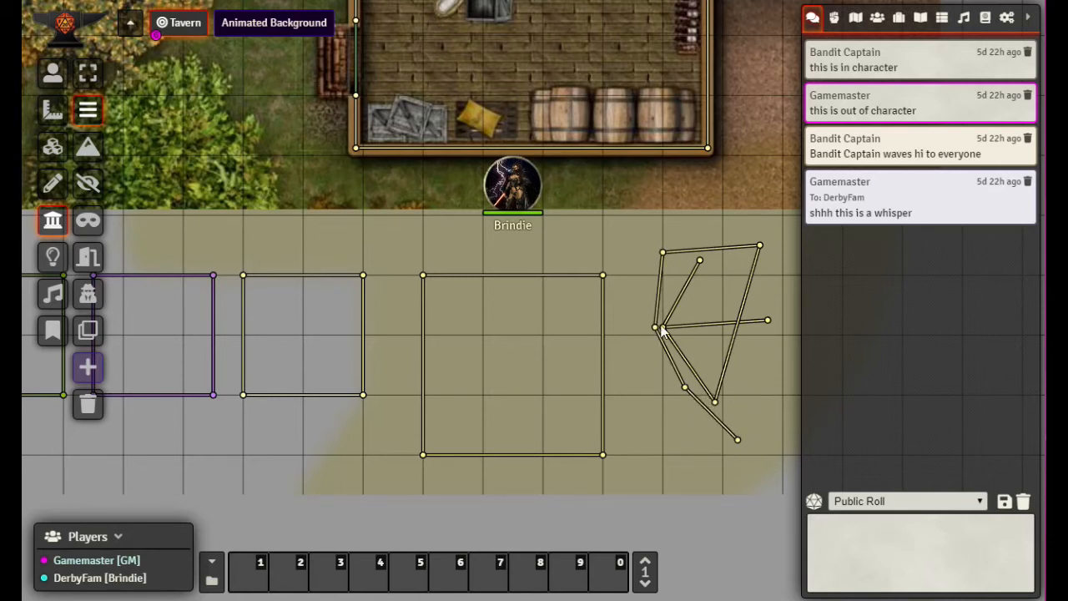
Step: Select all the freely angled walls east of the square room and delete them
click(86, 76)
drag(621, 201, 802, 478)
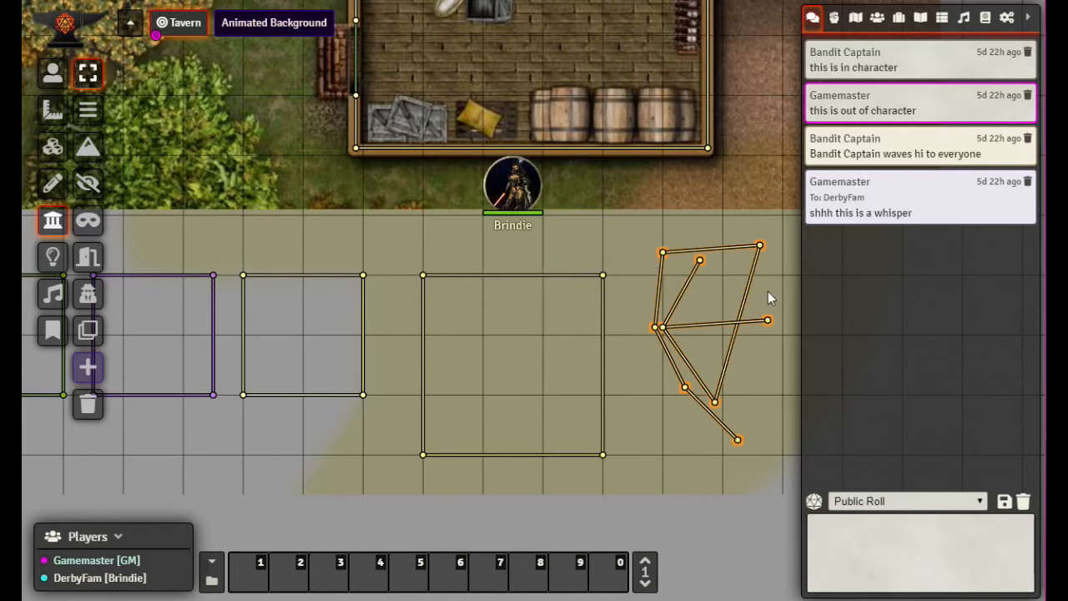
key(Delete)
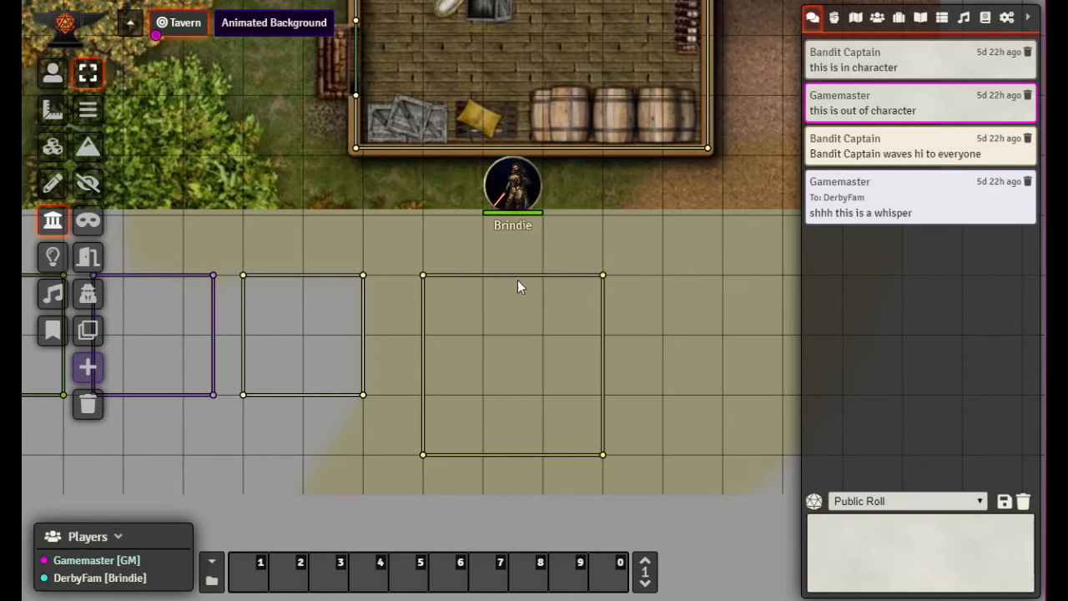
Step: Try Left as the wall direction of the square's north wall and close the configuration without updating
click(605, 274)
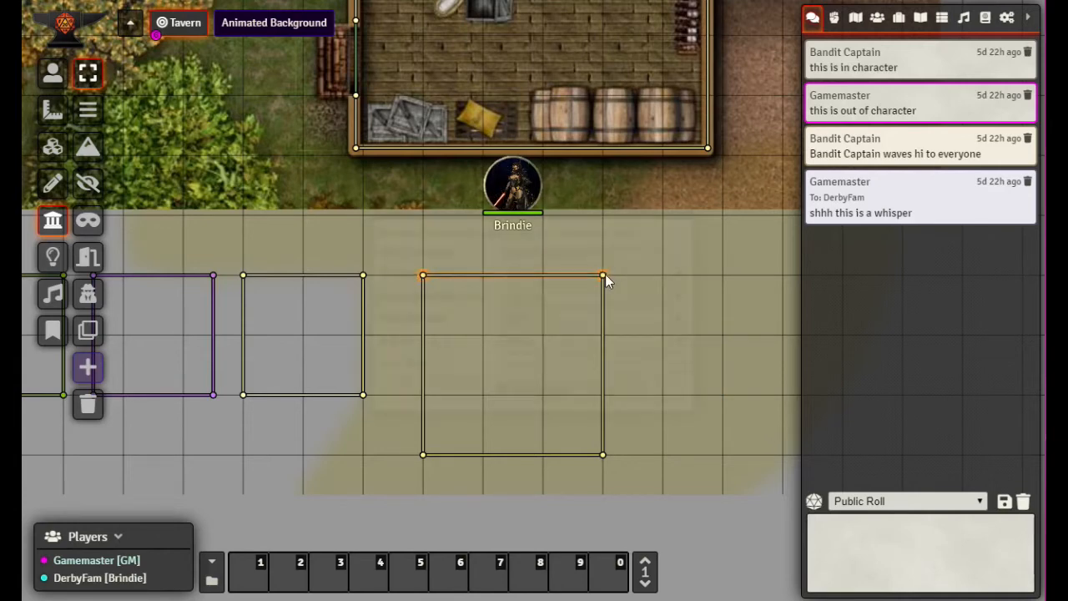
double_click(605, 273)
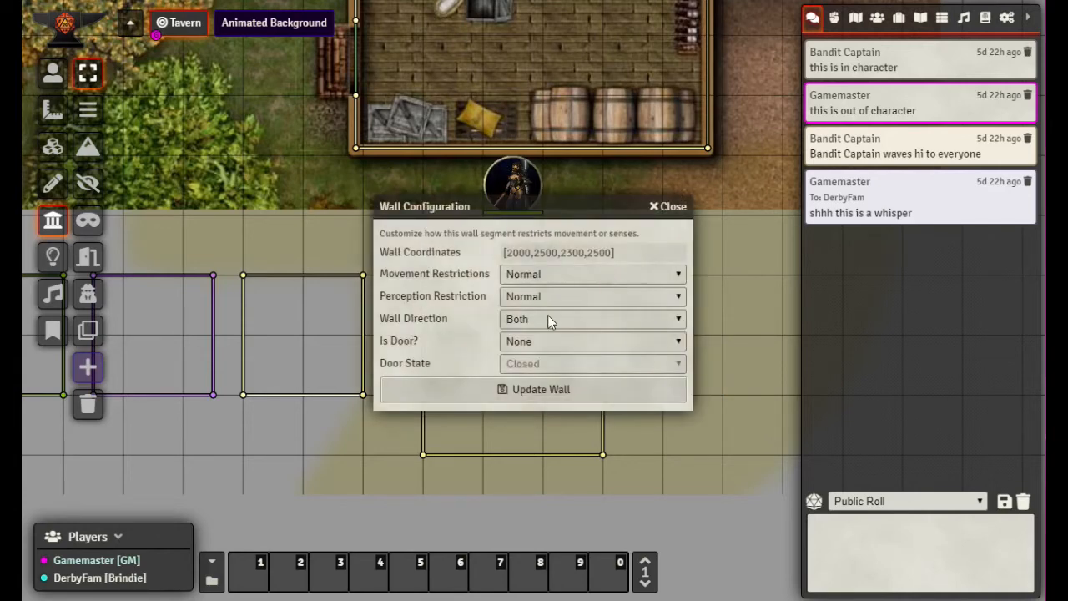
click(677, 321)
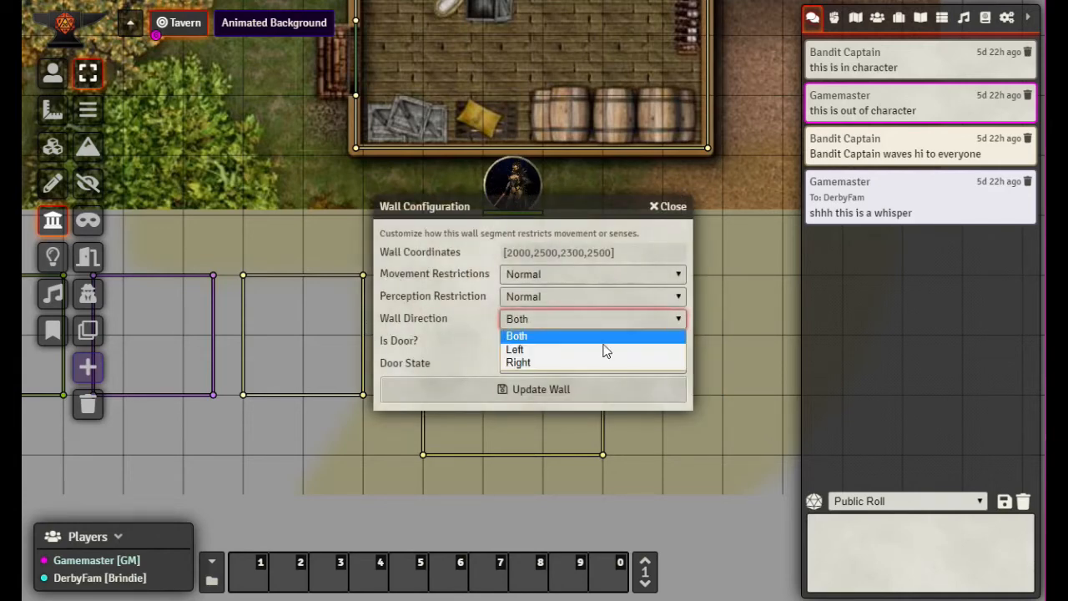
click(518, 349)
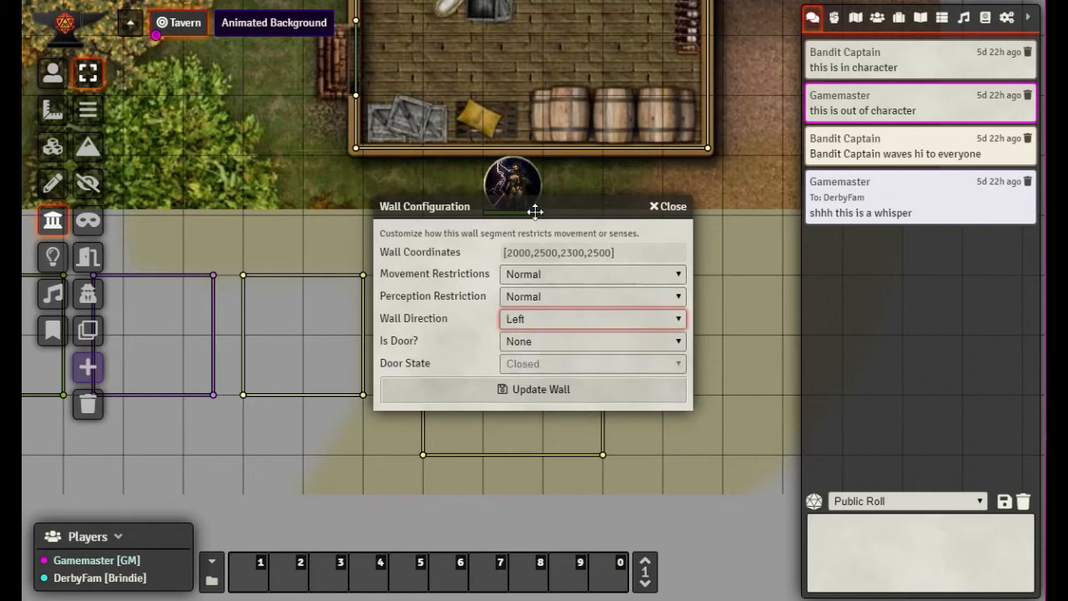
click(669, 206)
Step: Move Brindie's token to the cell just outside the middle of the square room's east wall
drag(521, 190, 659, 301)
click(52, 74)
drag(512, 185, 649, 357)
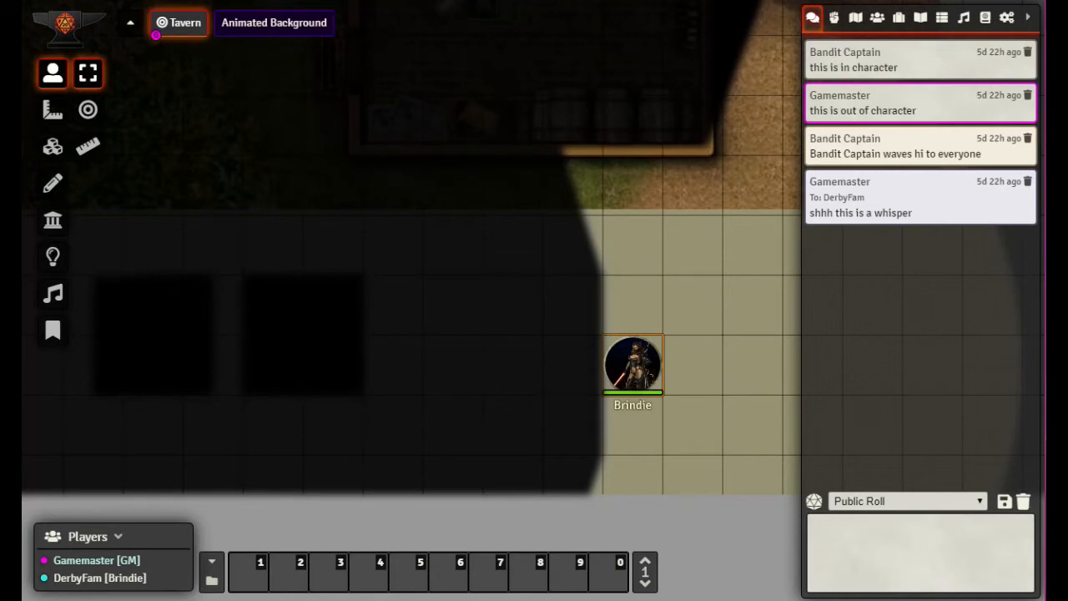
Step: Set the wall direction of the square room's east wall to Left and update the wall
mouse_move(639, 382)
click(53, 219)
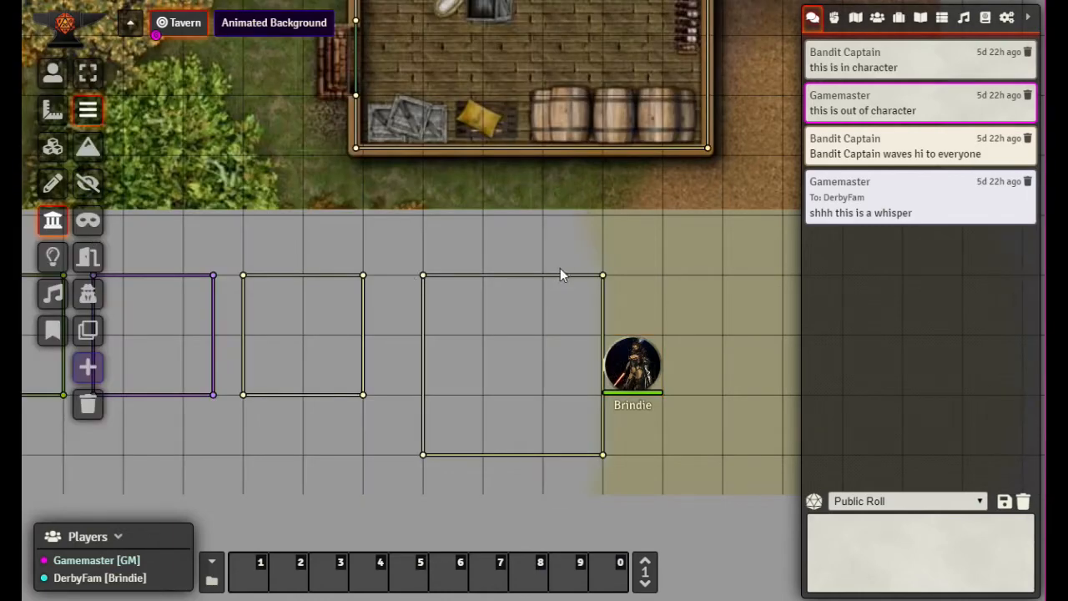
double_click(603, 275)
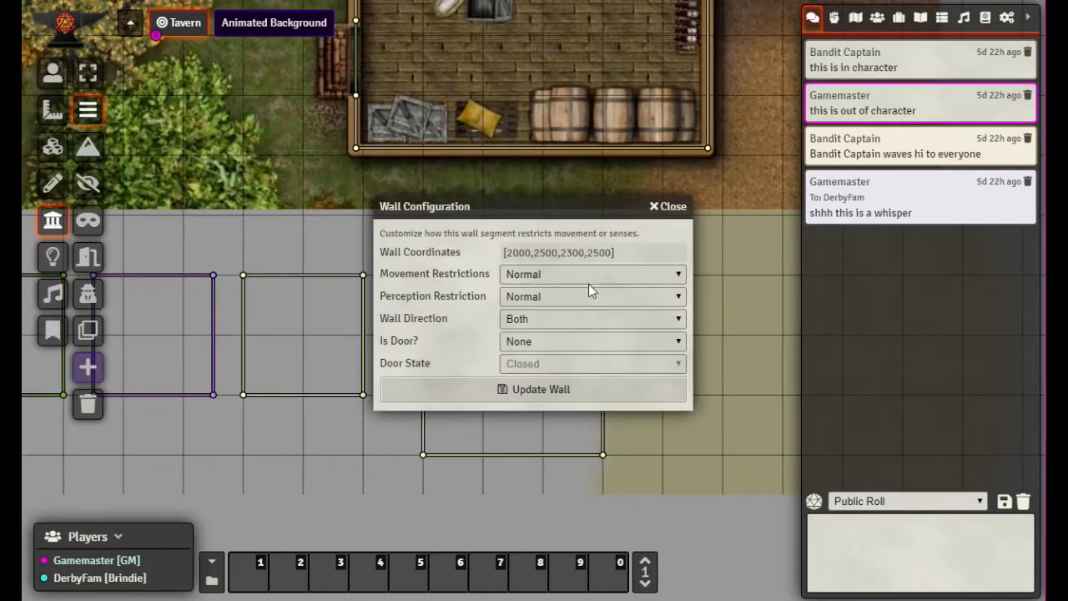
key(Escape)
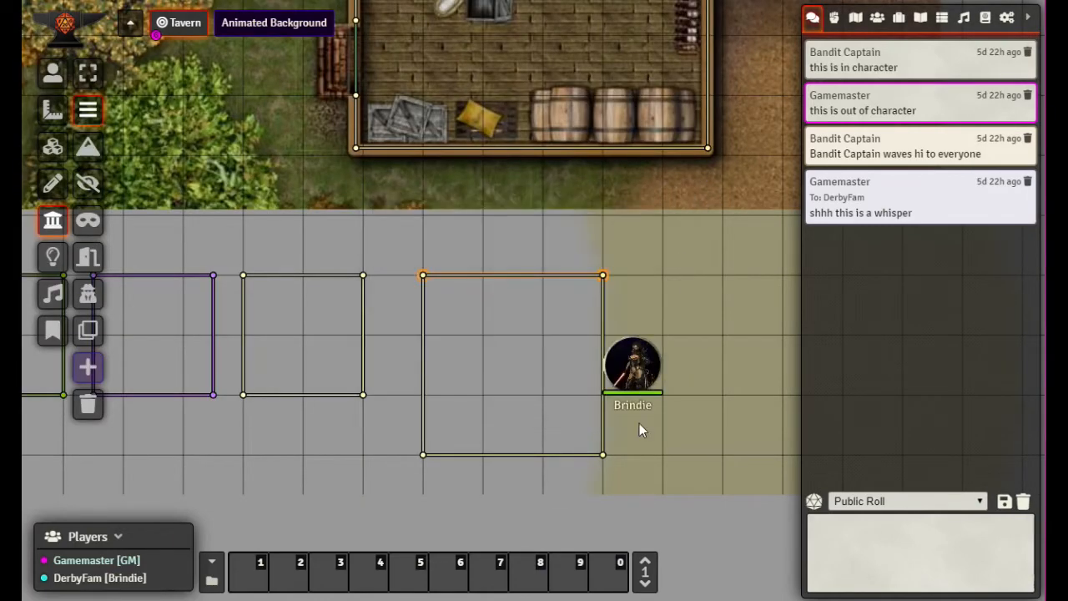
double_click(604, 455)
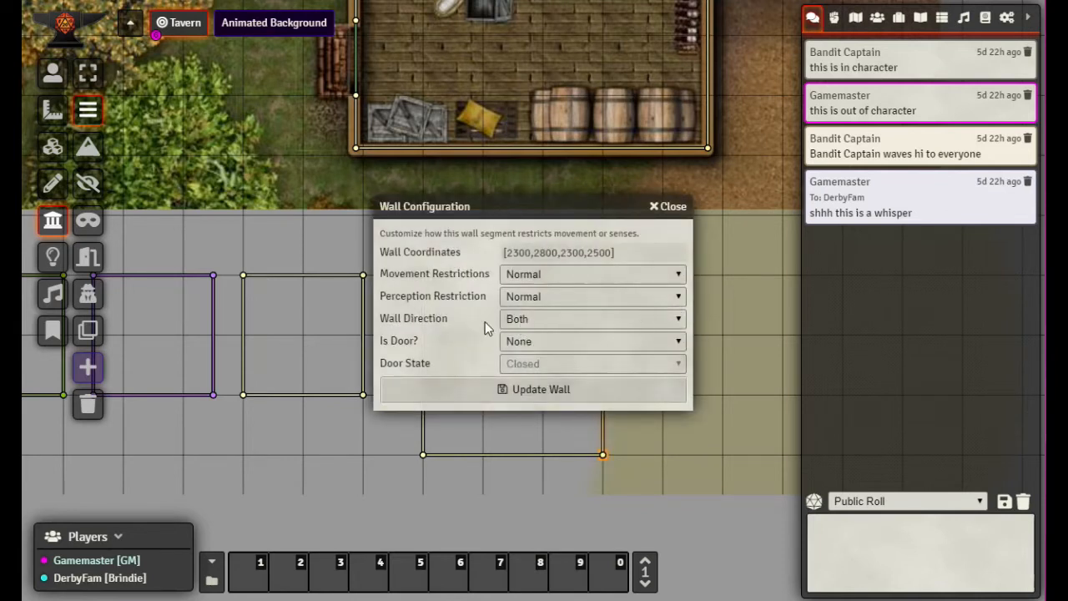
click(679, 318)
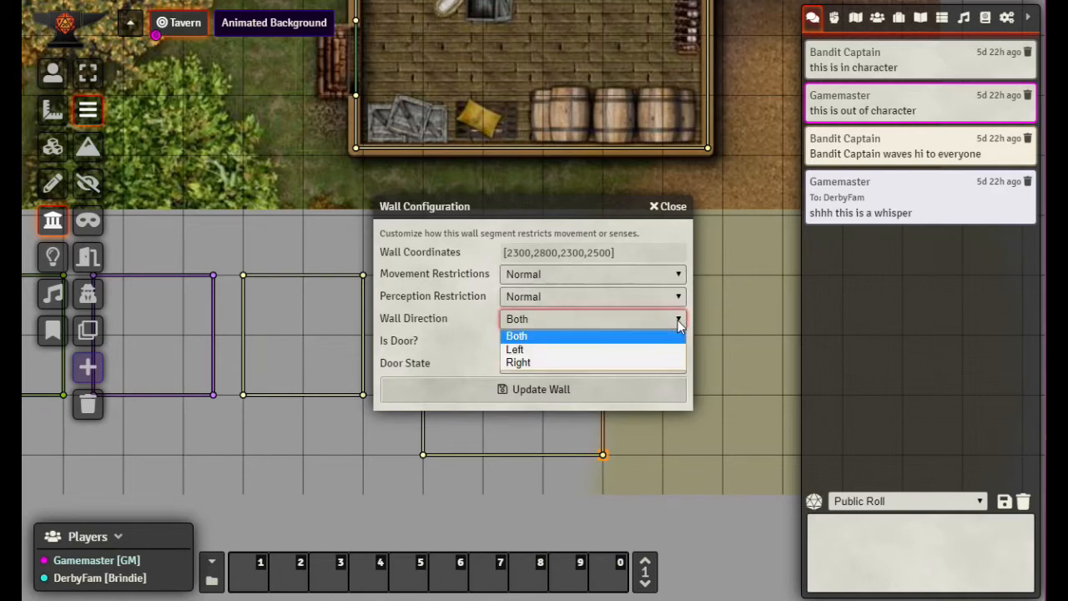
click(568, 351)
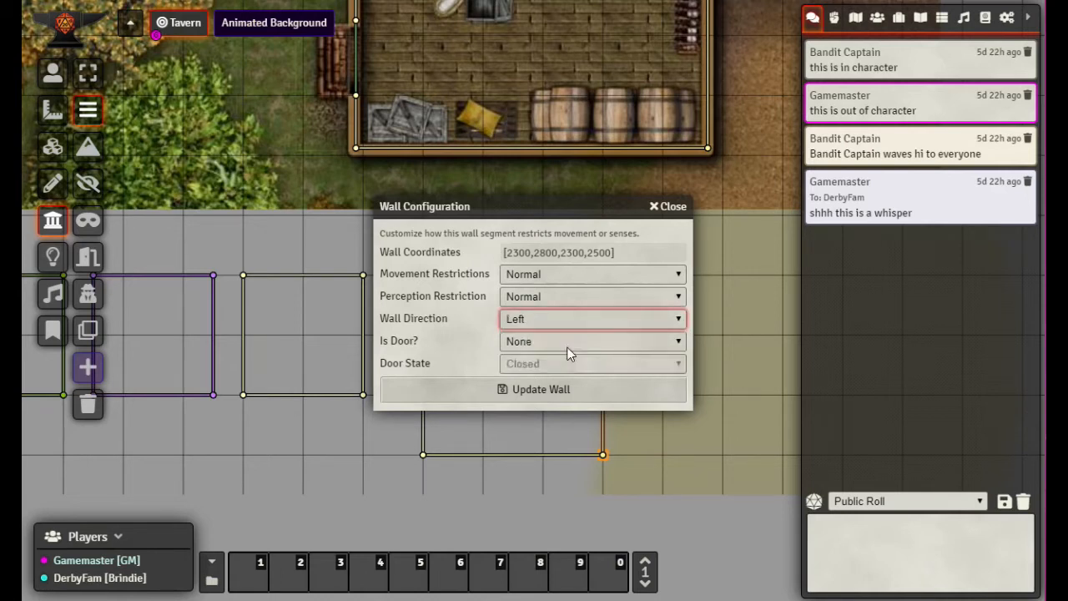
click(556, 390)
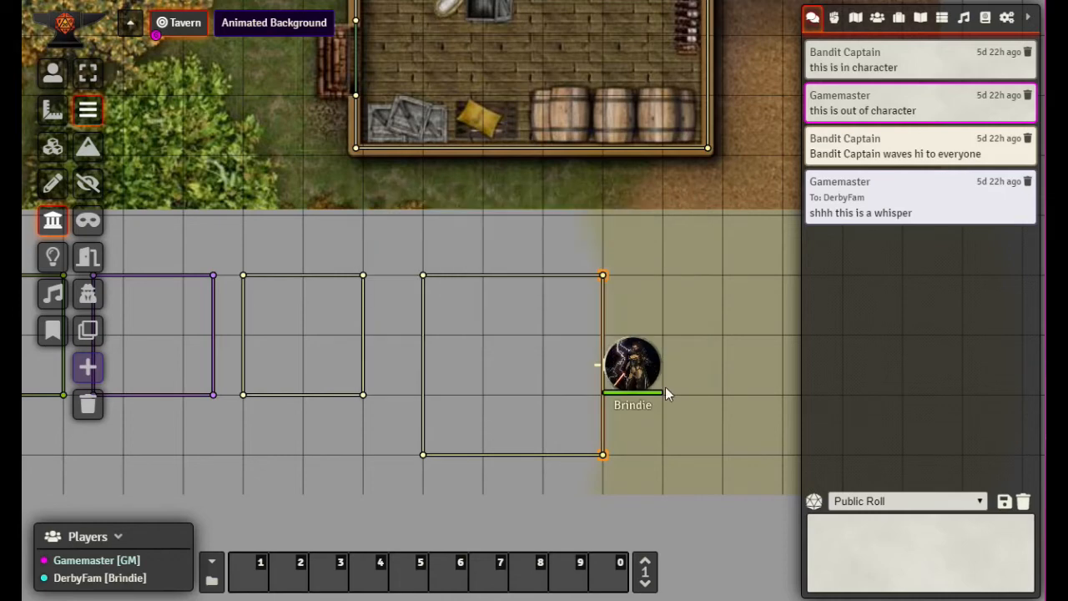
Step: Select Brindie's token and move it one cell diagonally northeast to check vision through the one-way wall
click(638, 367)
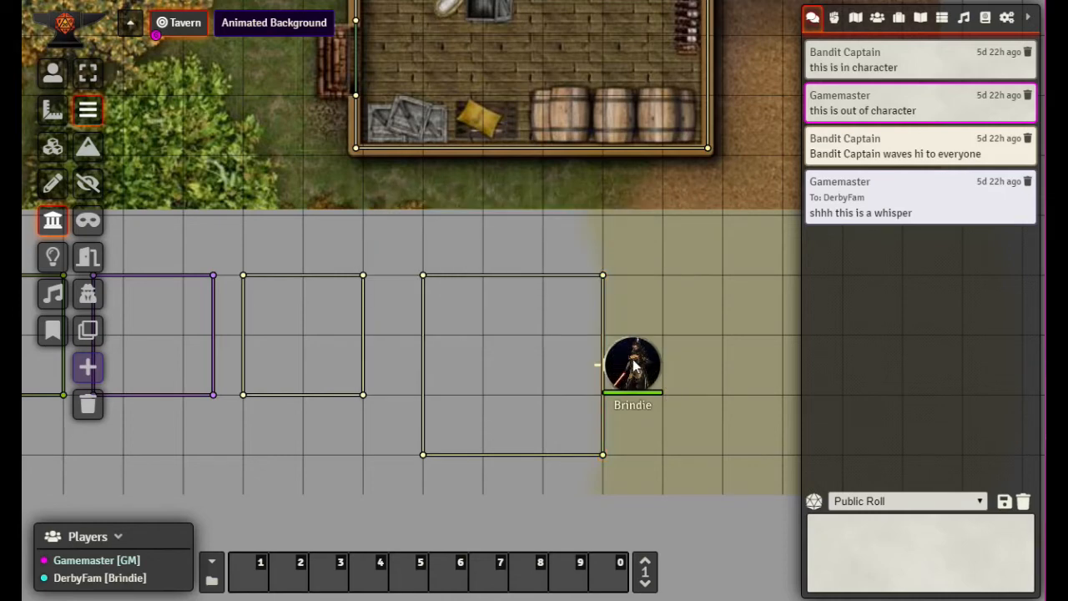
click(50, 74)
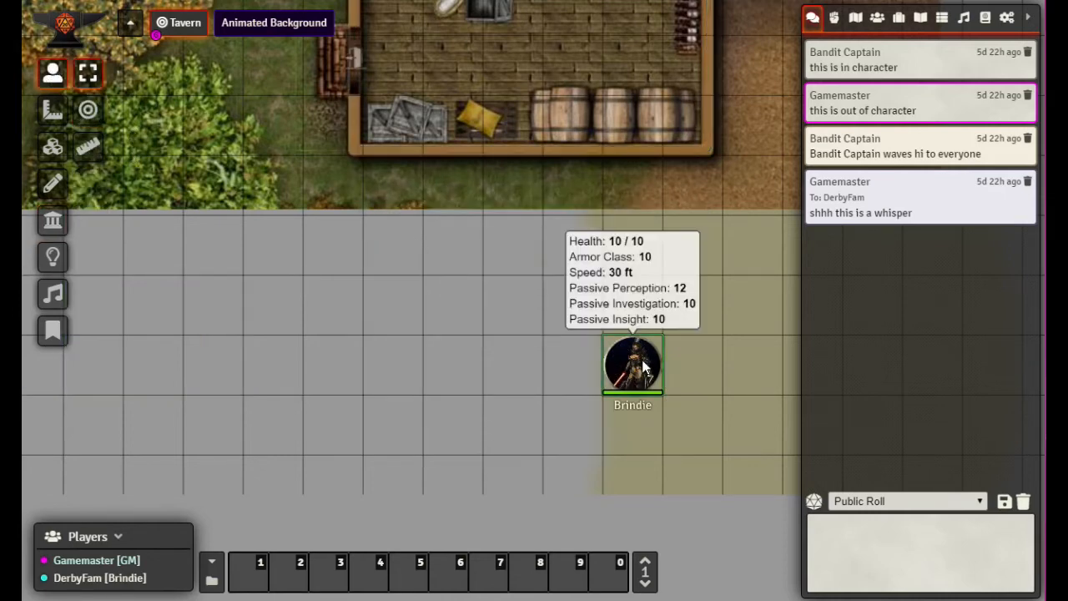
click(643, 367)
key(Up+Right)
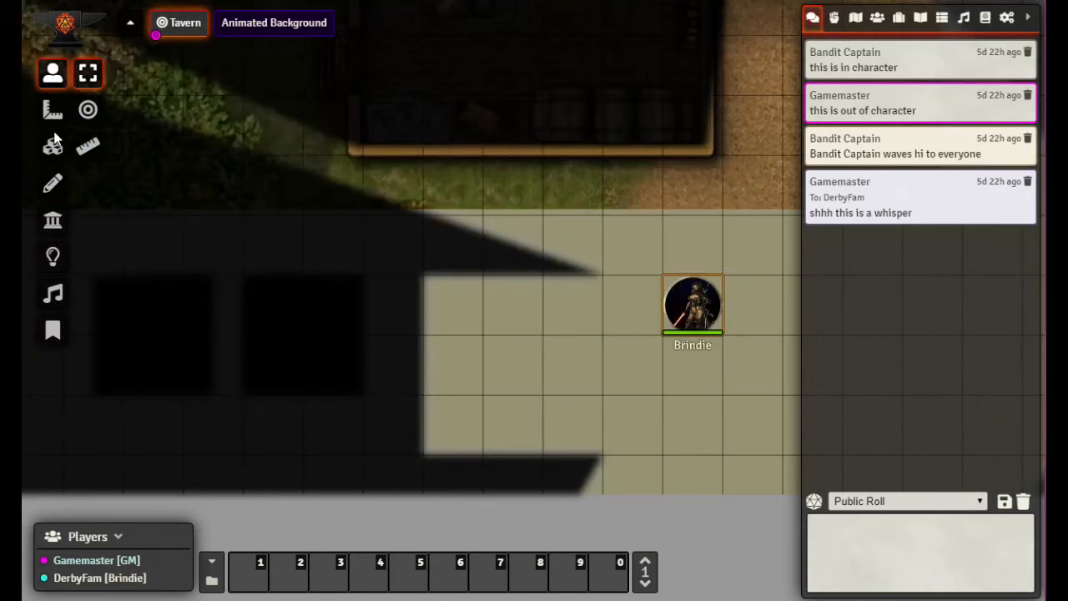
Step: Review the one-way wall's direction marker, and move Brindie's token inside the square room
click(53, 219)
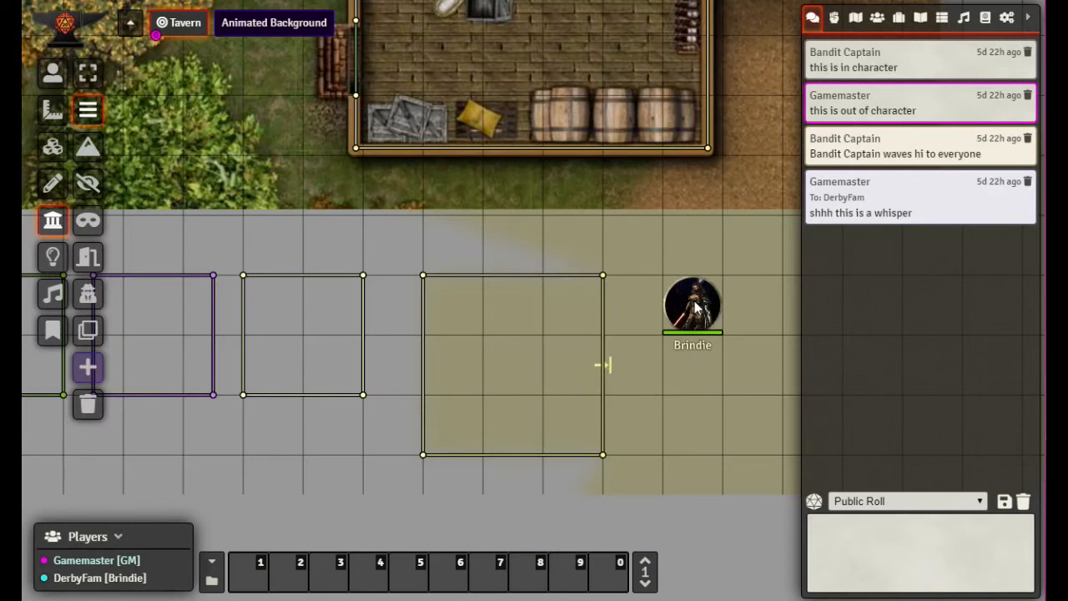
drag(663, 342, 630, 425)
click(52, 75)
drag(690, 305, 569, 346)
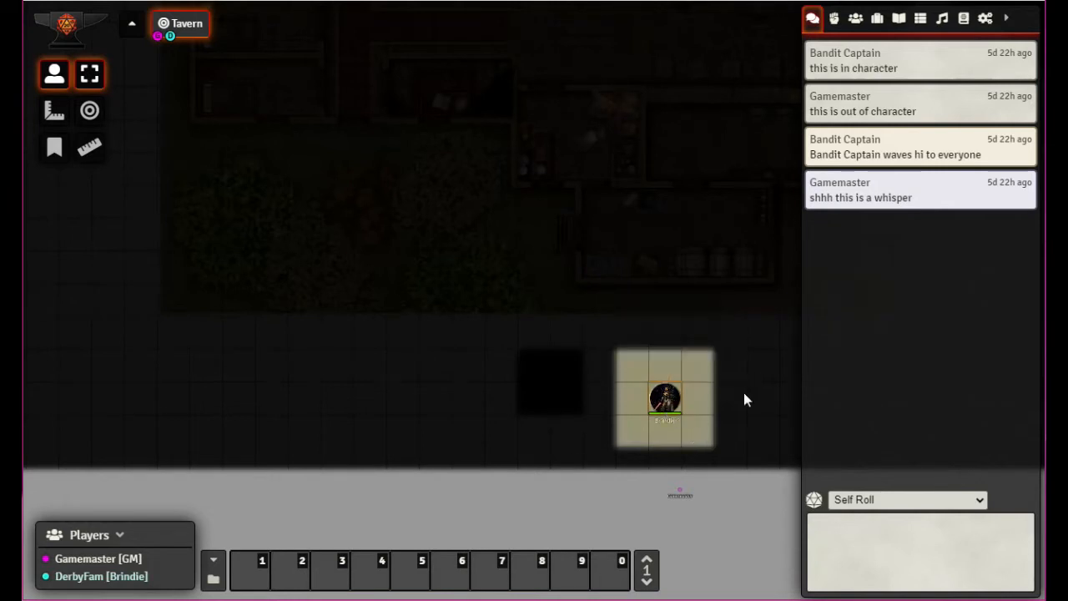
Step: In the player view, walk Brindie around inside the square room from its north side to its south wall
key(Up)
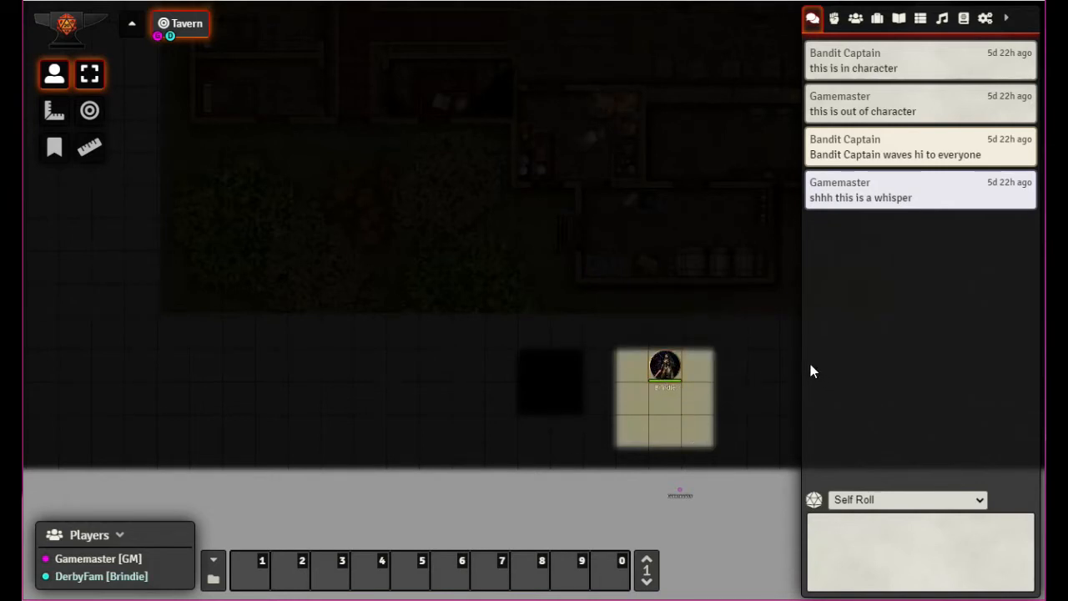
key(Left)
key(Down)
key(Down)
key(Right)
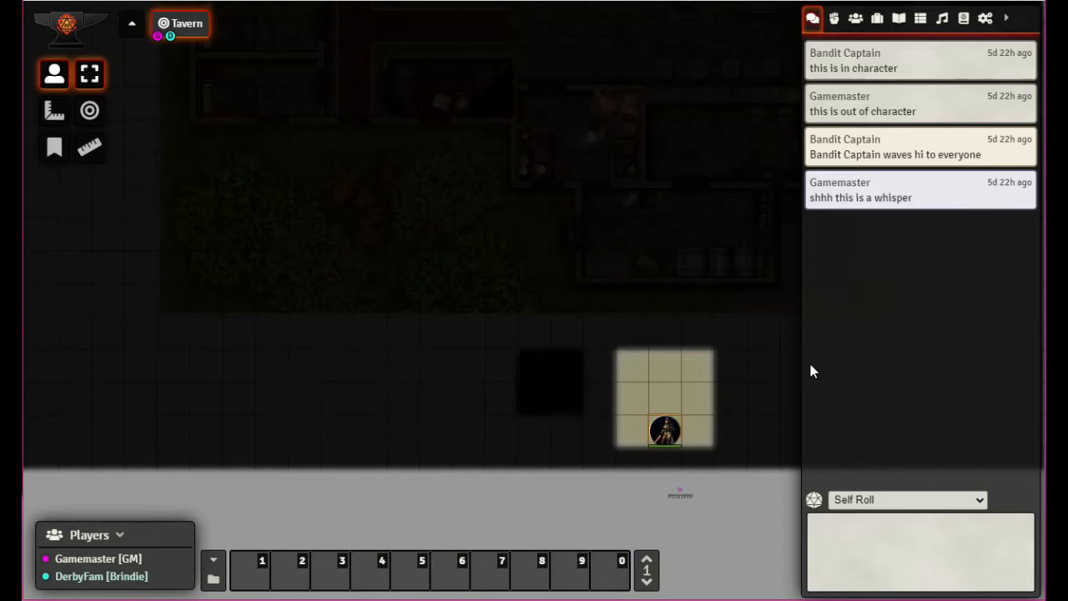
Step: Walk Brindie to the square room's east wall in the player view, and place her token outside that wall in the gamemaster view
key(Right)
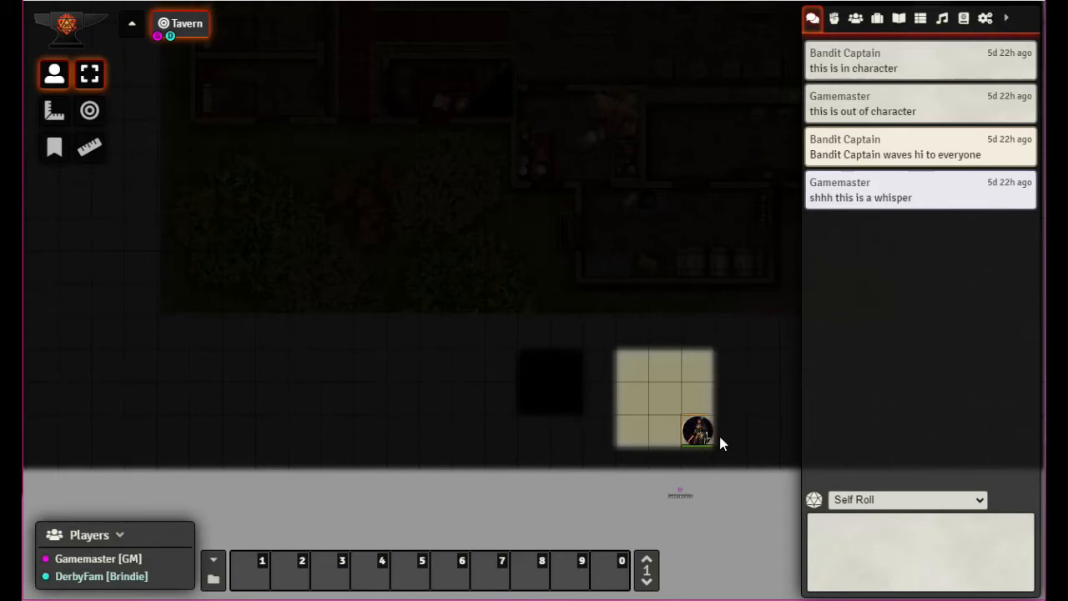
key(Up)
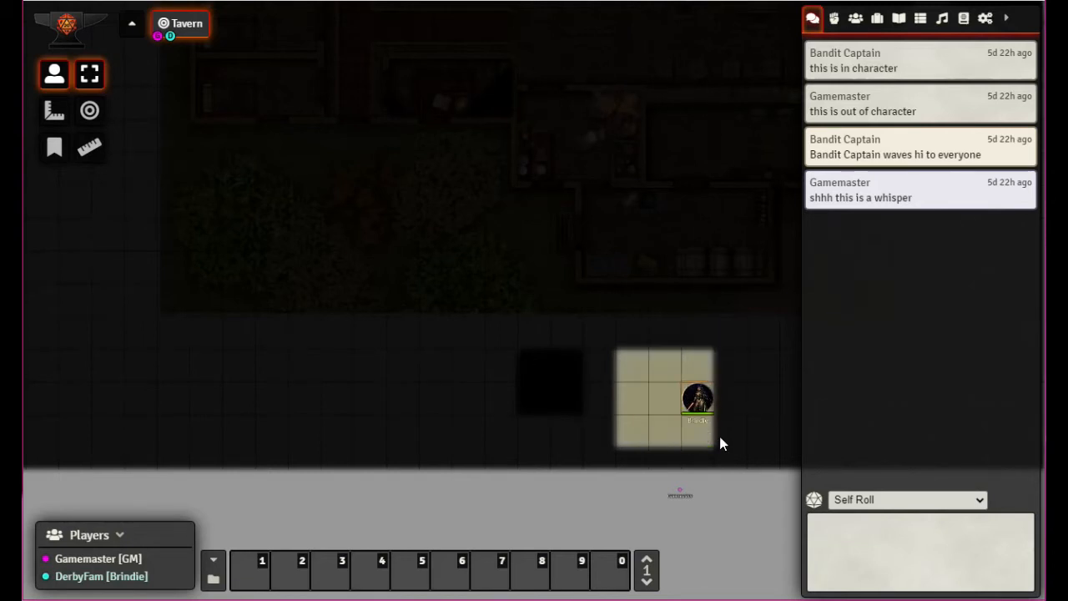
key(Left)
key(Right)
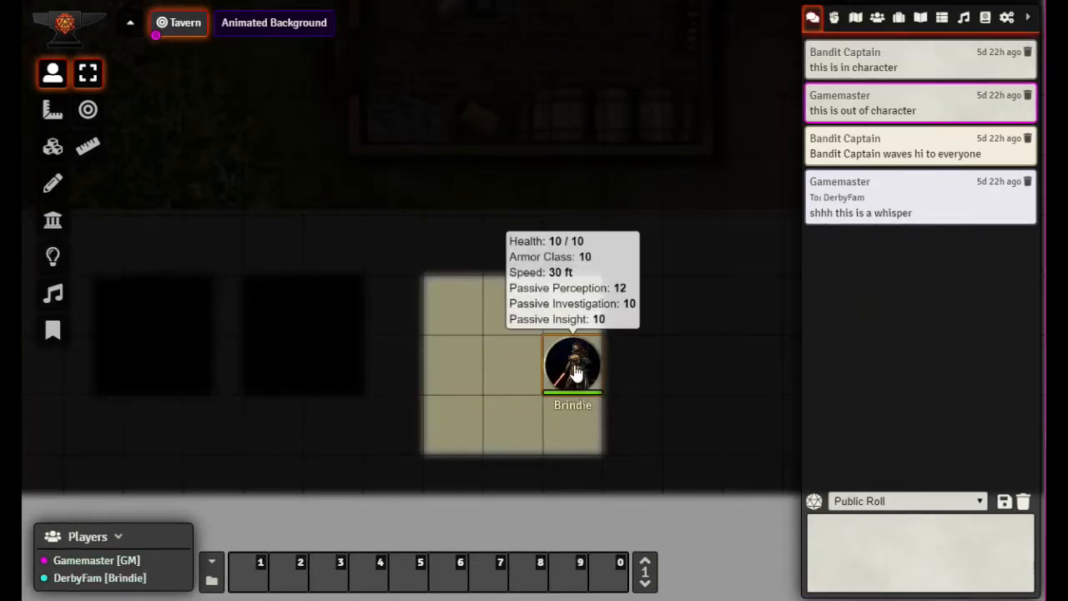
drag(571, 370, 656, 355)
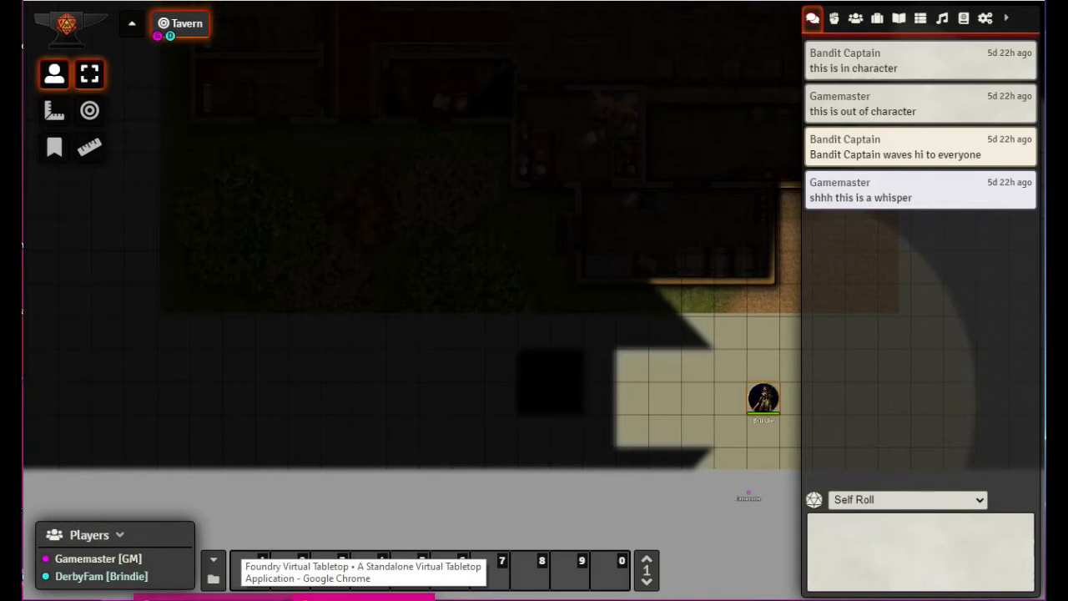
Step: In the player view, walk Brindie three cells west through the one-way wall to the square room's center
mouse_move(774, 400)
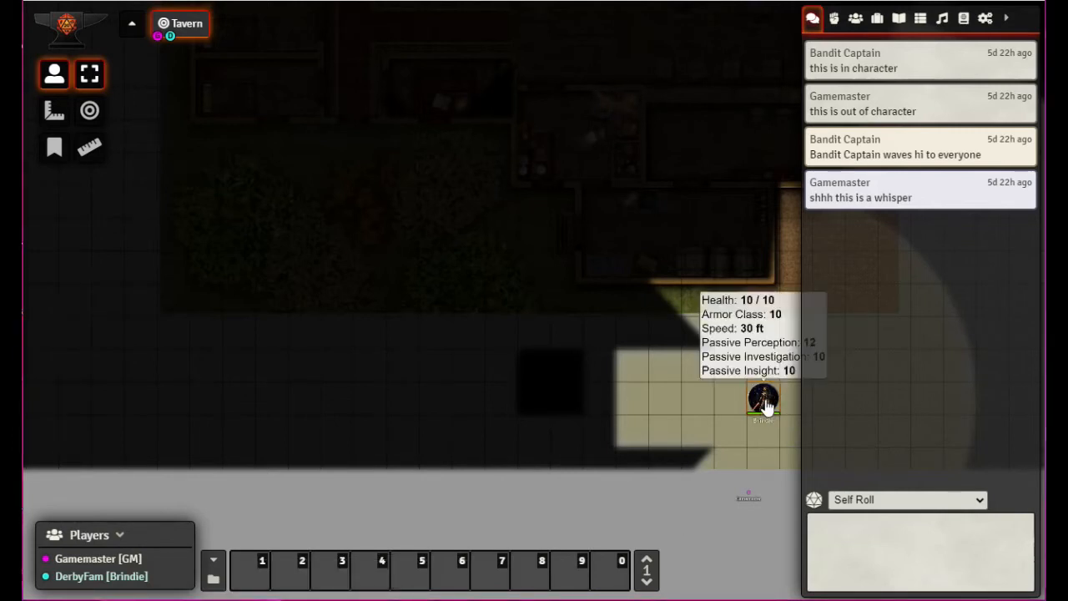
key(Left)
key(Left)
key(Left)
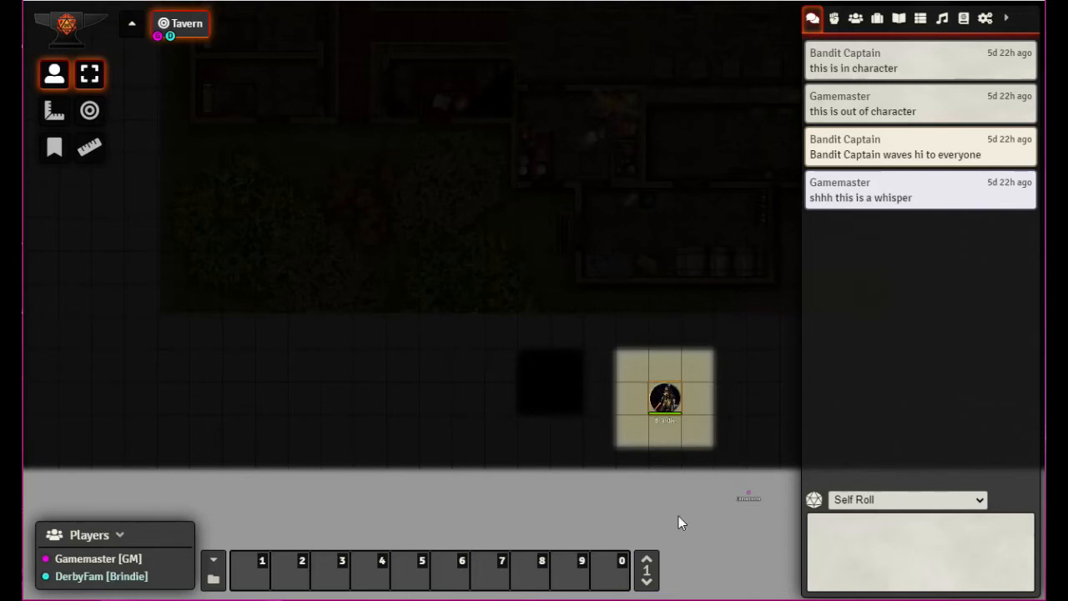
Step: Test the one-way wall from inside by walking Brindie around the square room, ending in its center cell
key(Right)
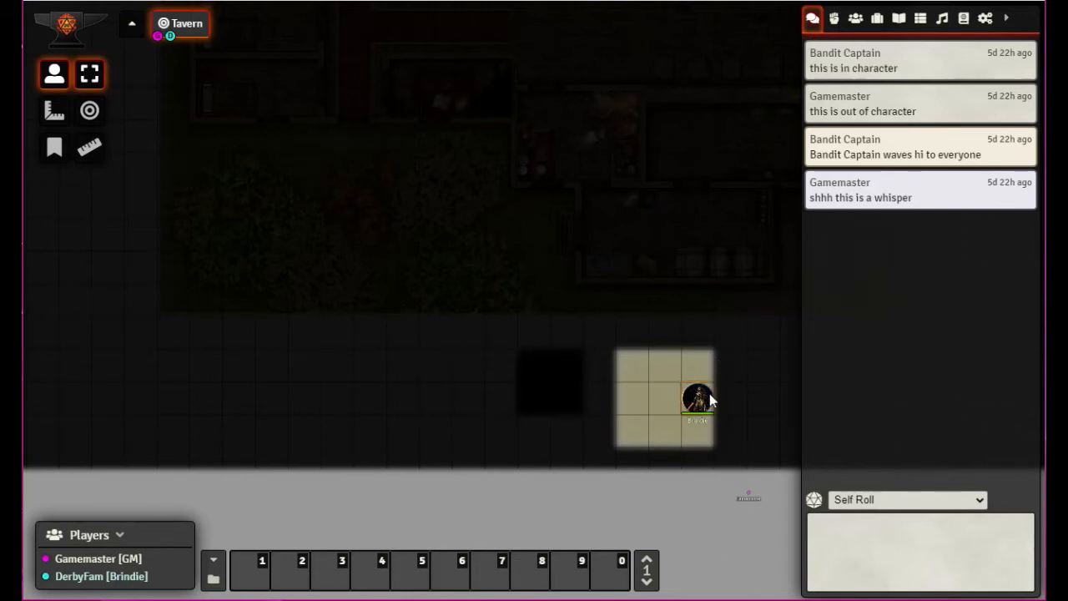
key(Left)
key(Left)
key(Up)
key(Right)
key(Down)
key(Down)
key(Up)
key(Up)
key(Left)
key(Down)
key(Right)
key(Right)
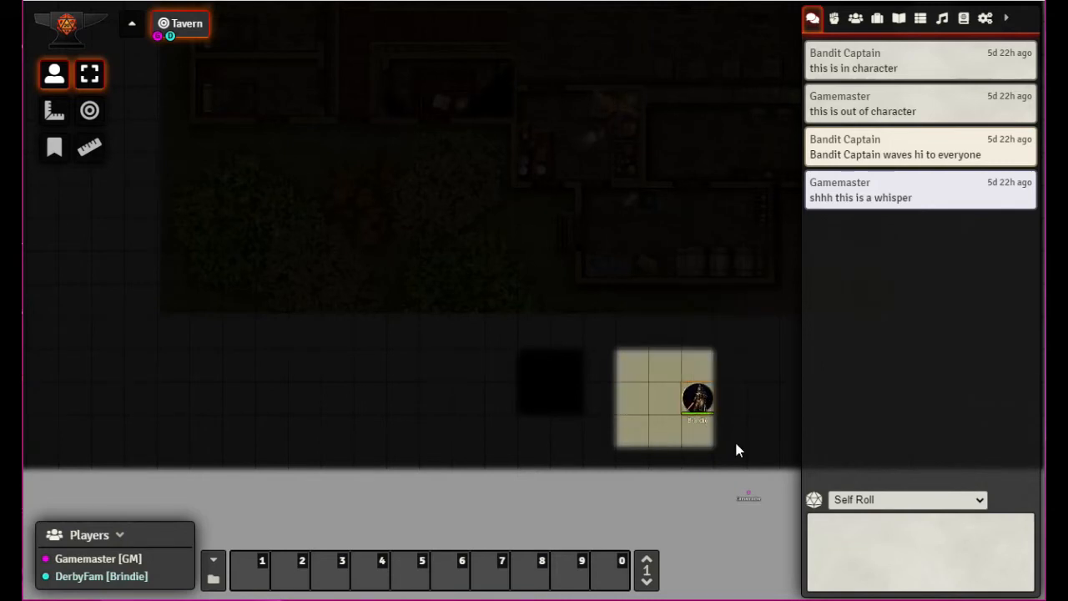
key(Left)
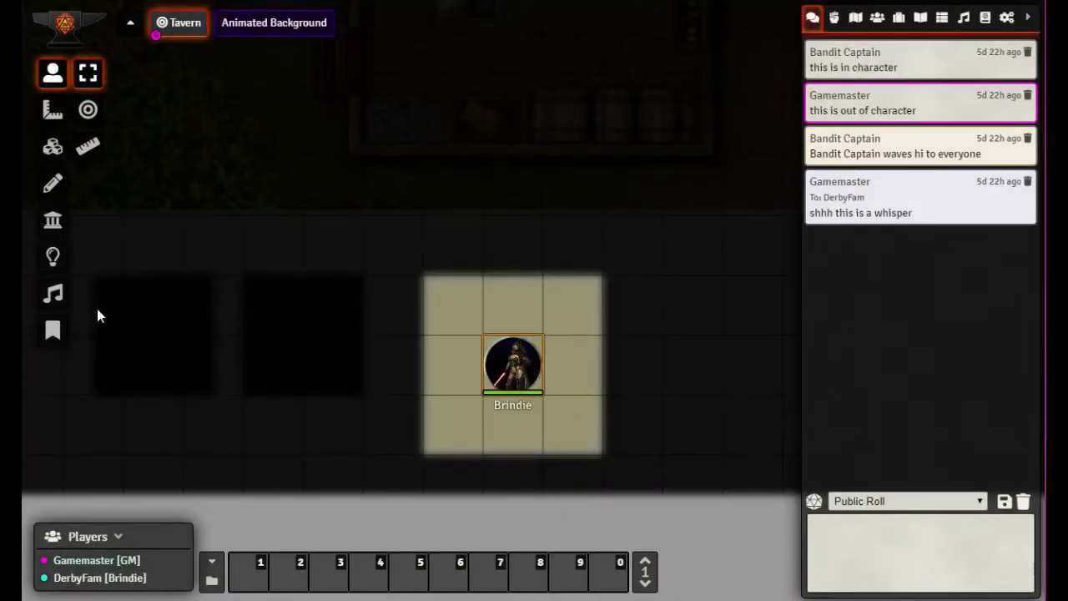
Step: In the gamemaster view, check the wall layout and move Brindie's token three cells east, outside the square room's one-way wall
click(53, 220)
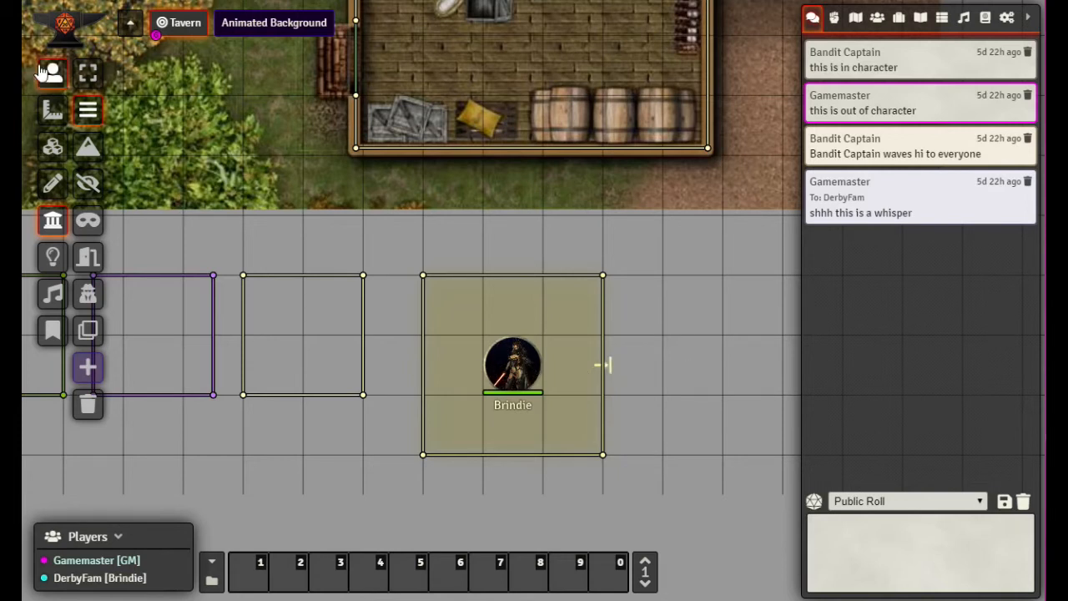
click(88, 73)
drag(690, 365, 683, 392)
click(53, 72)
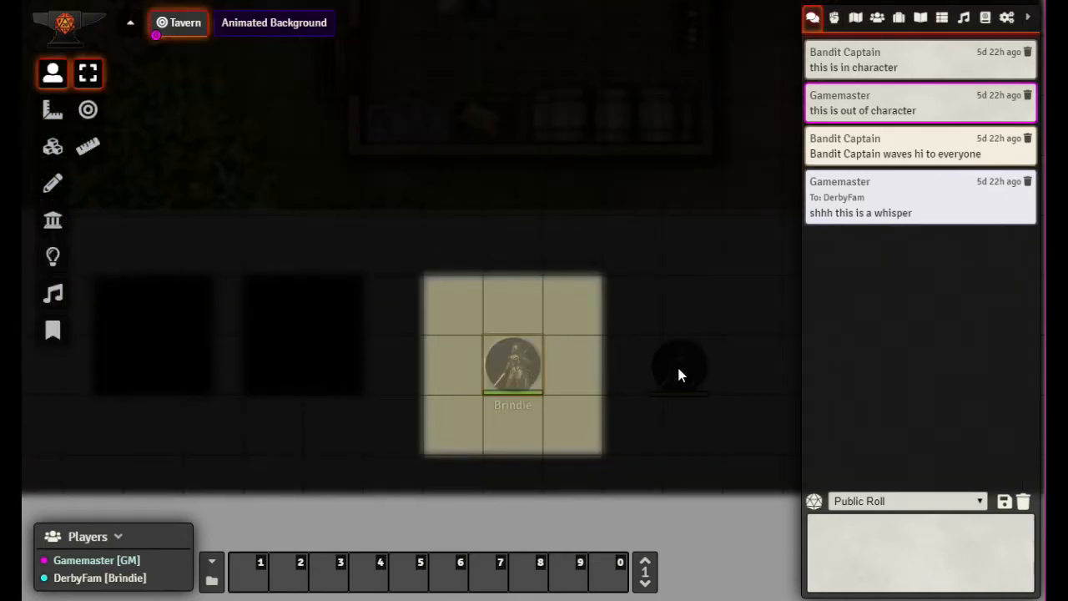
drag(679, 374, 680, 373)
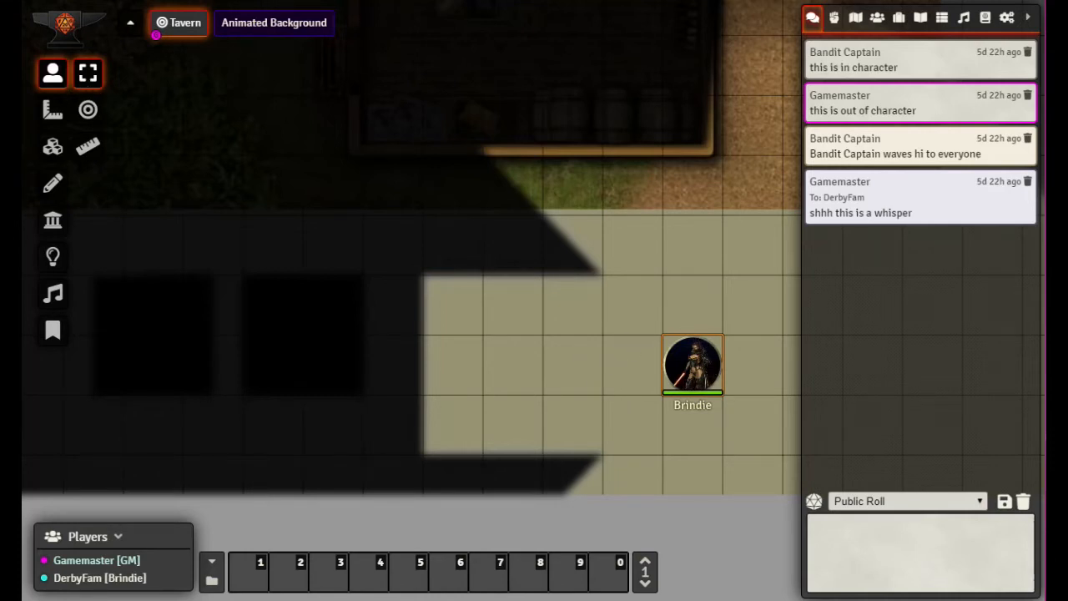
Step: Turn the square room's one-way east wall into a regular door and update the wall
click(53, 232)
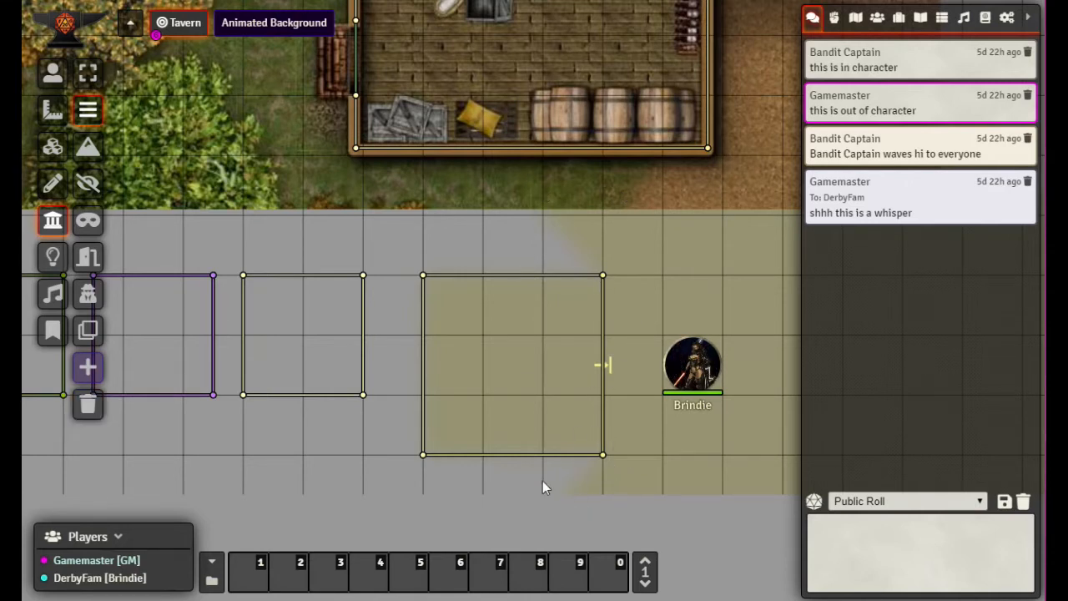
double_click(603, 280)
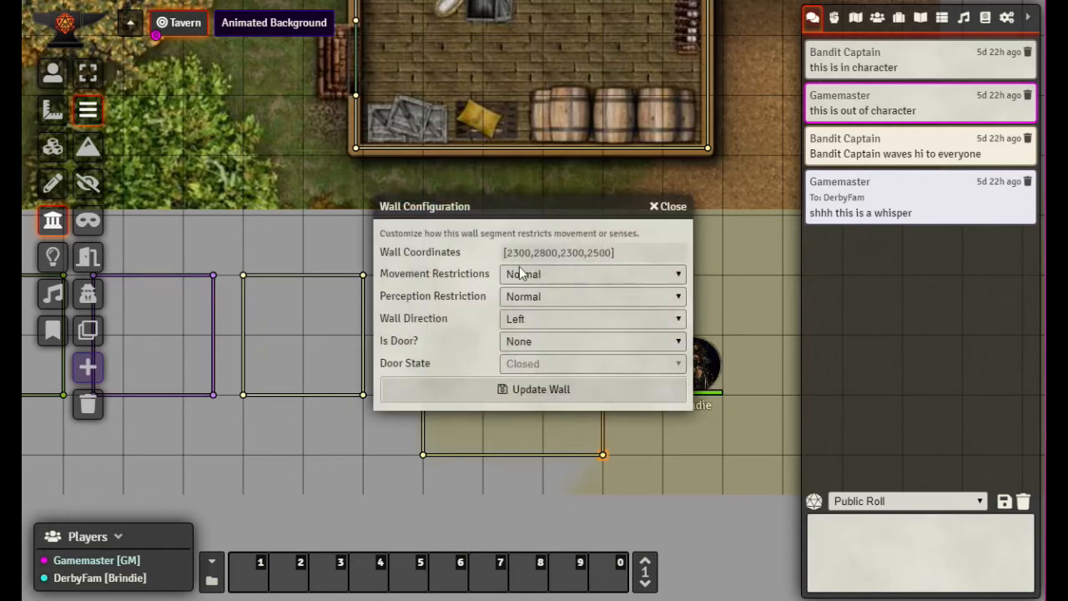
click(676, 342)
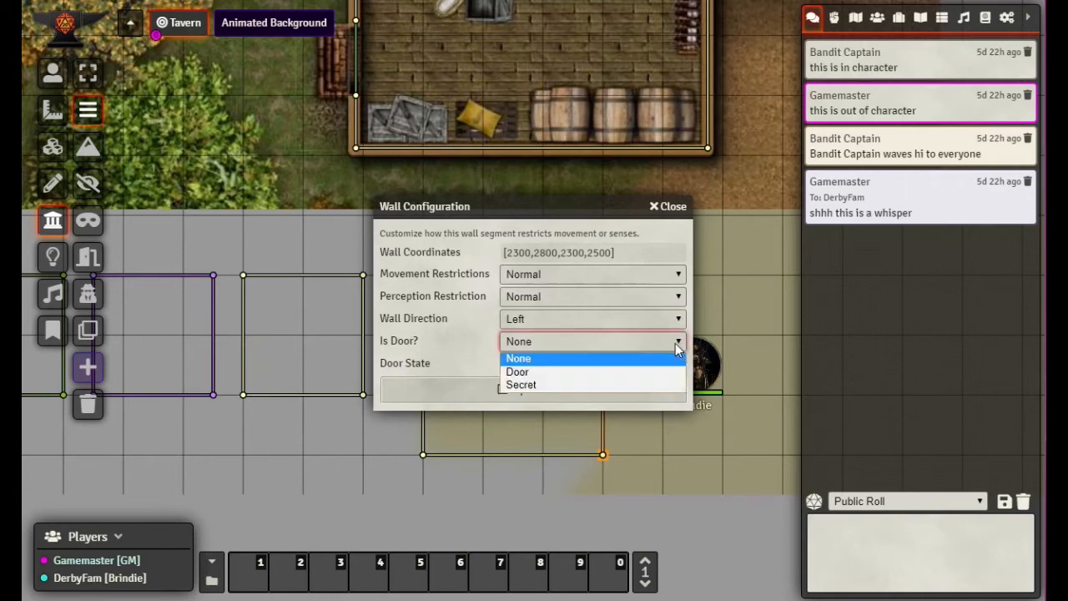
click(629, 368)
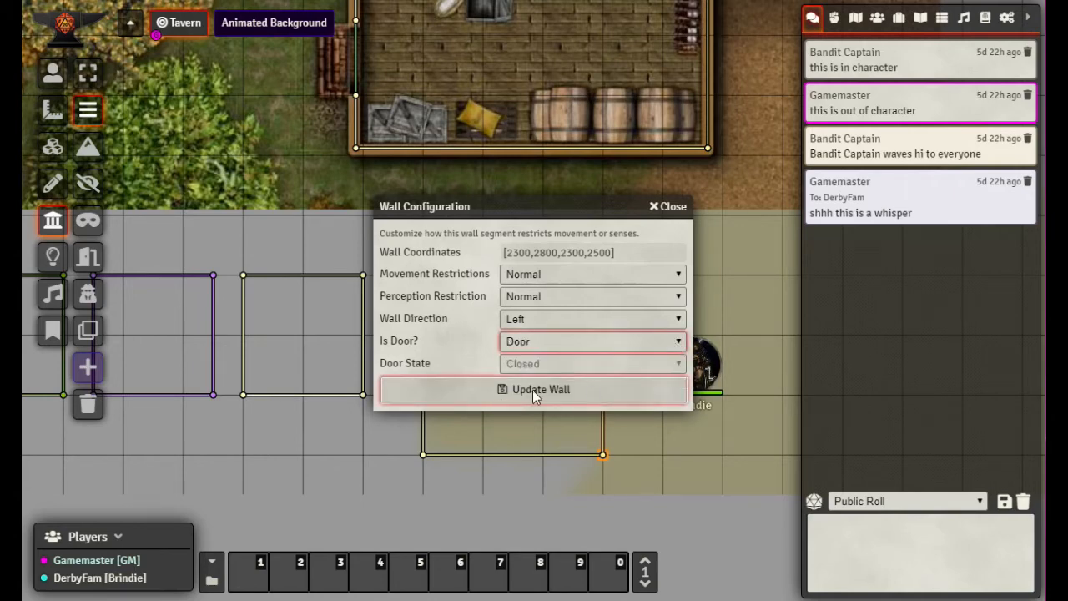
click(533, 389)
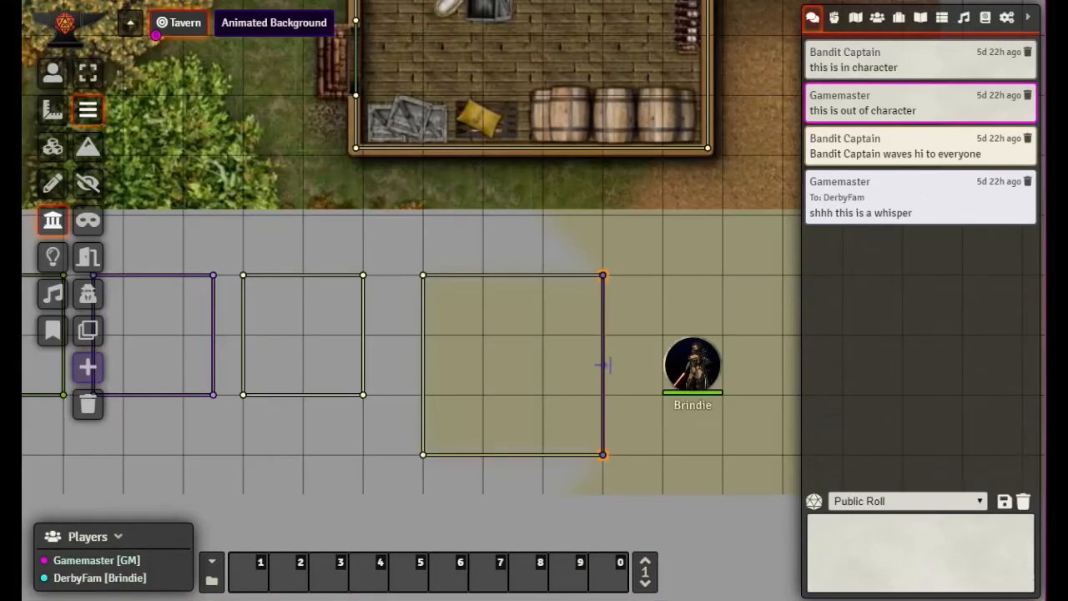
key(Escape)
Step: Review the east door's door state, door type, perception and movement restriction options, and close its configuration without updating it
double_click(603, 276)
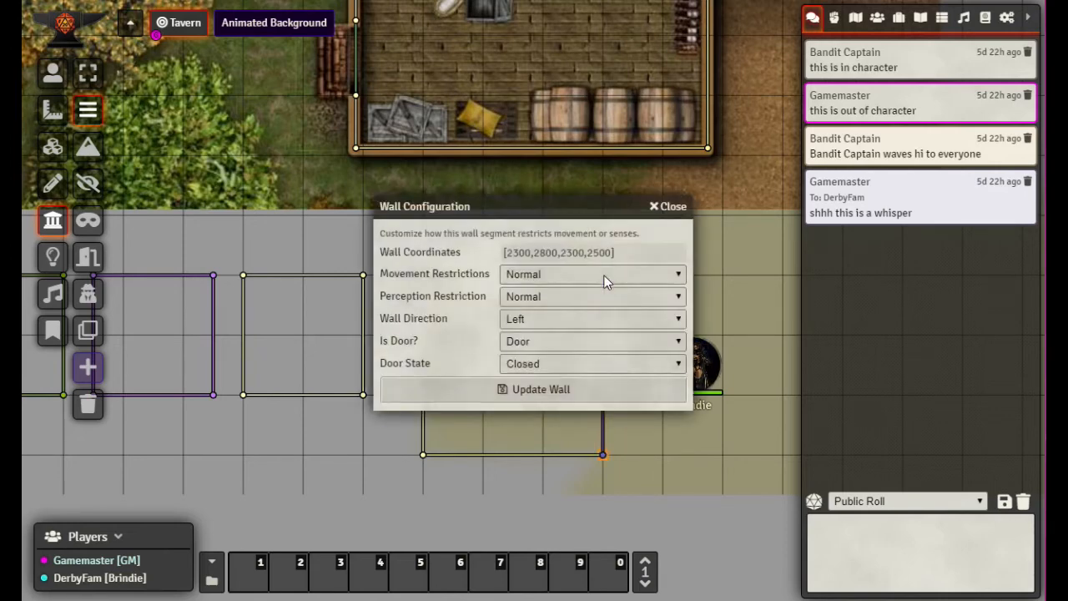
click(680, 367)
click(584, 379)
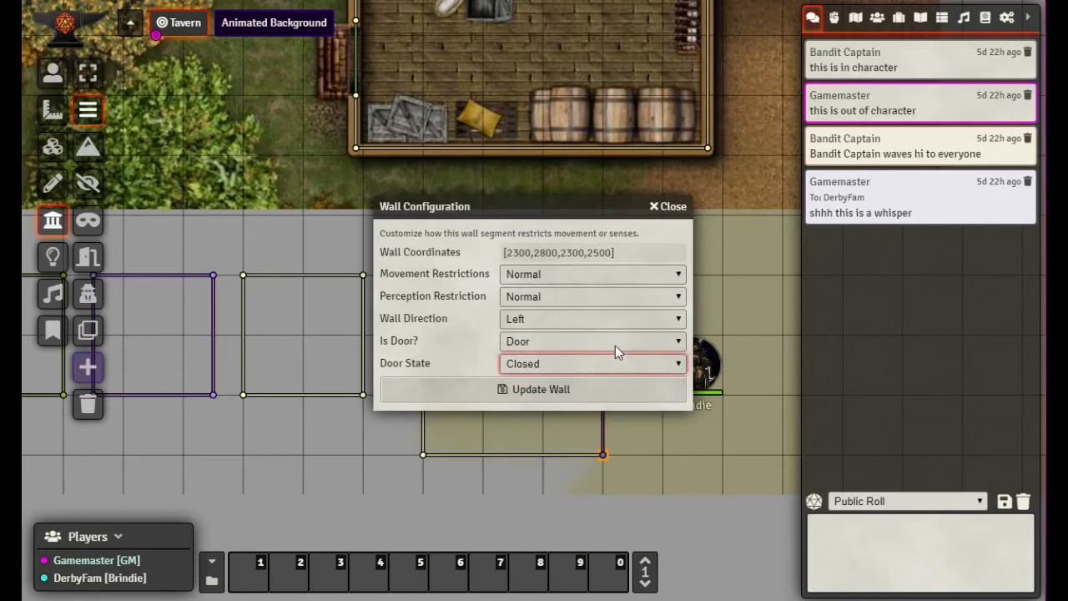
click(673, 343)
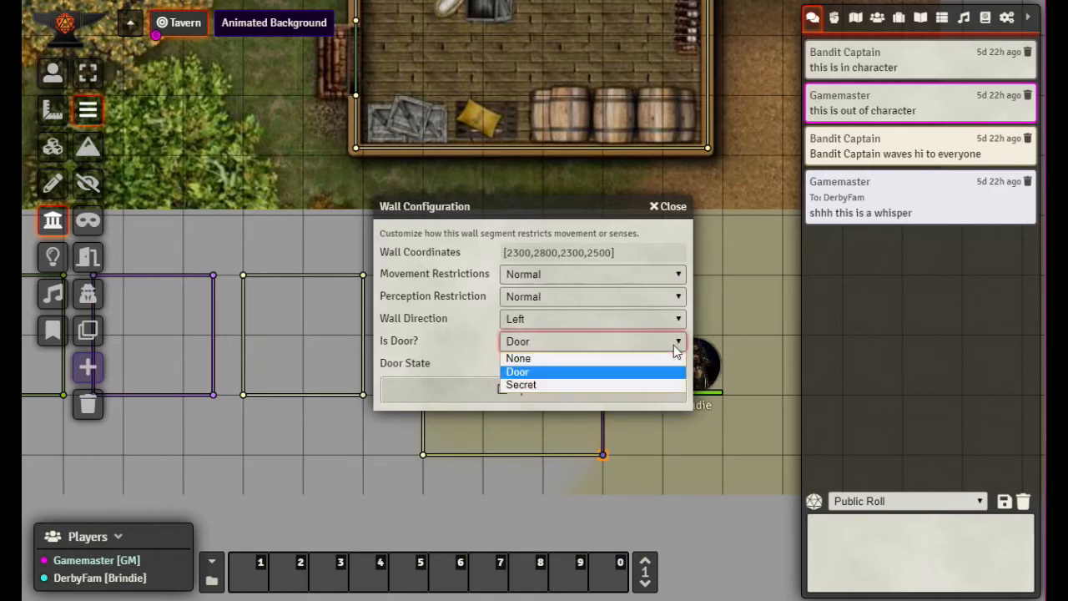
click(535, 358)
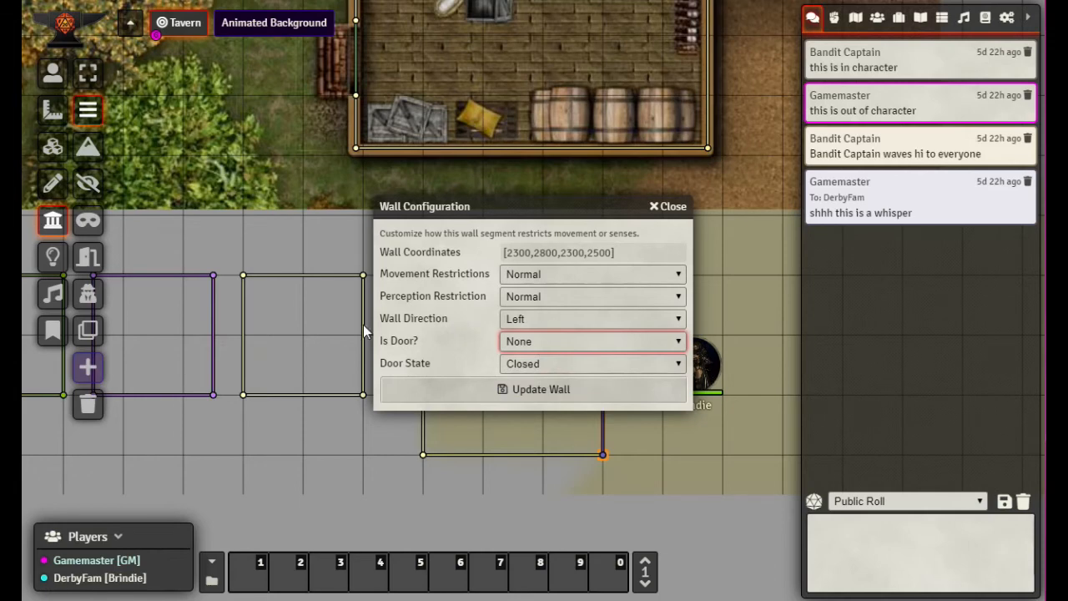
click(653, 297)
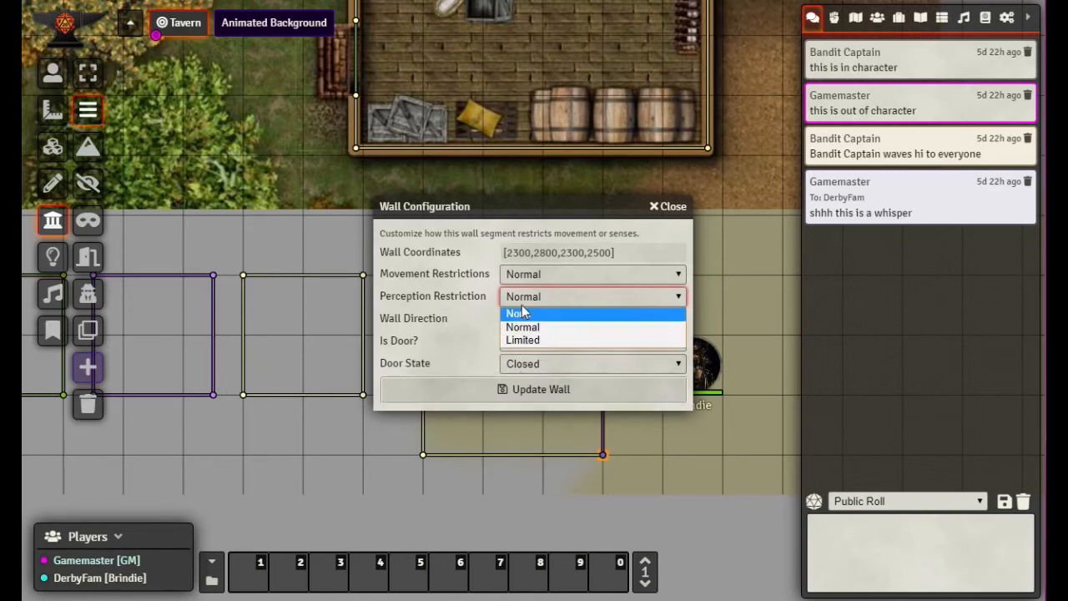
click(652, 278)
click(651, 275)
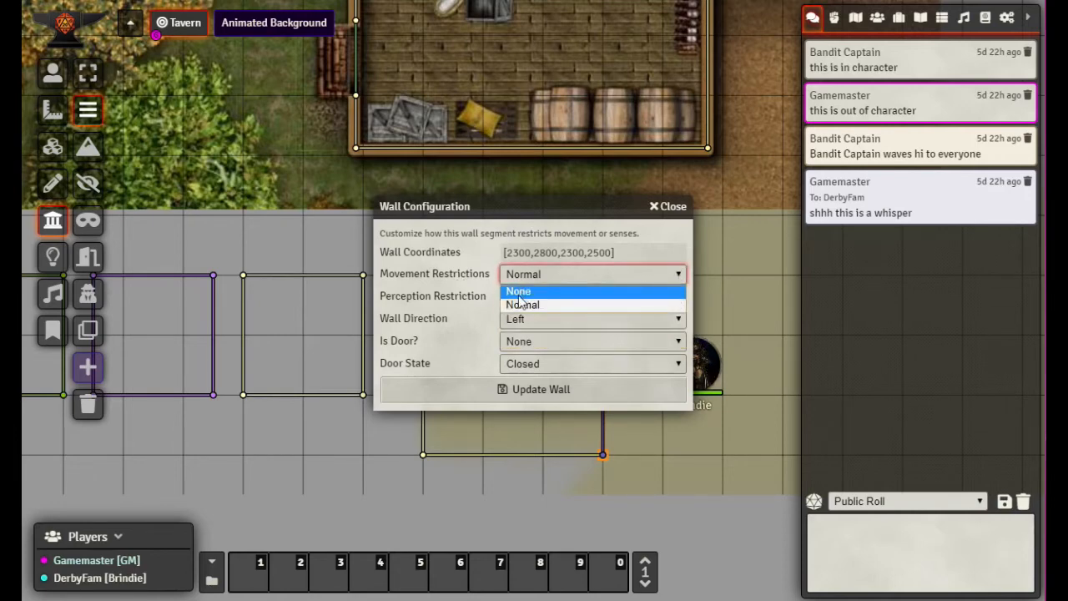
click(674, 207)
click(674, 206)
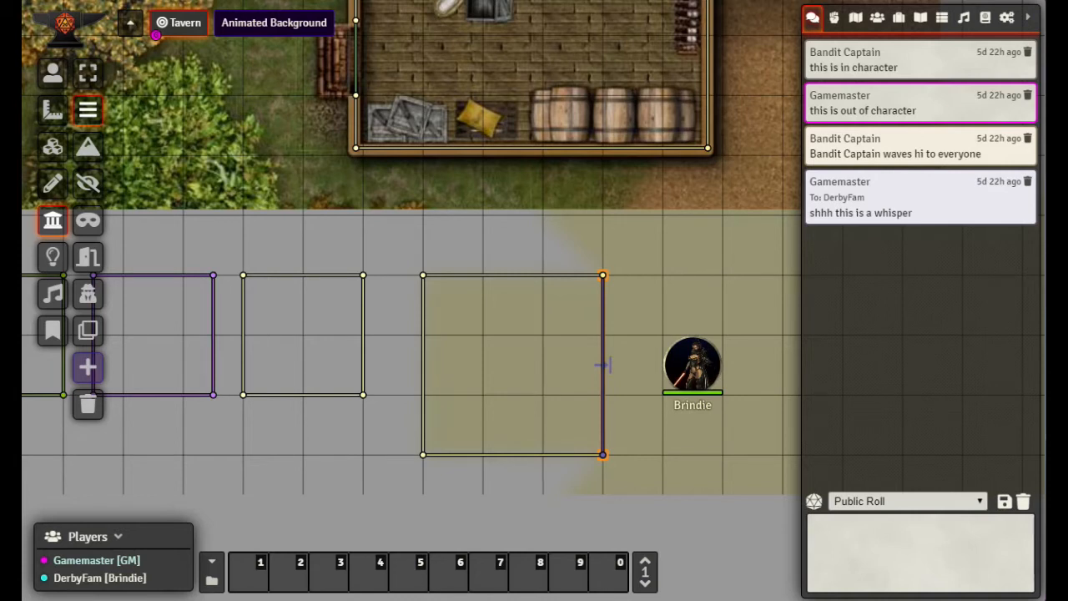
Step: Check the door marker in the lighting and basic controls, and transition the Tavern scene to darkness
click(51, 260)
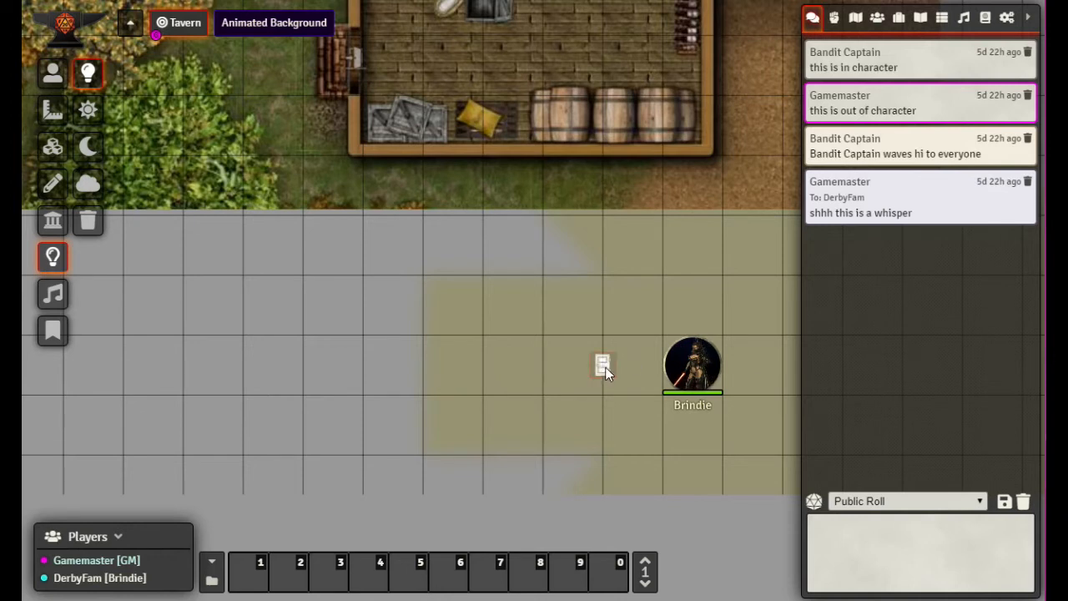
click(52, 77)
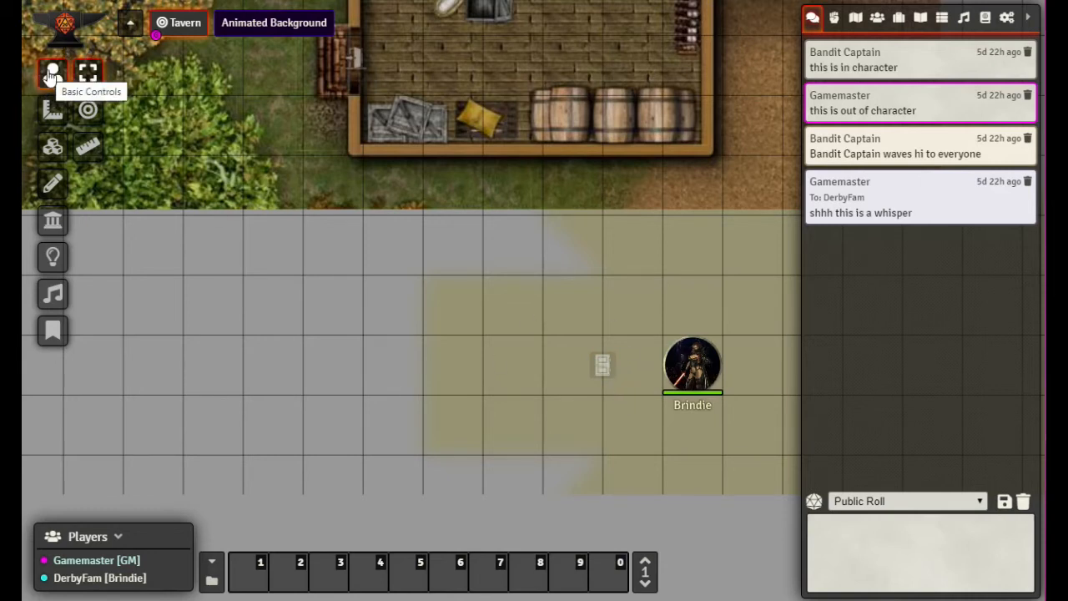
click(52, 257)
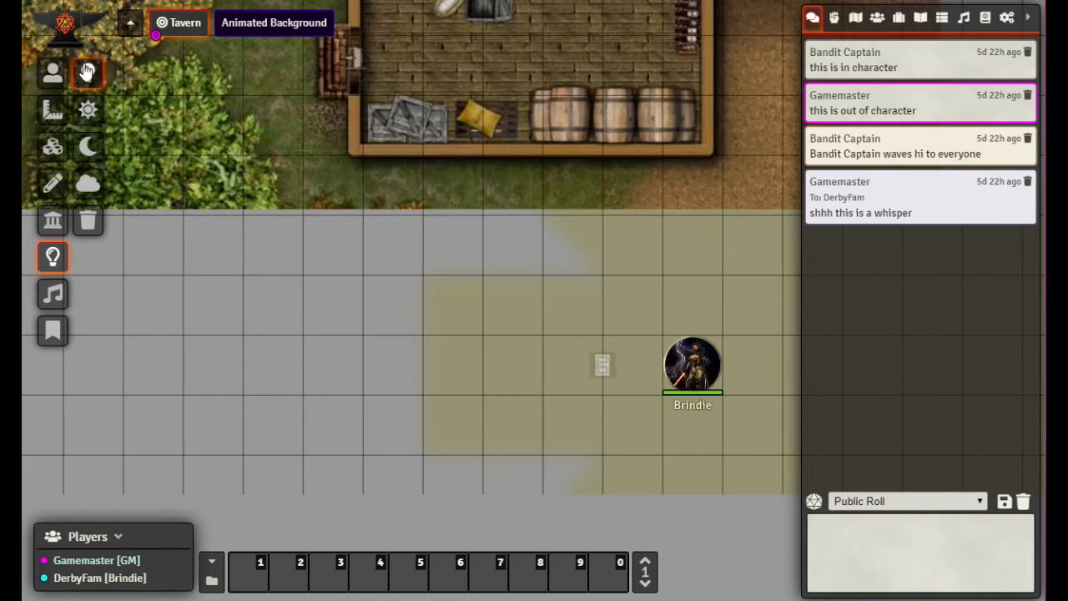
click(88, 147)
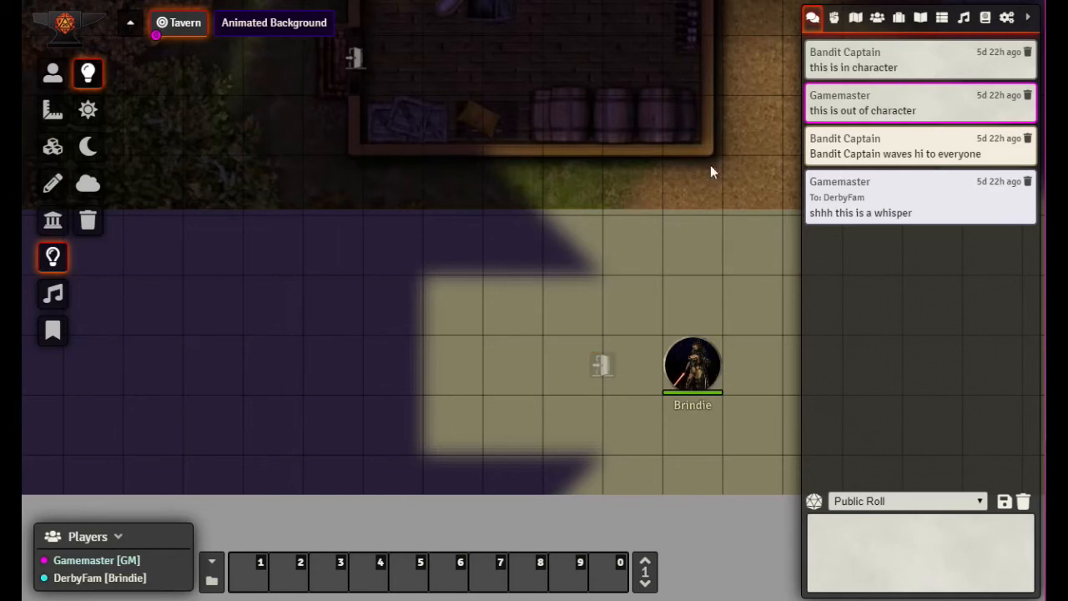
Step: Examine the light source configurations of the northeast table light and the fireplace light in the tavern's main room
scroll(714, 305, down, 3)
scroll(705, 314, down, 2)
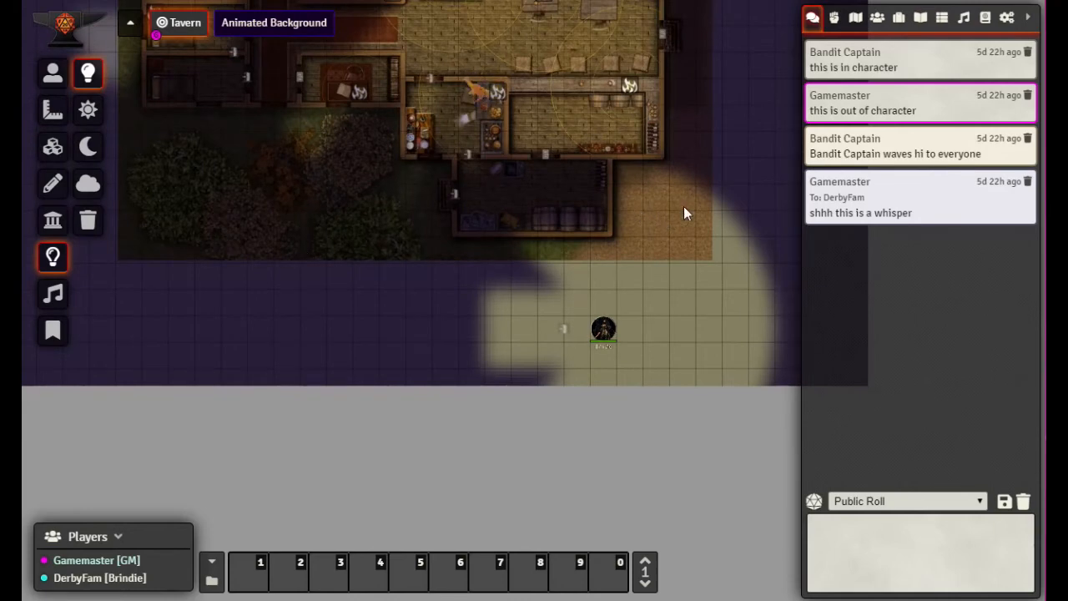
drag(659, 215, 695, 488)
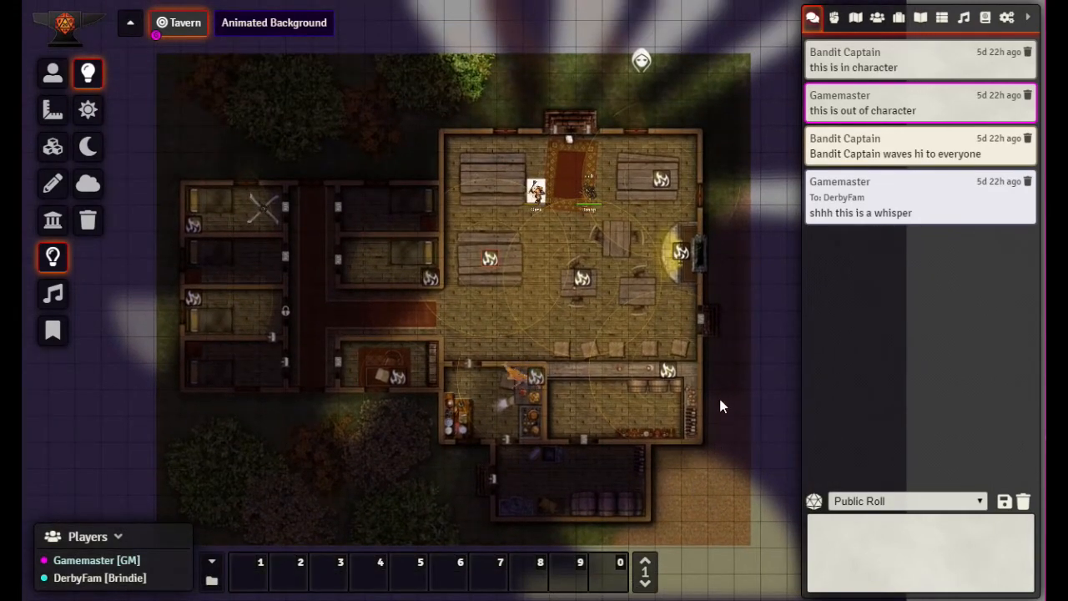
scroll(722, 406, up, 5)
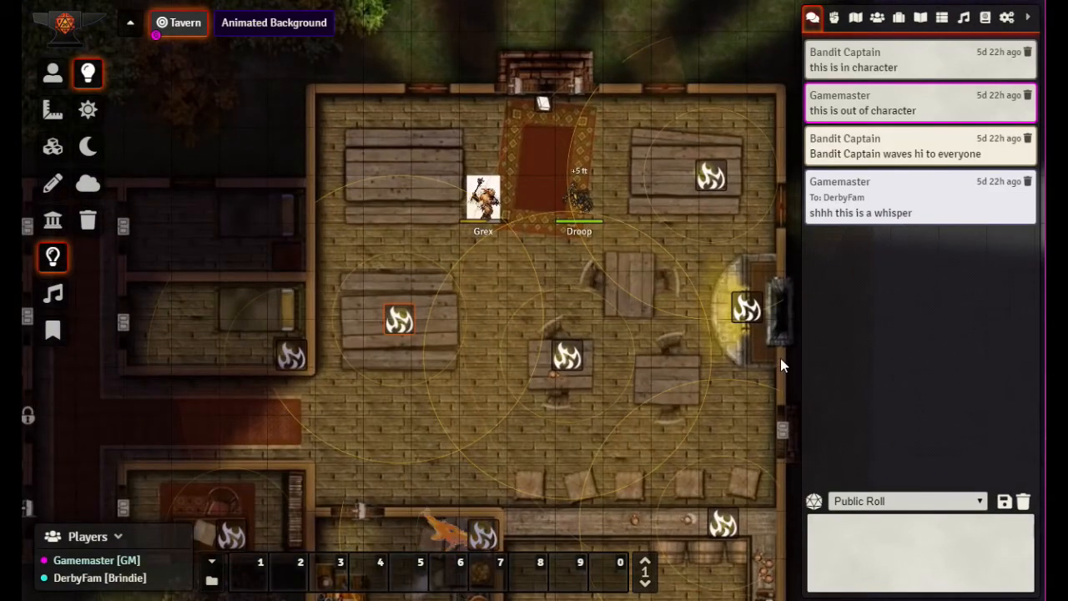
drag(780, 358, 646, 286)
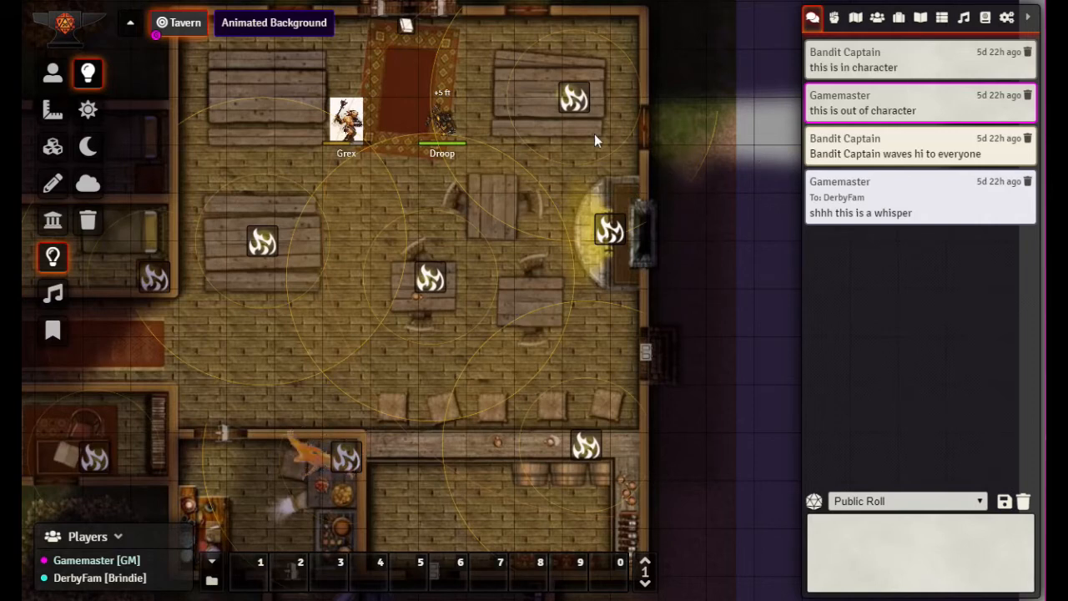
double_click(571, 98)
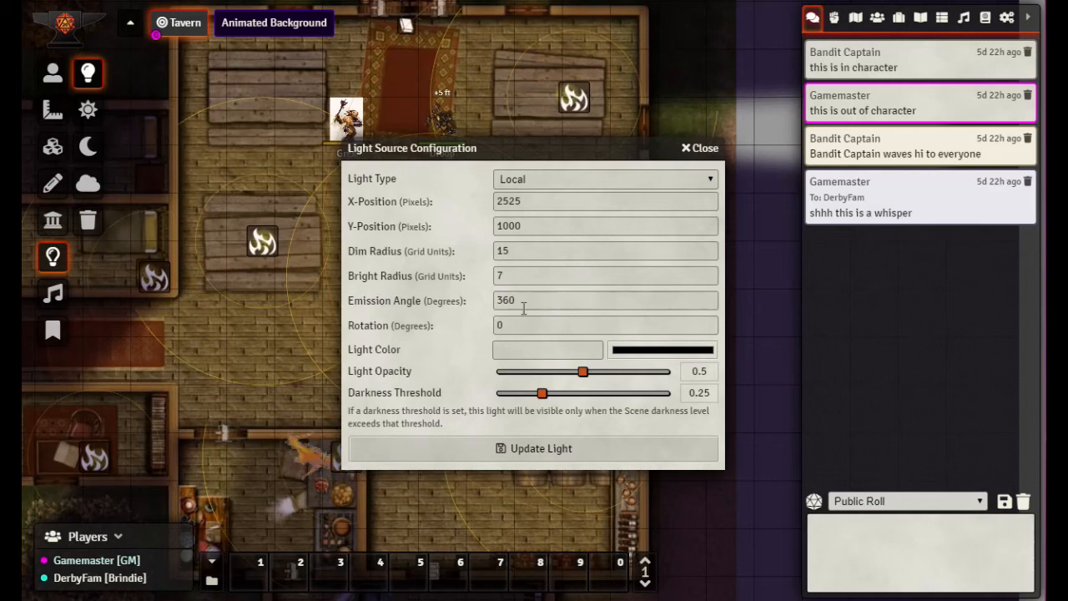
click(694, 151)
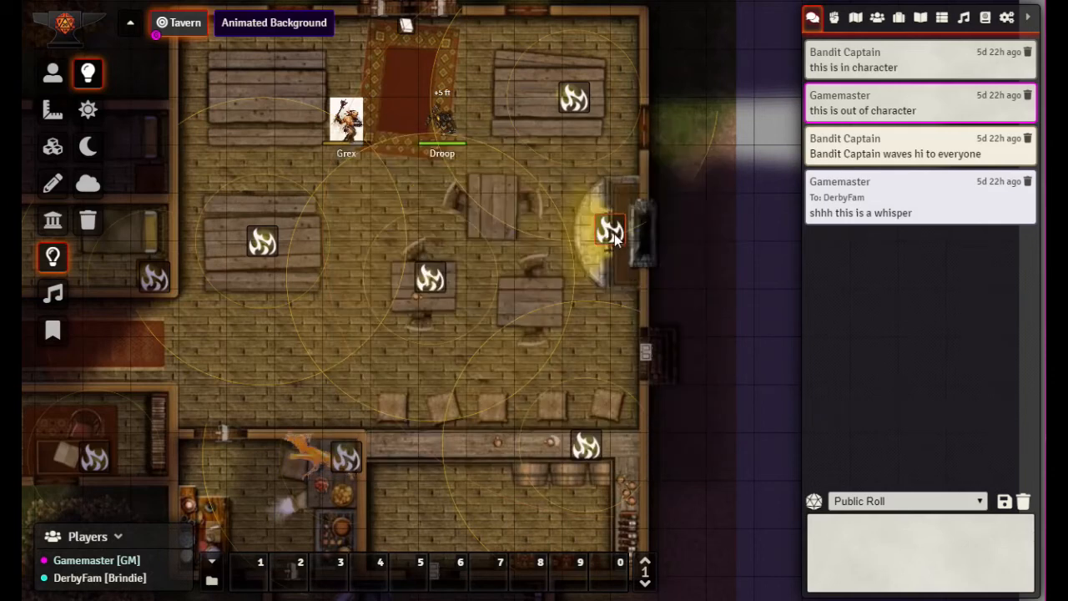
double_click(618, 231)
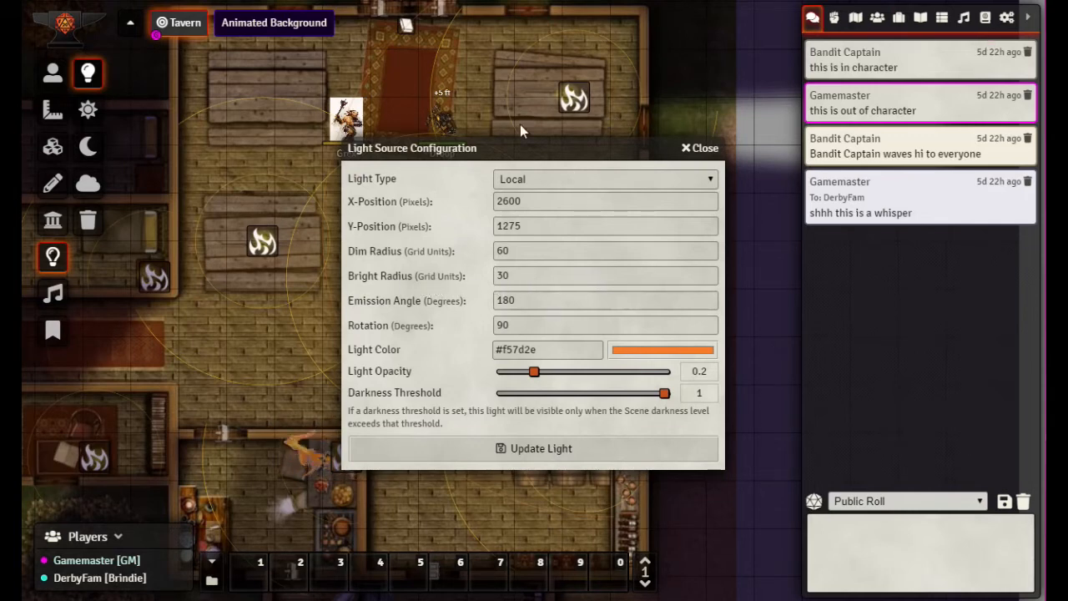
Step: Review the light type options of the fireplace light and close its configuration without updating it
drag(584, 157, 956, 167)
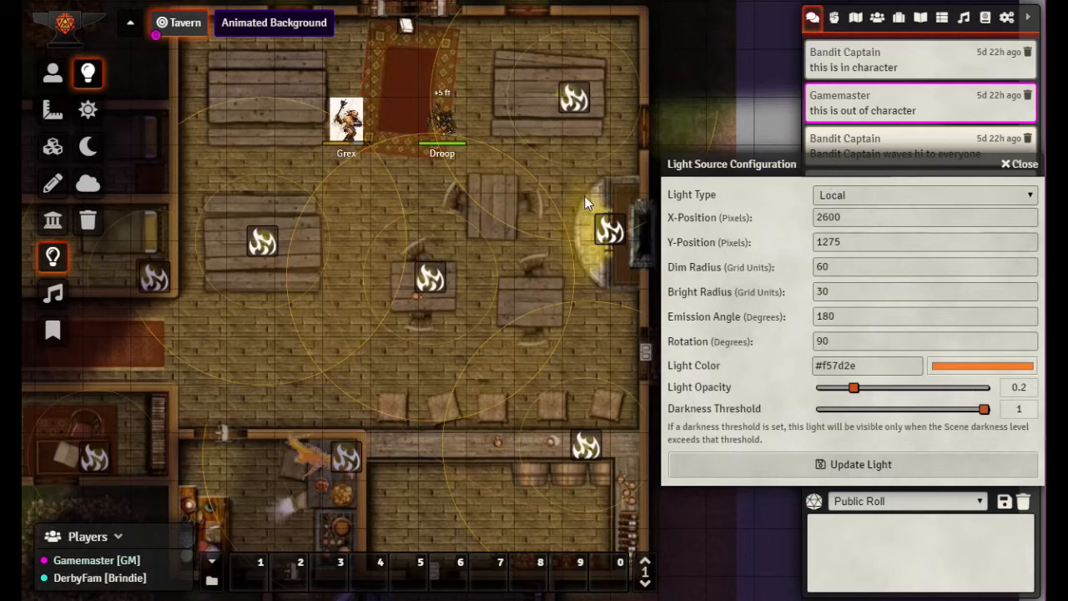
click(1029, 196)
click(882, 224)
click(1031, 198)
click(865, 213)
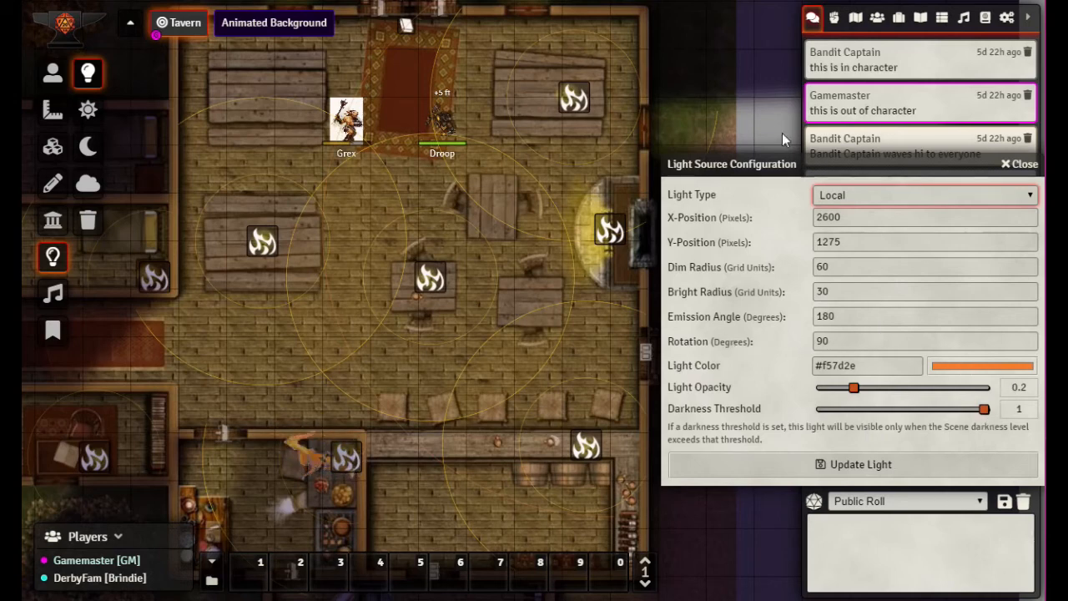
click(1020, 164)
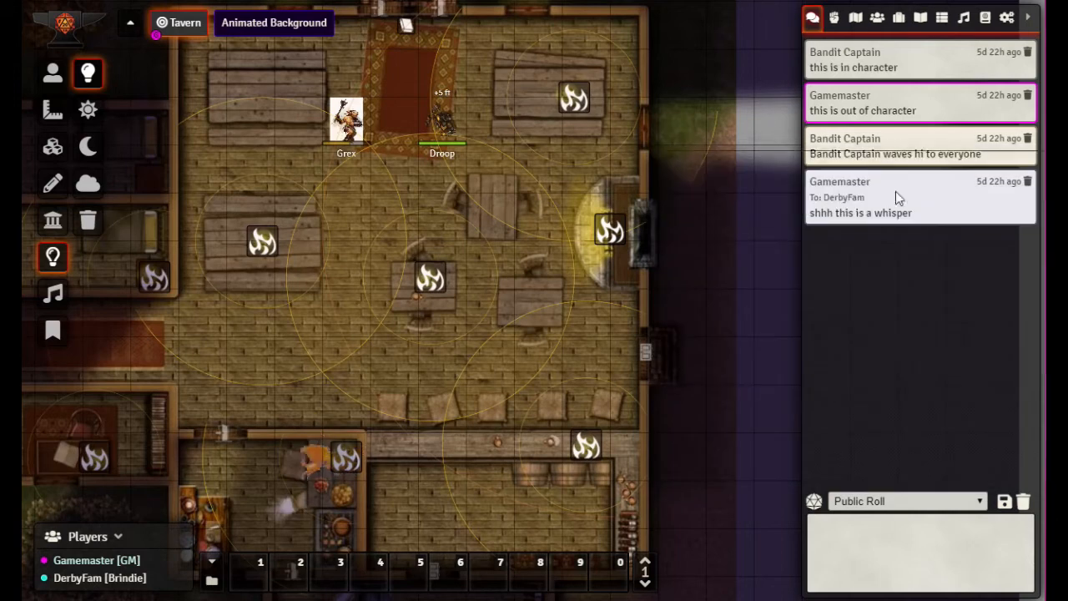
Step: Try to pick a light color for the light on the main room's center table, and close its configuration without updating
double_click(429, 280)
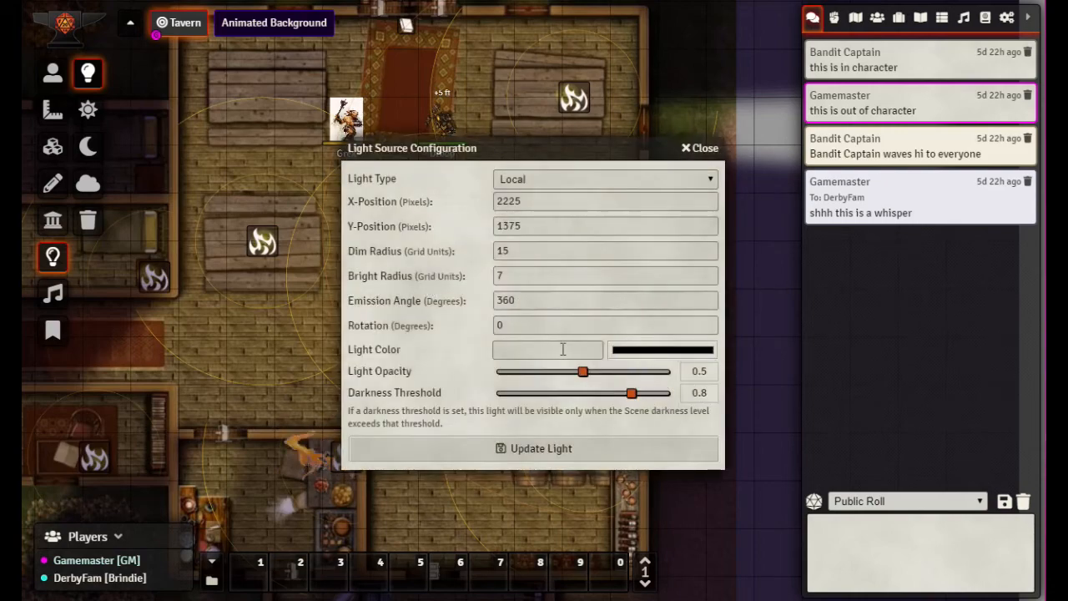
click(639, 351)
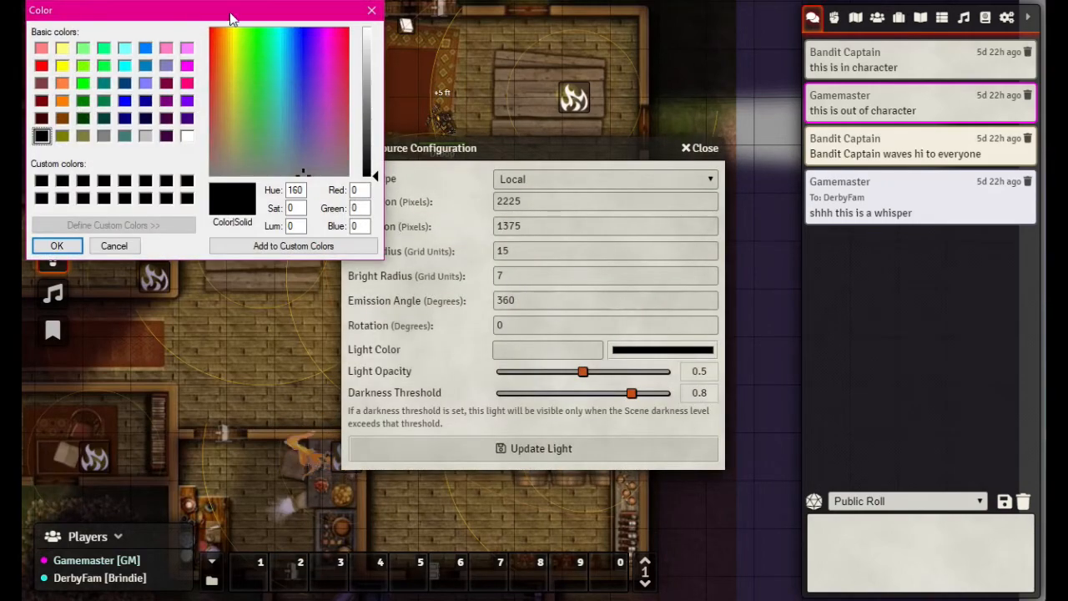
click(302, 38)
click(56, 245)
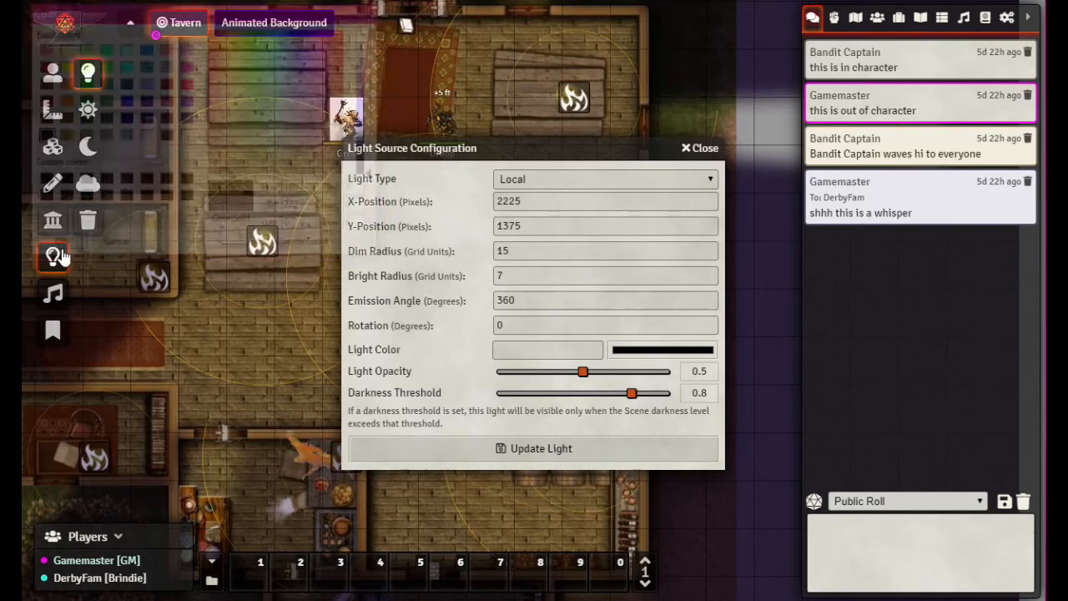
click(703, 149)
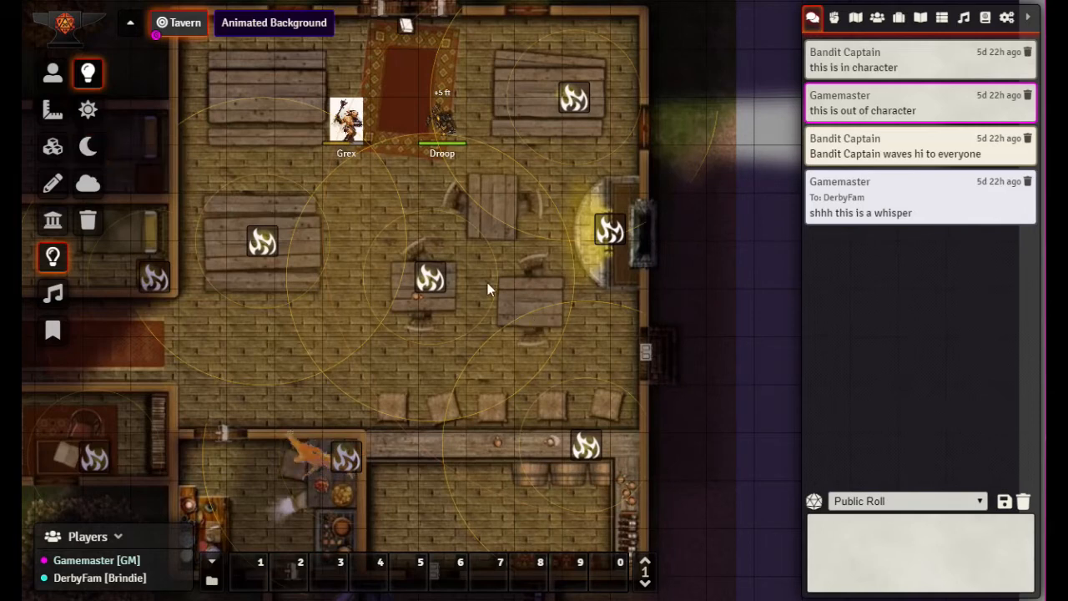
Step: Move the center table's light outside the tavern, to the open area east of the main room
click(53, 73)
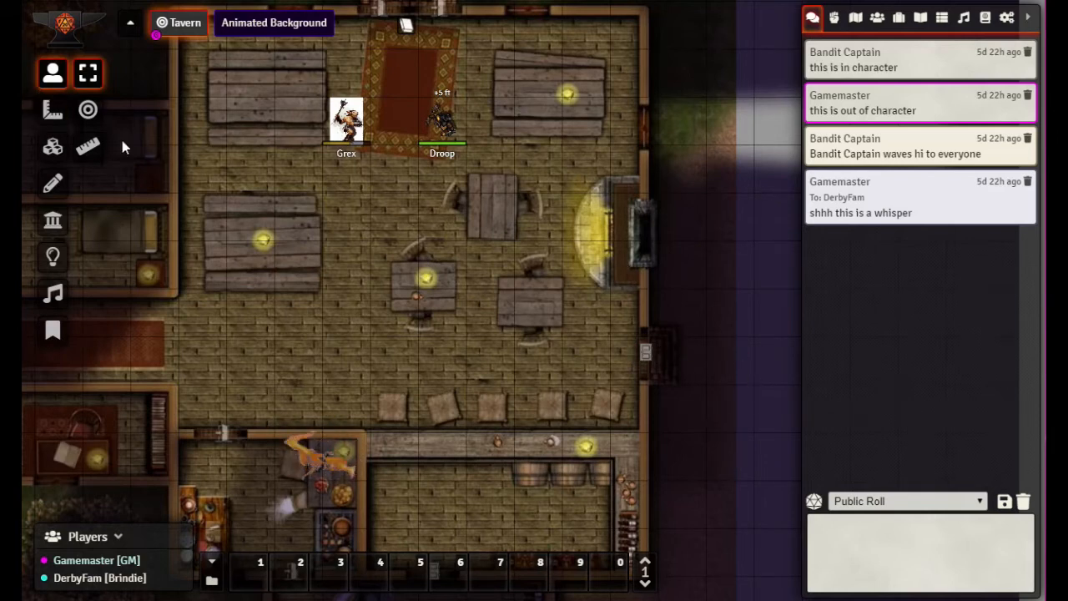
drag(707, 341, 408, 324)
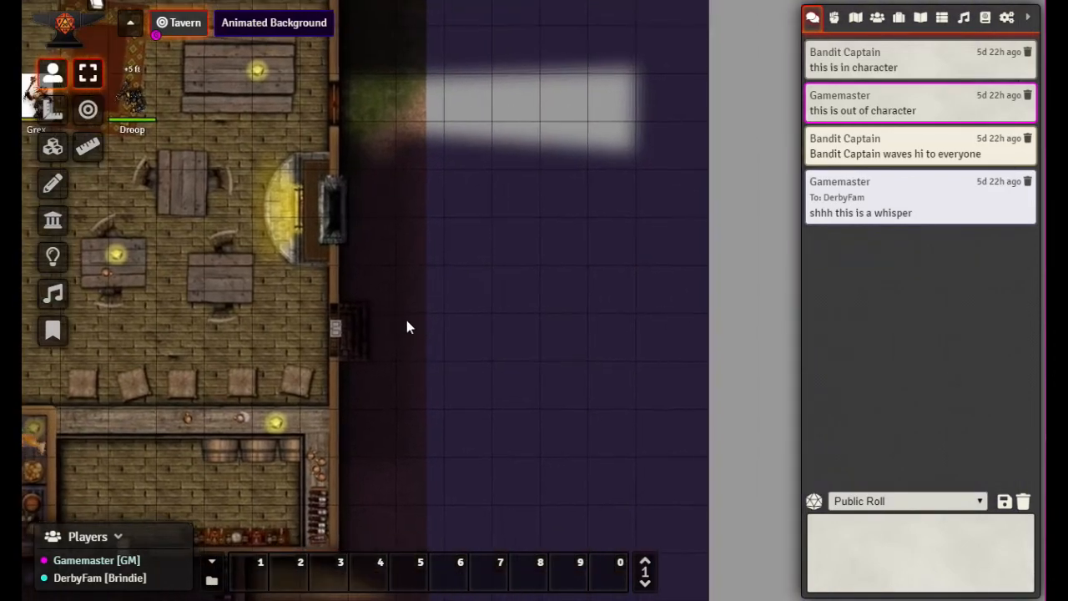
click(53, 256)
drag(150, 264, 597, 284)
drag(604, 330, 602, 328)
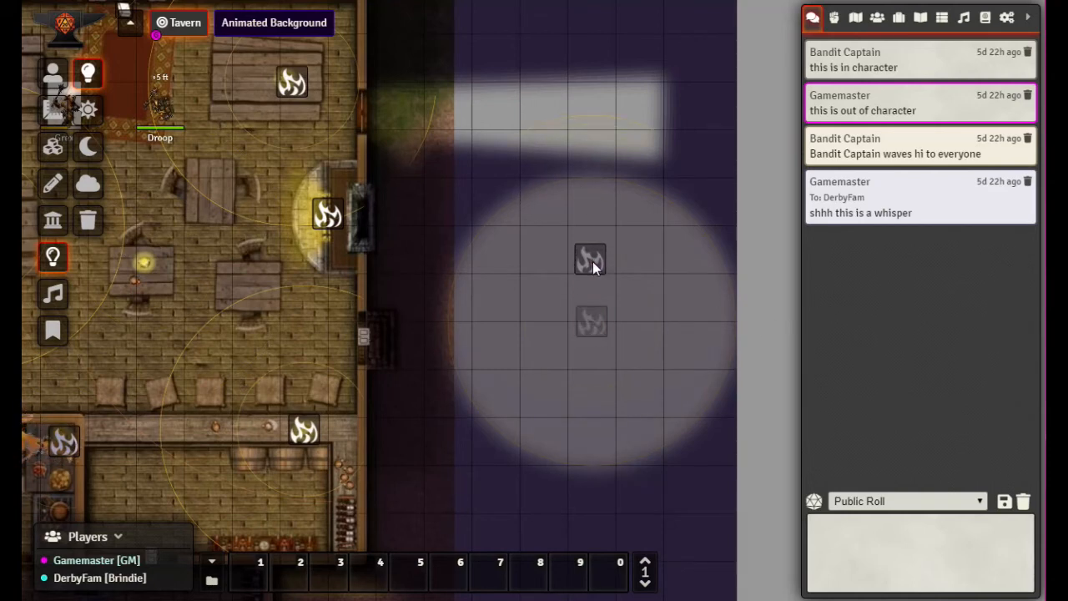
drag(593, 261, 592, 256)
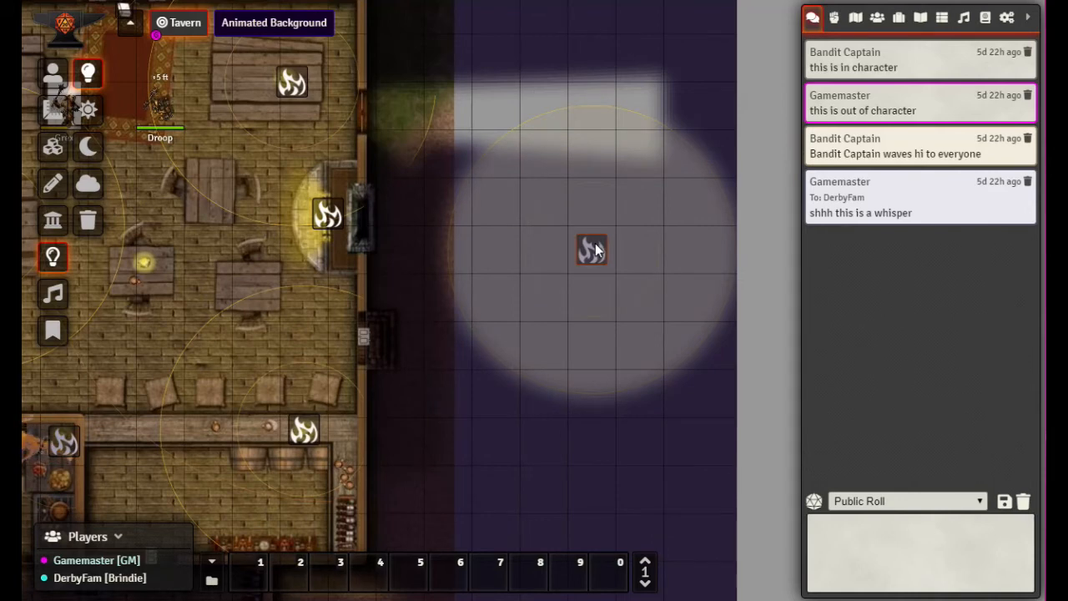
drag(592, 247, 590, 366)
Step: Set the outdoor light's color to #6ddcbd, update the light, and move it back onto the center table
double_click(590, 364)
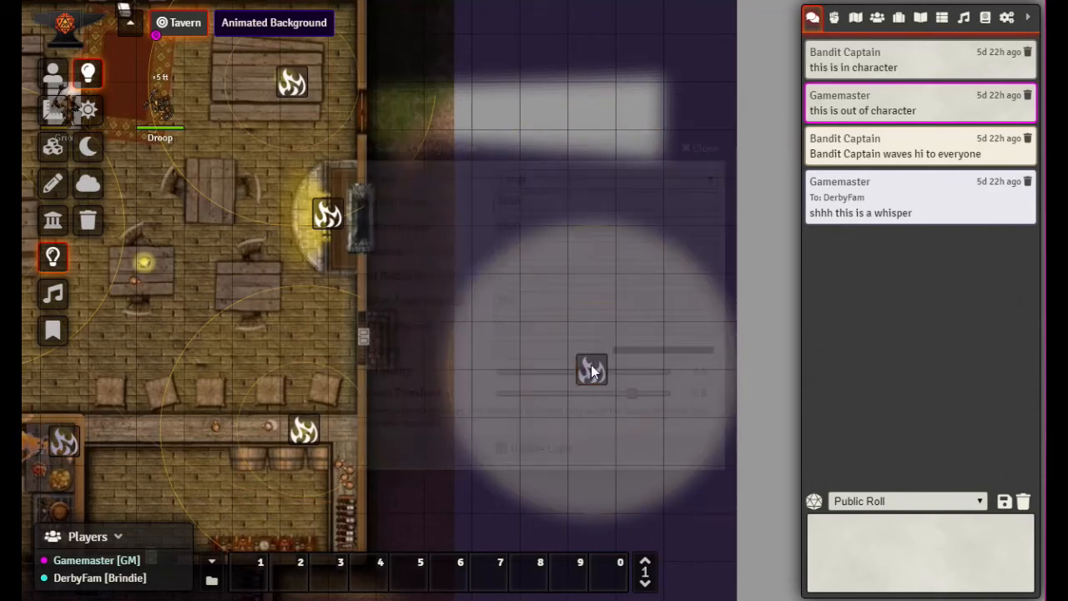
click(644, 350)
click(304, 94)
drag(303, 50, 273, 86)
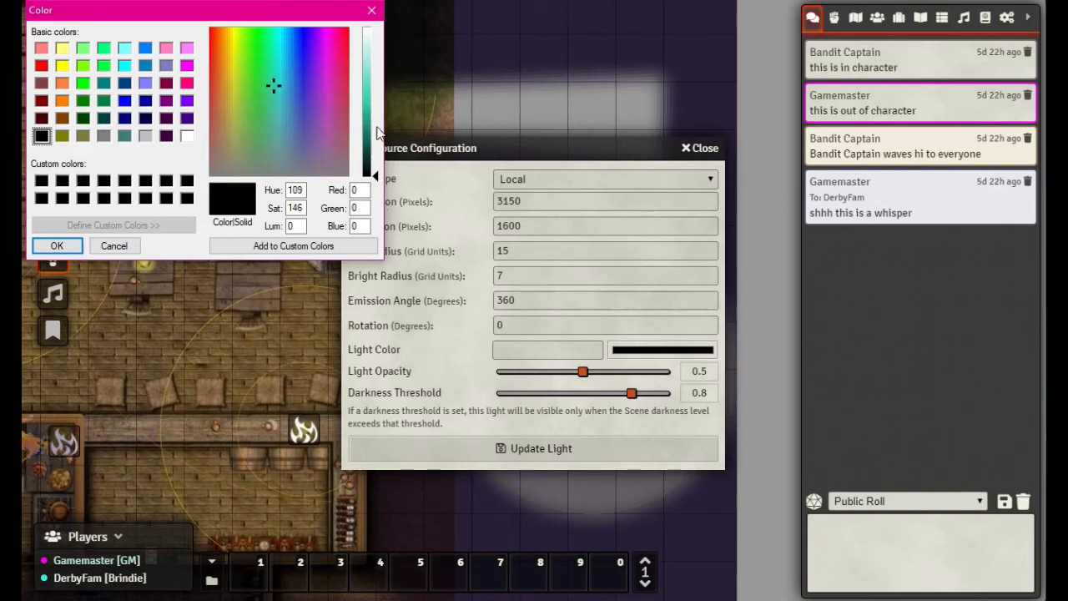
drag(379, 148, 373, 86)
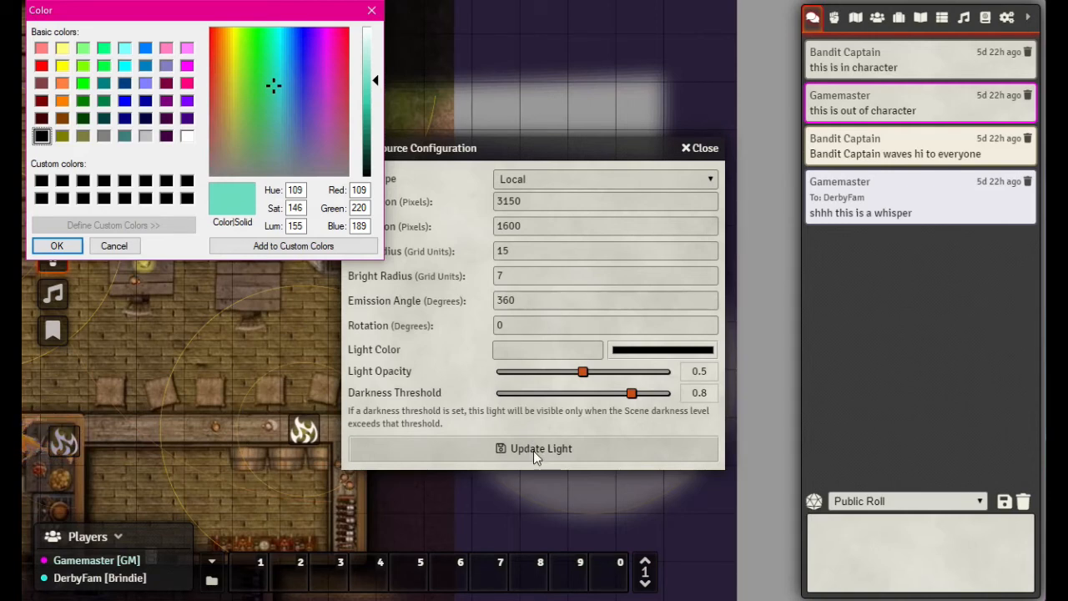
click(56, 246)
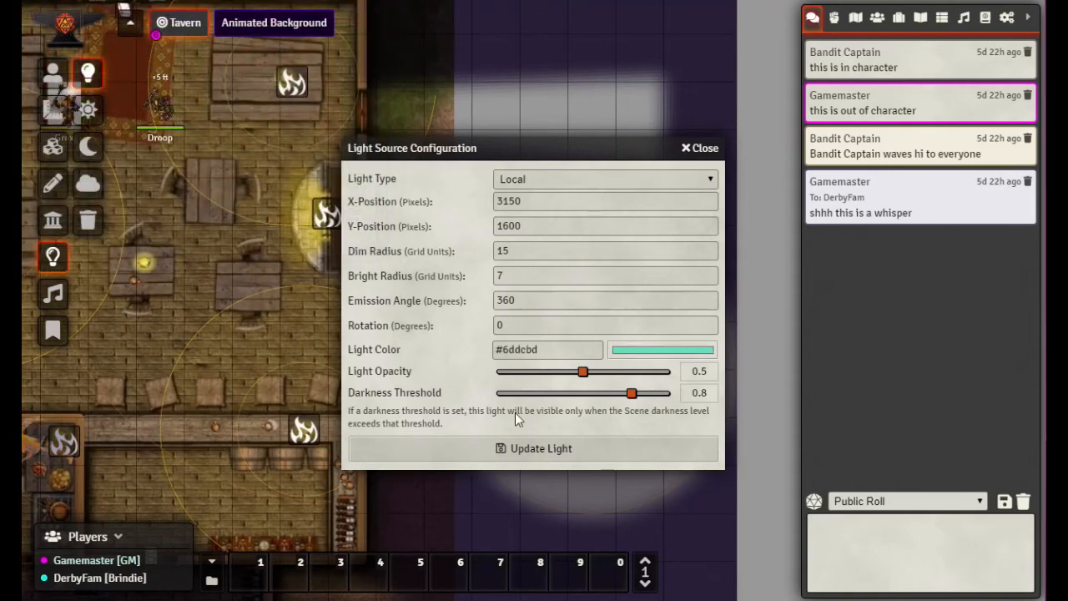
click(524, 448)
drag(596, 369, 139, 274)
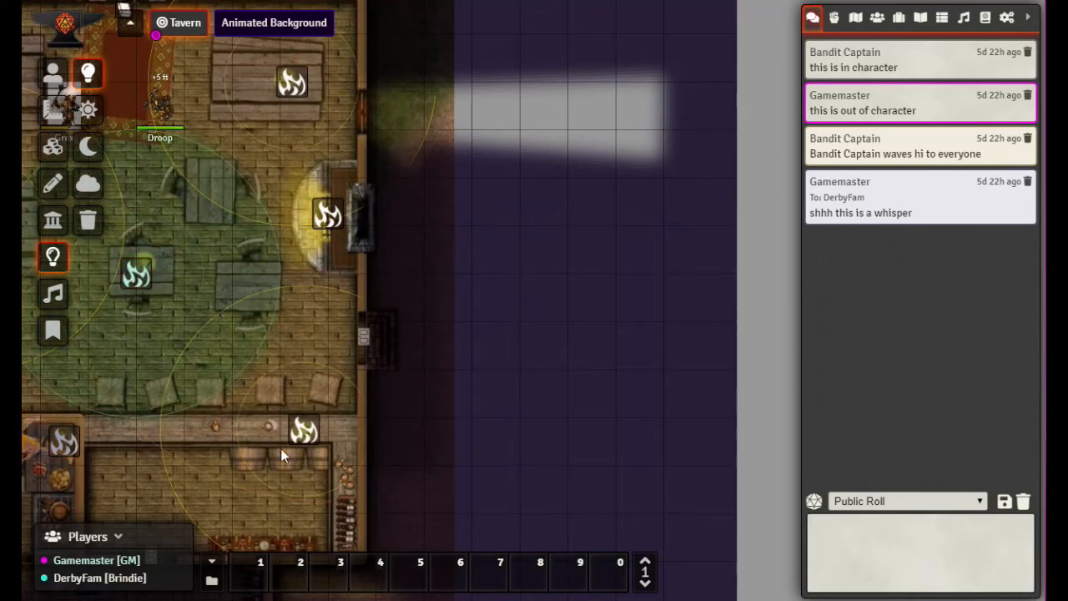
Step: Set the teal center table light's bright radius to 30 and dim radius to 60, and update the light
drag(436, 344, 722, 333)
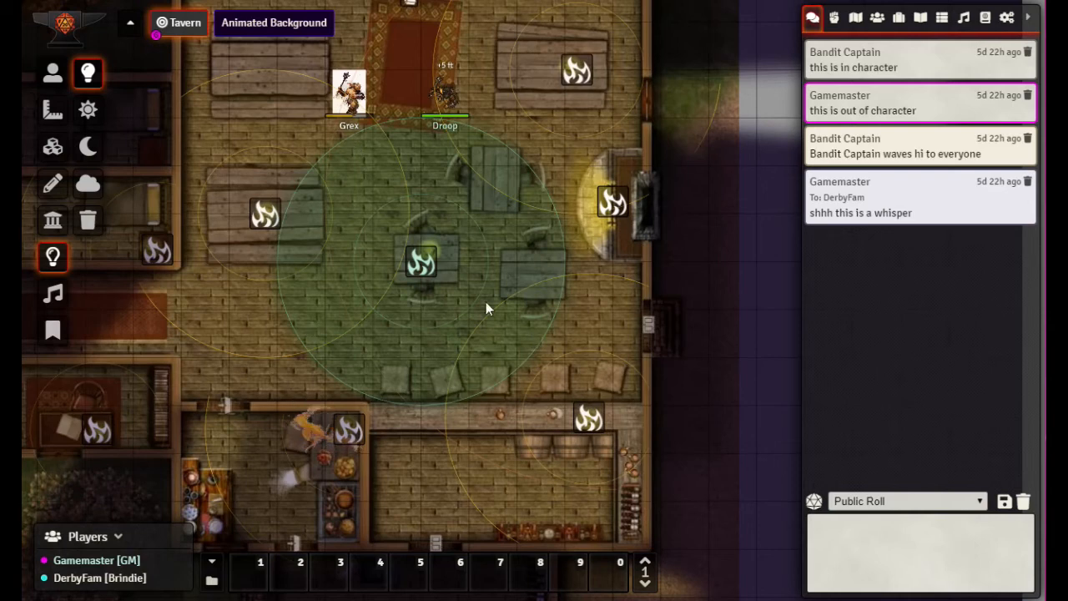
double_click(422, 260)
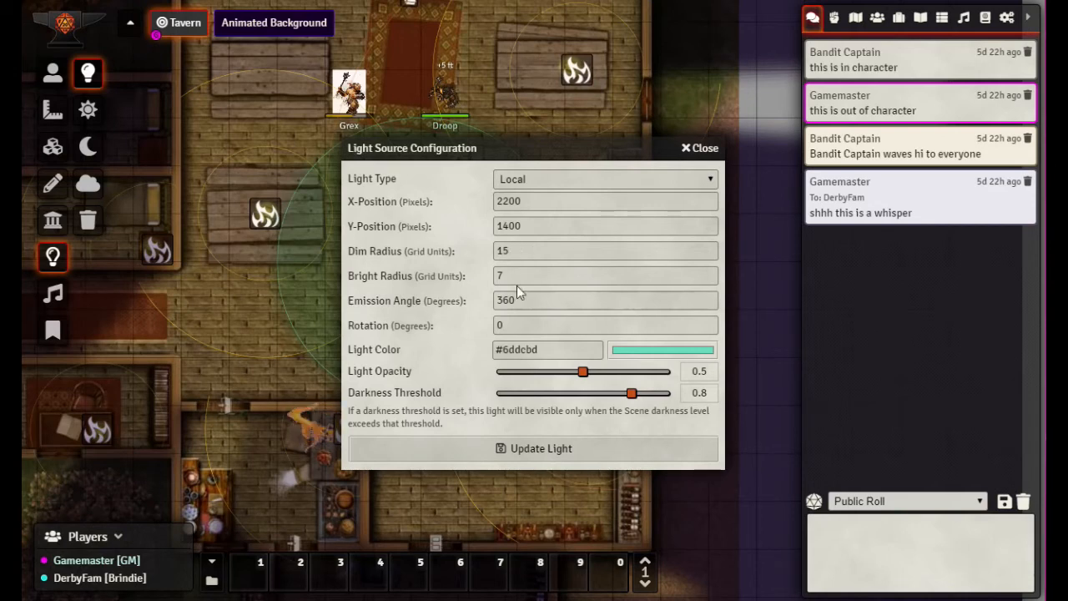
click(447, 278)
key(BackSpace)
text(30)
click(475, 250)
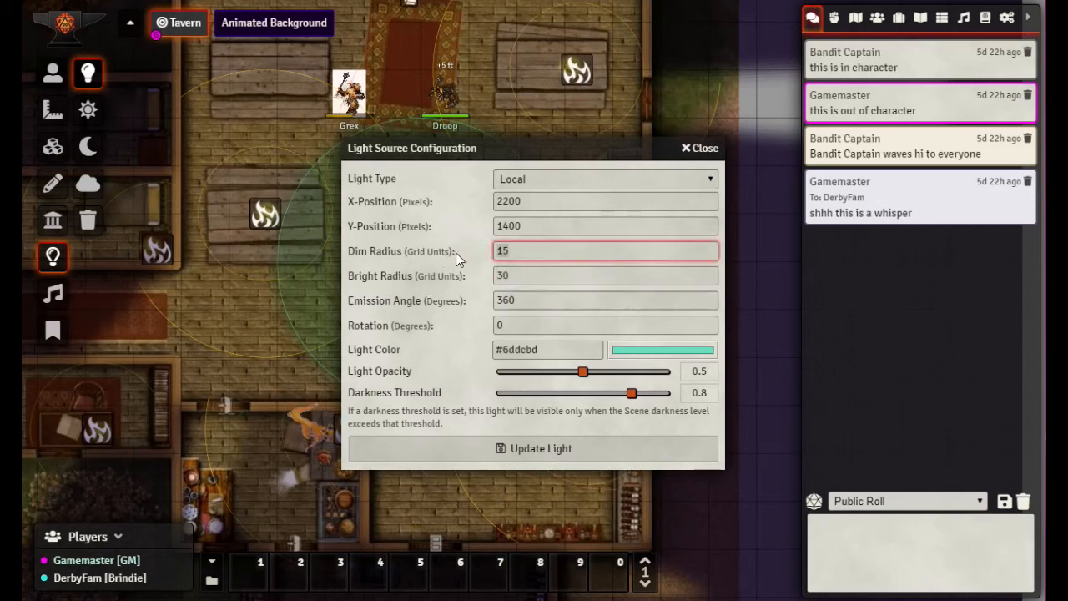
key(BackSpace)
key(BackSpace)
text(60)
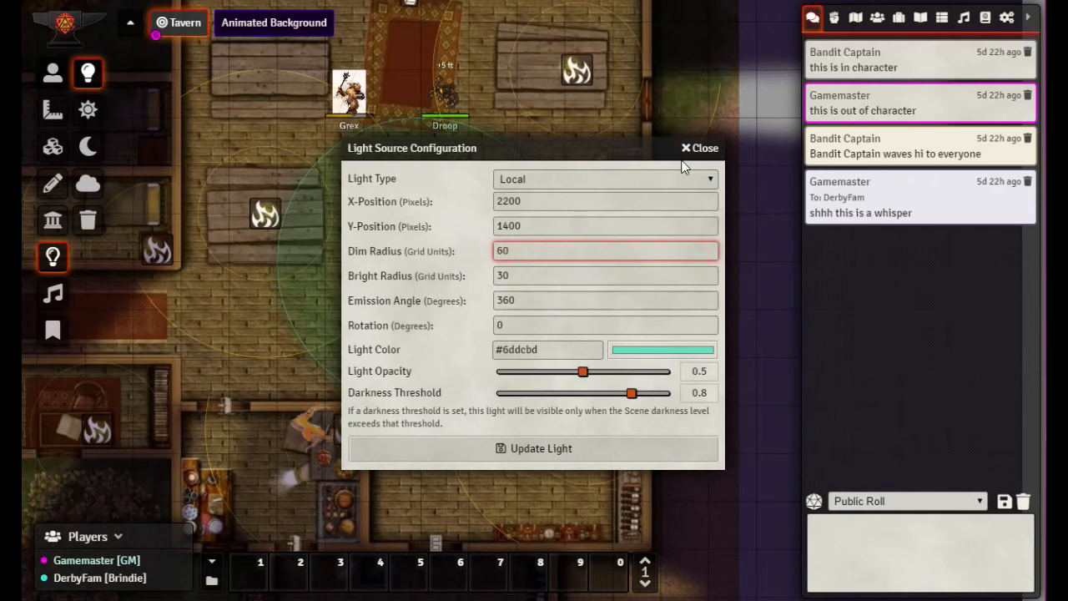
click(557, 450)
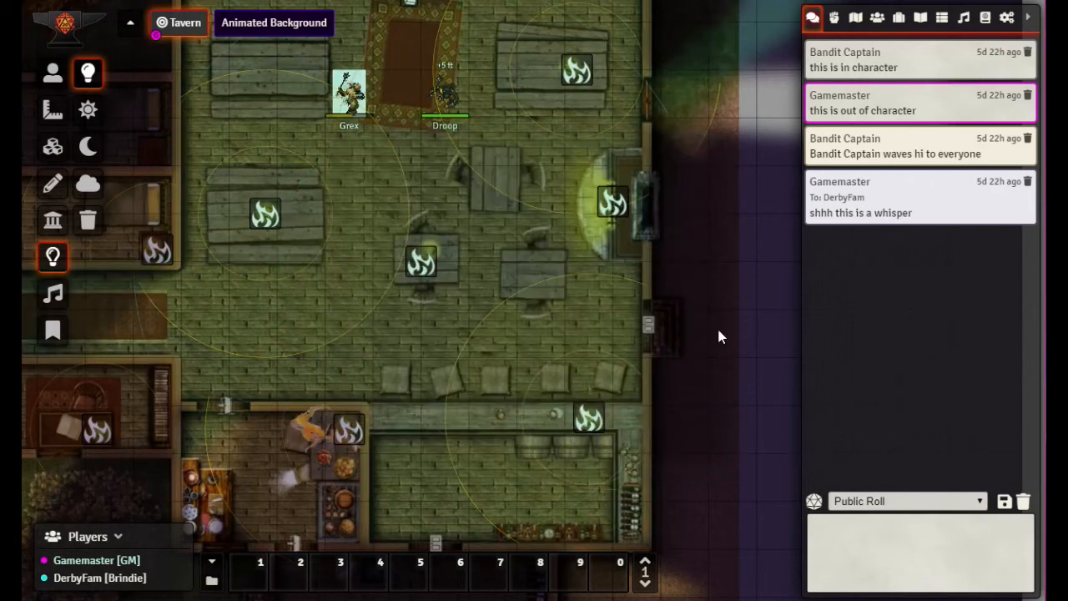
Step: Move the teal light outside the tavern's east wall and update its light color to #effcf9
drag(425, 263, 753, 292)
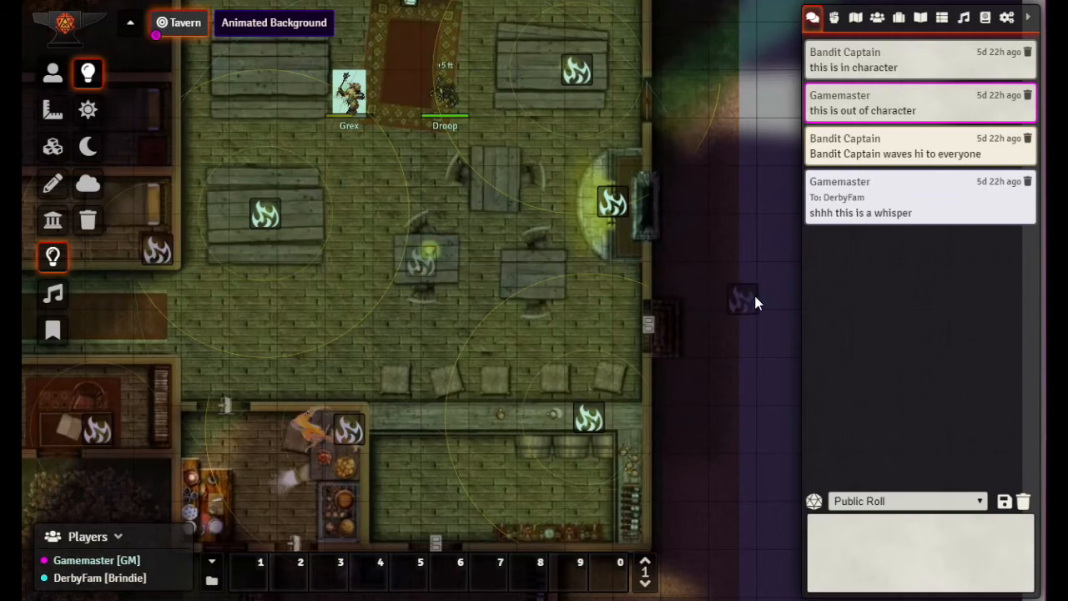
scroll(763, 470, down, 3)
scroll(726, 457, down, 2)
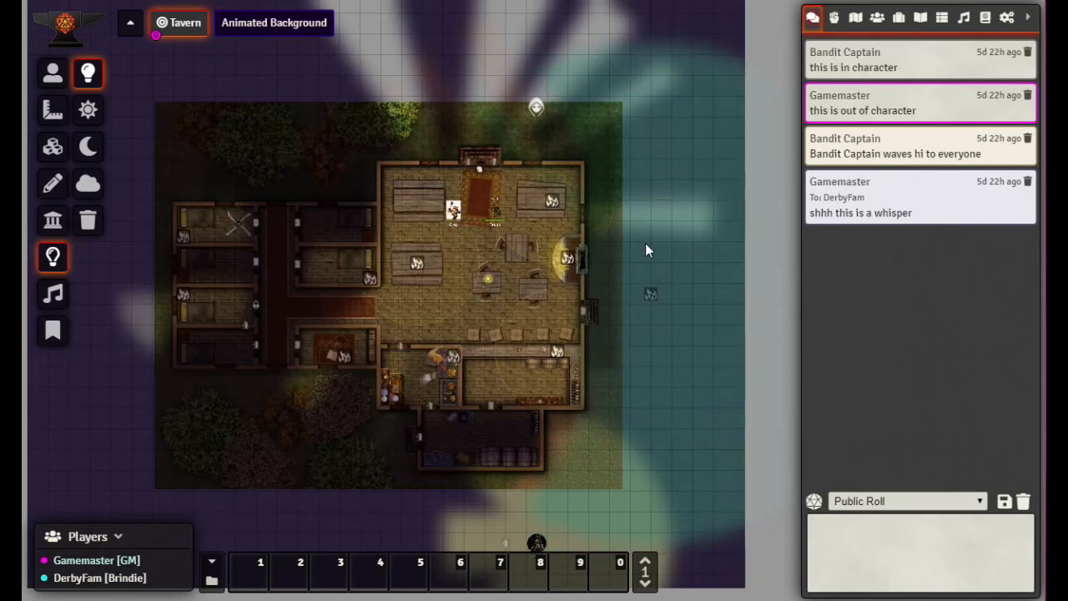
double_click(653, 297)
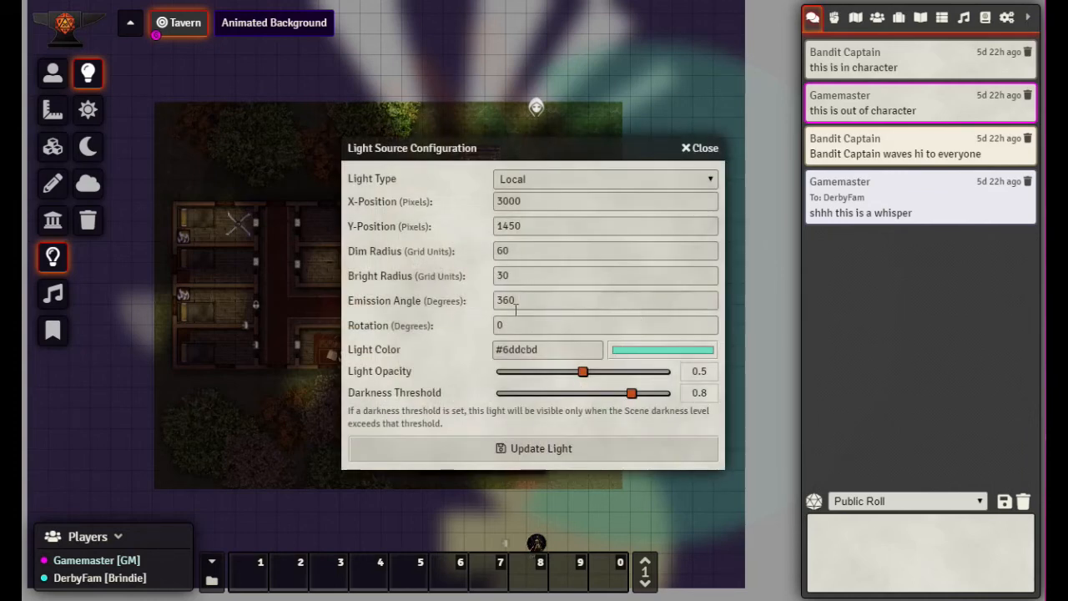
click(655, 353)
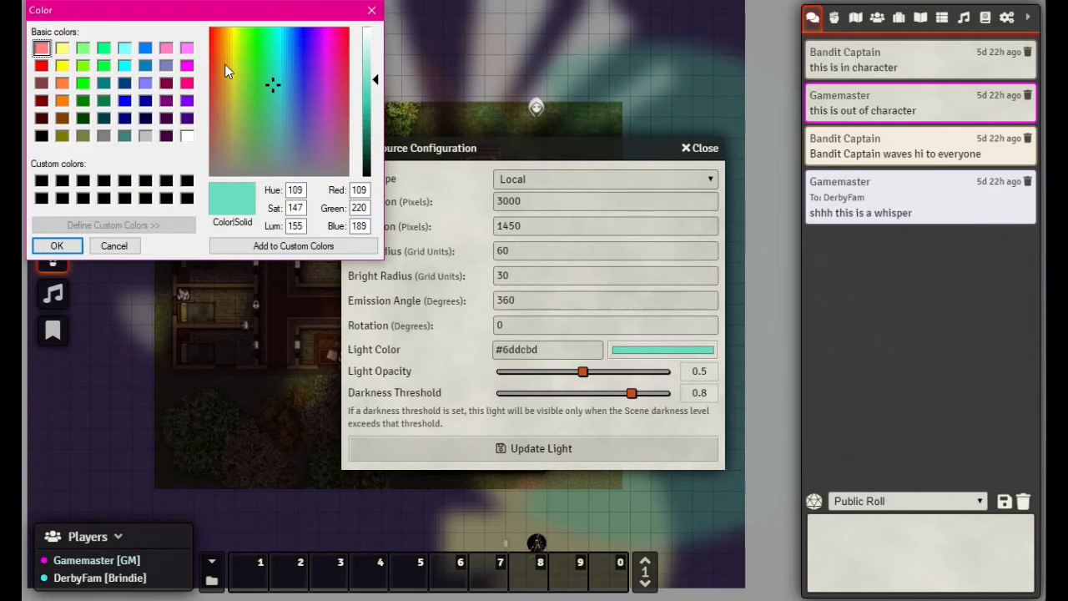
drag(376, 83, 374, 34)
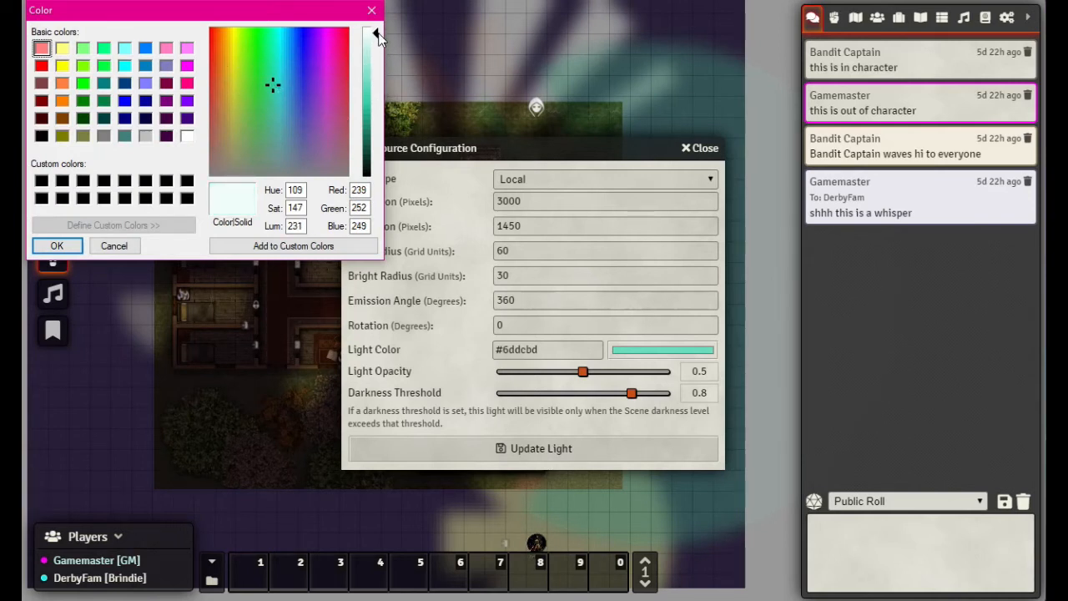
click(55, 247)
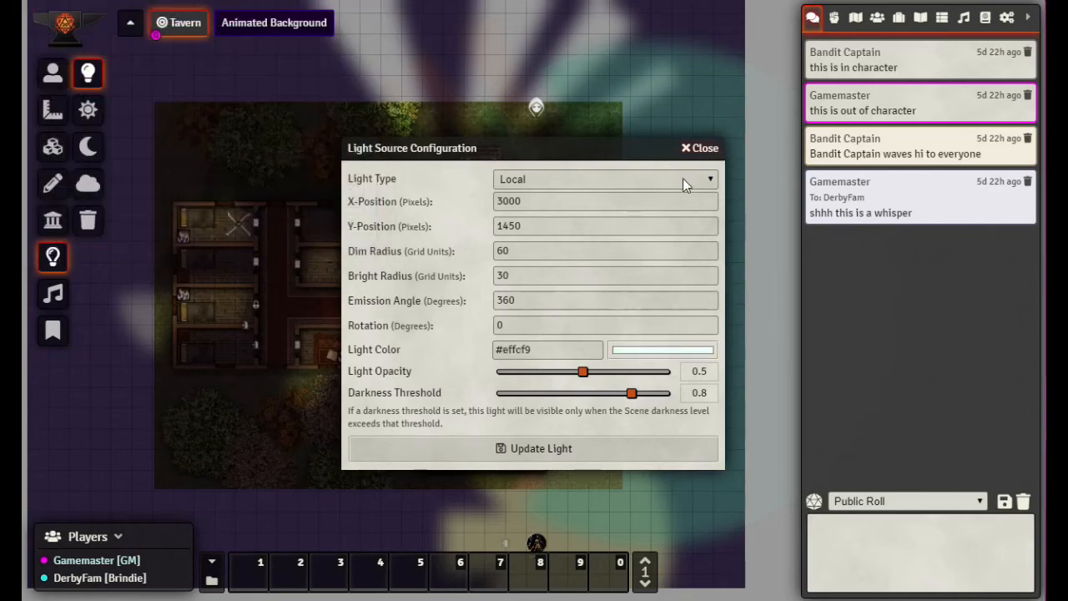
click(554, 445)
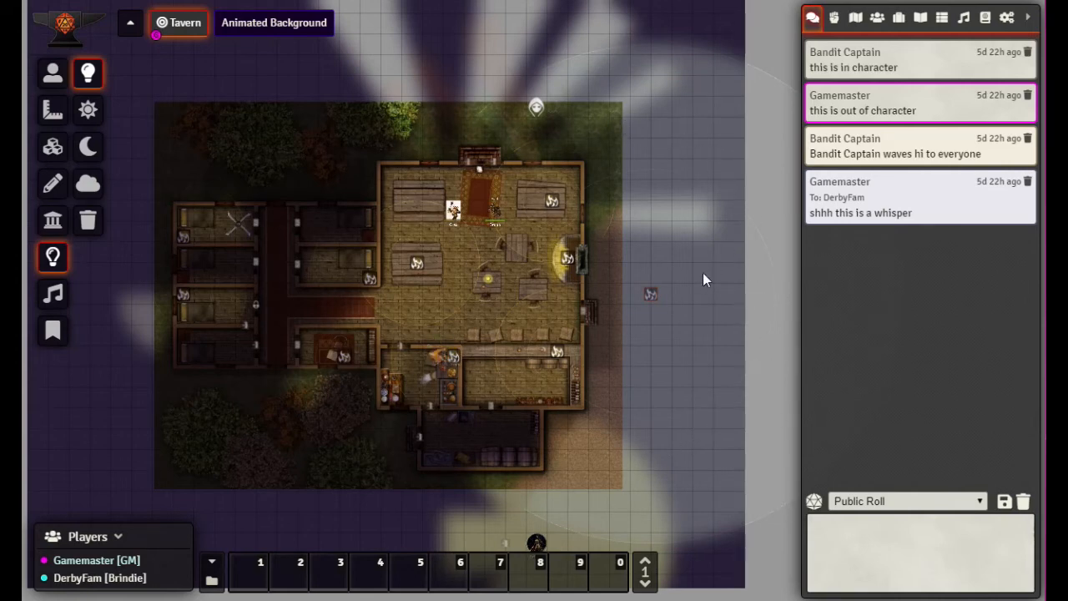
Step: Update the outdoor light with a dim radius of 7 and a bright radius of 14, and return it to the center table
double_click(649, 293)
drag(549, 252, 432, 265)
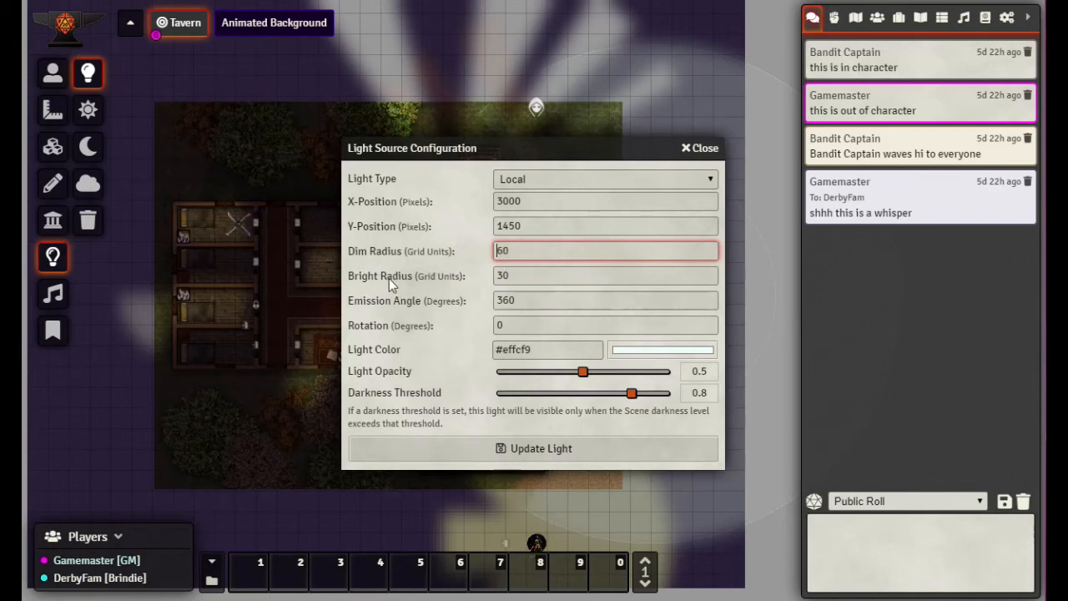
drag(535, 283, 429, 284)
text(10)
drag(541, 300, 417, 311)
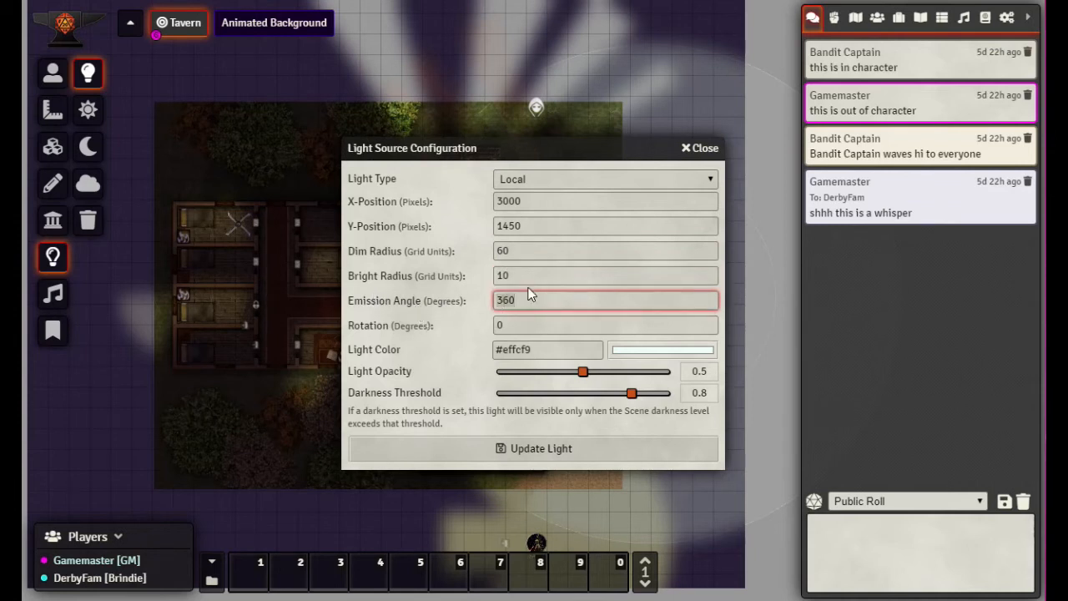
drag(517, 250, 418, 252)
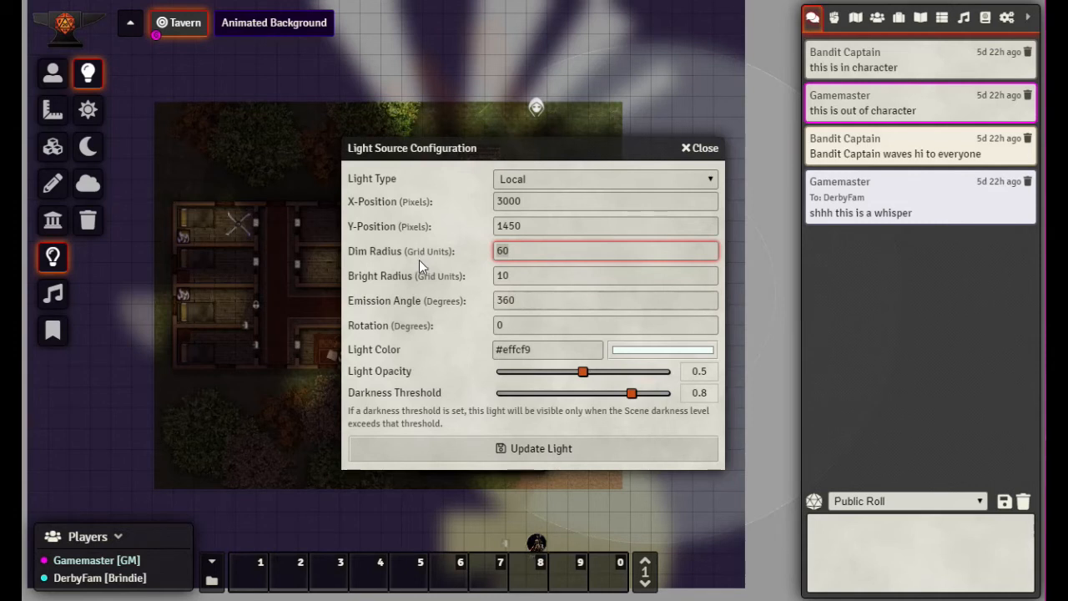
text(7)
drag(524, 278, 419, 274)
text(14)
click(546, 450)
drag(600, 298, 488, 277)
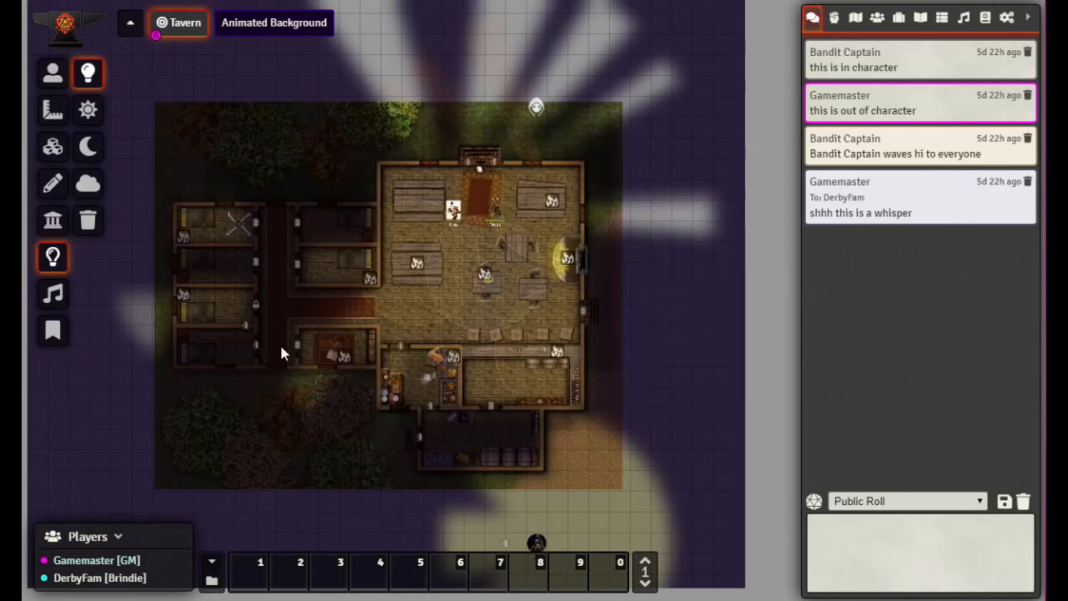
Step: Transition the Tavern scene to daylight, check the map with the basic controls, and return to the lighting controls
click(89, 146)
scroll(563, 280, up, 3)
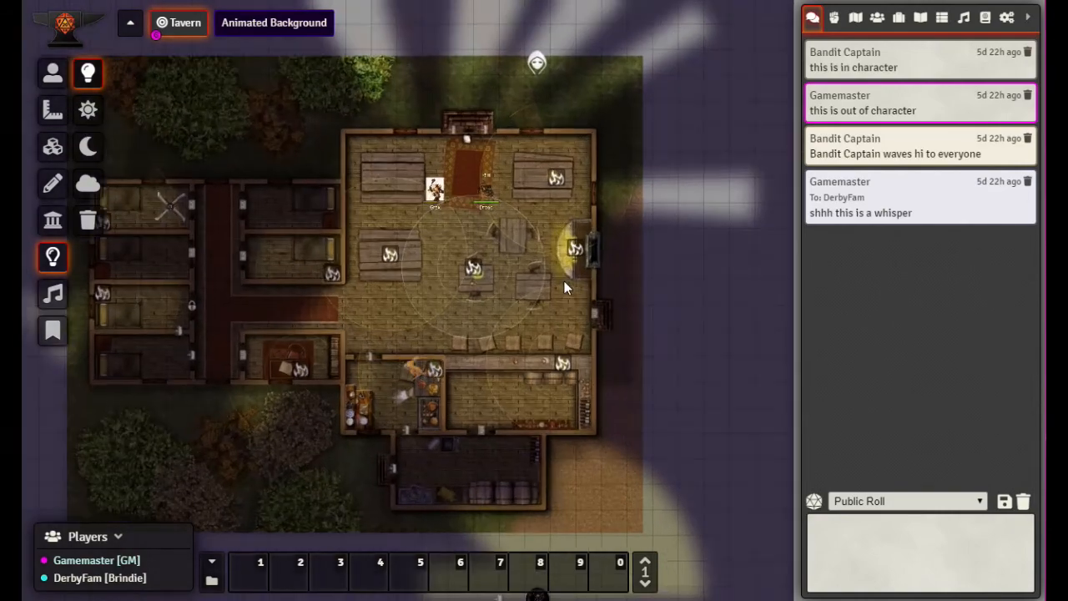
scroll(563, 280, up, 4)
click(52, 75)
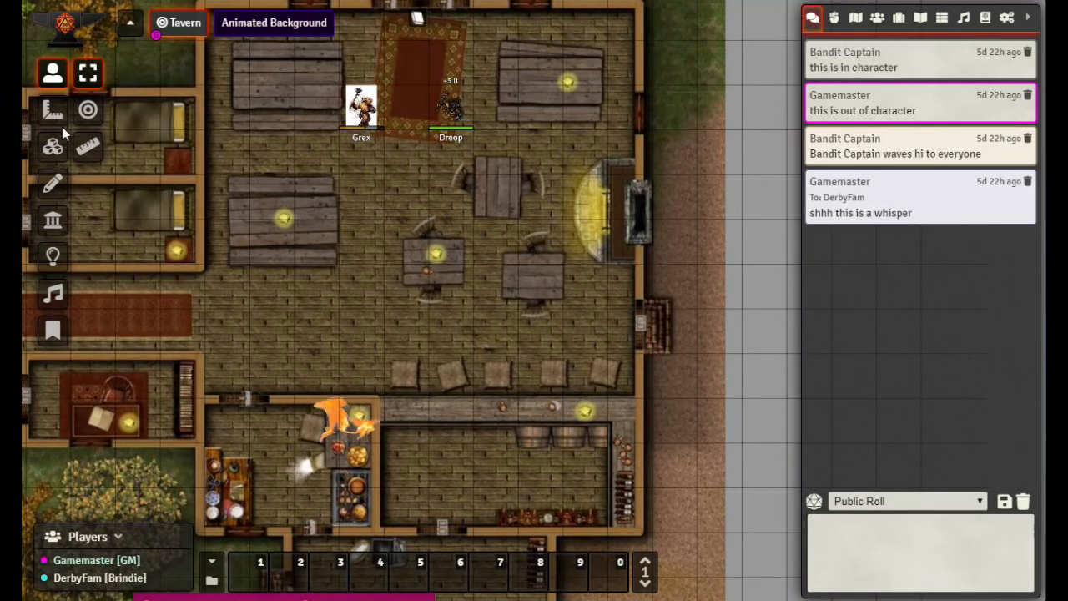
click(52, 255)
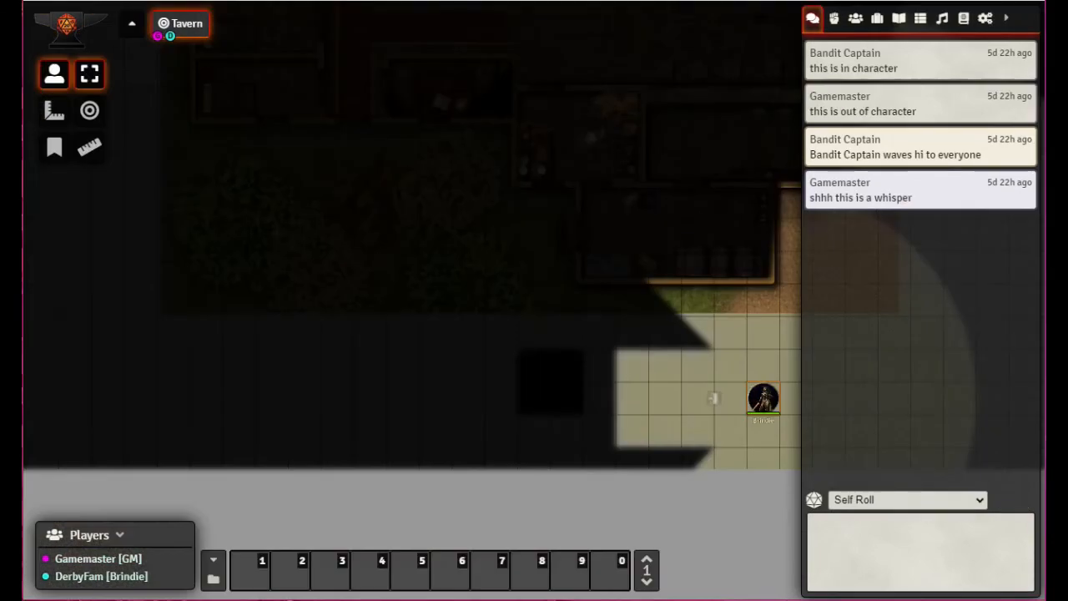
Step: Delete the light source on the Brindie token outside the tavern's south wall
drag(762, 399, 708, 213)
scroll(699, 223, down, 2)
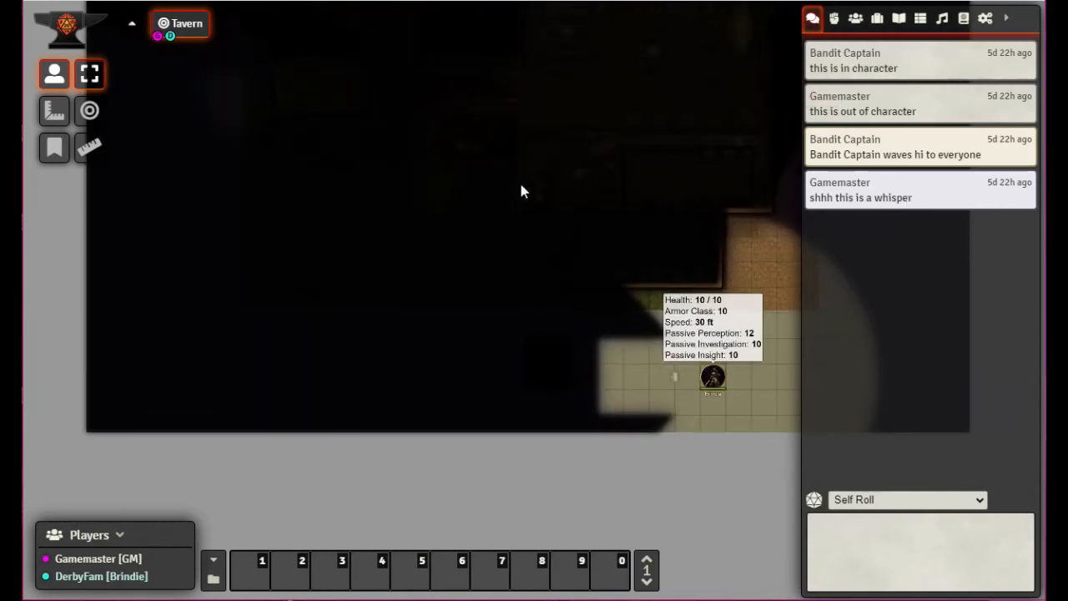
scroll(567, 238, up, 2)
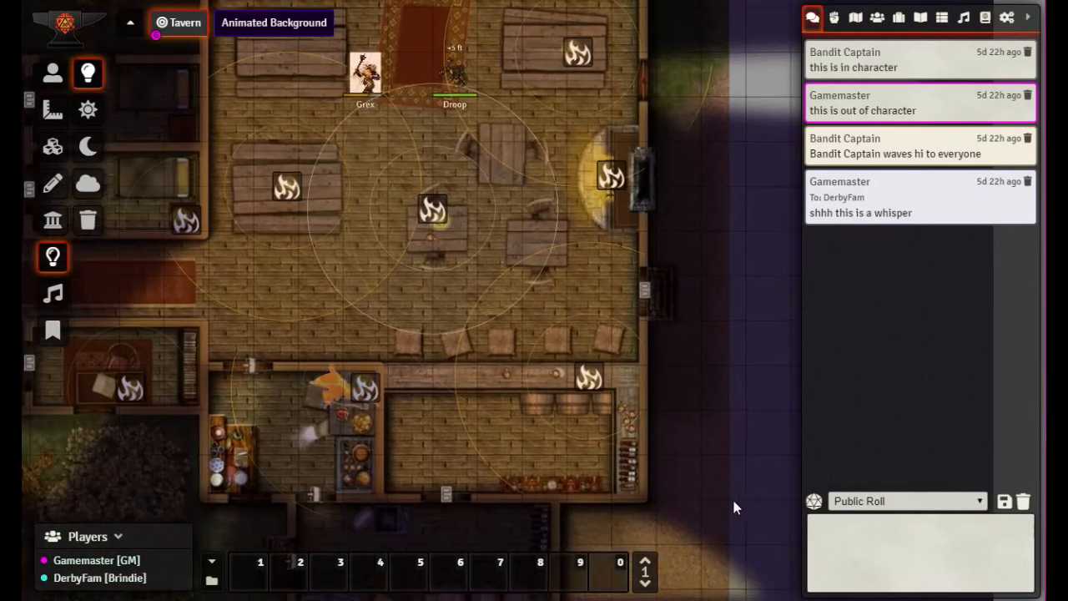
drag(733, 501, 739, 229)
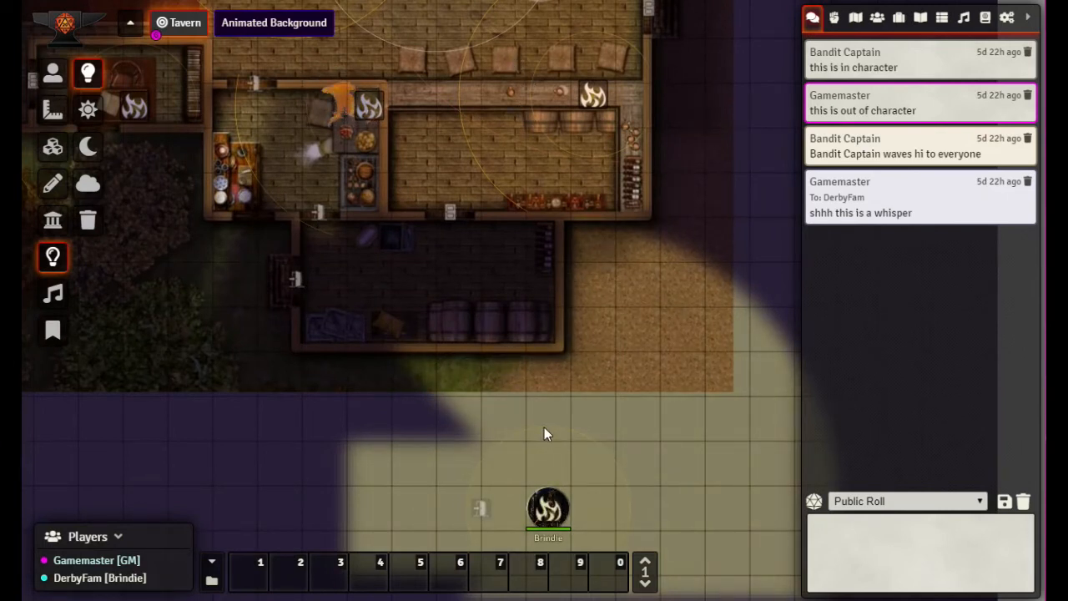
key(Delete)
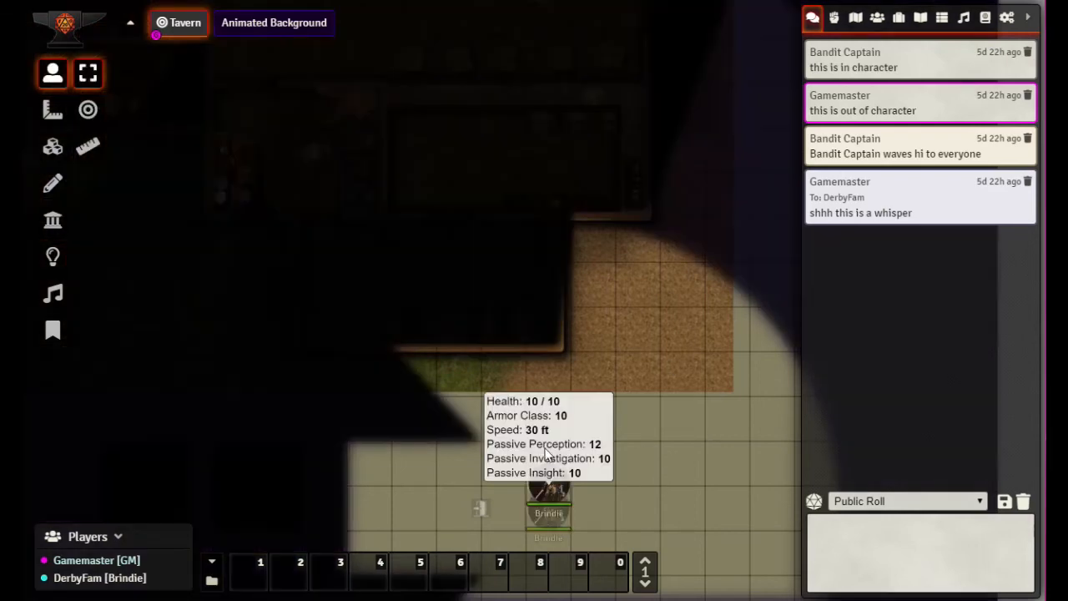
Step: Move the Brindie token onto the bar counter, and from there into the tavern's west hallway
click(548, 505)
click(474, 116)
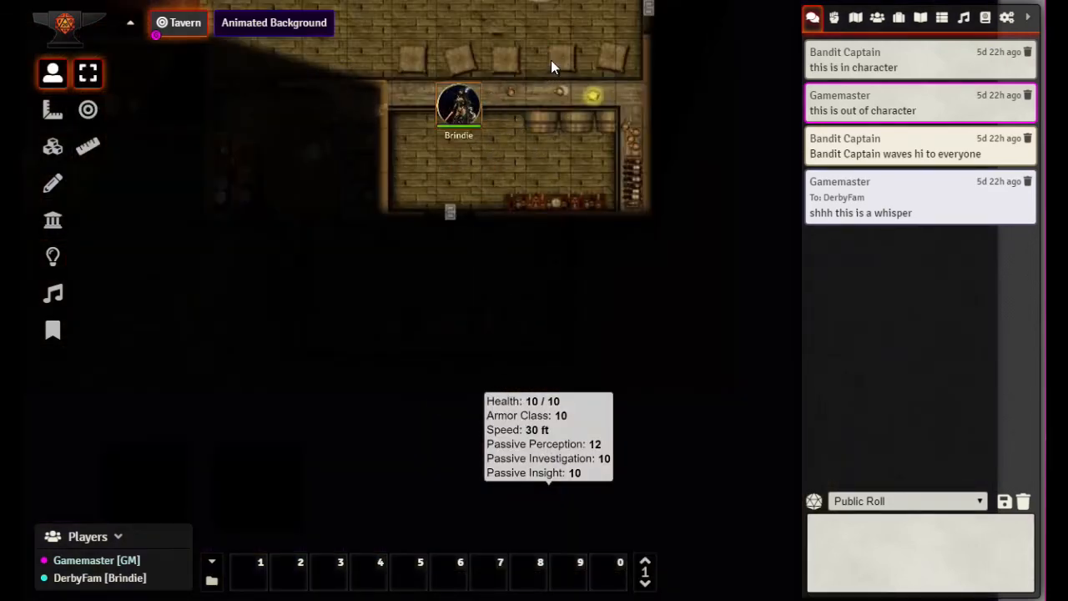
drag(551, 60, 650, 374)
drag(541, 425, 163, 306)
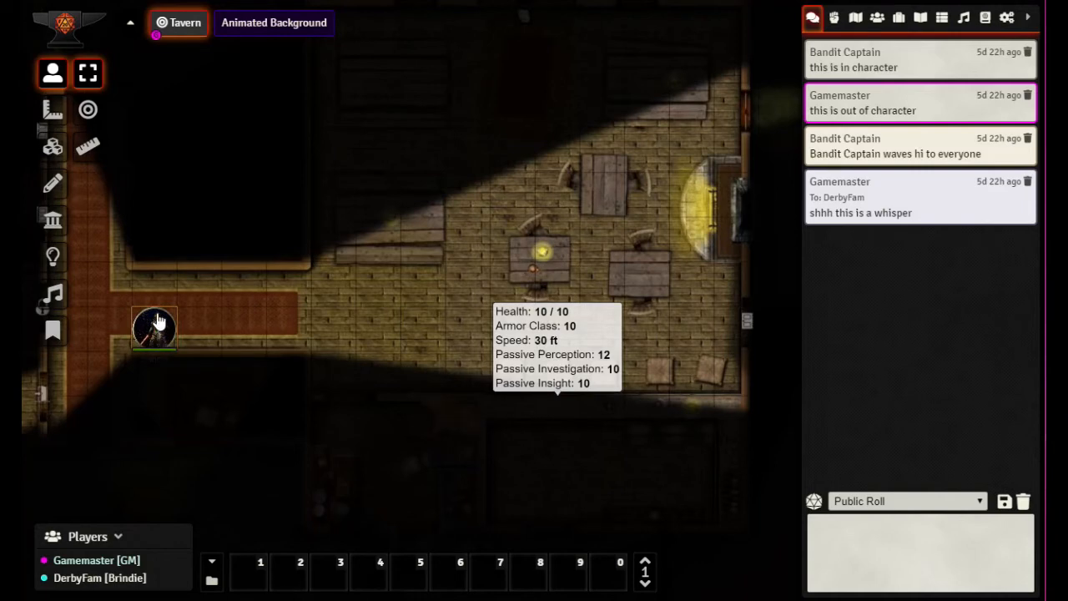
Step: Set Brindie's token to a bright vision of 3 and dim vision of 15, update it, and move it east along the hallway
double_click(159, 321)
click(751, 43)
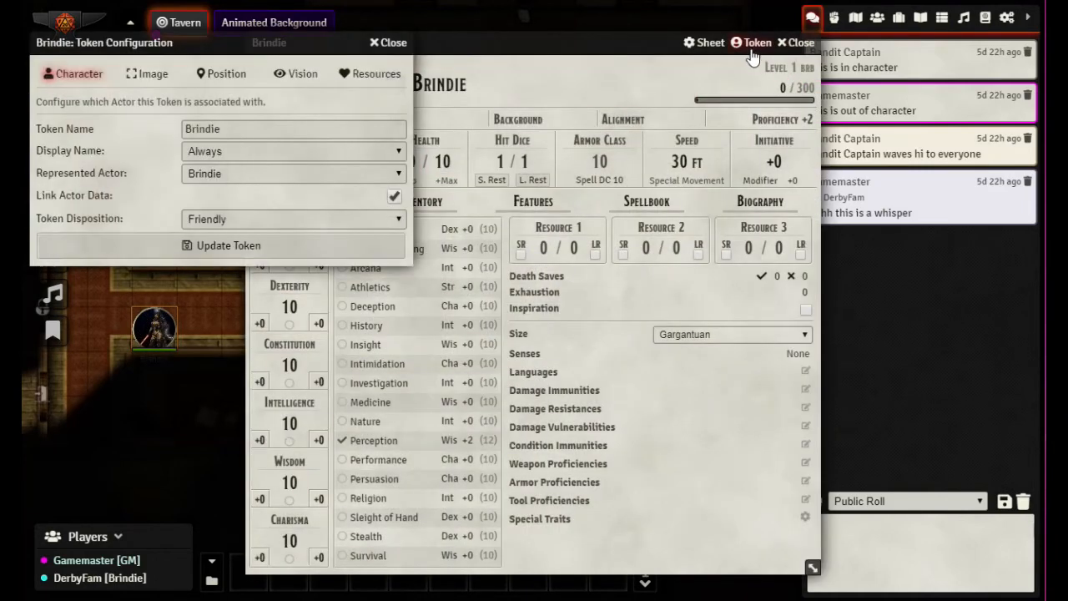
click(300, 74)
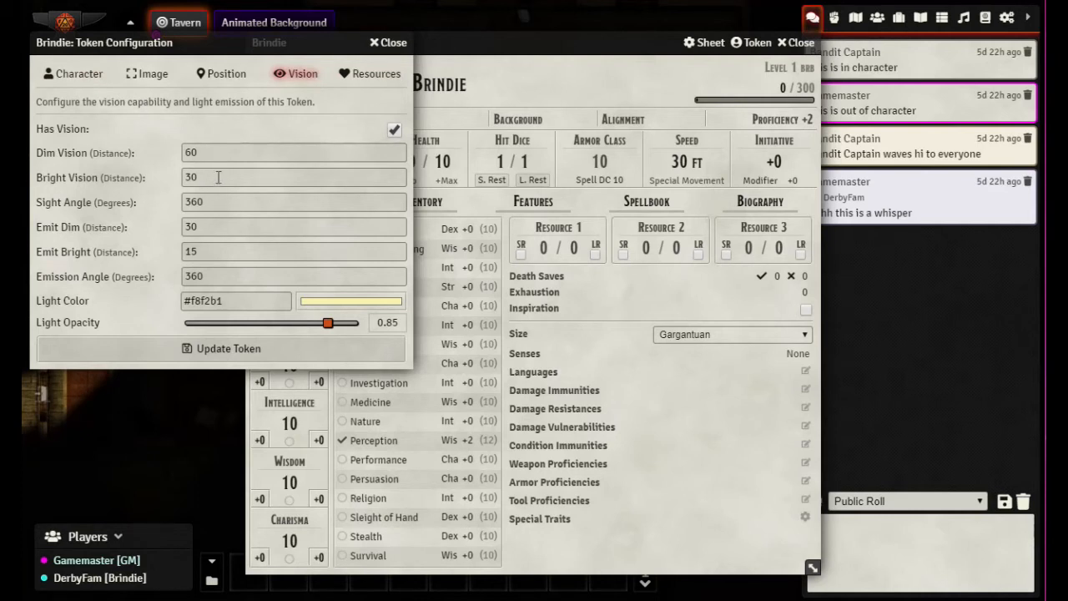
click(218, 177)
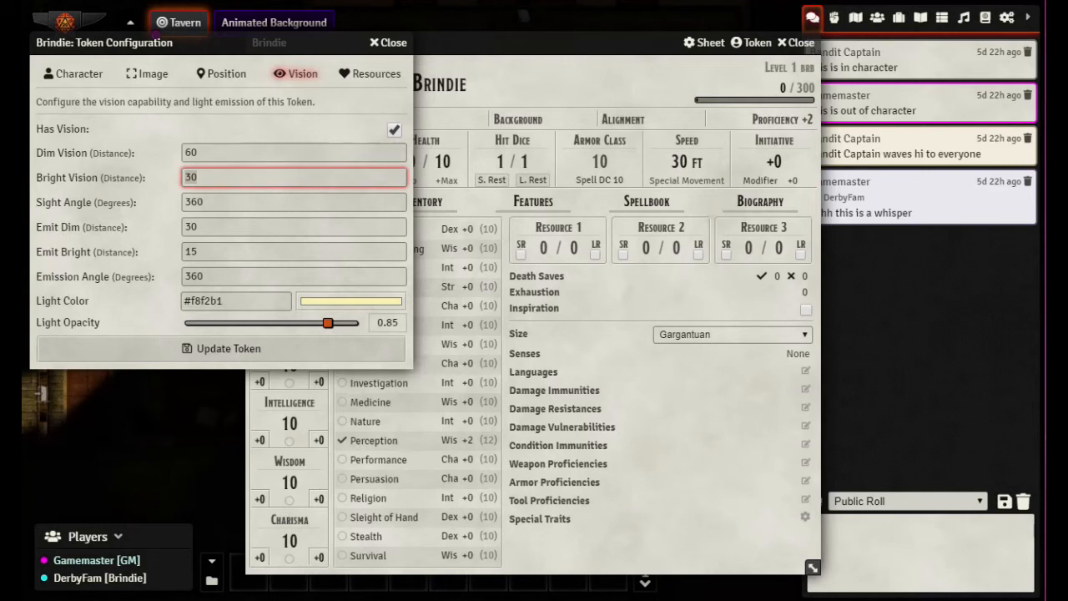
click(240, 150)
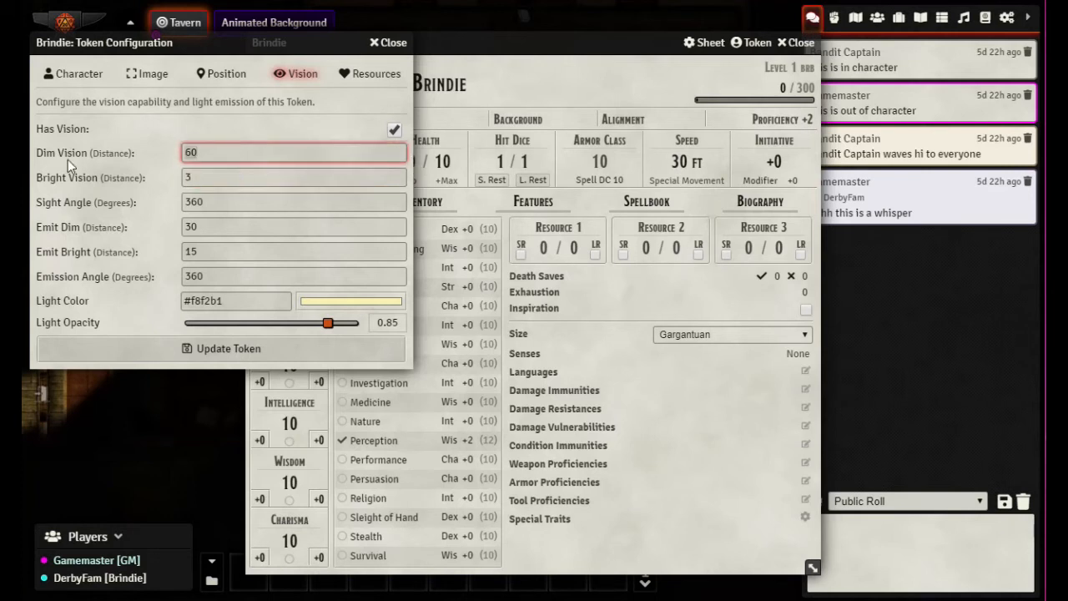
text(15)
click(247, 353)
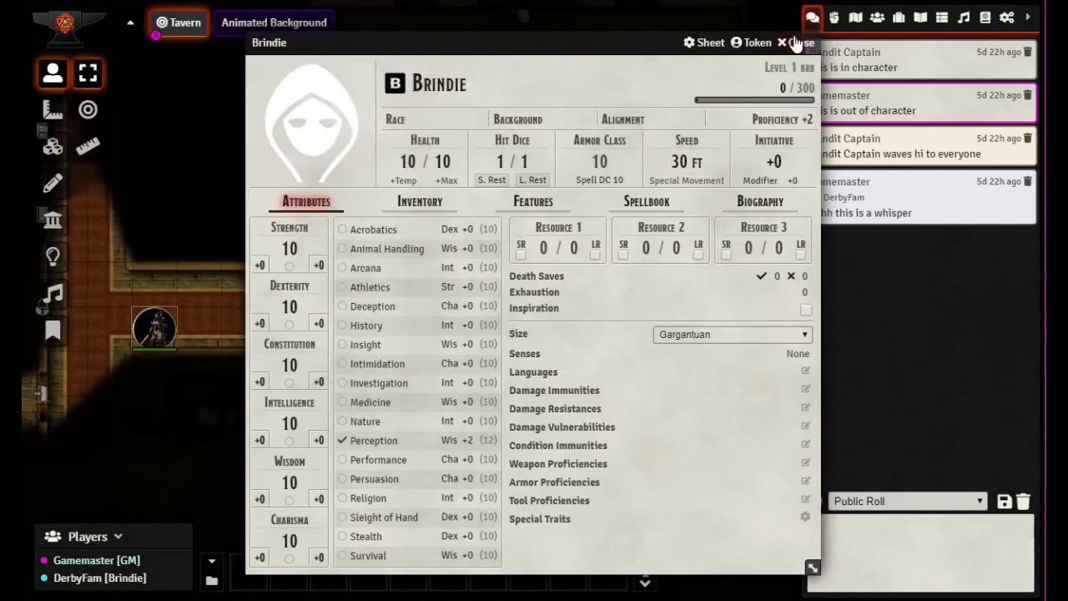
click(795, 42)
mouse_move(150, 326)
drag(154, 332, 247, 331)
Step: Set Brindie's emitted dim light to 3, update the token, recheck its vision settings, and close the character sheet
double_click(247, 330)
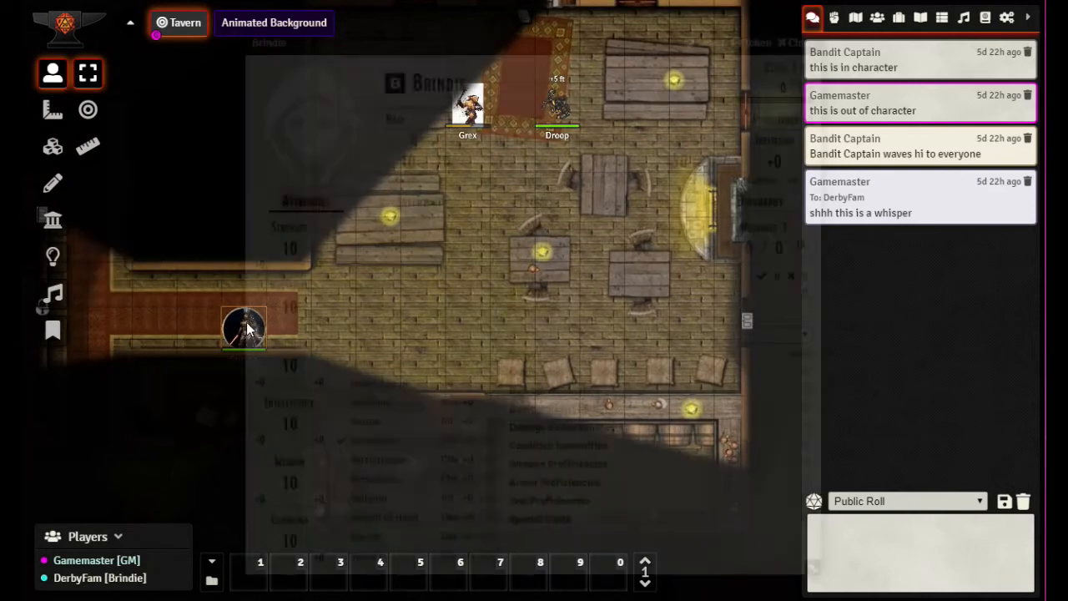
click(753, 42)
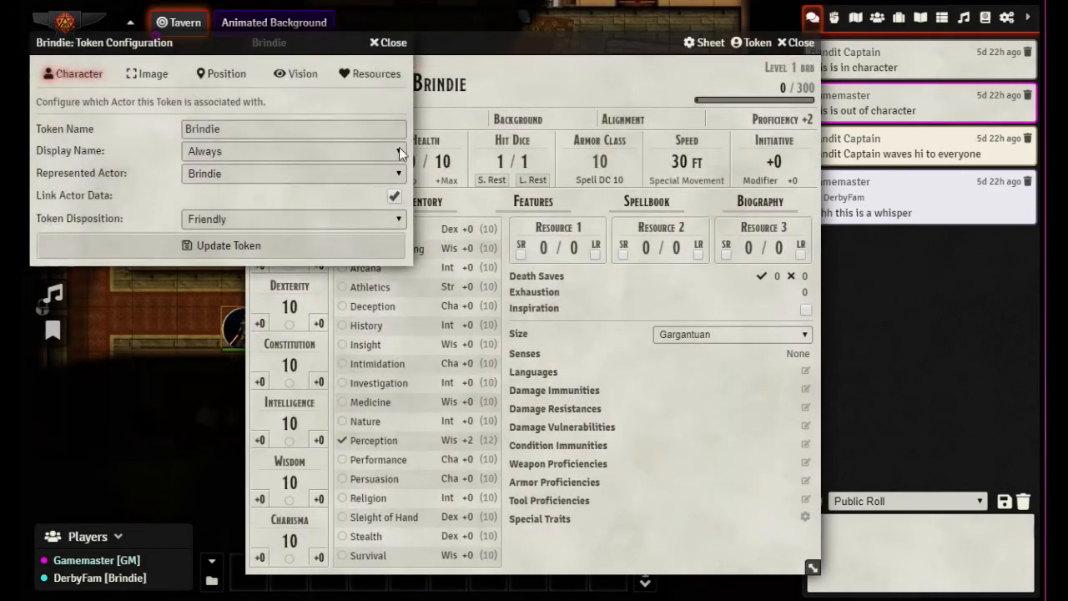
click(298, 74)
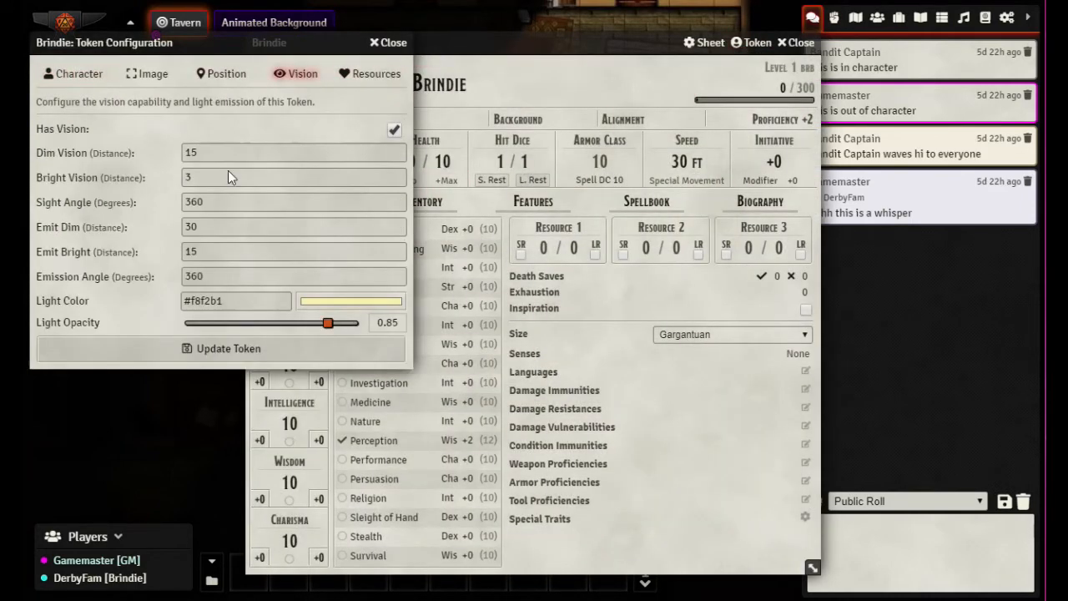
click(215, 226)
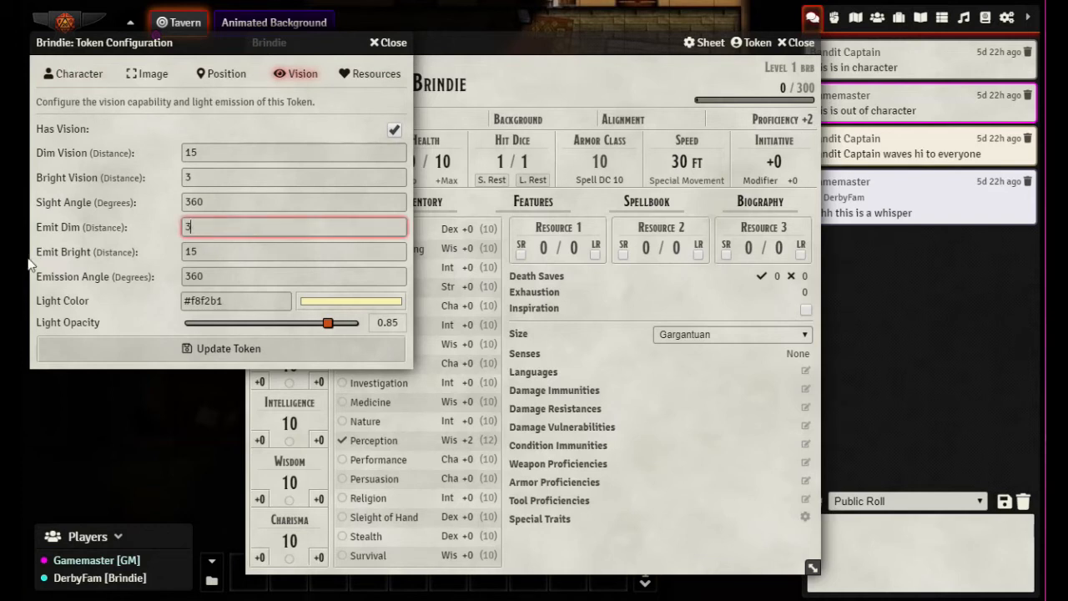
click(229, 359)
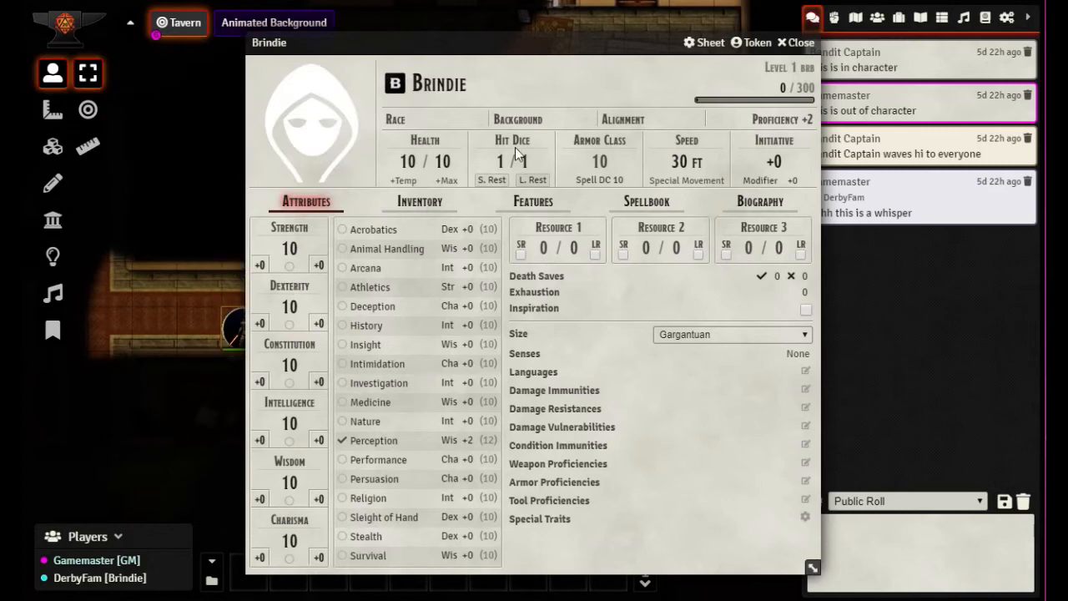
click(766, 42)
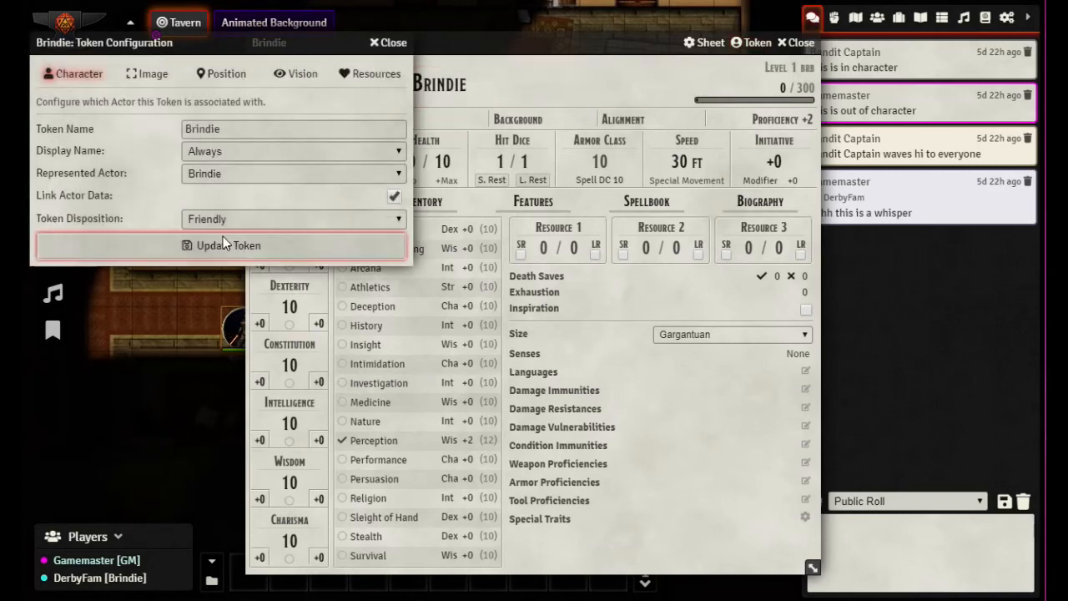
click(306, 74)
click(292, 354)
click(797, 43)
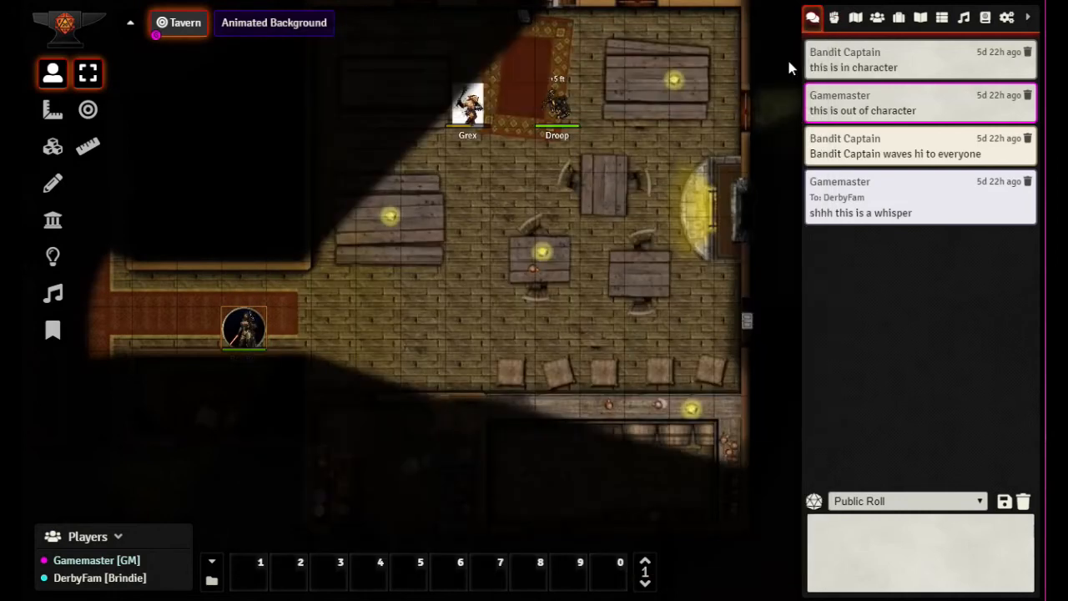
Step: In the player's view, move the Brindie token west along the hallway to the locked door at the corridor junction
mouse_move(246, 329)
mouse_down()
mouse_move(190, 321)
mouse_move(244, 326)
mouse_up()
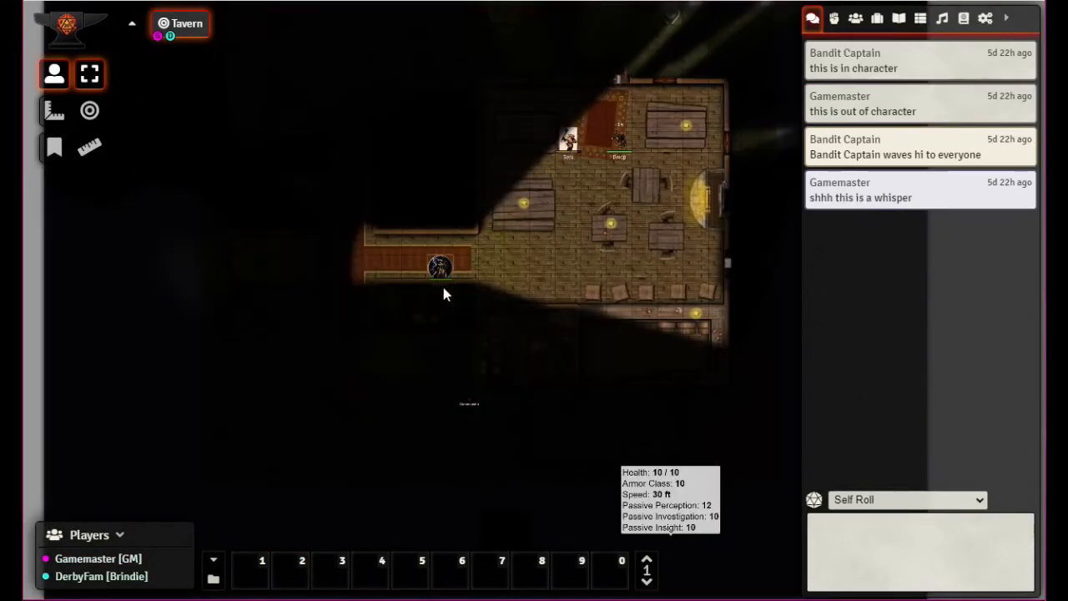
drag(440, 267, 381, 267)
double_click(381, 267)
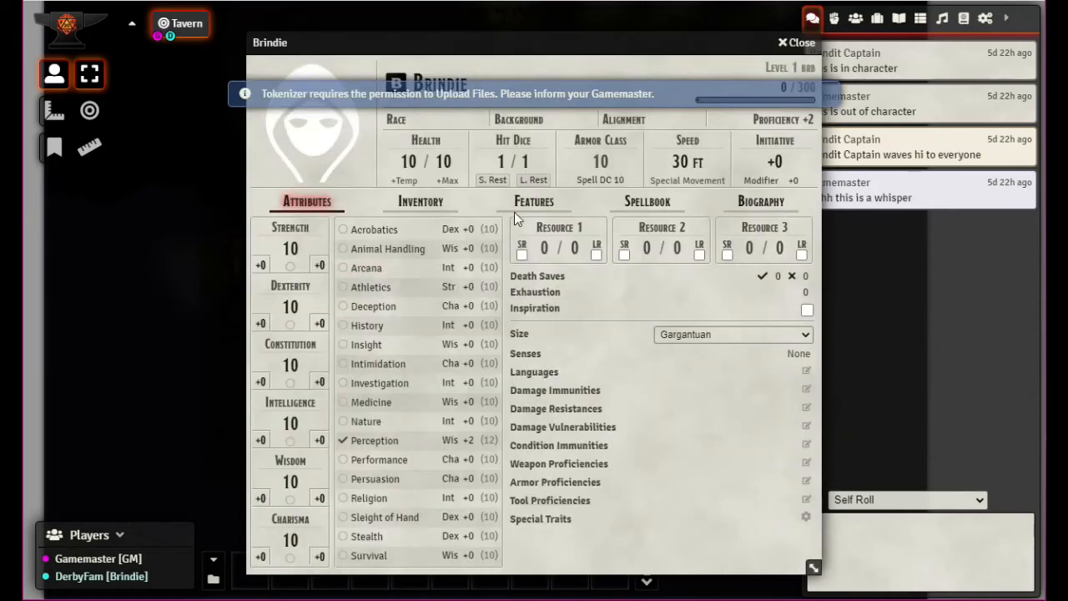
click(786, 42)
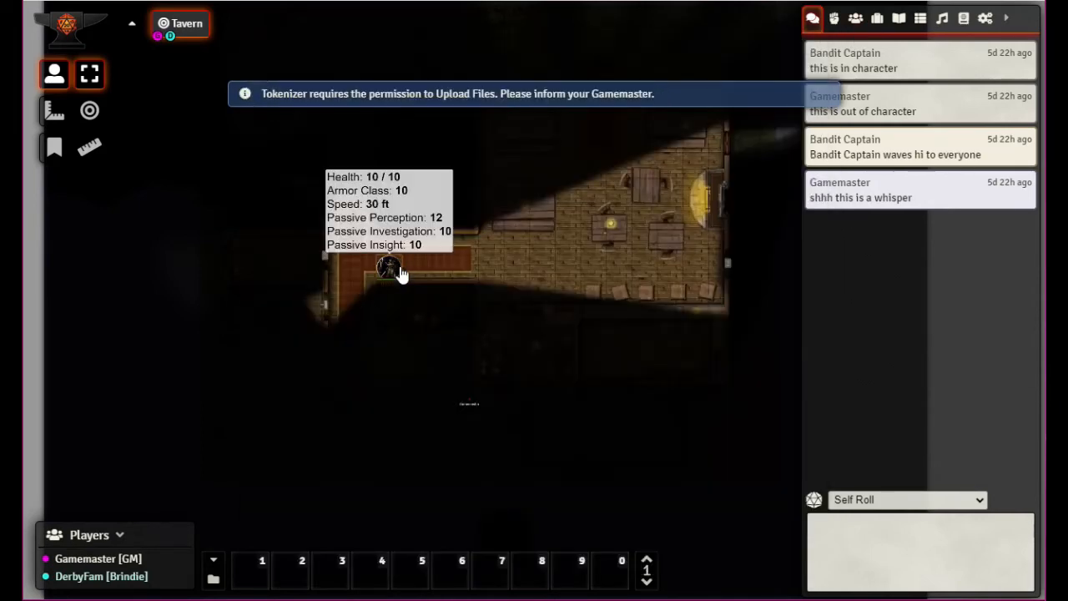
drag(387, 268, 342, 270)
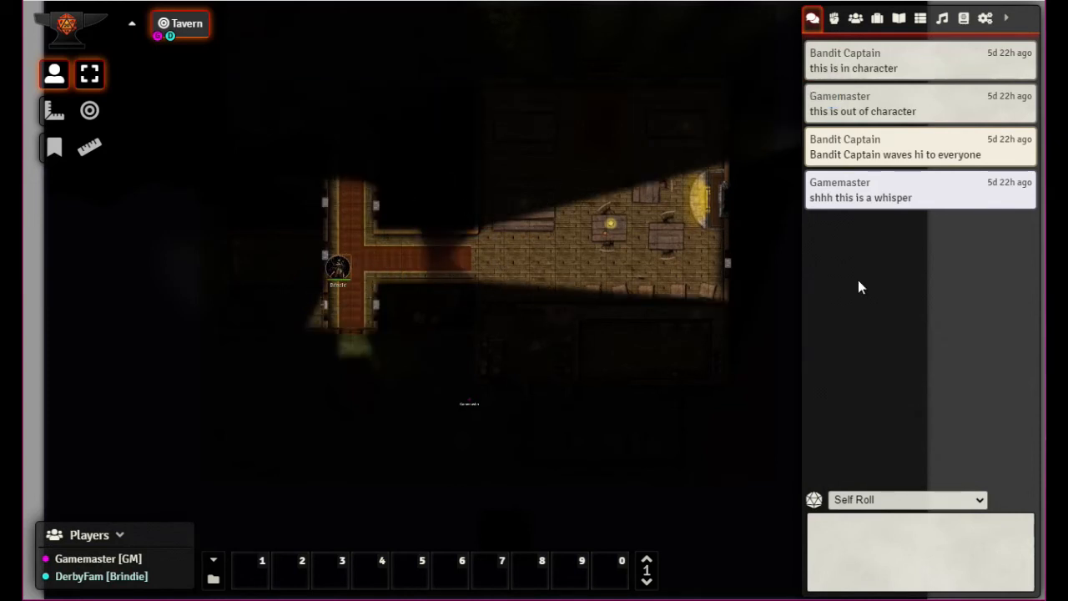
Step: Move the Brindie token back east into the hallway and return it to the locked door to compare its vision
drag(326, 280, 412, 264)
scroll(694, 239, down, 1)
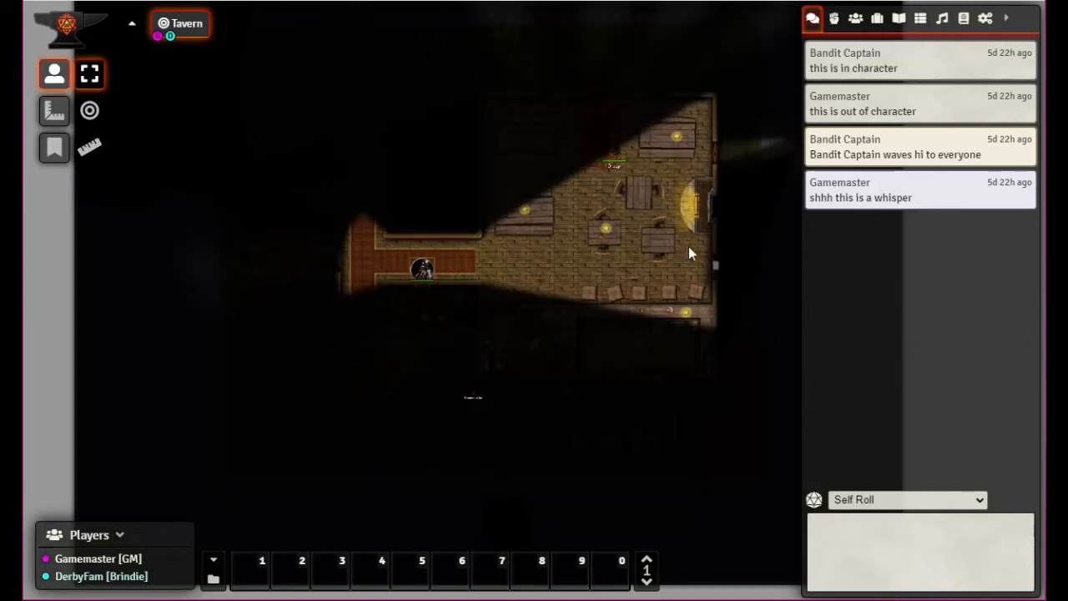
scroll(680, 257, up, 1)
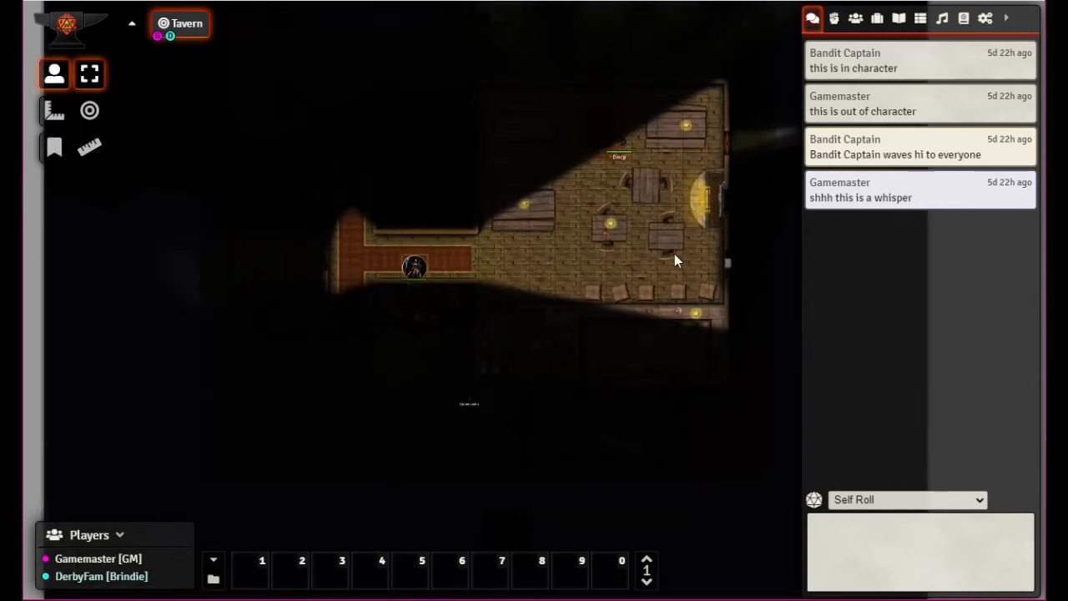
drag(423, 264, 354, 275)
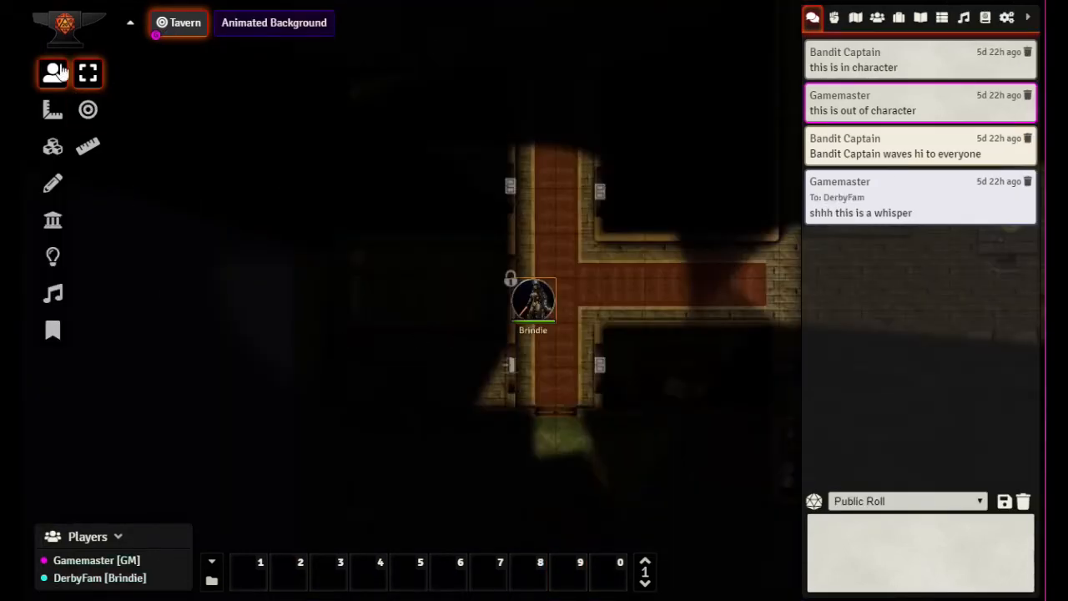
Step: Reset the Tavern scene's fog of war exploration for all players from the lighting controls, confirming the reset
click(52, 256)
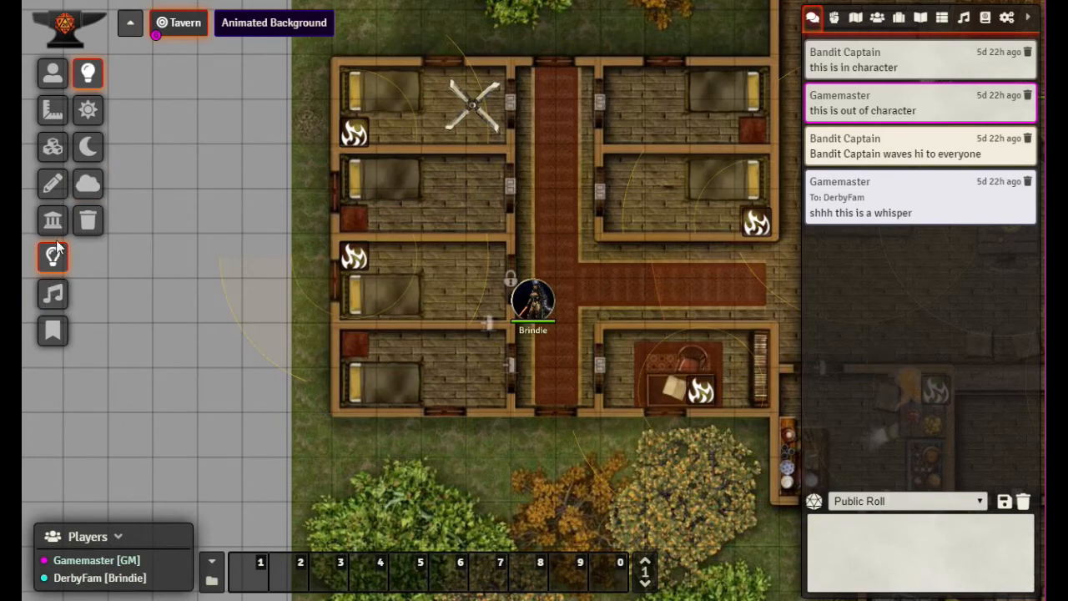
click(92, 188)
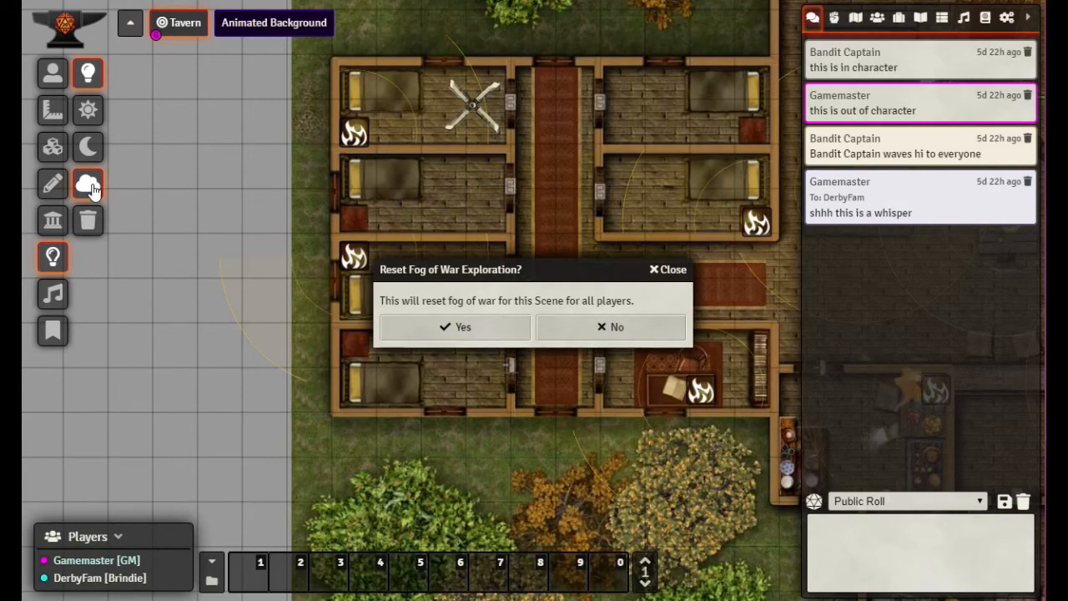
click(442, 327)
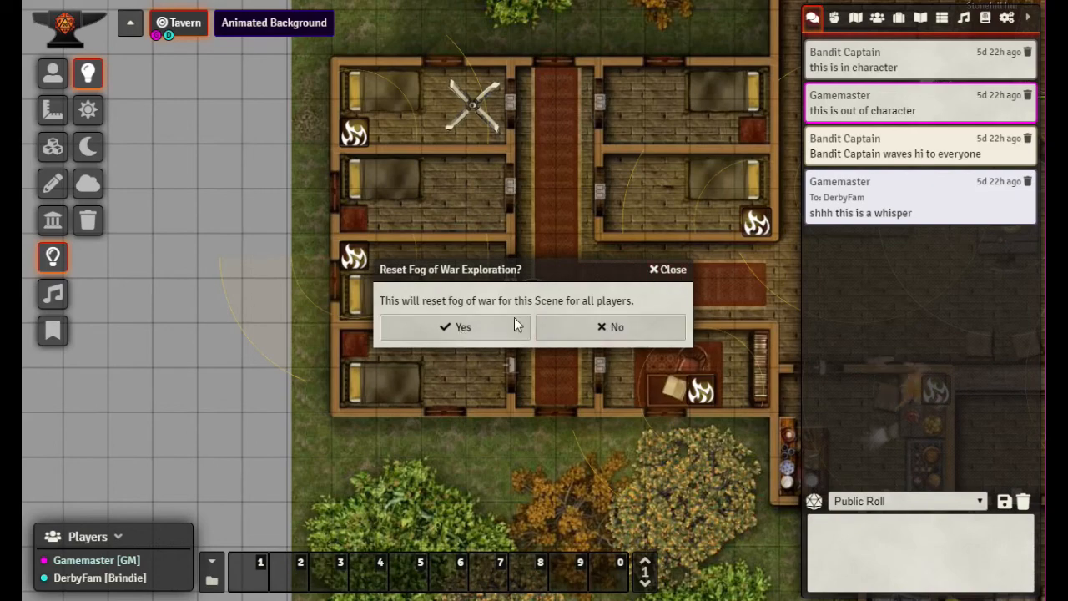
click(493, 323)
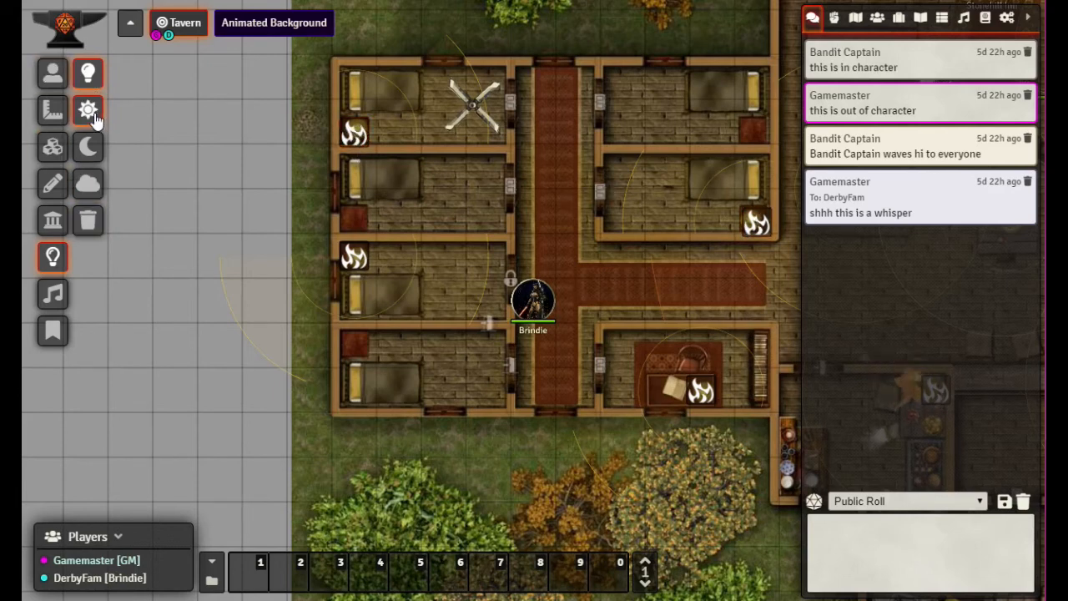
Step: Place a small light source in the corridor north of Brindie and delete it
click(531, 185)
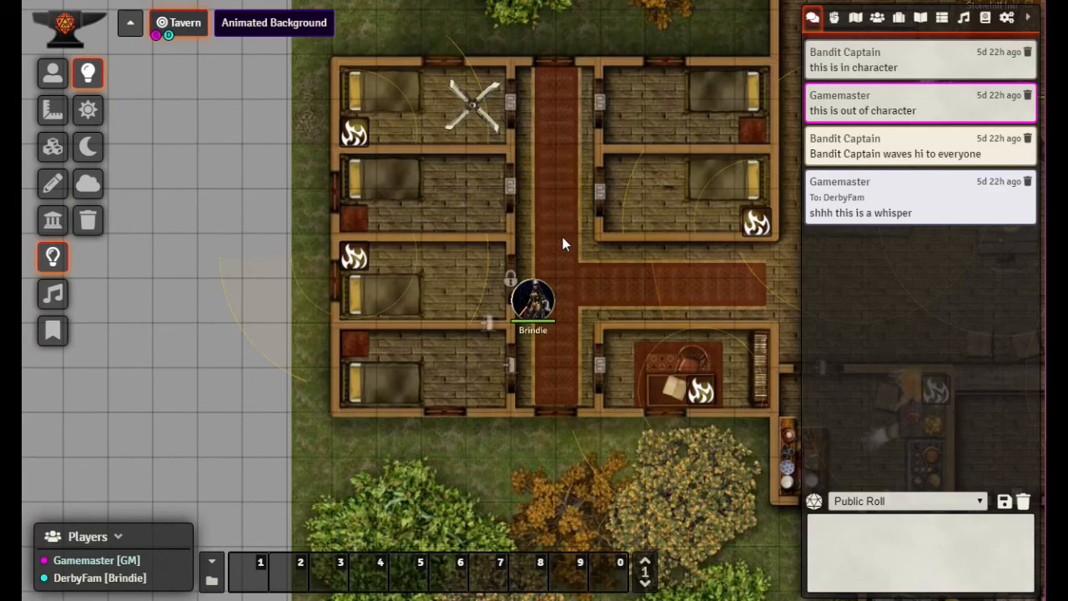
key(Delete)
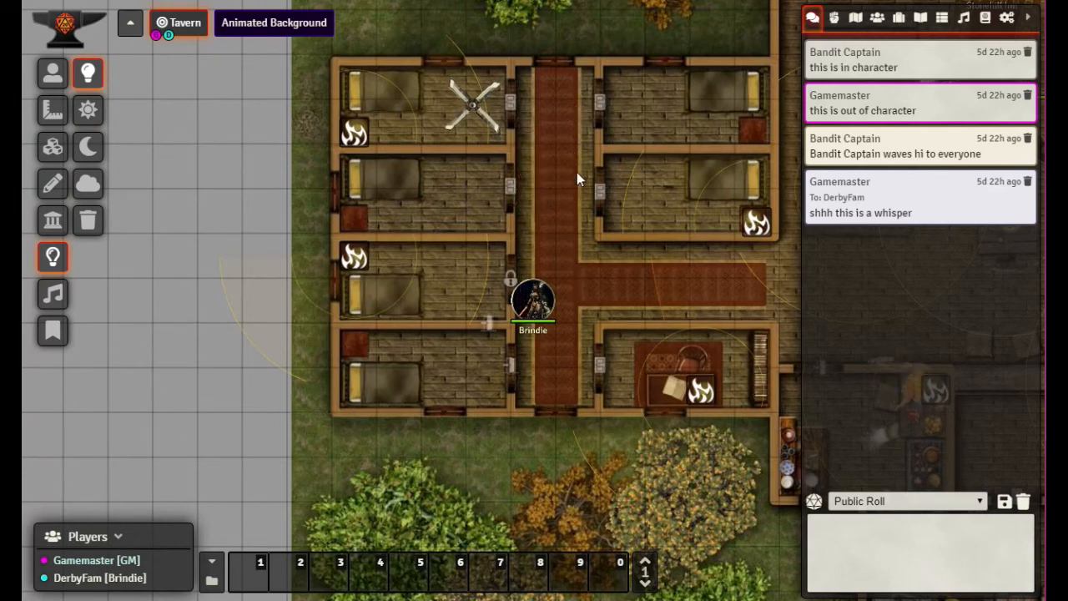
click(546, 164)
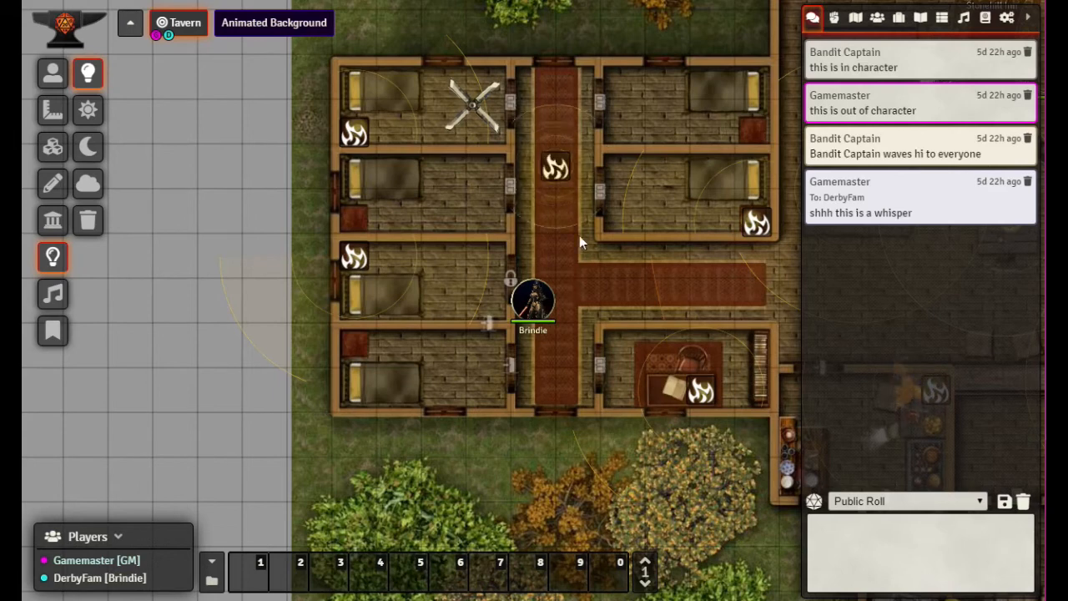
click(556, 170)
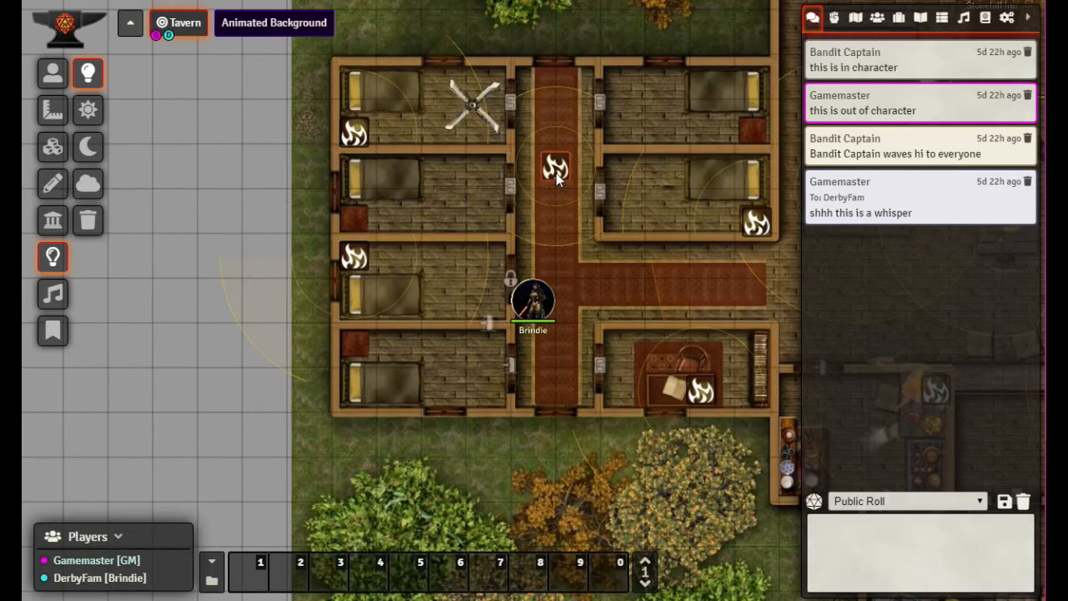
key(Delete)
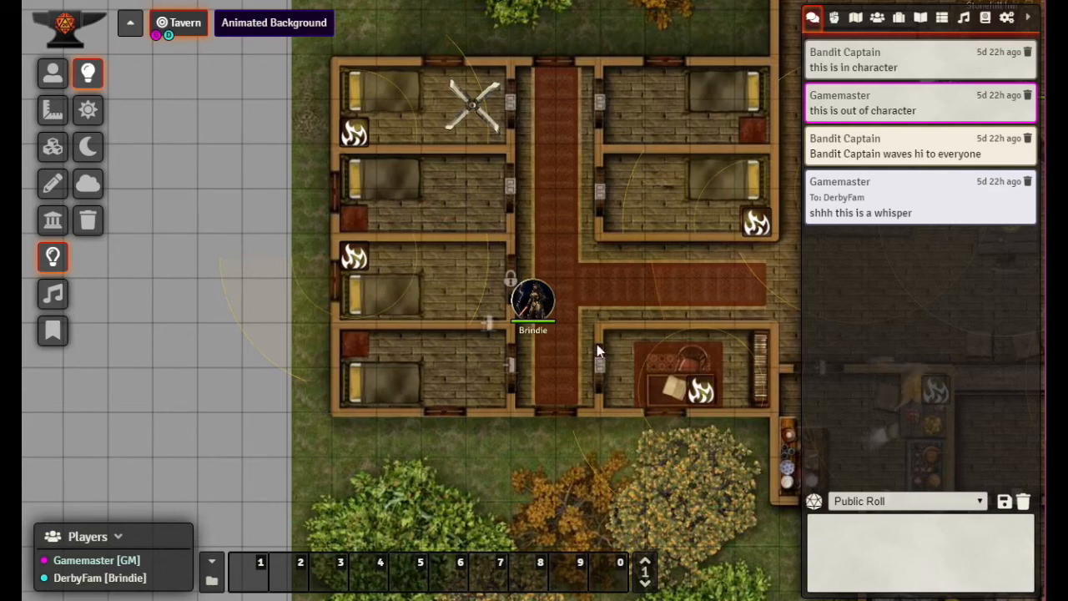
Step: Draw a local ambient sound with a radius of about 51.2 distance units from the bar's east end across the tavern's common room
click(53, 298)
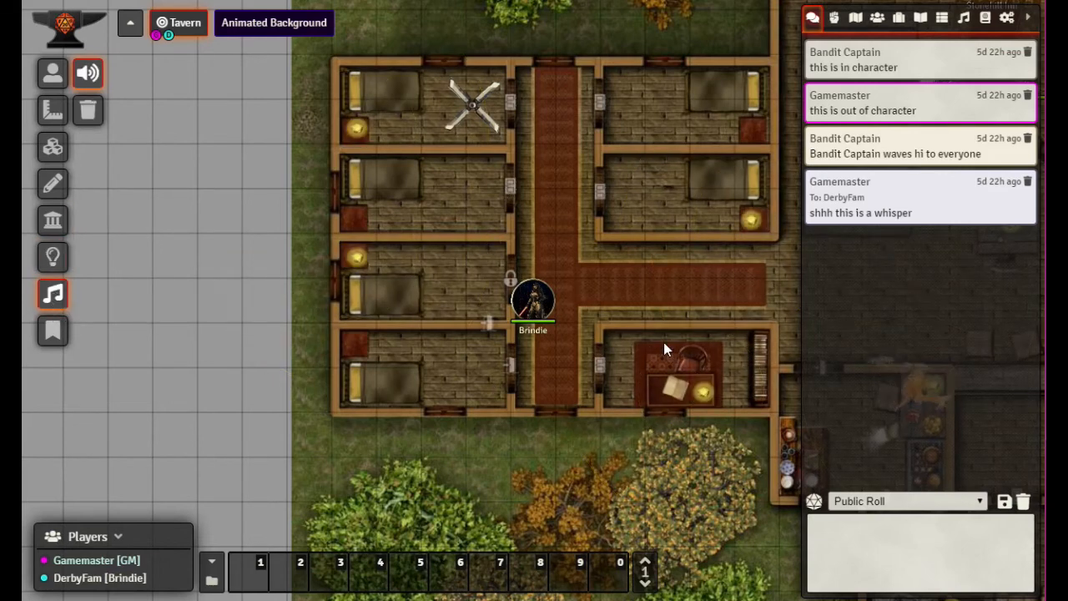
drag(704, 305, 260, 204)
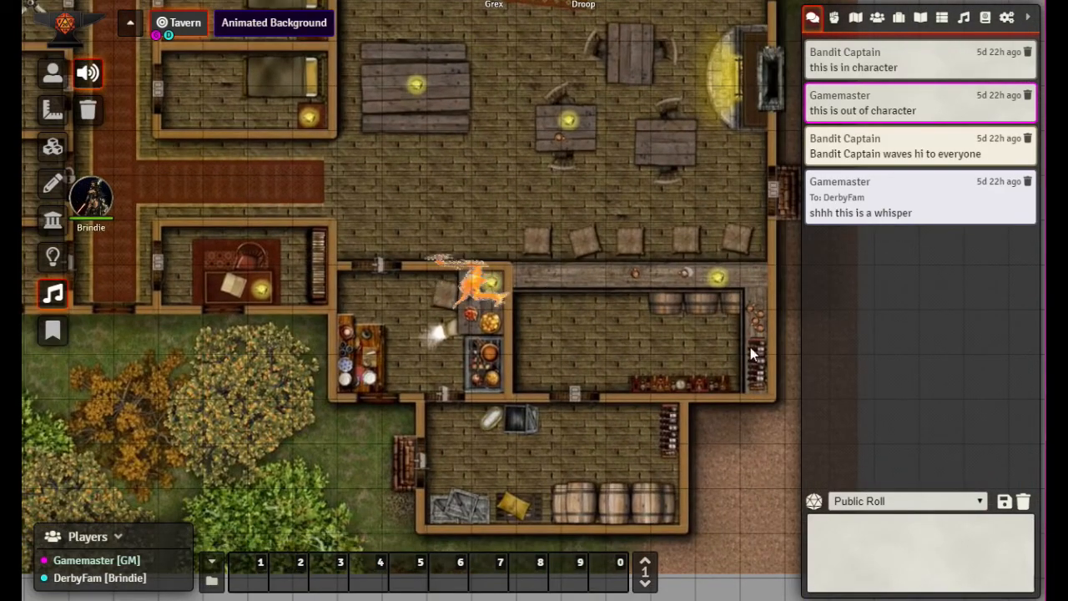
drag(673, 367, 653, 485)
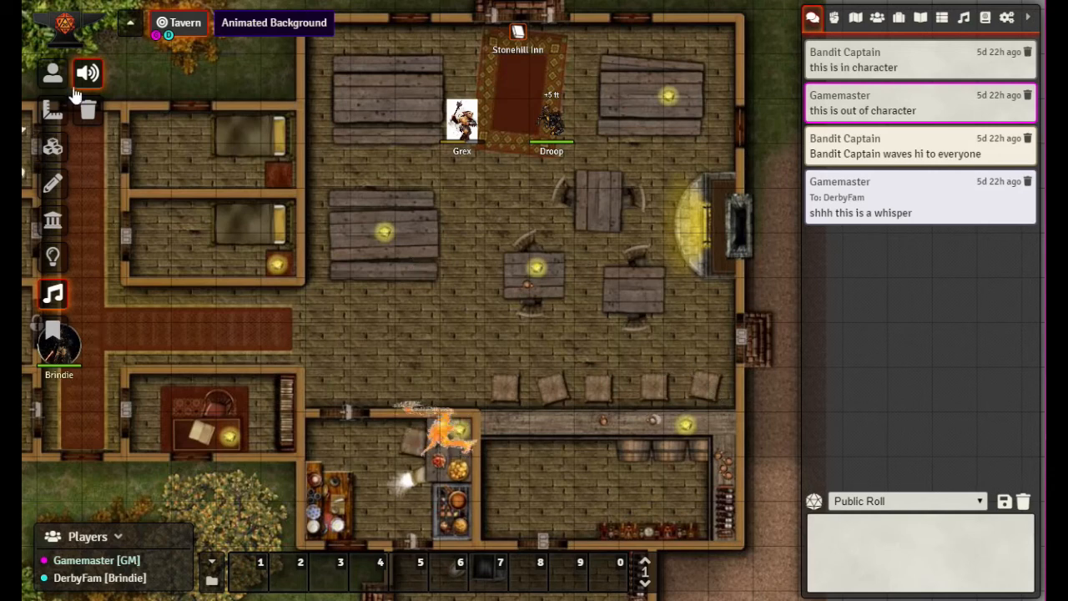
drag(550, 322, 768, 478)
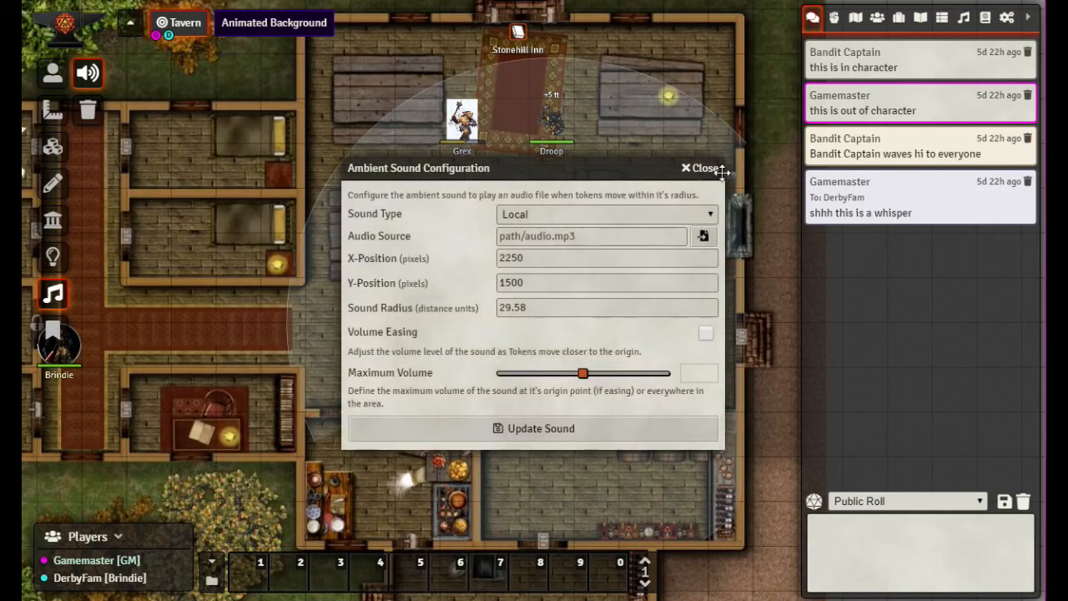
click(694, 167)
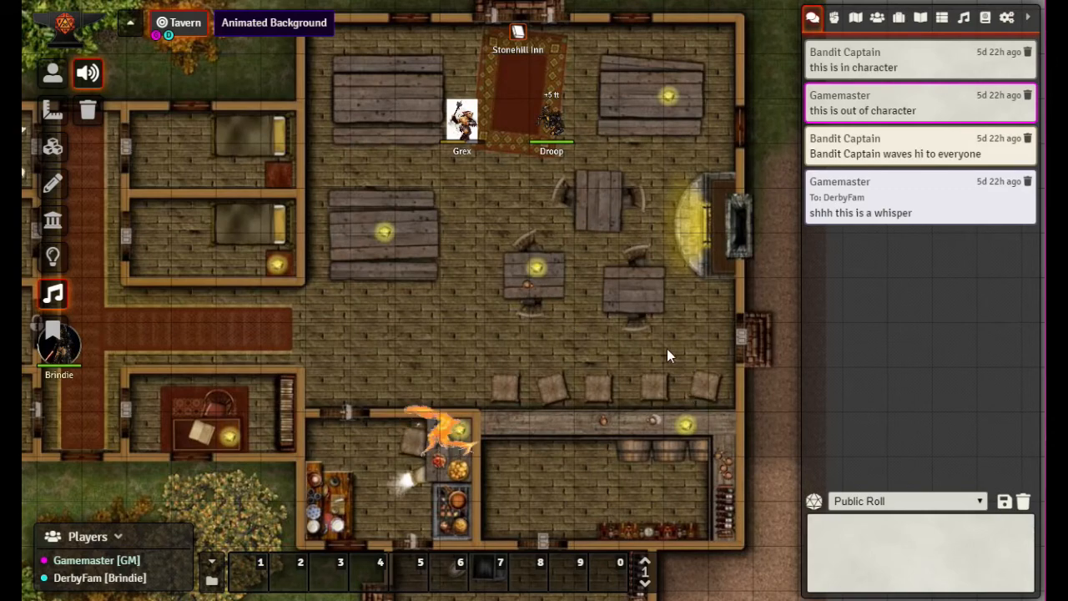
drag(720, 392, 330, 167)
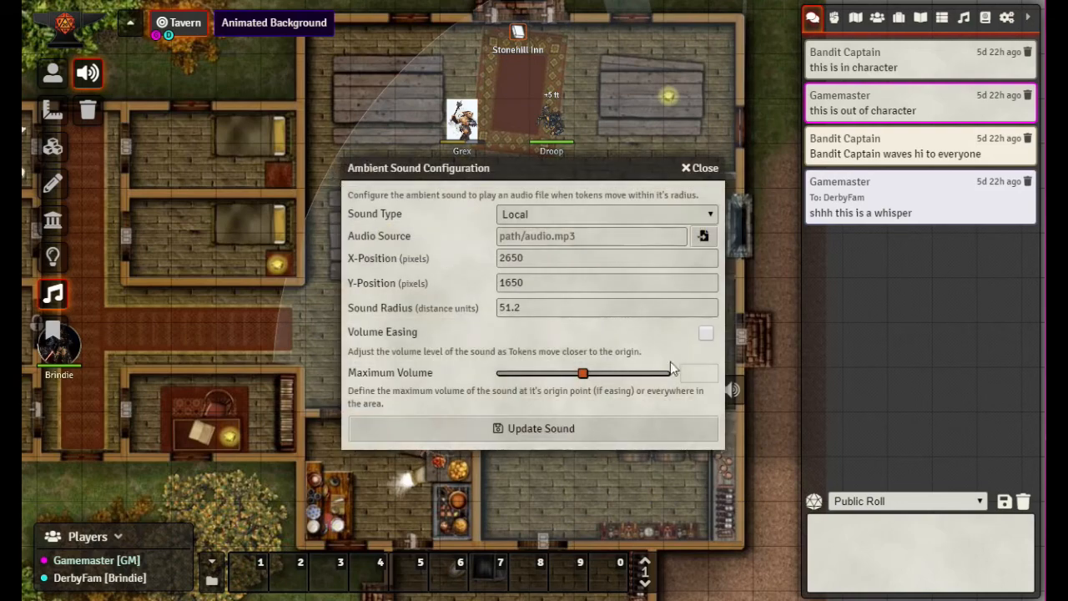
Step: Set the ambient sound's audio source to Tavern.mp3 from the sounds/music folder of the user data
click(705, 237)
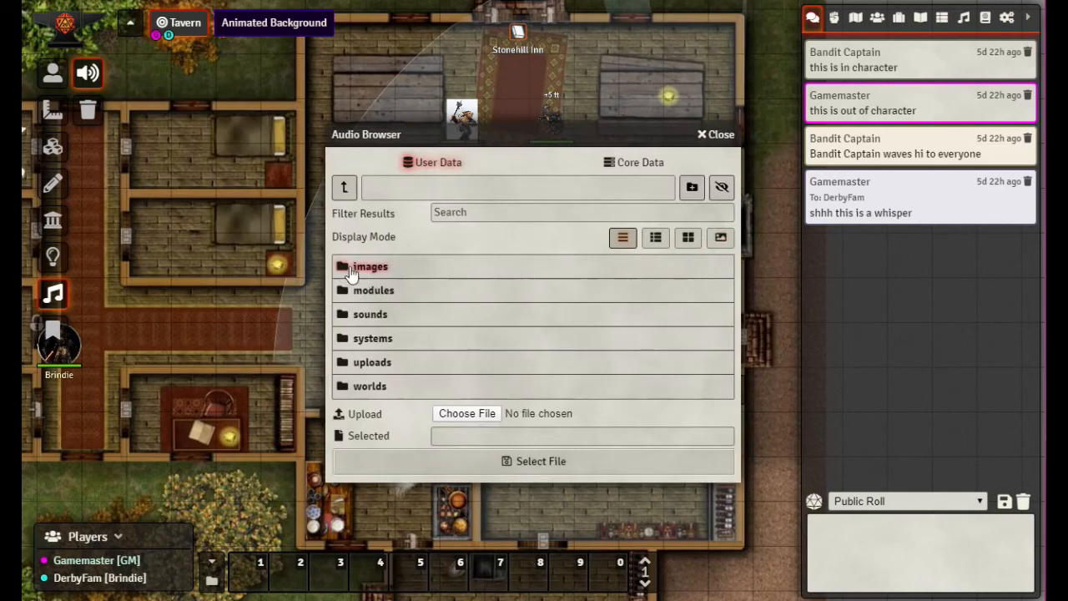
click(370, 314)
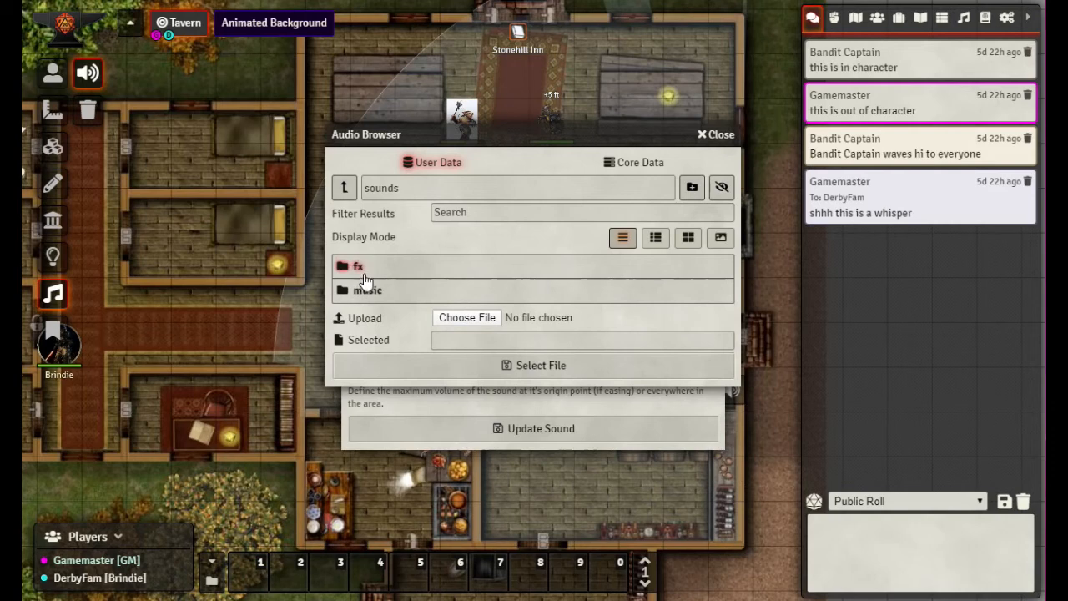
click(361, 291)
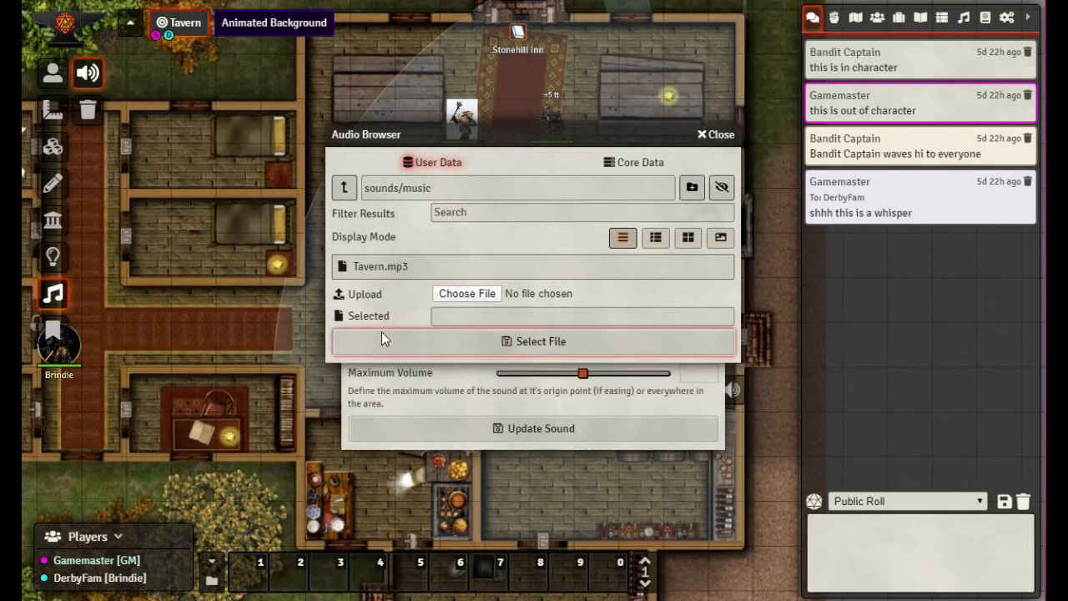
click(391, 268)
click(528, 344)
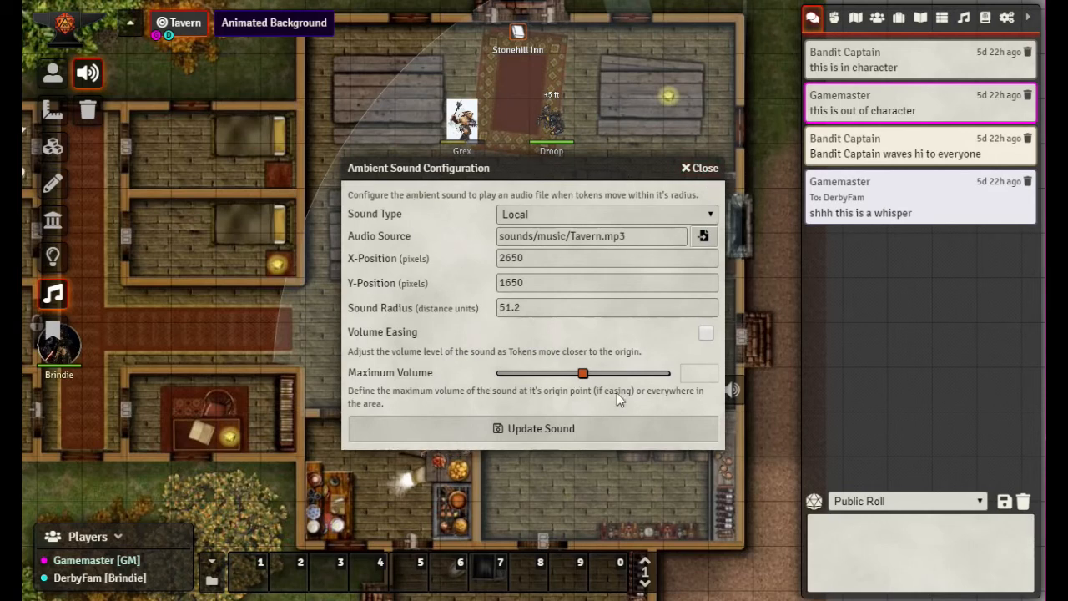
Step: Set the sound's maximum volume to 1, save it, and shift its origin slightly west to X-position 2600
drag(582, 374, 671, 375)
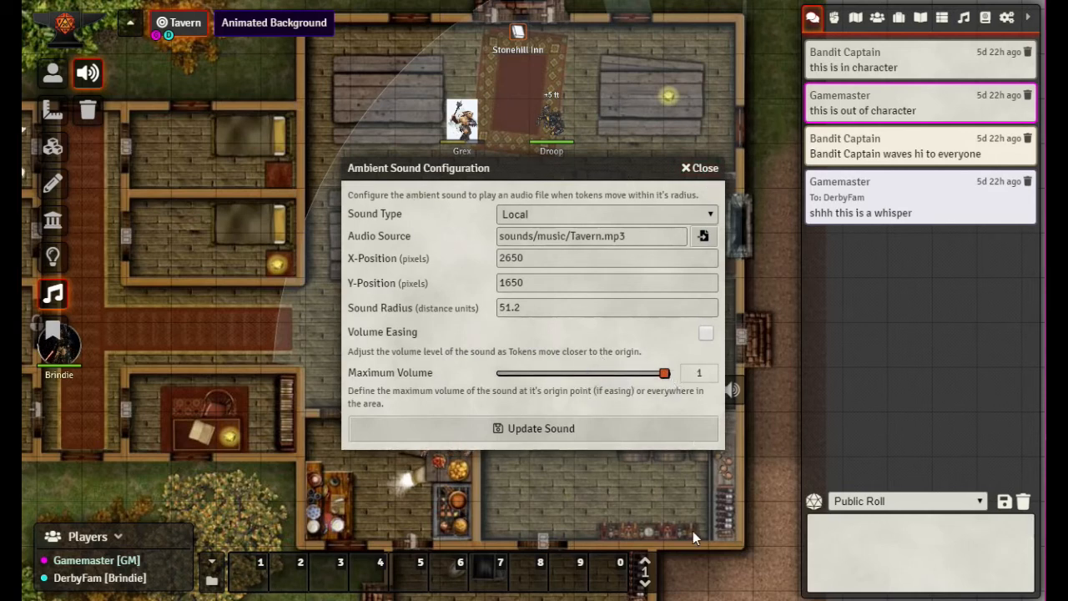
drag(668, 378, 424, 376)
drag(502, 373, 720, 385)
click(517, 426)
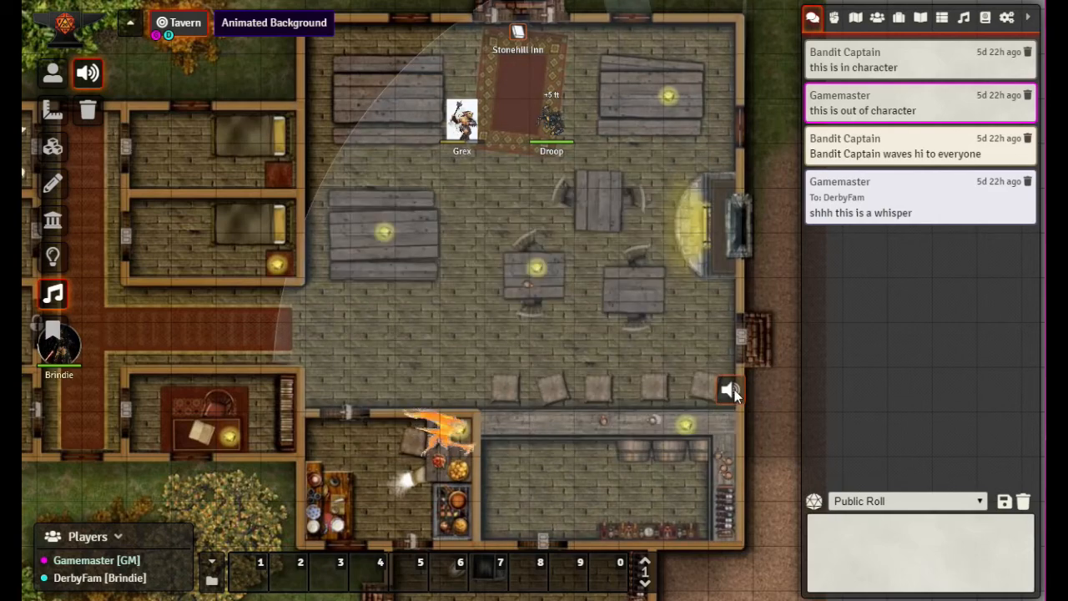
drag(734, 390, 712, 388)
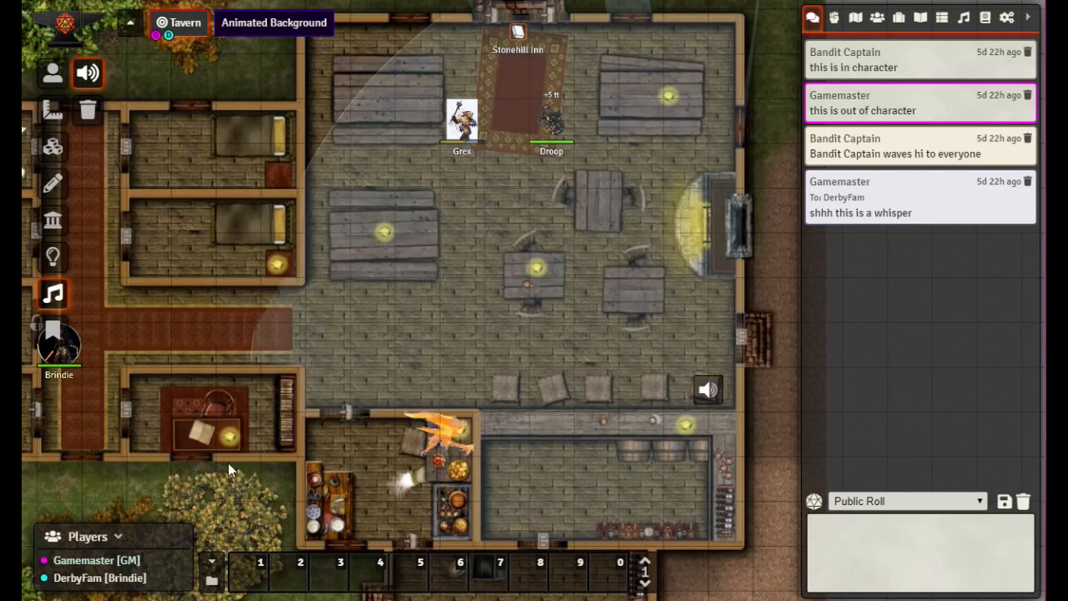
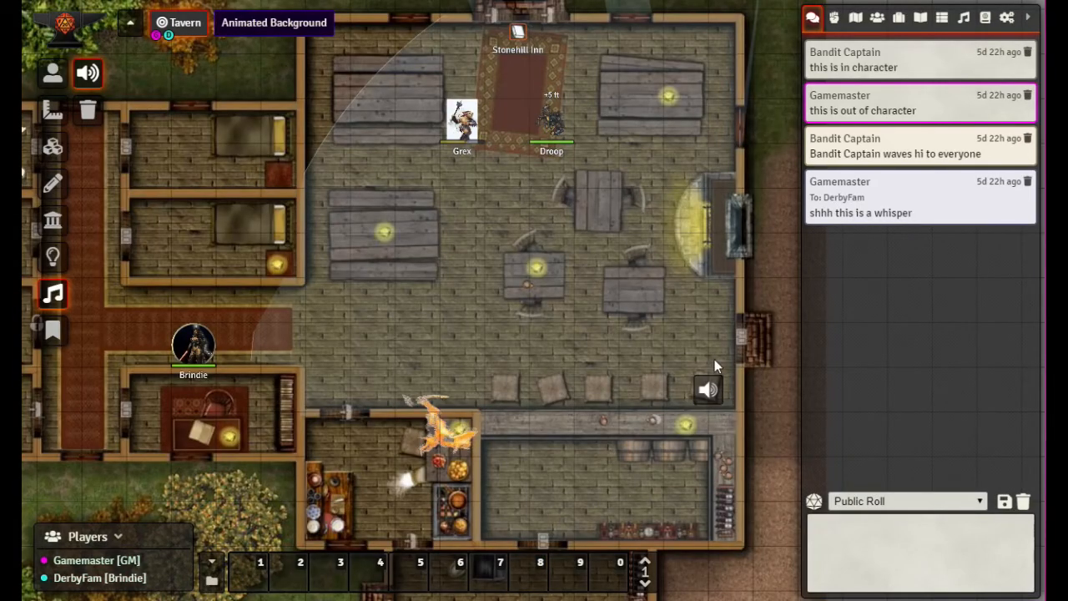
Step: Enable volume easing for the tavern's ambient sound and save the update
double_click(706, 389)
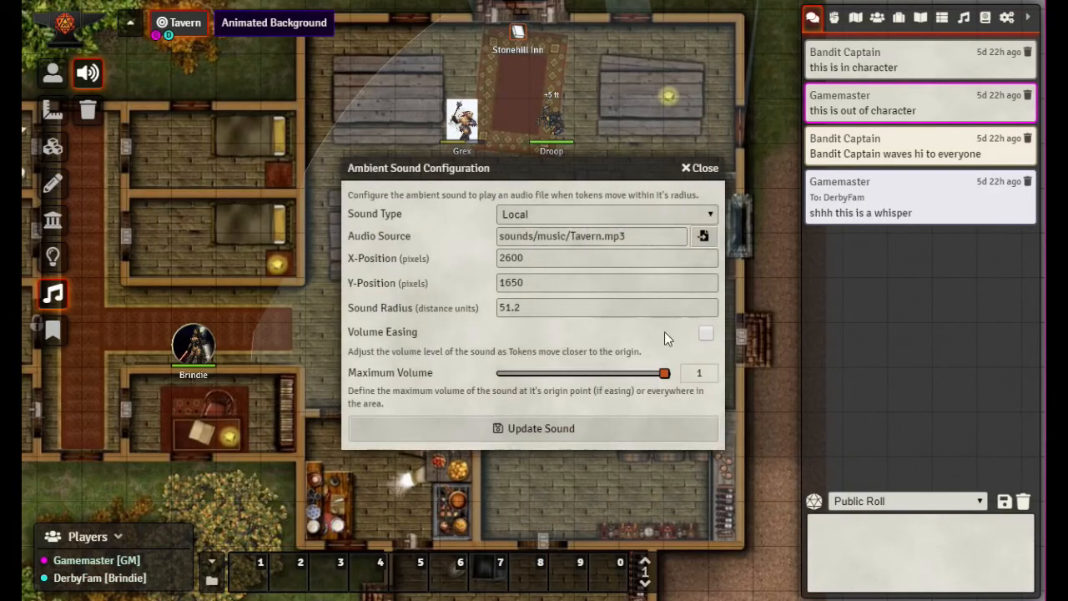
click(706, 333)
click(596, 429)
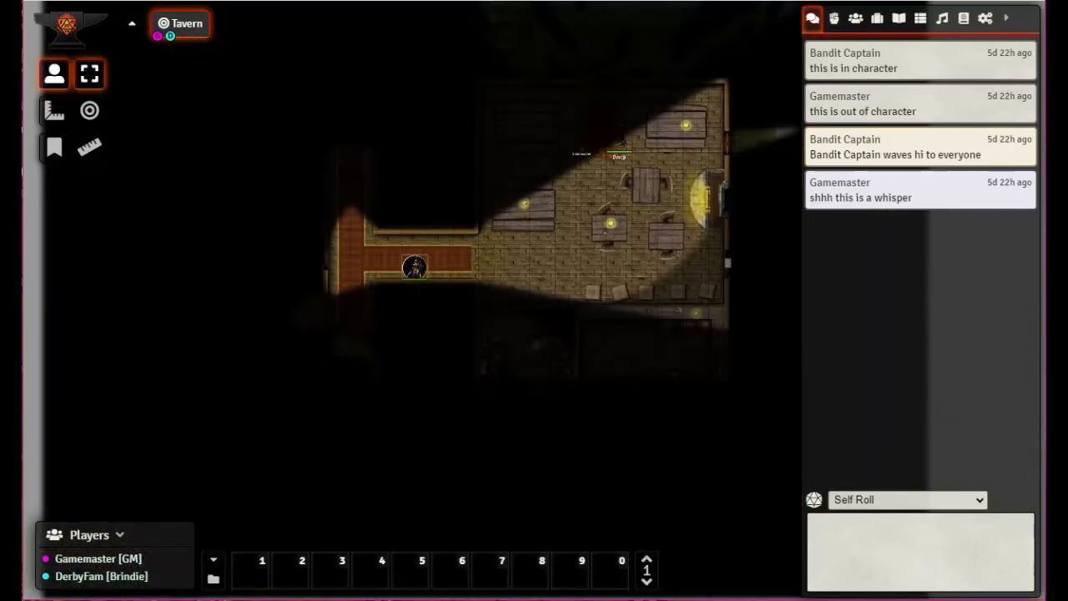
Step: In the player's view, move the Brindie token back and forth across the corridor's east end to test the sound at its radius edge
key(Right)
key(Right)
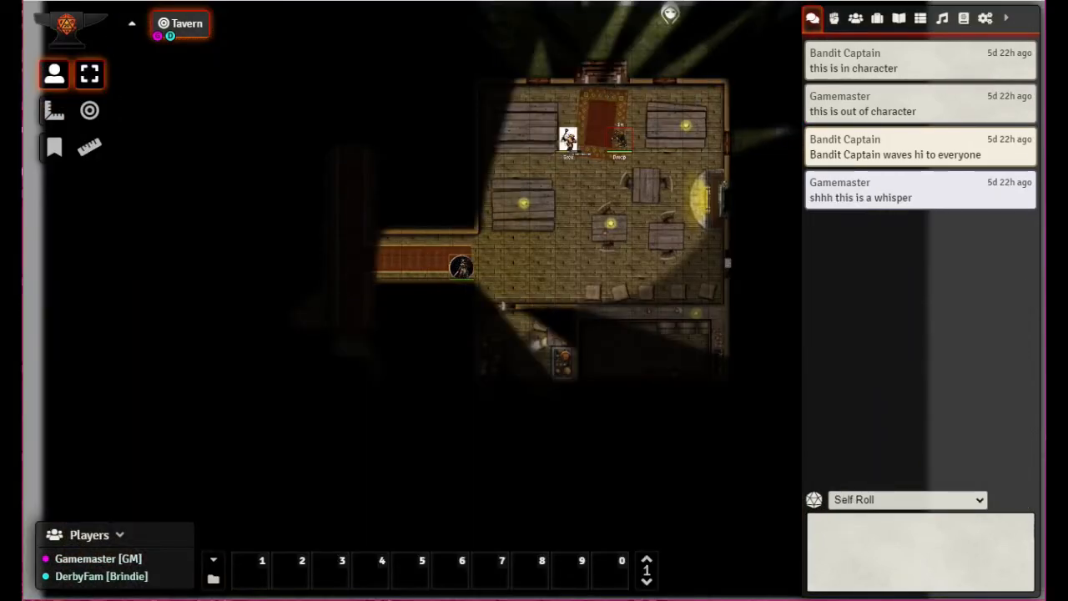
key(Right)
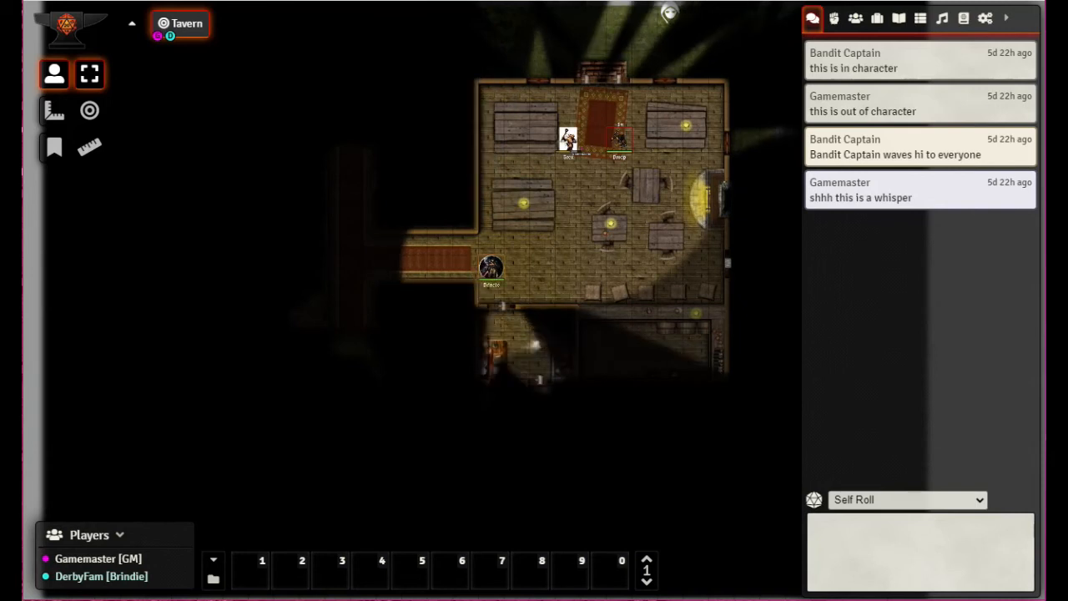
key(Left)
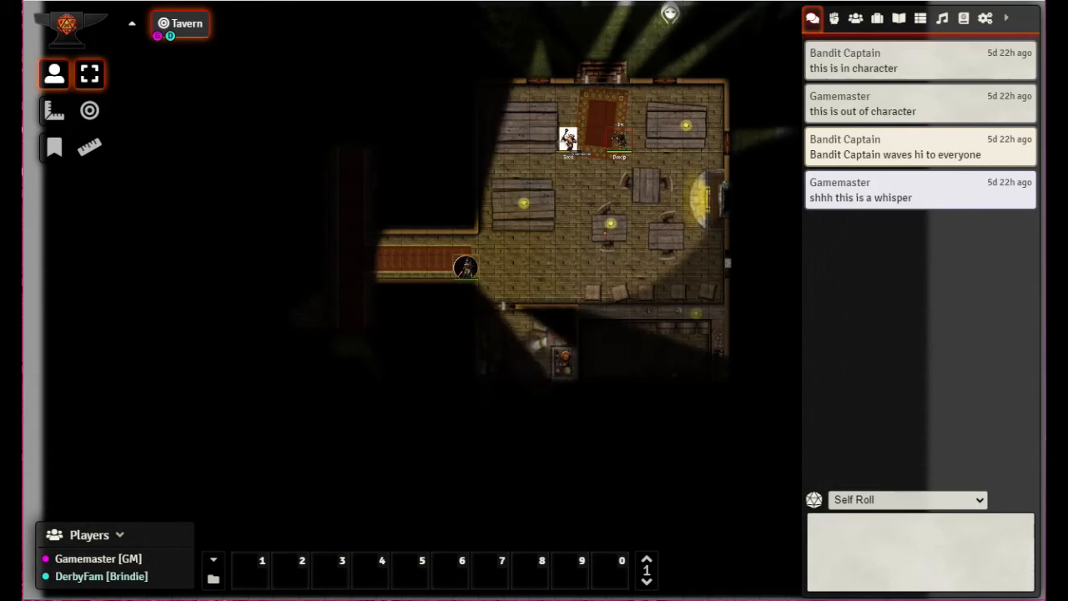
key(Left)
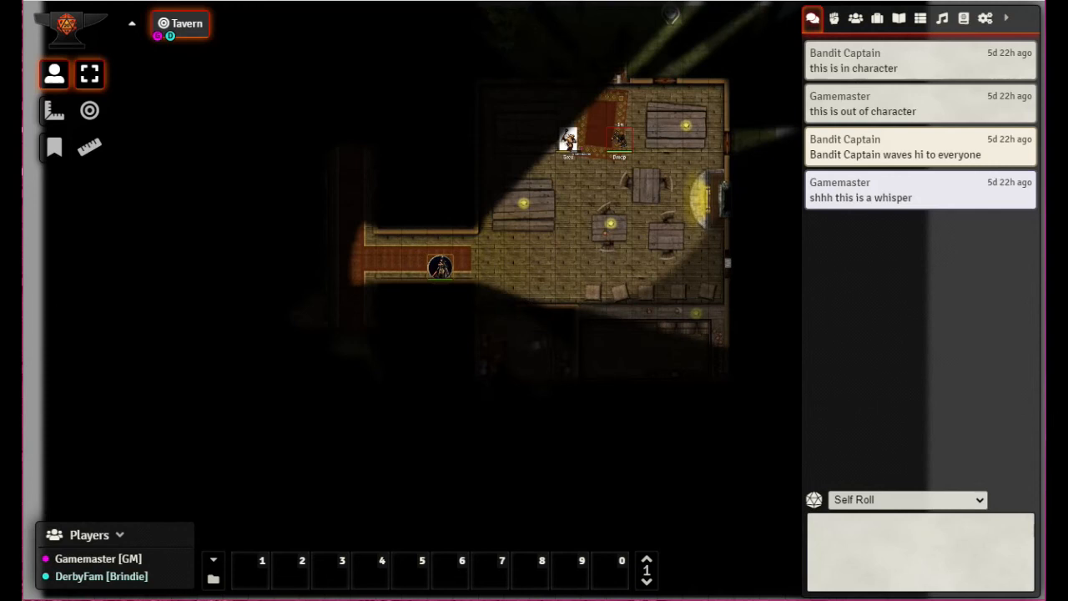
key(Right)
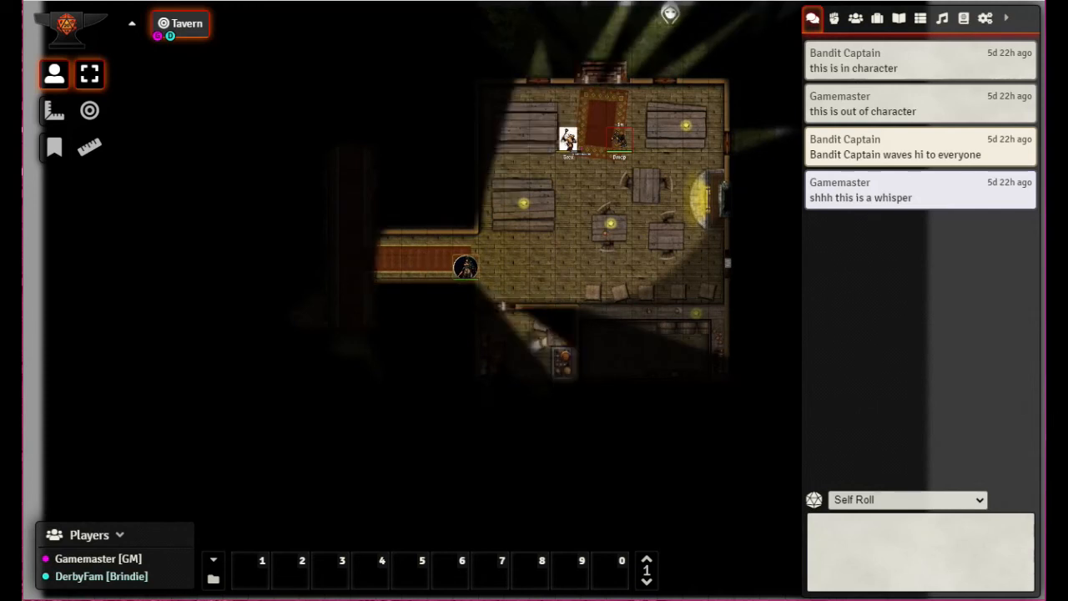
key(Left)
key(Right)
key(Right)
key(Left)
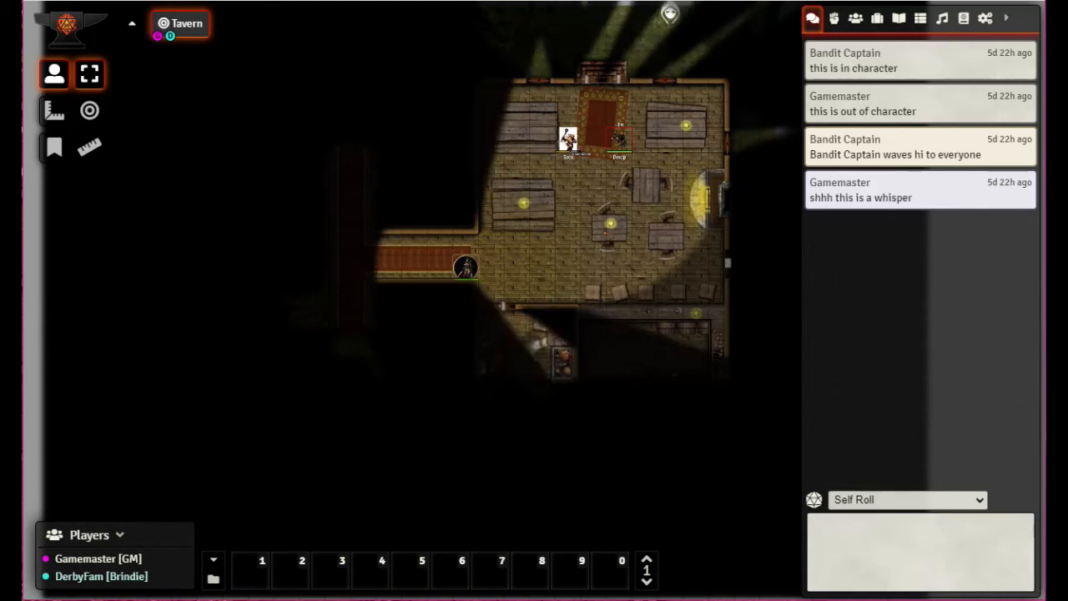
Step: Move Brindie west down the corridor out of the sound's range and back east to hear the music fade
key(Left)
key(Left)
key(Left)
key(Left)
key(Right)
key(Right)
key(Right)
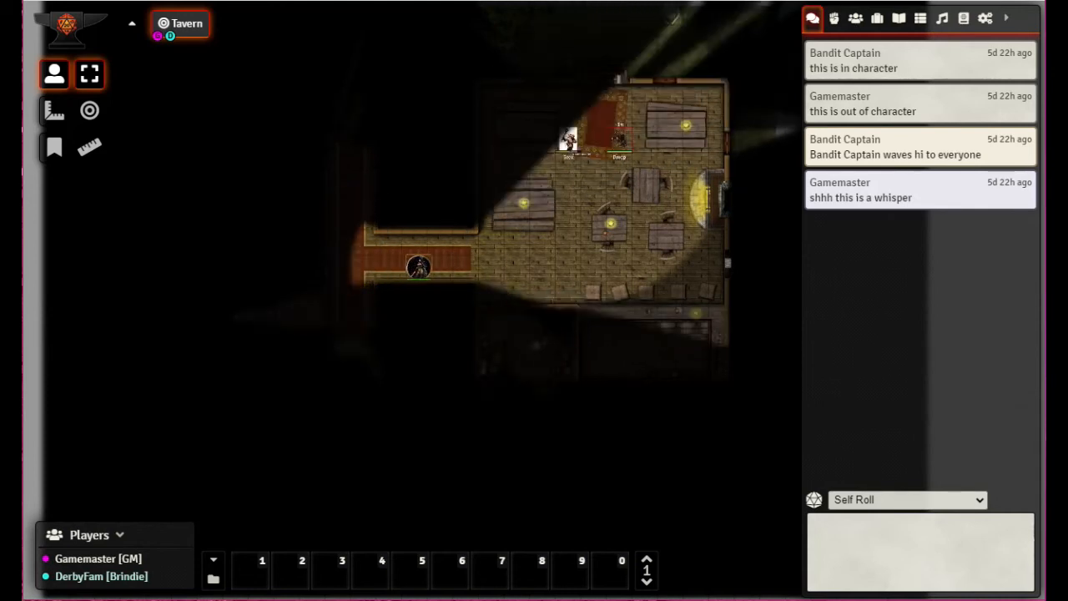
Step: Move Brindie east out of the corridor and across the common room to the door in the east wall
key(Right)
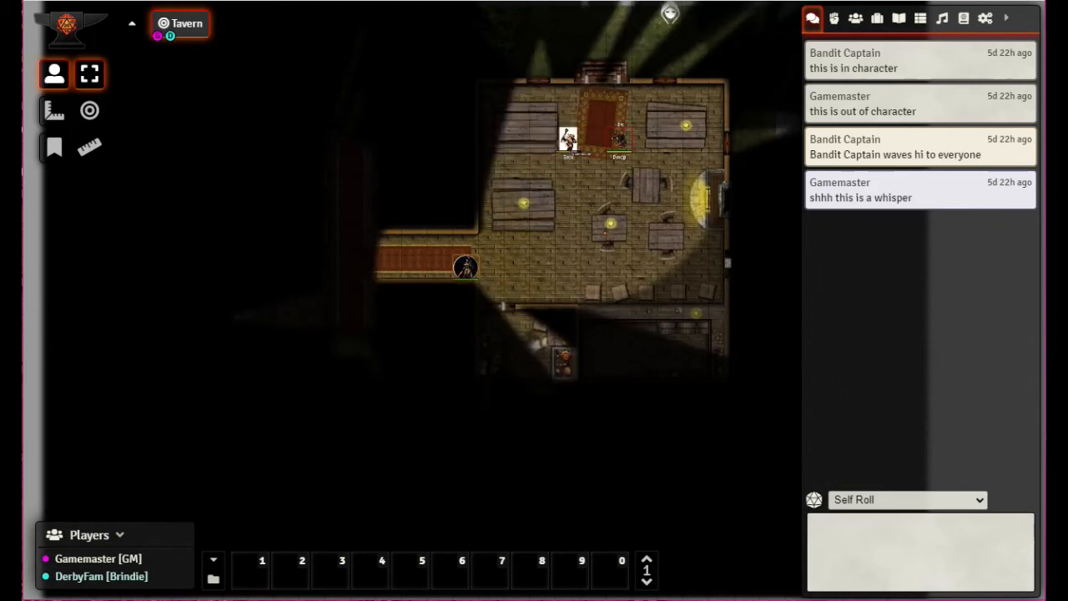
key(Right)
key(Right)
key(Right)
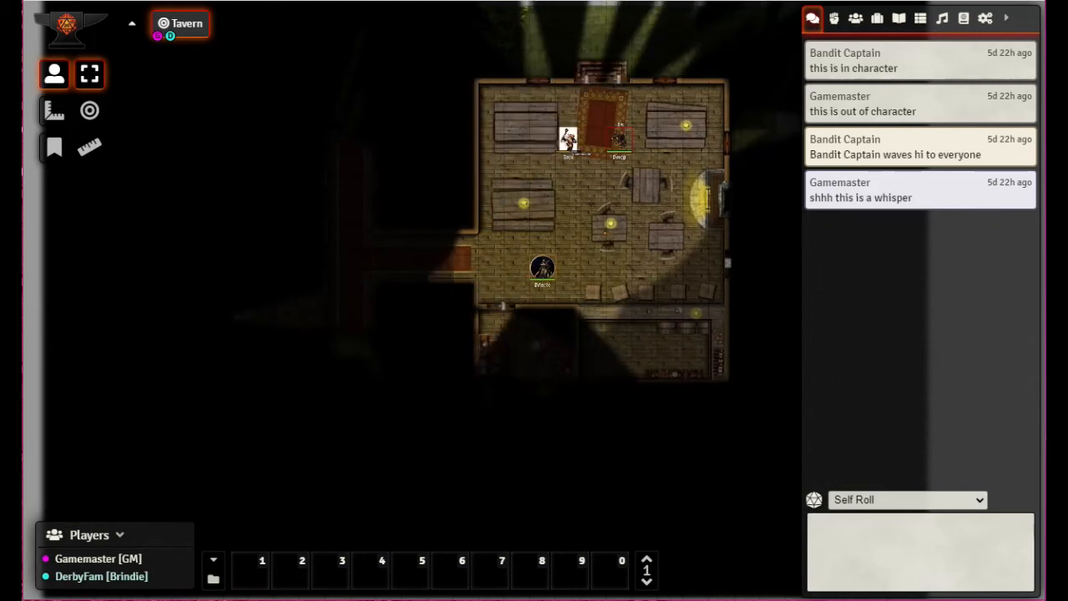
key(Right)
key(Right)
key(Right)
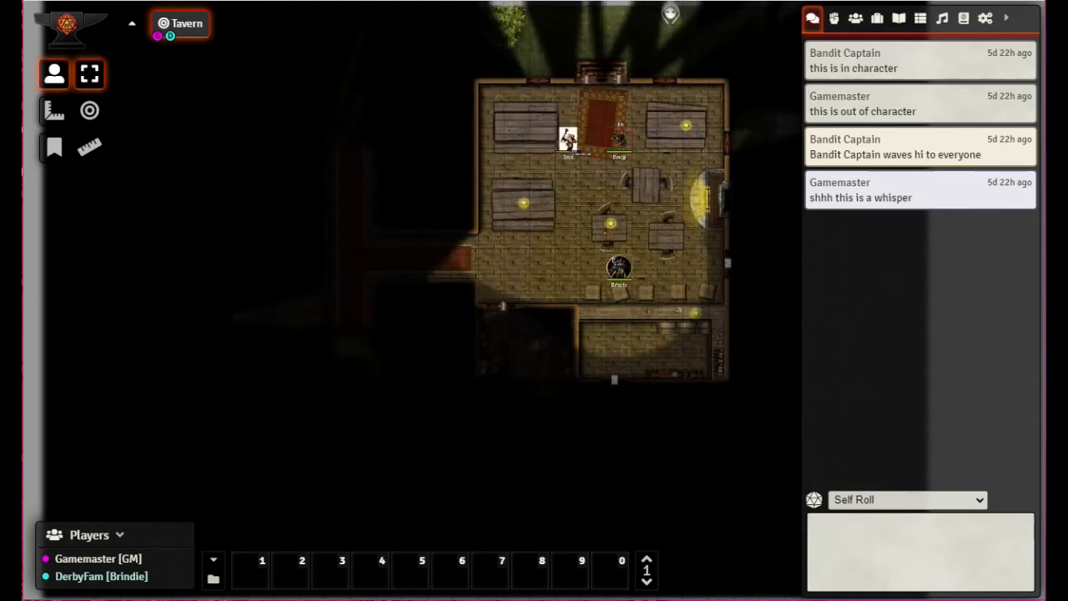
key(Right)
key(Right)
key(Right)
key(Right)
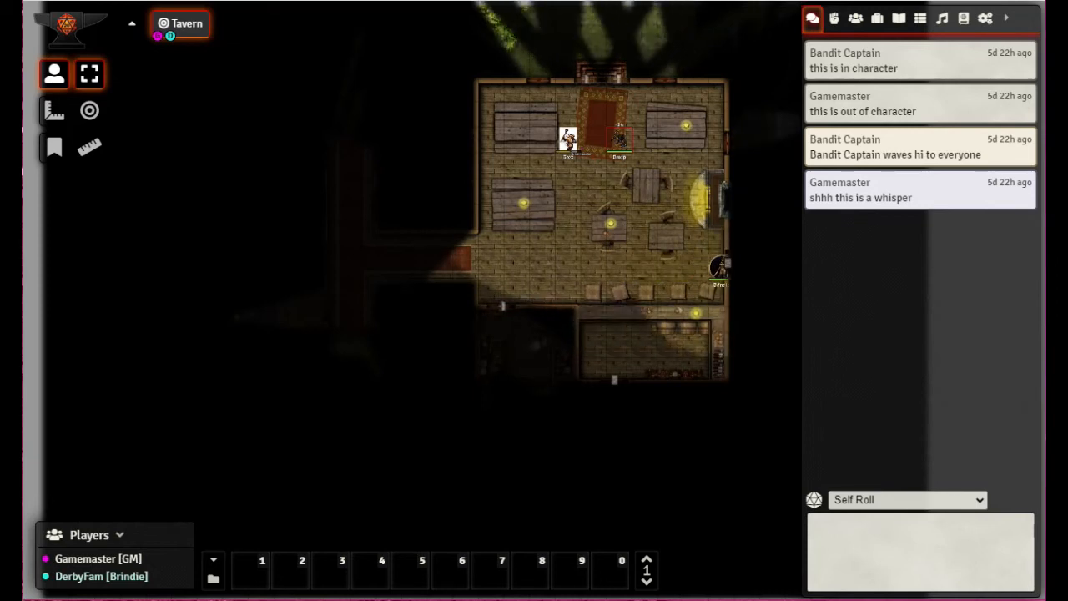
Step: Move Brindie one square south beside the bar and four squares west along the row of stools
key(Down)
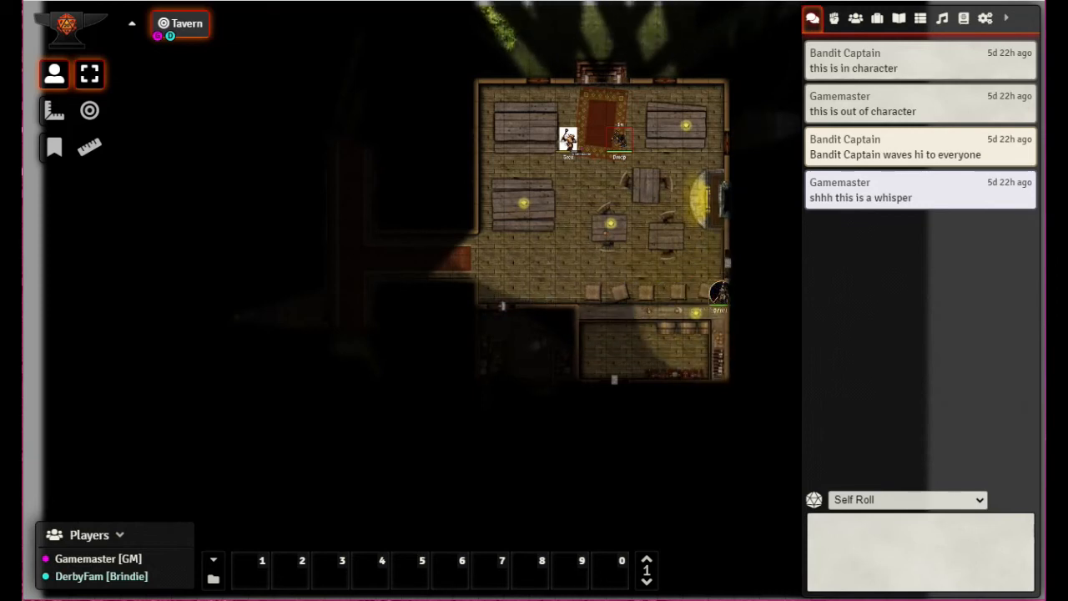
key(Left)
key(Left)
key(Left)
key(Left)
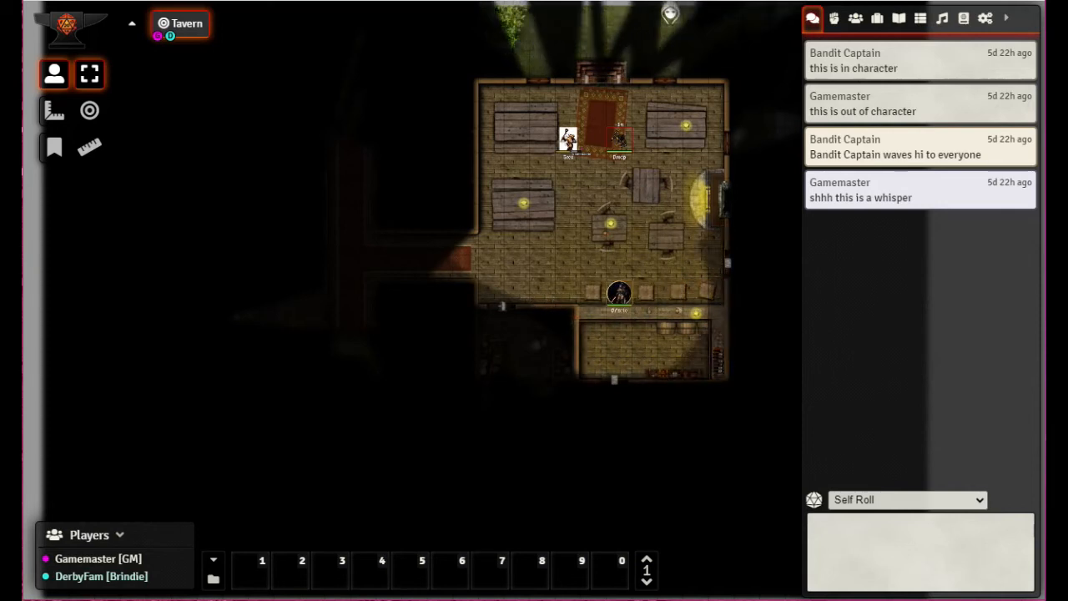
Step: Move Brindie one square north off the stools and west through the common room, back down the corridor beyond the sound's radius
key(Up)
key(Left)
key(Left)
key(Left)
key(Left)
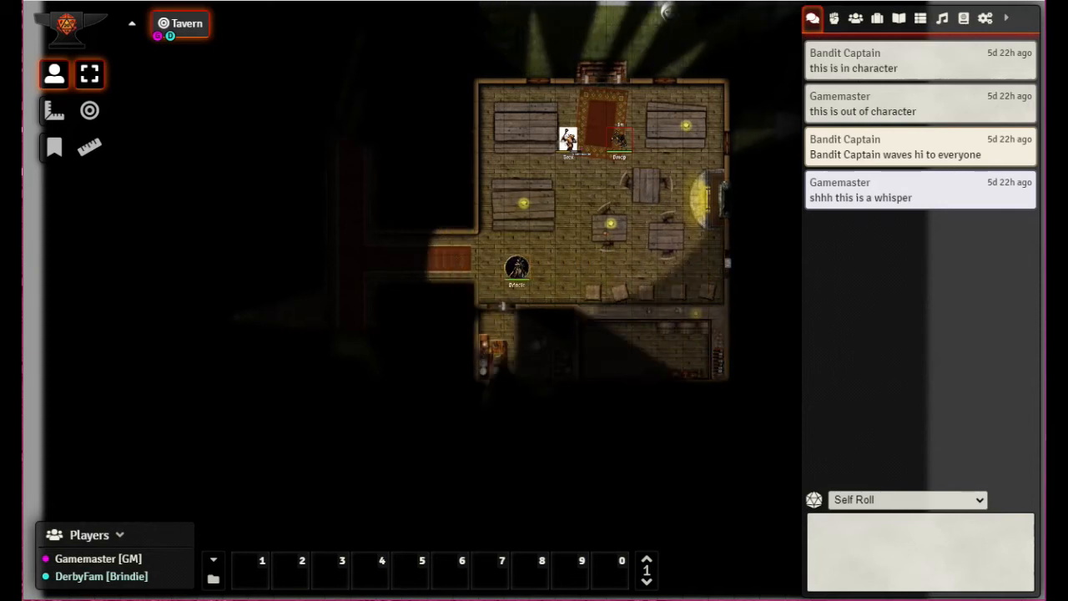
key(Left)
key(Left)
key(Left)
key(Left)
key(Left)
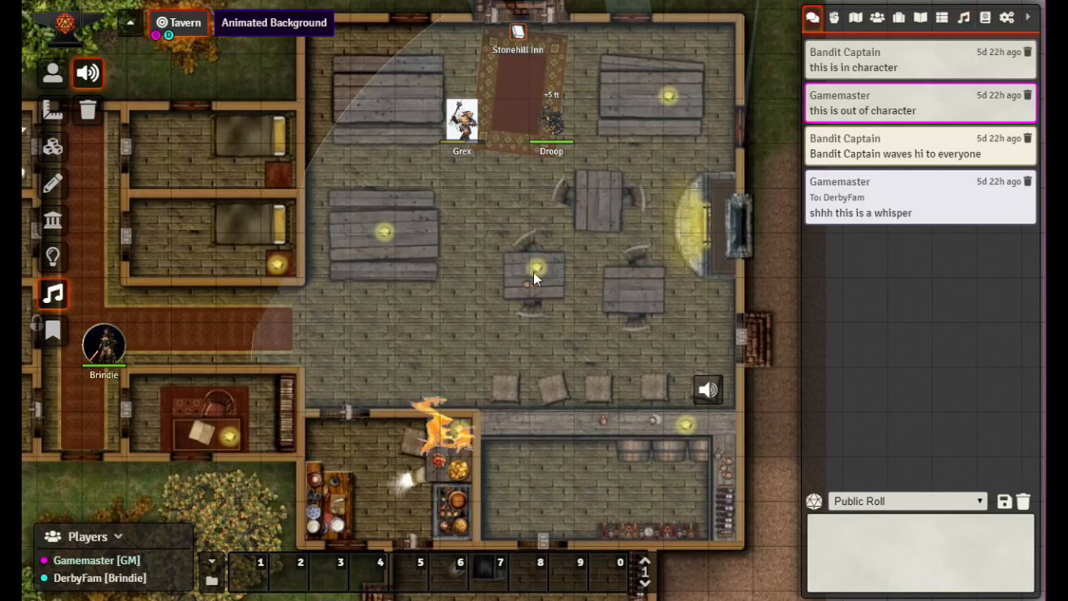
Step: Look at the Stonehill Inn note by the tavern entrance with the token controls active, and return to the journal notes controls
click(48, 327)
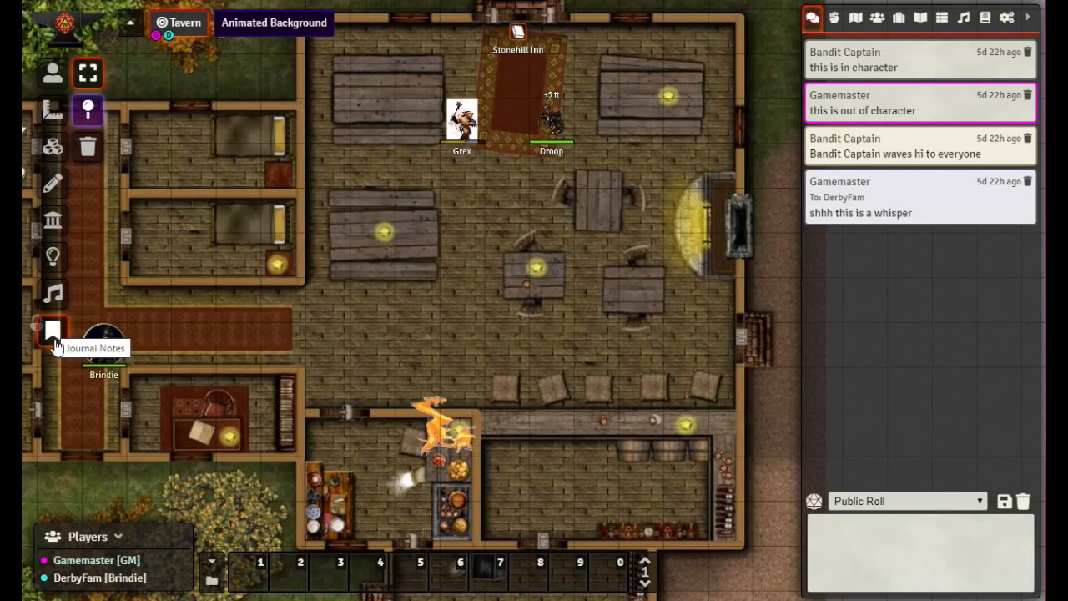
click(53, 74)
click(320, 163)
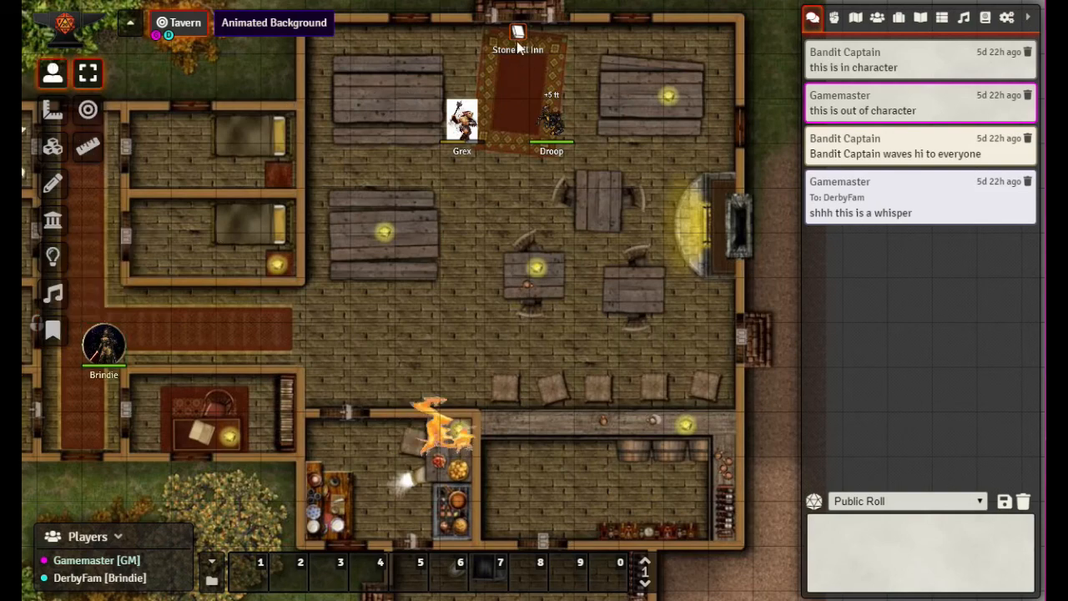
drag(464, 220, 481, 395)
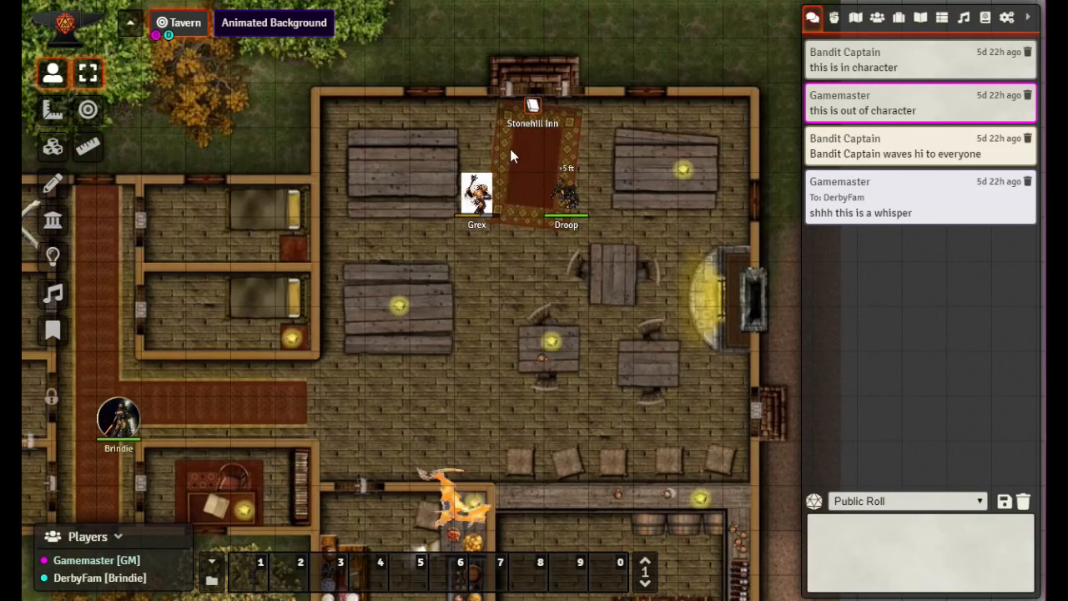
click(52, 331)
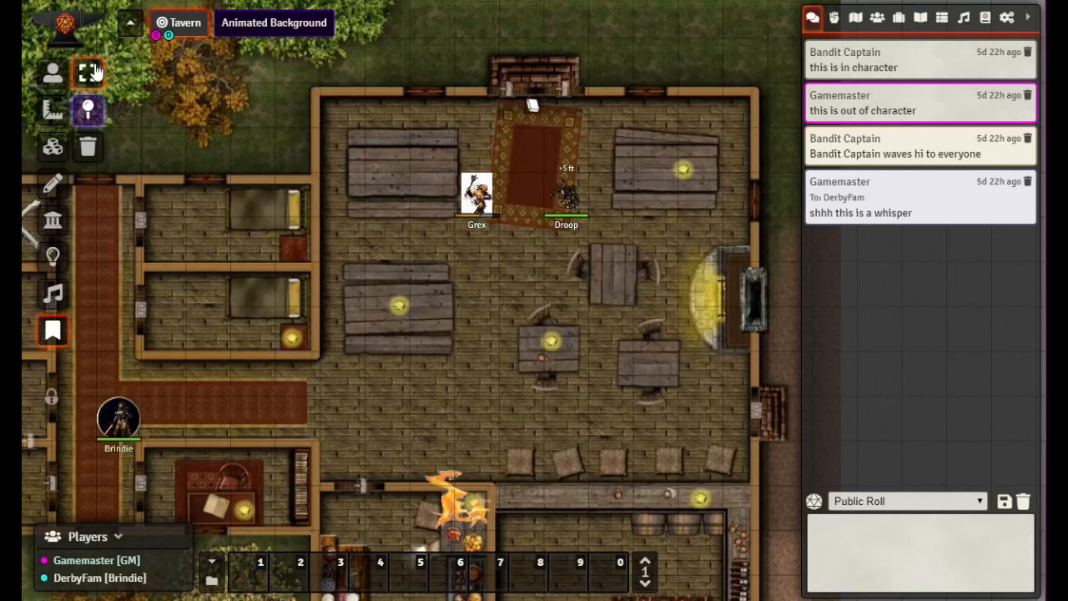
Step: Reload the Tavern world and dismiss the VTTA D&D Beyond Integration announcement and the native app notice
drag(481, 71, 564, 126)
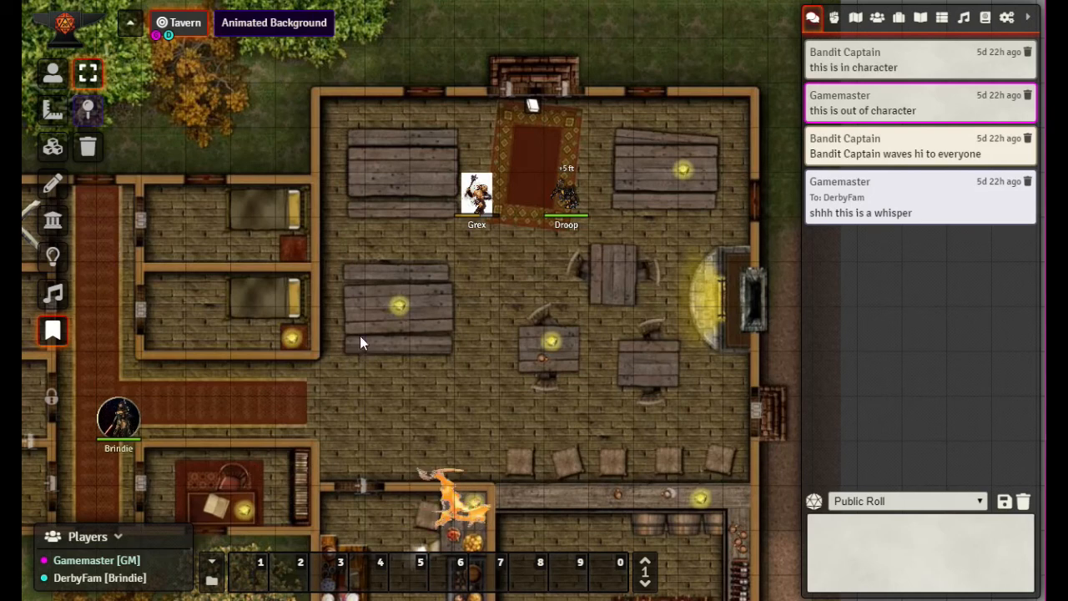
key(F5)
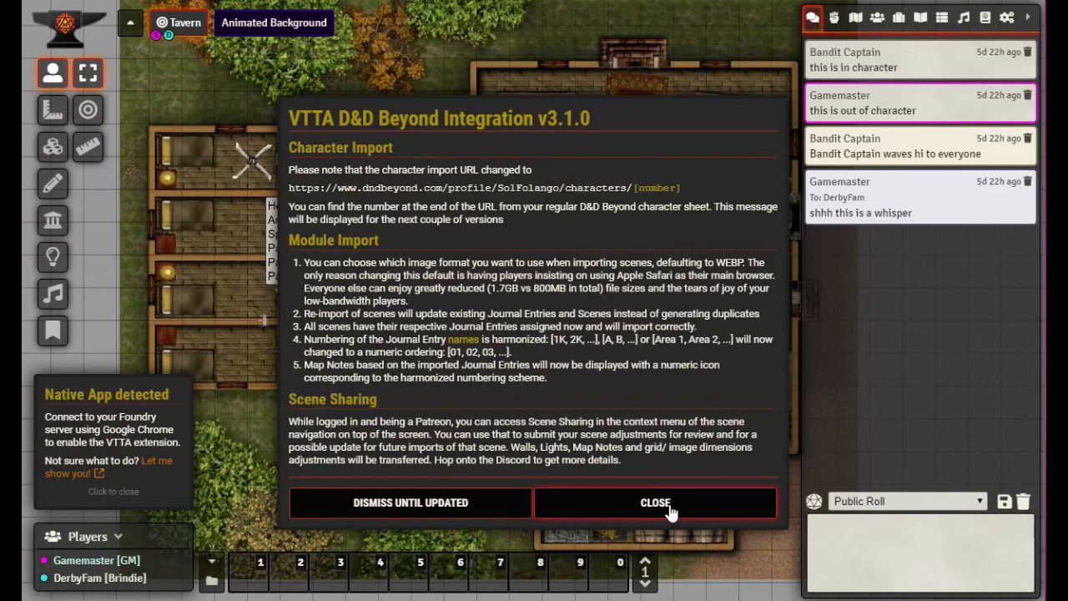
click(670, 505)
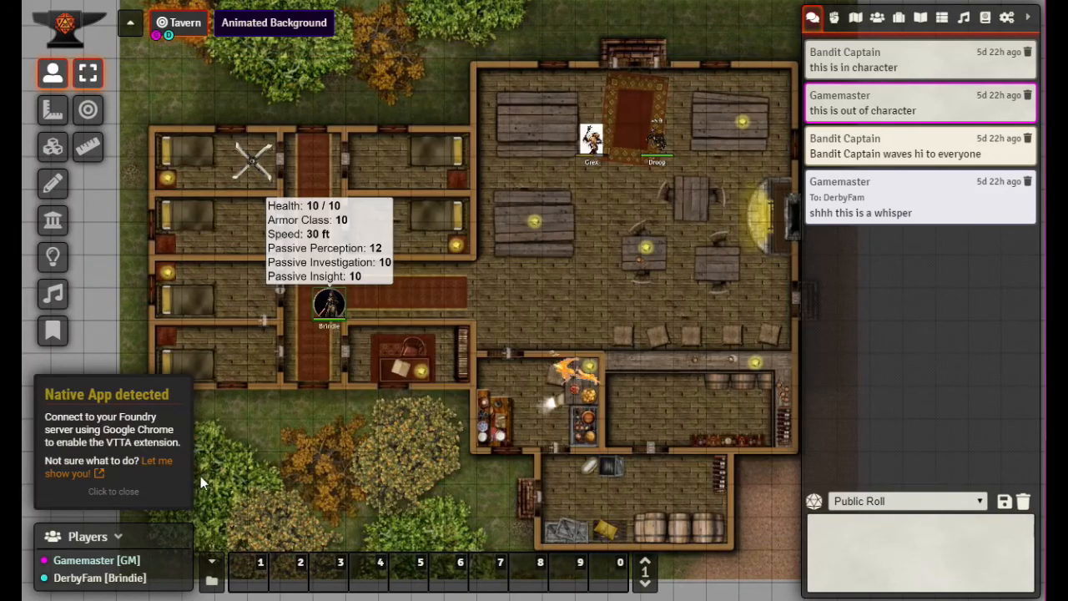
click(117, 487)
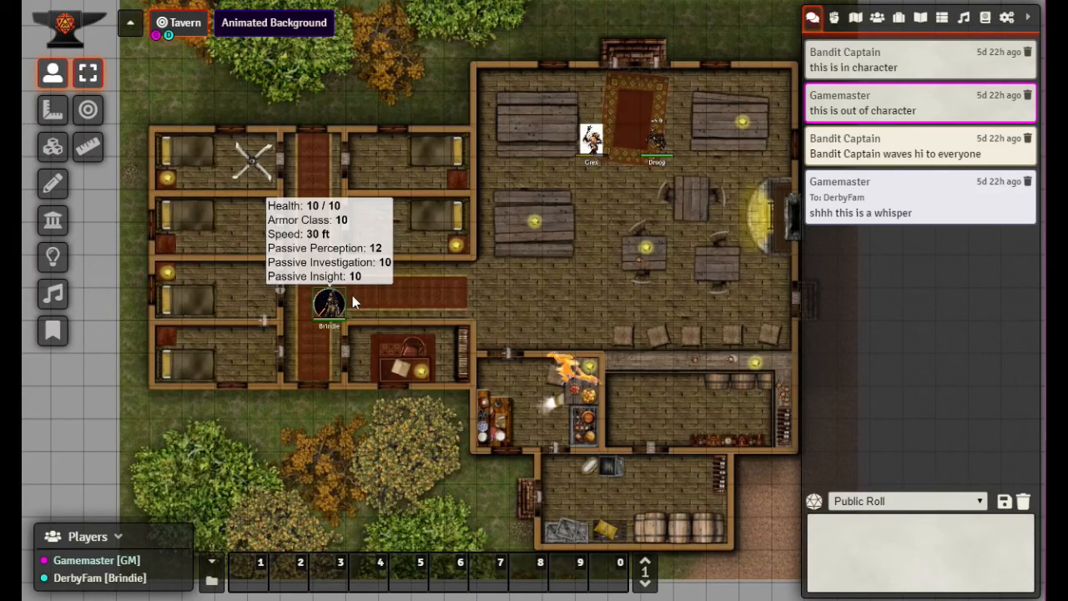
Step: Turn on the notes display in the journal notes controls and check the entrance note with the ambient sound controls active
click(52, 333)
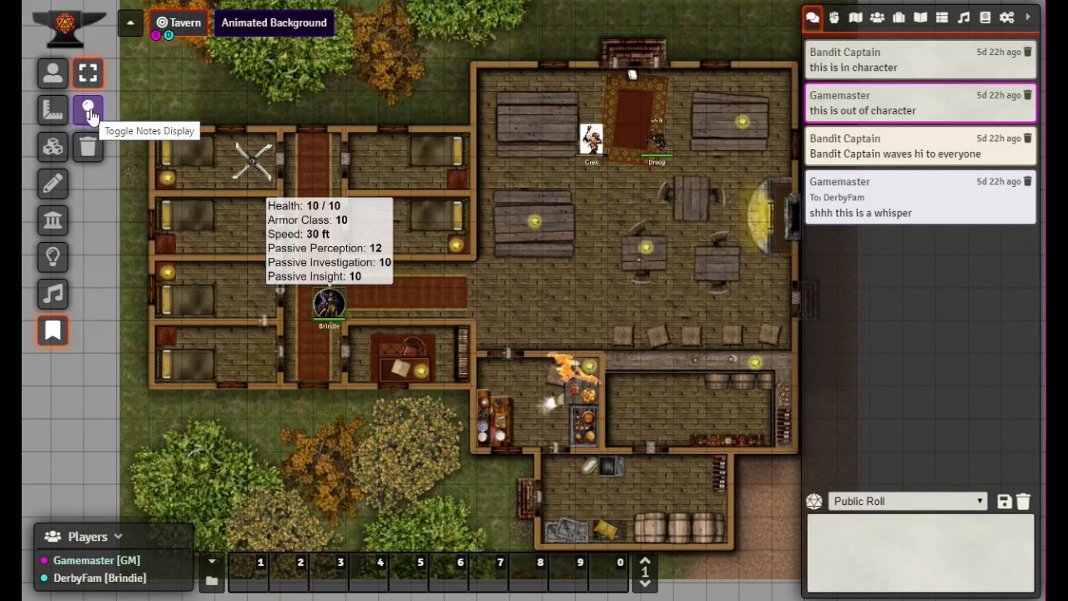
click(90, 112)
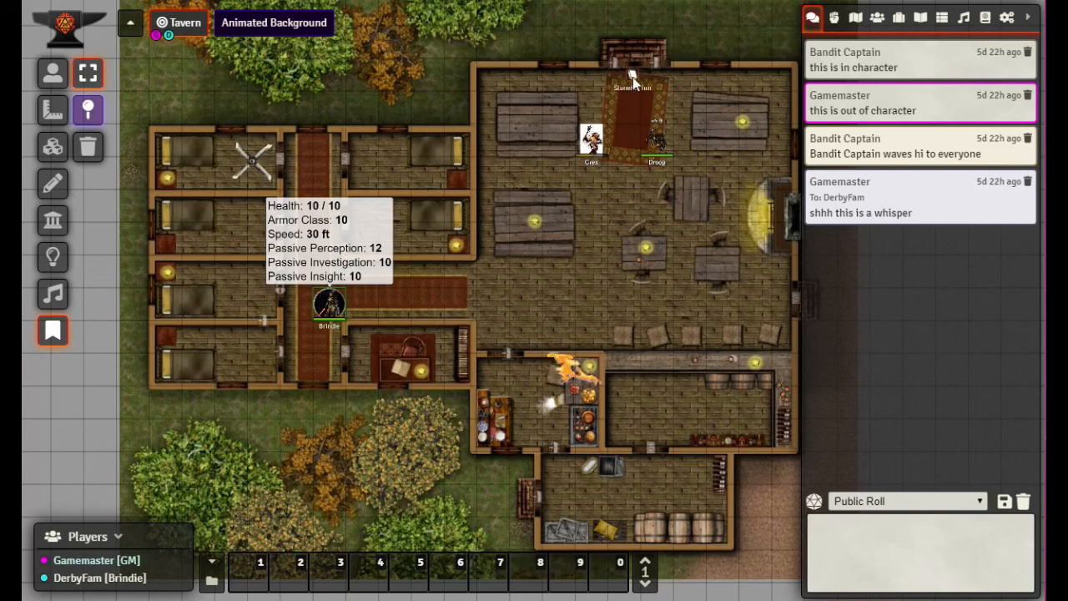
click(52, 293)
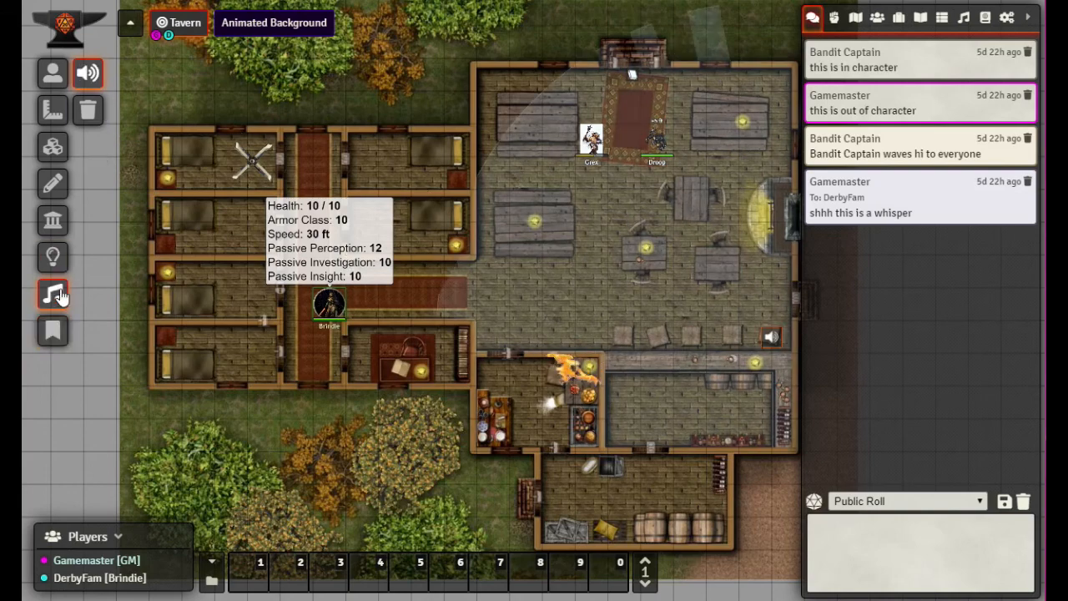
click(52, 332)
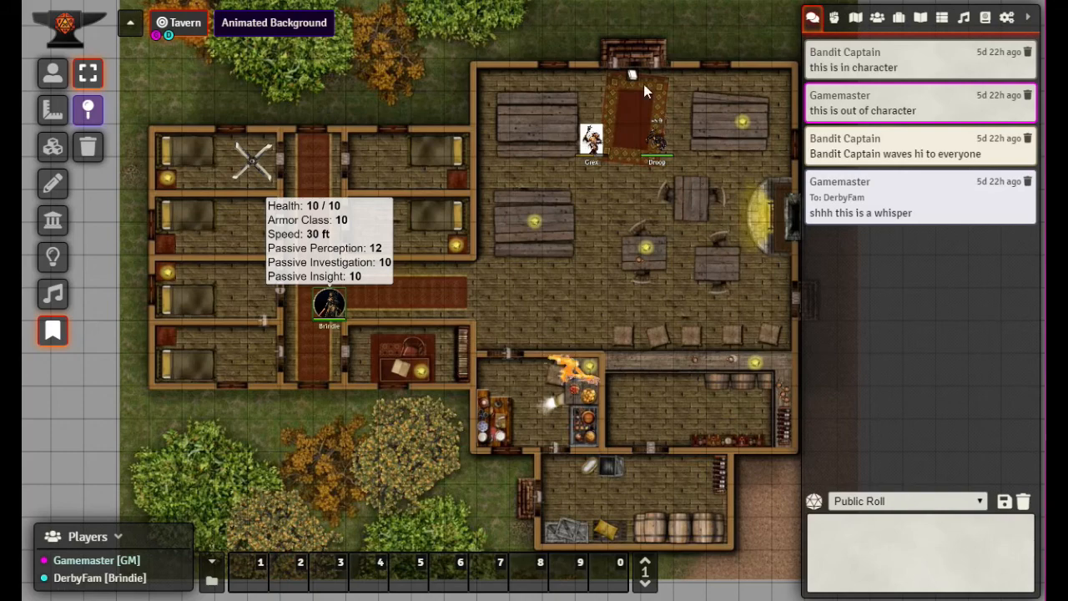
Step: Open the Stonehill Inn entry from its map note, switch it to text mode and show it to the players
double_click(632, 78)
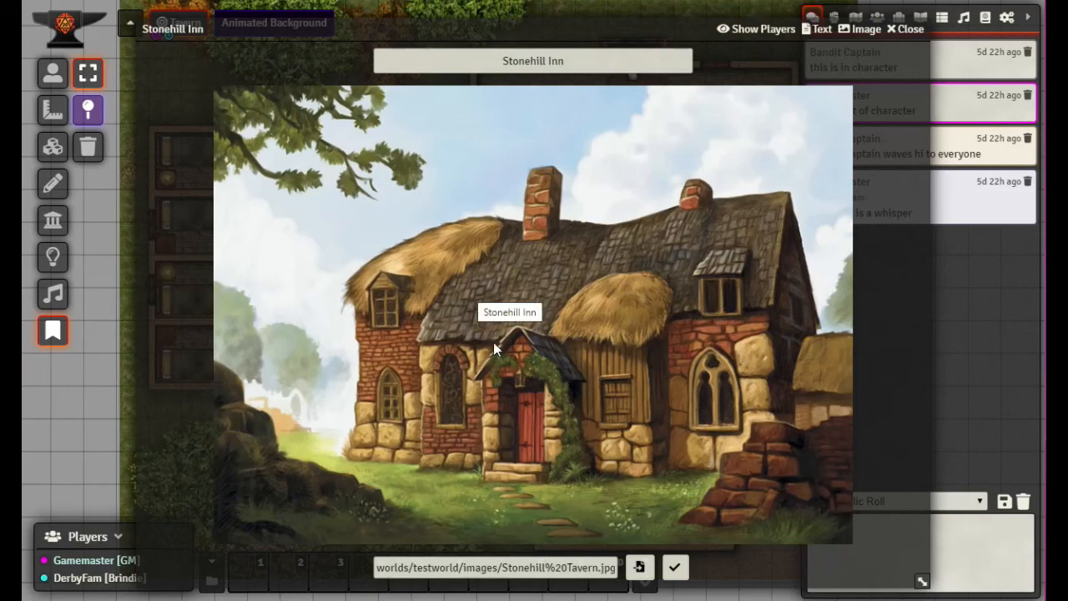
click(823, 30)
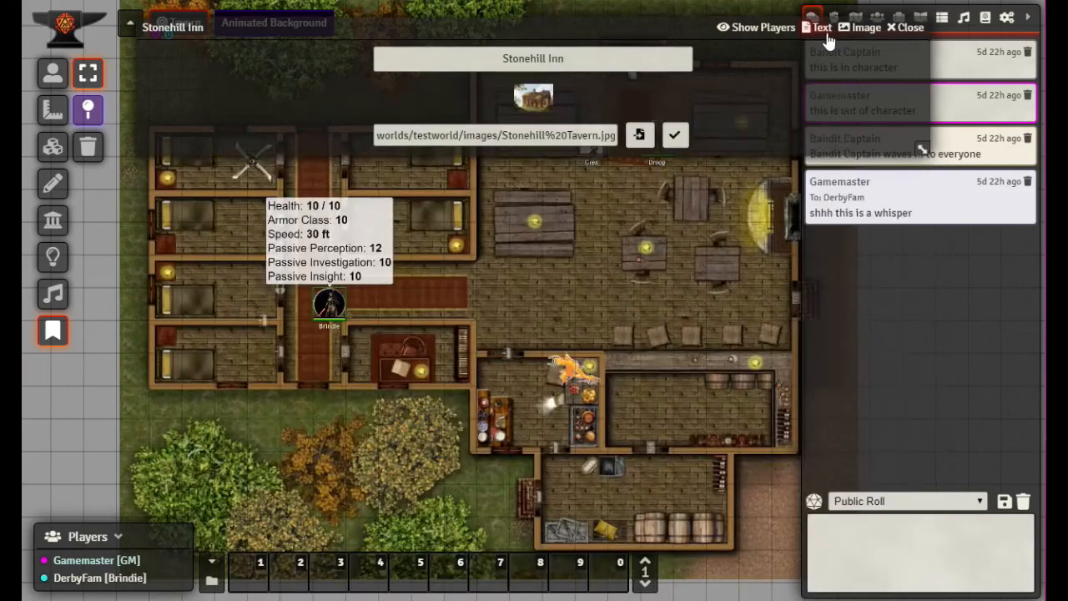
mouse_move(337, 138)
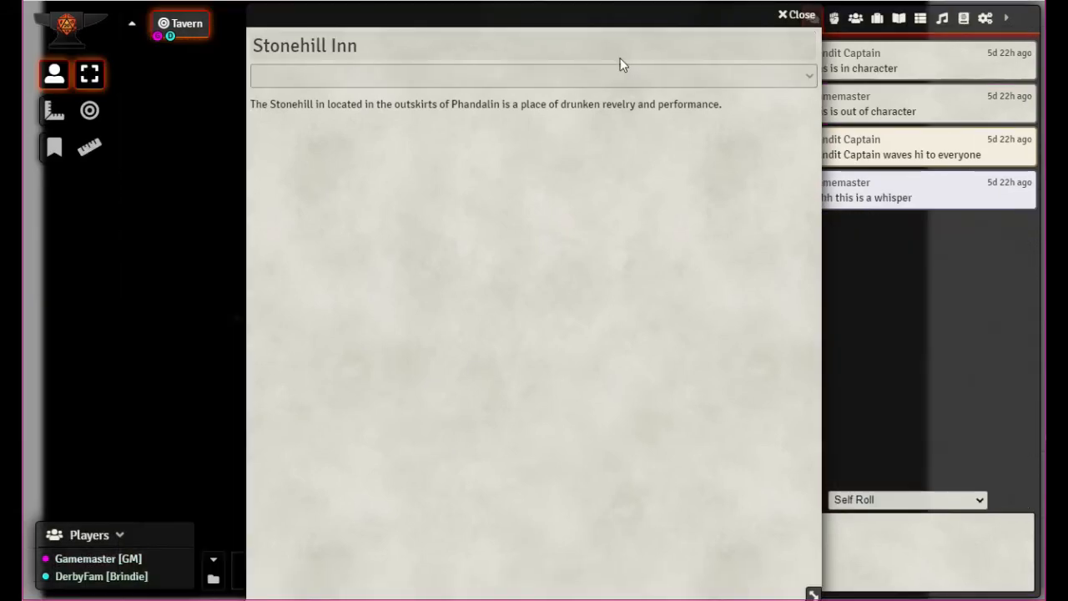
Step: In the player's view, resize and close the shared Stonehill Inn text, and move Brindie into the common room between the western and central tables
drag(667, 16, 834, 15)
drag(816, 294, 726, 168)
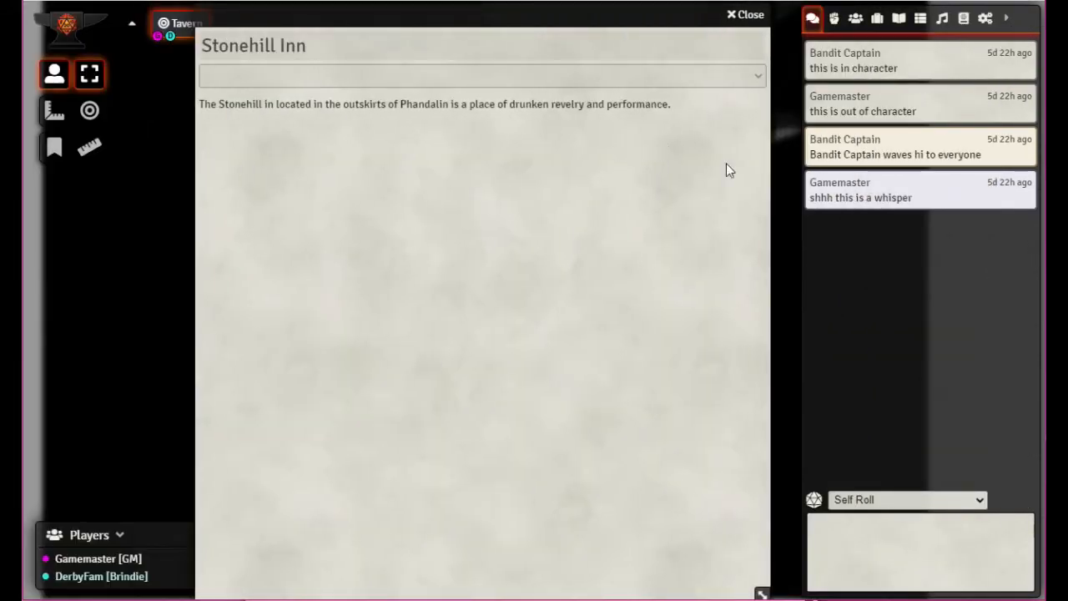
drag(761, 594, 805, 461)
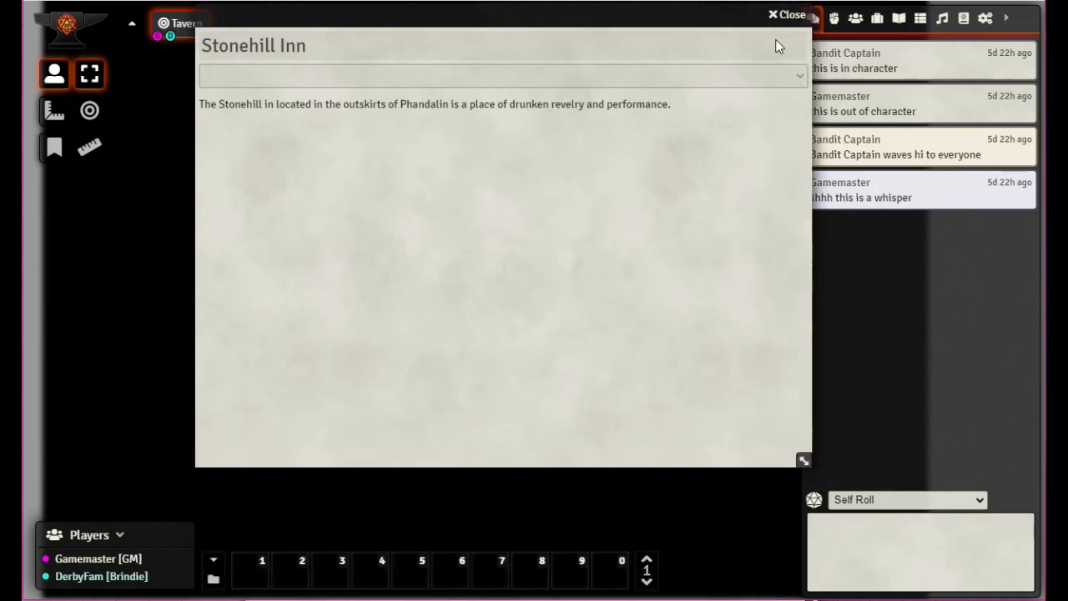
click(788, 15)
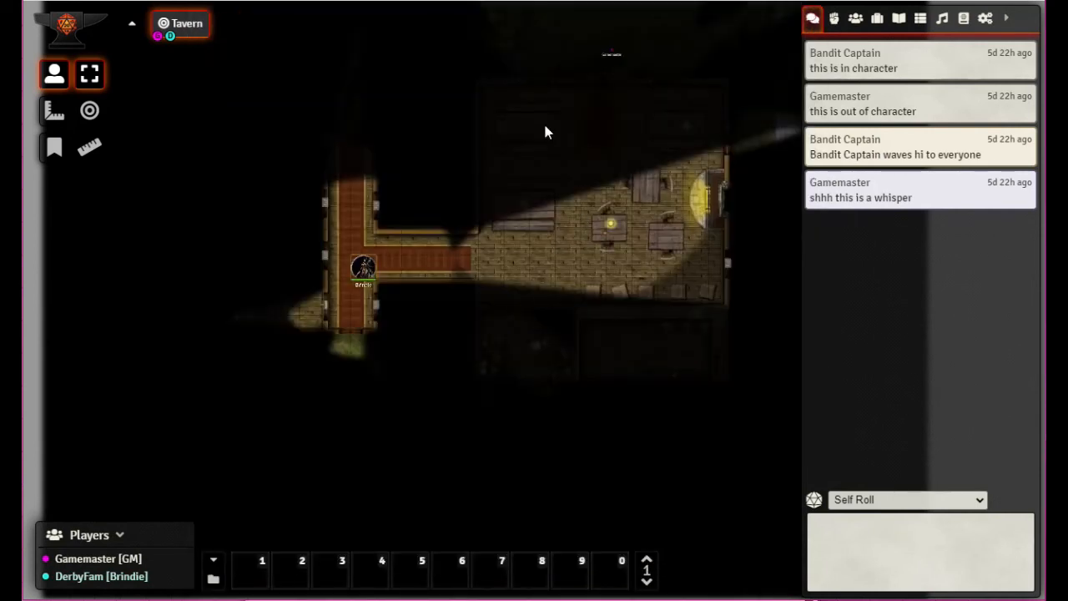
drag(359, 270, 567, 217)
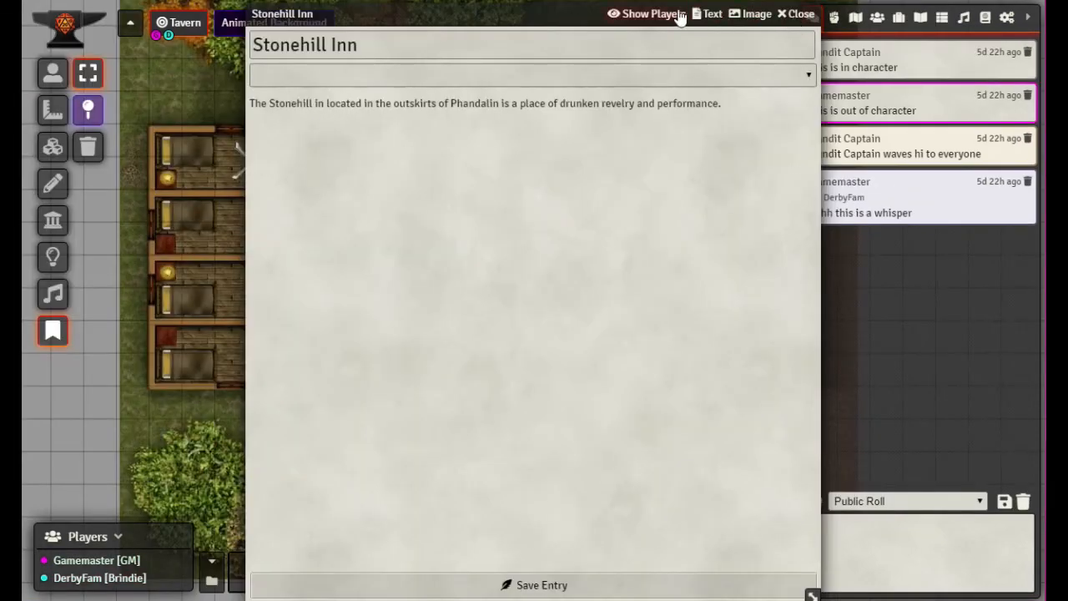
Step: Show the Stonehill Inn entry's image to the players and close it in both the Gamemaster's and the player's views
click(751, 14)
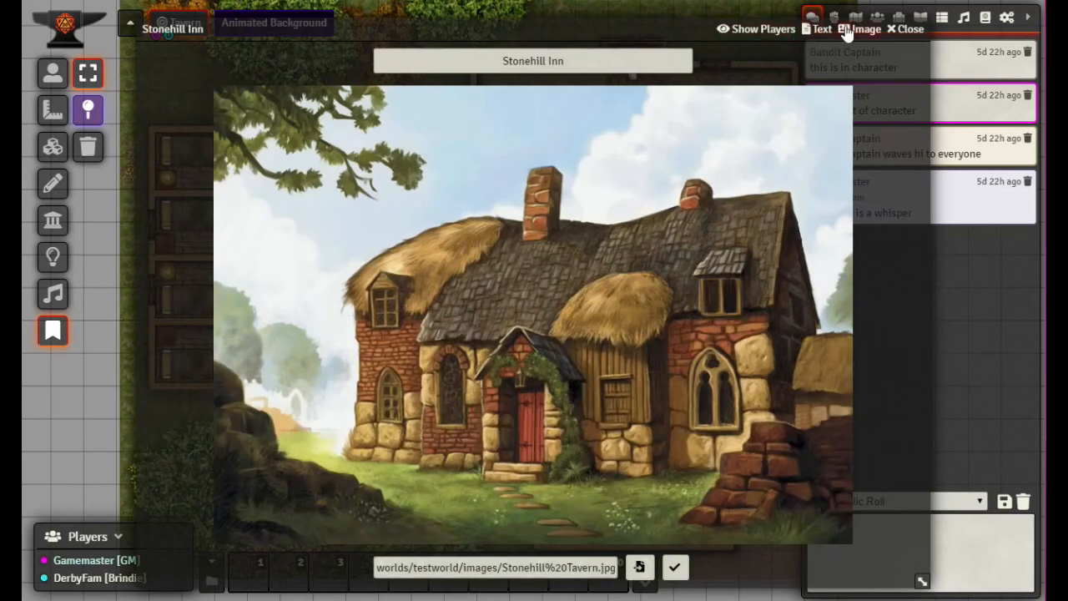
click(907, 30)
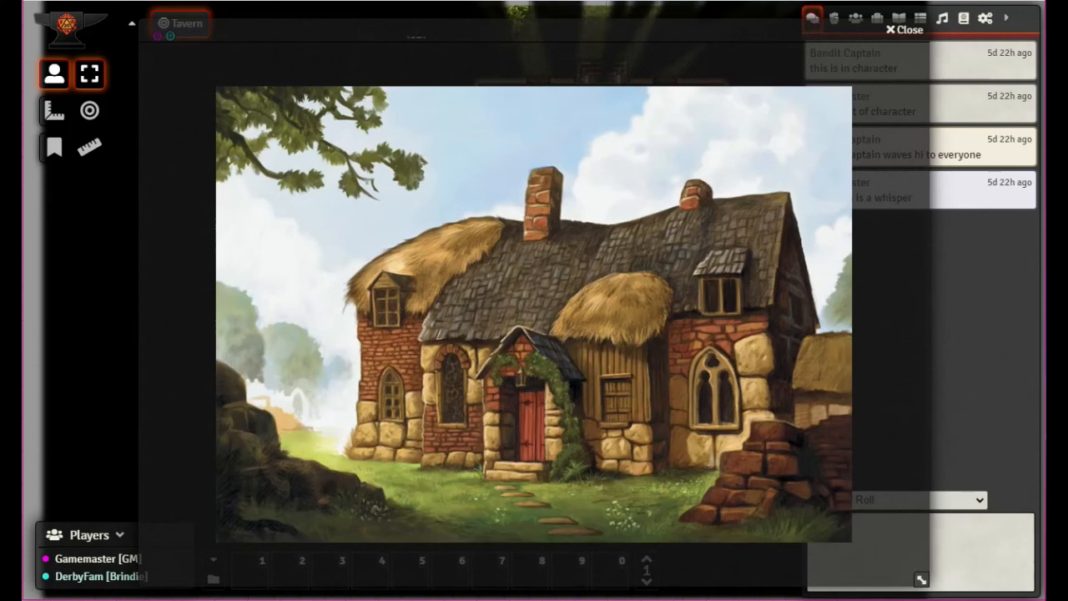
click(904, 33)
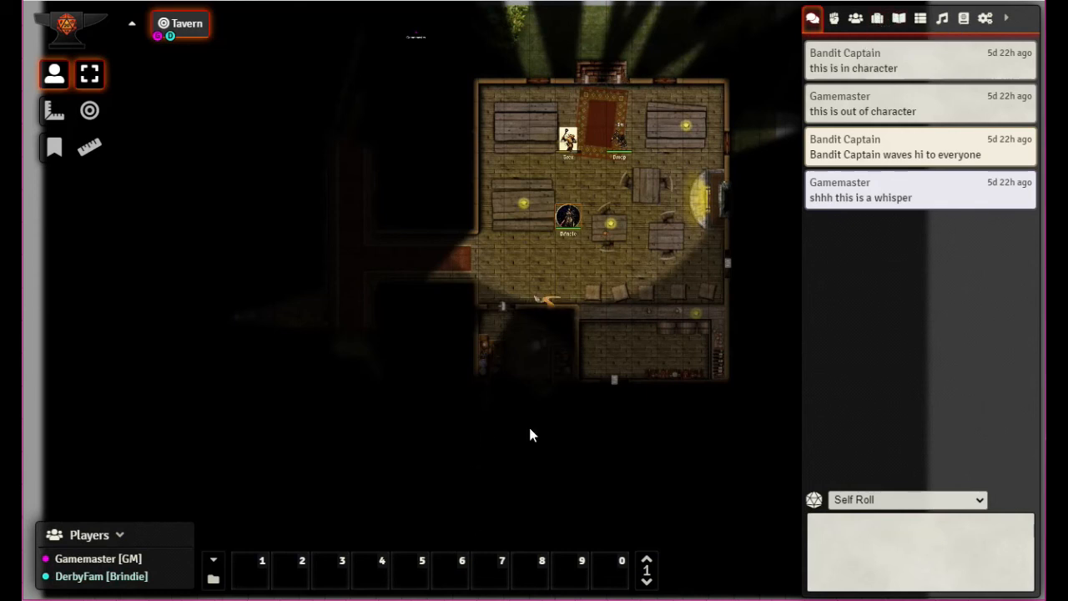
Step: Check the player's journal directory for shared entries, comparing it with the neighbouring items and roll tables directories
click(898, 21)
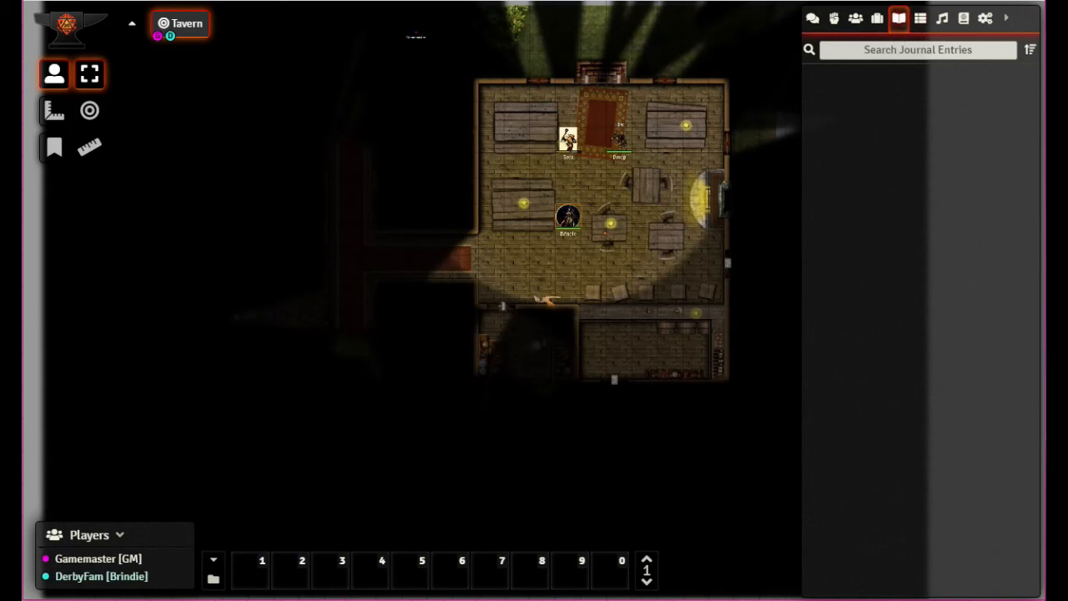
click(921, 21)
click(898, 20)
click(877, 20)
click(899, 20)
click(920, 20)
click(898, 20)
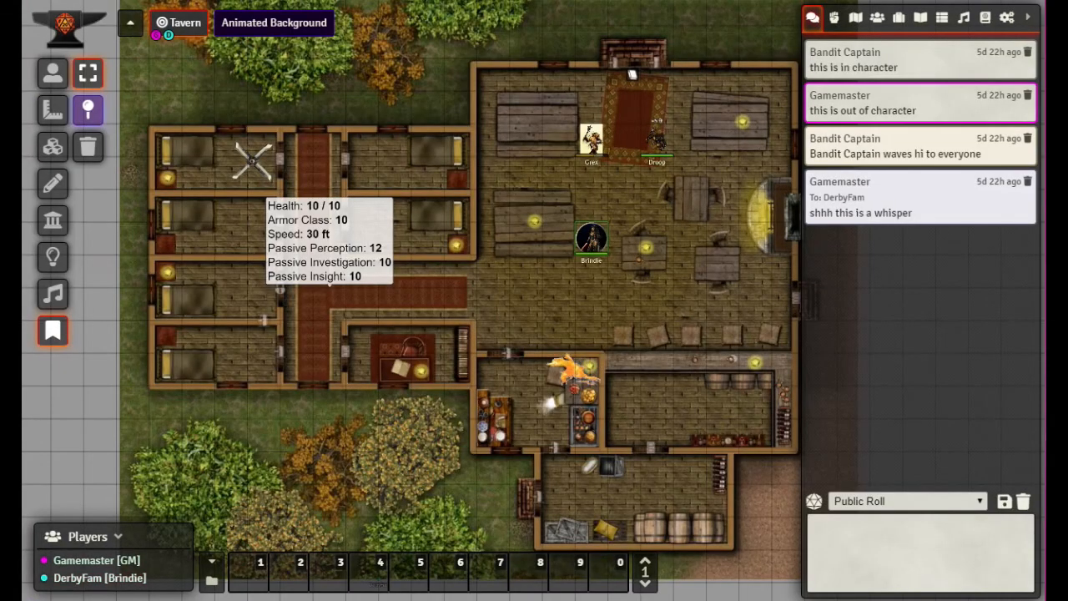
Step: From the Gamemaster's journal directory, open the Stonehill Inn entry, look at its text editor and close it without saving
click(920, 18)
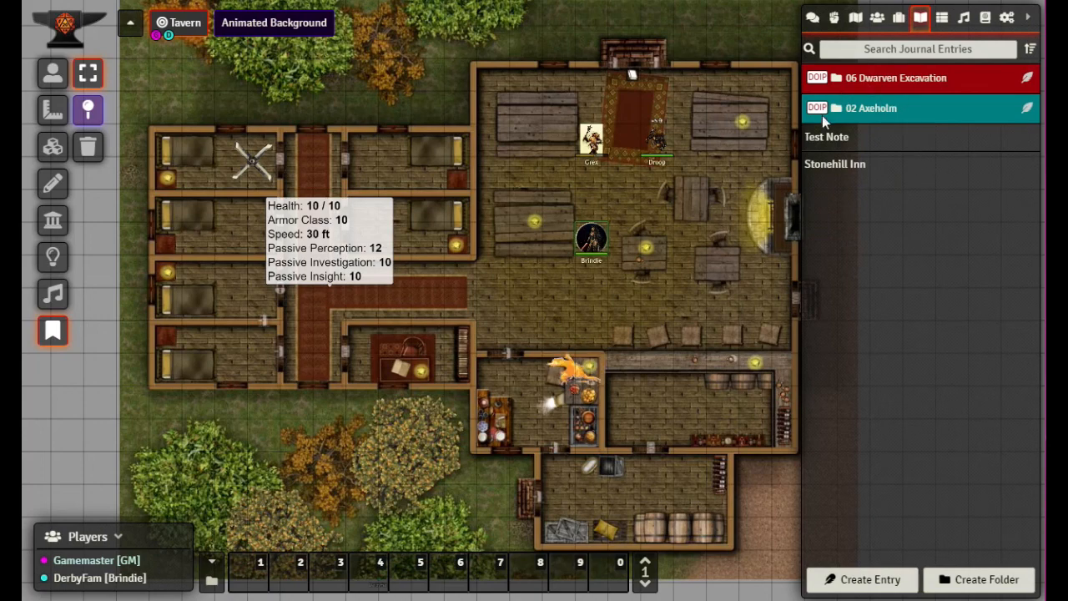
click(832, 165)
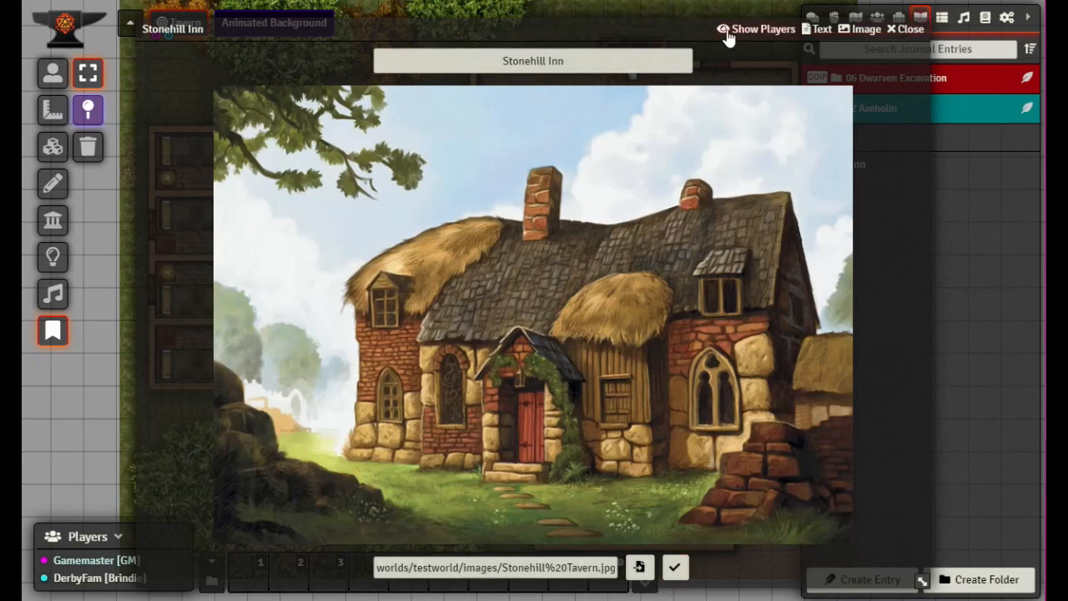
click(828, 34)
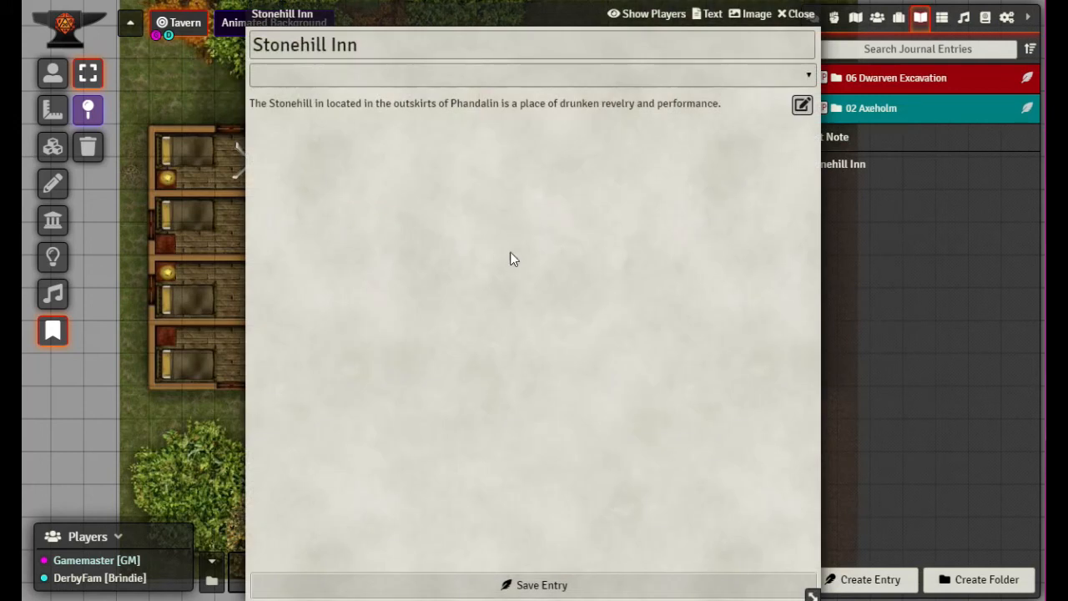
click(801, 105)
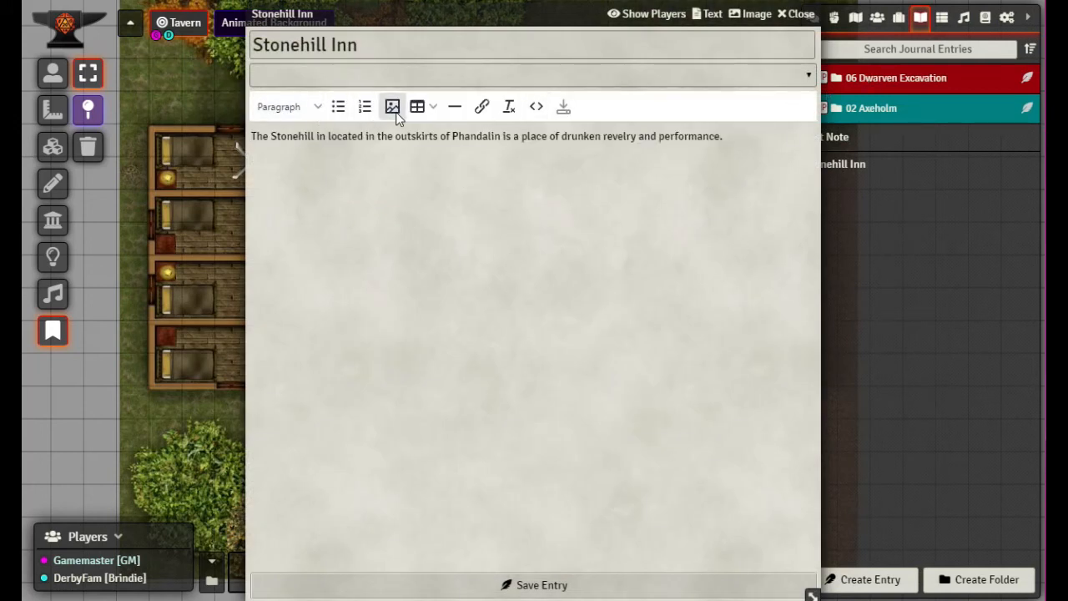
click(794, 16)
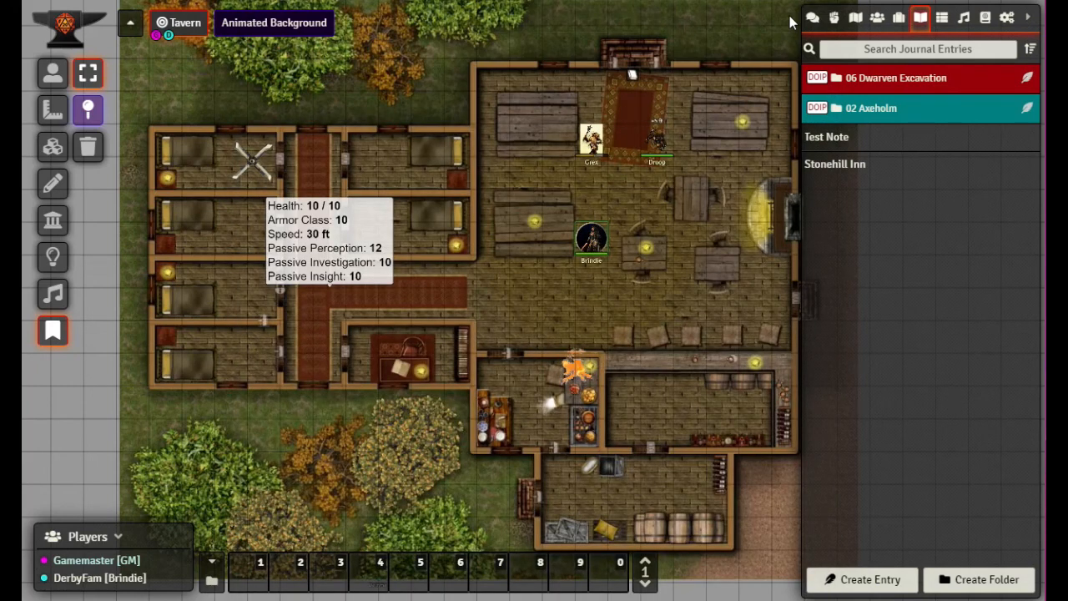